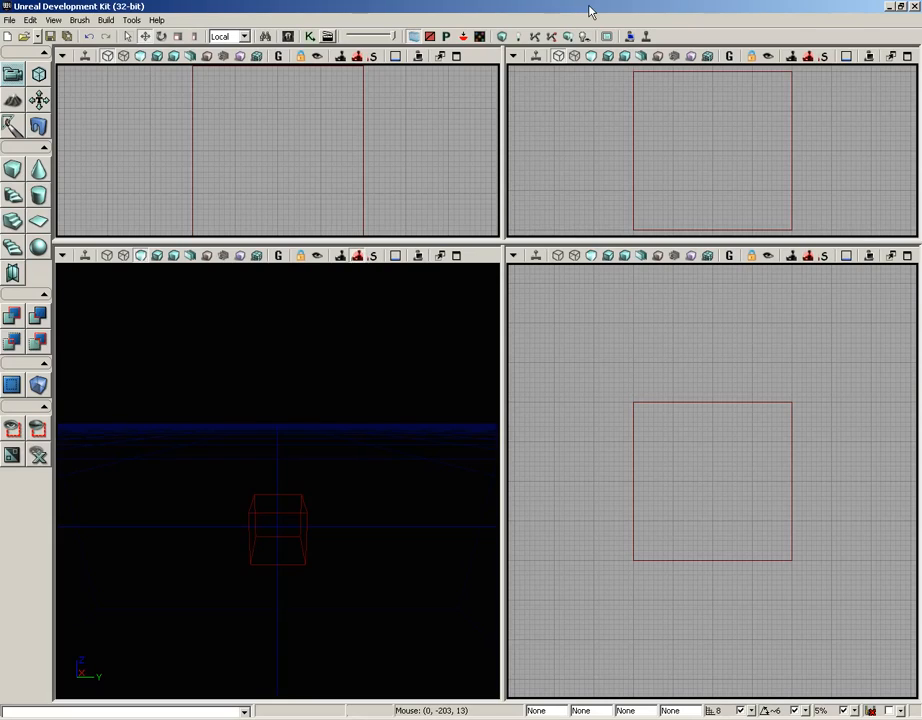
- Create a new level with the Additive geometry style
left_click(10, 19)
left_click(8, 38)
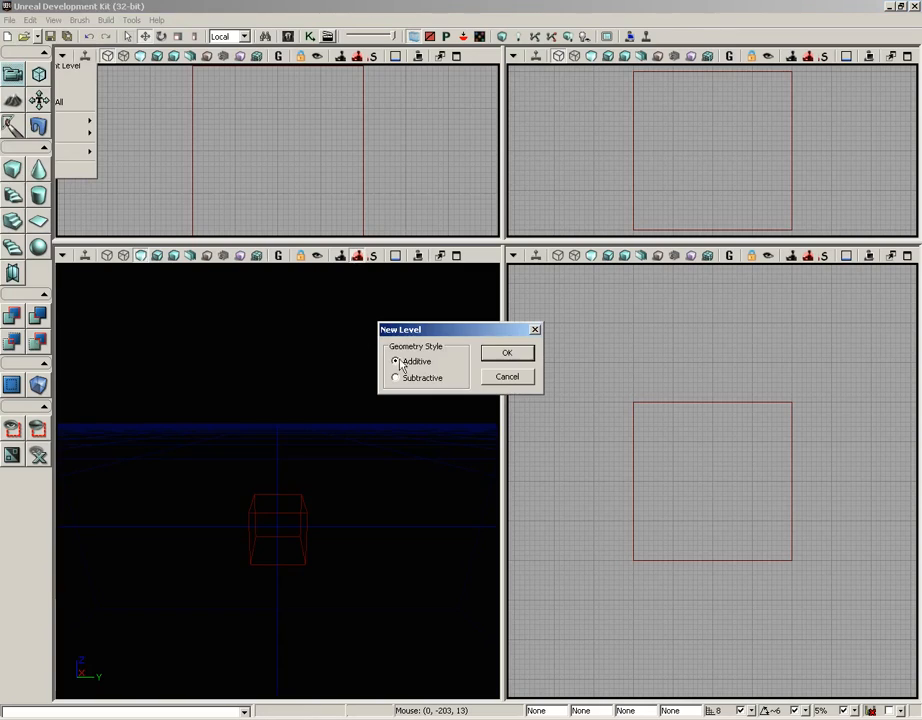
left_click(509, 355)
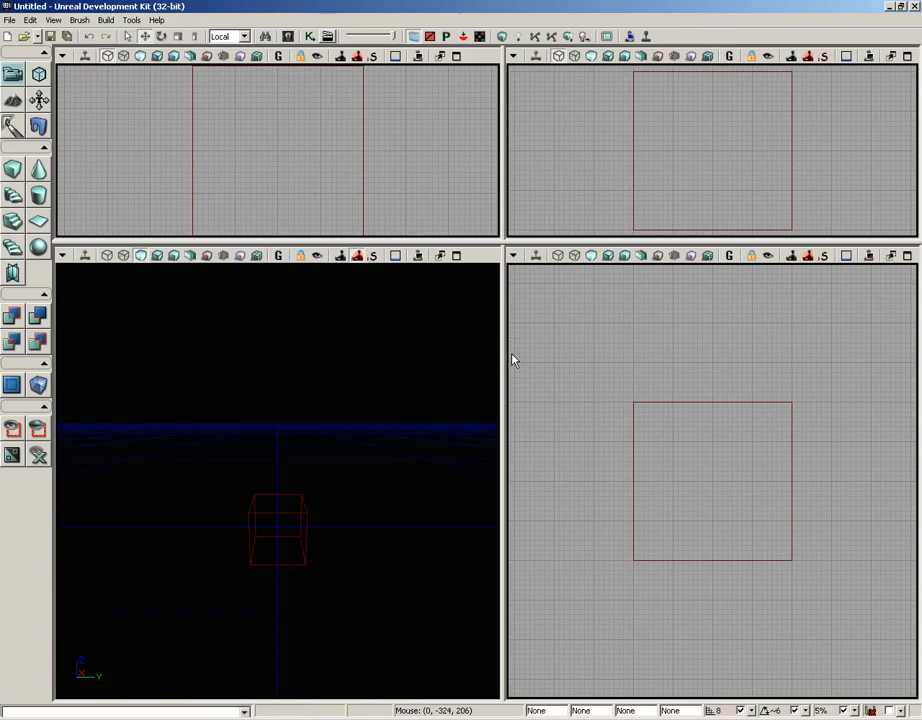
- Add a new terrain with its patches set to 64 and the layer set up left at None
left_click(132, 20)
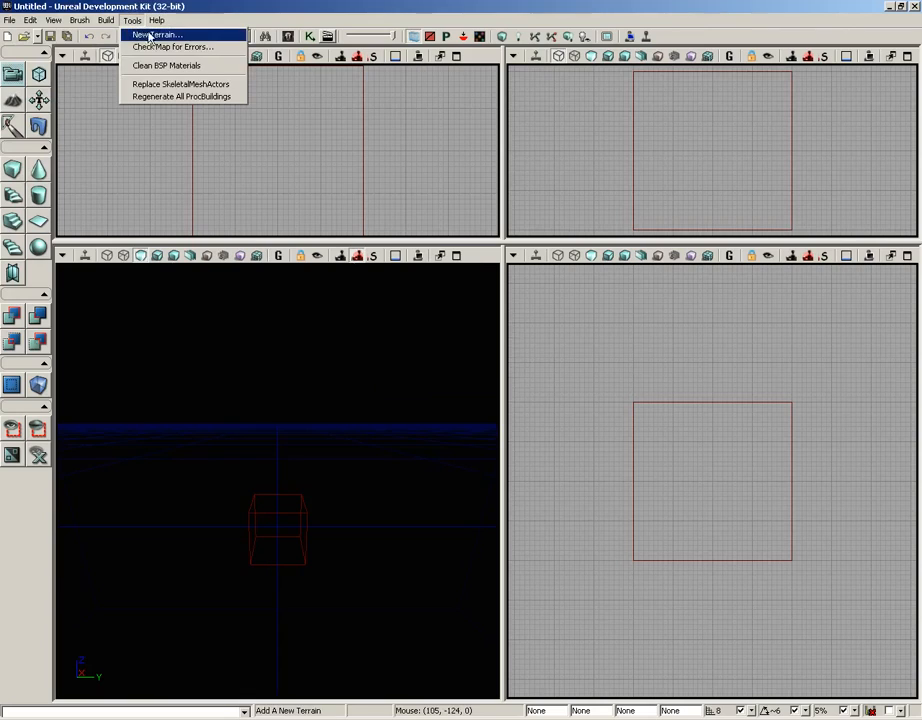
left_click(150, 36)
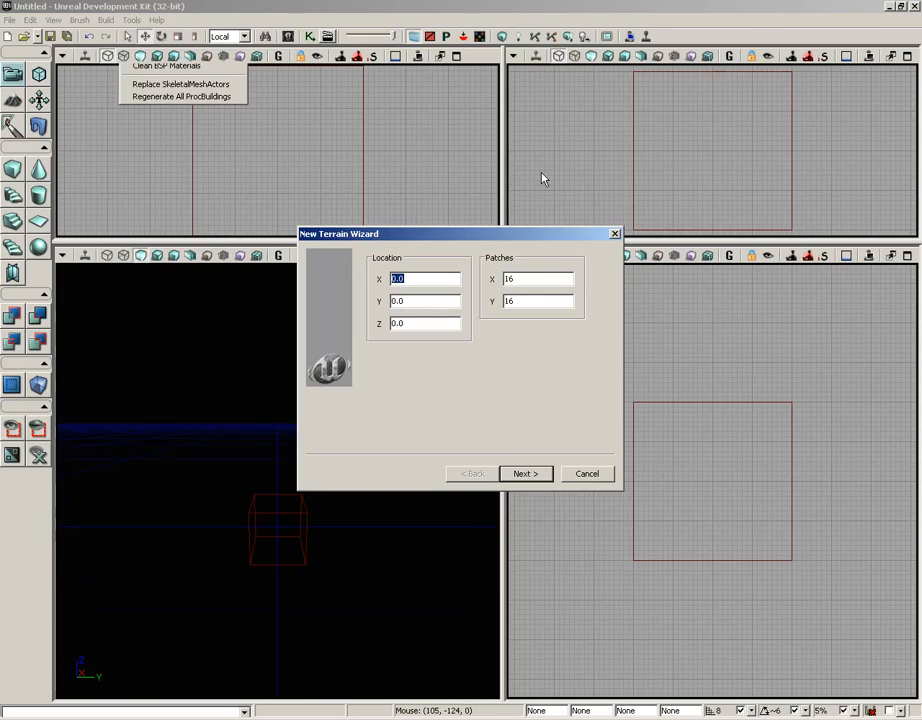
left_click(530, 280)
double_click(530, 280)
type("6")
type("64")
left_click(525, 471)
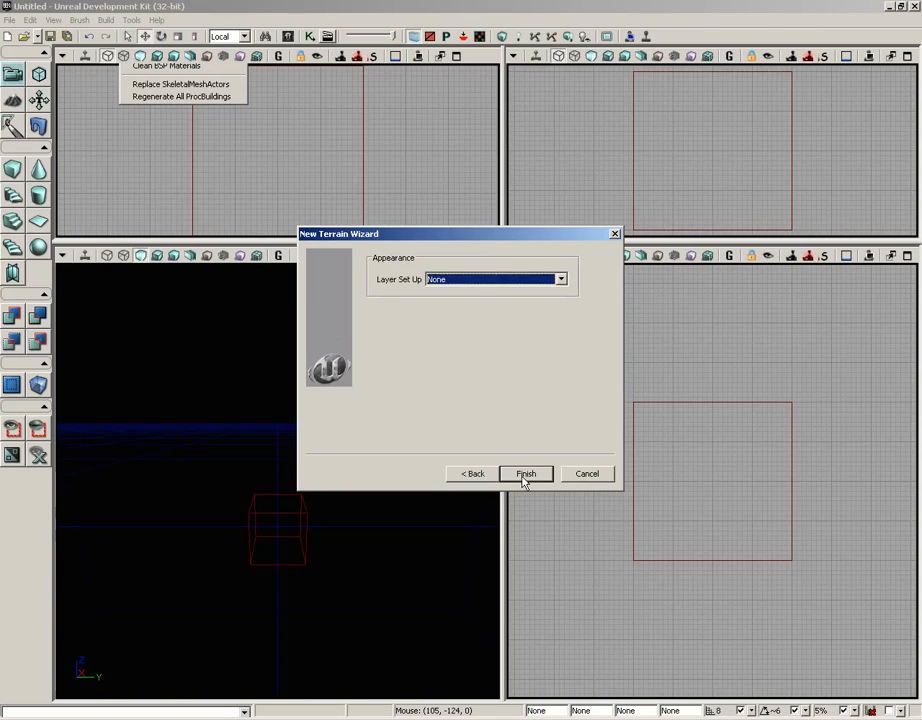
left_click(455, 285)
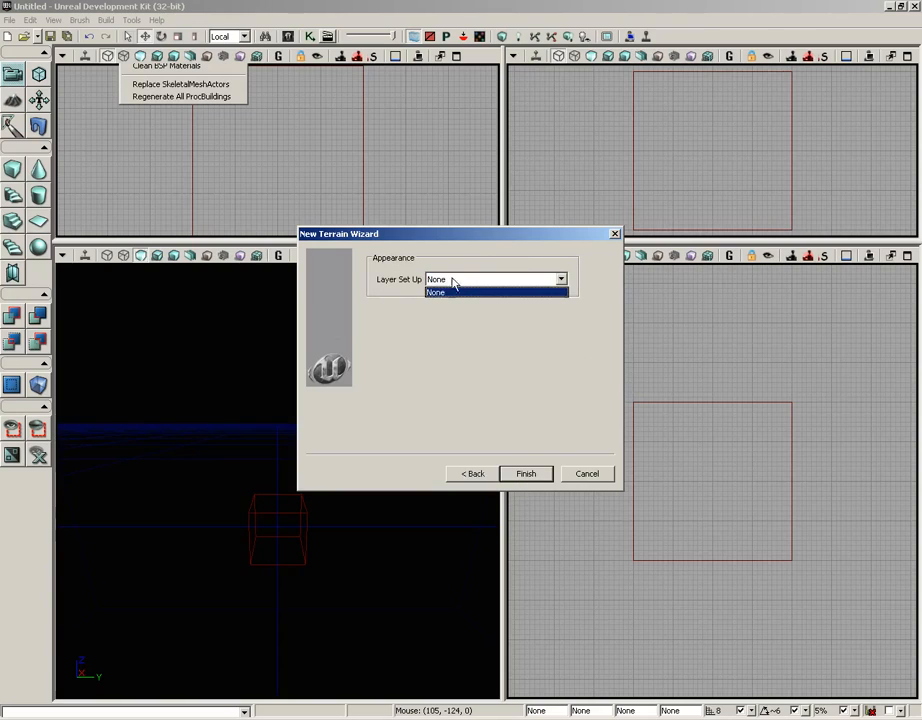
left_click(466, 351)
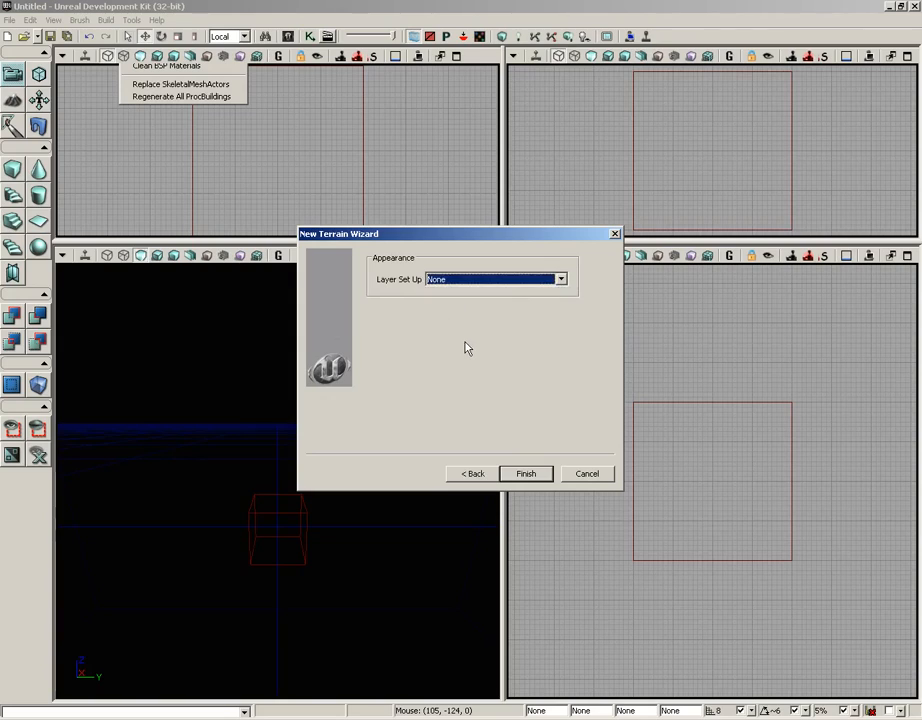
left_click(526, 474)
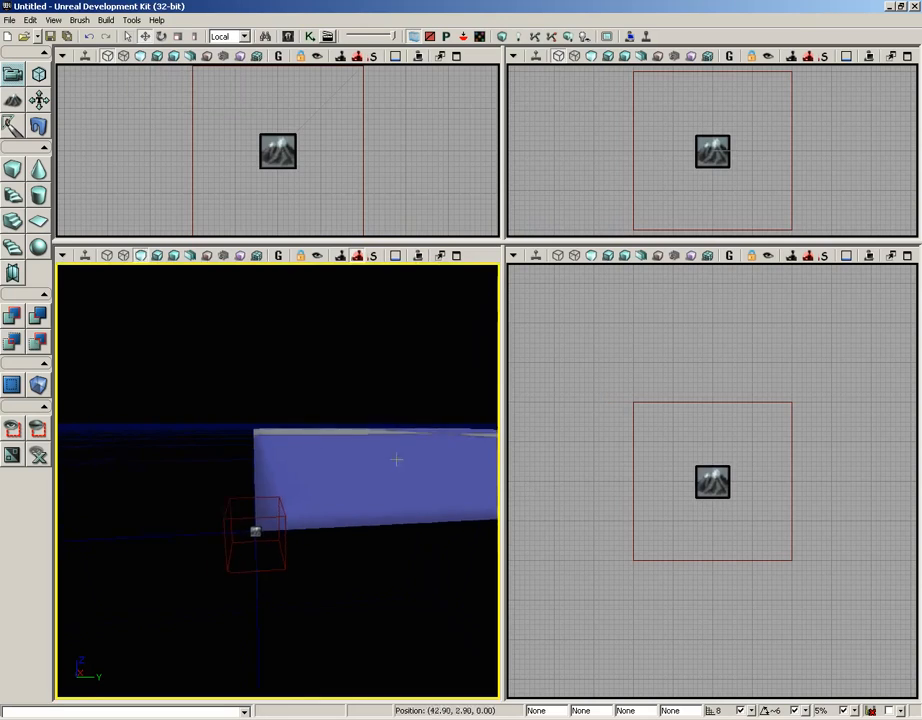
- Maximize the perspective viewport and frame the new terrain from above
middle_click_drag(355, 491, 498, 266)
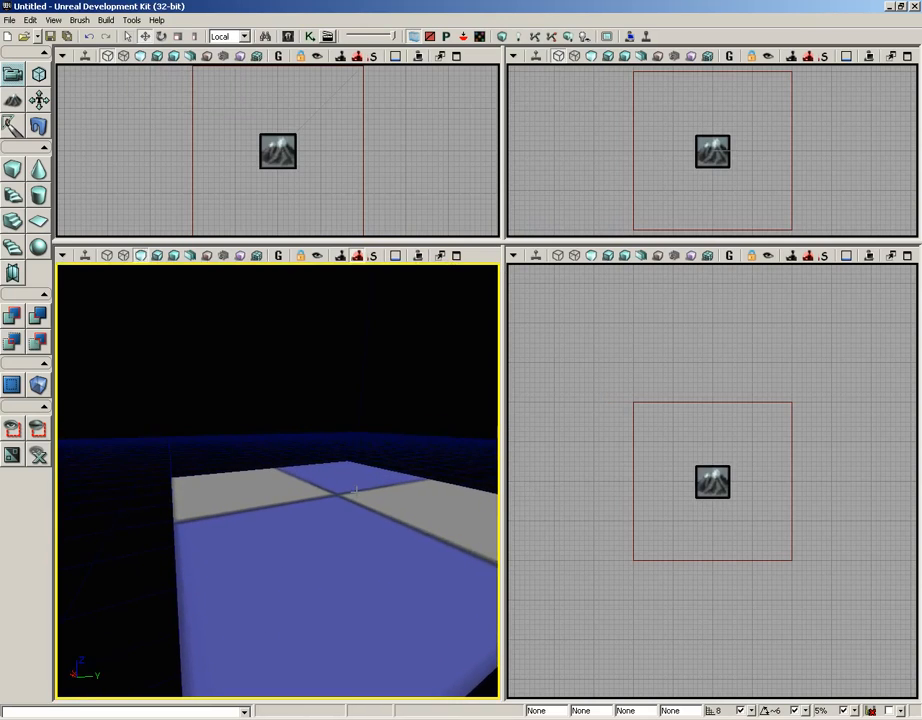
right_click_drag(279, 389, 278, 454)
left_click_drag(278, 454, 253, 349)
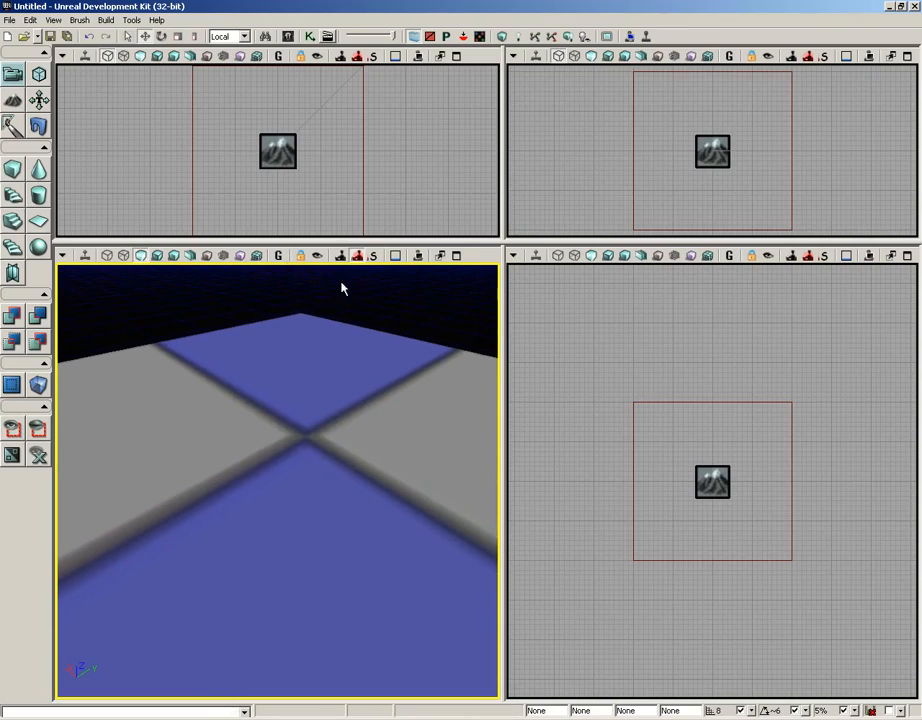
left_click(456, 256)
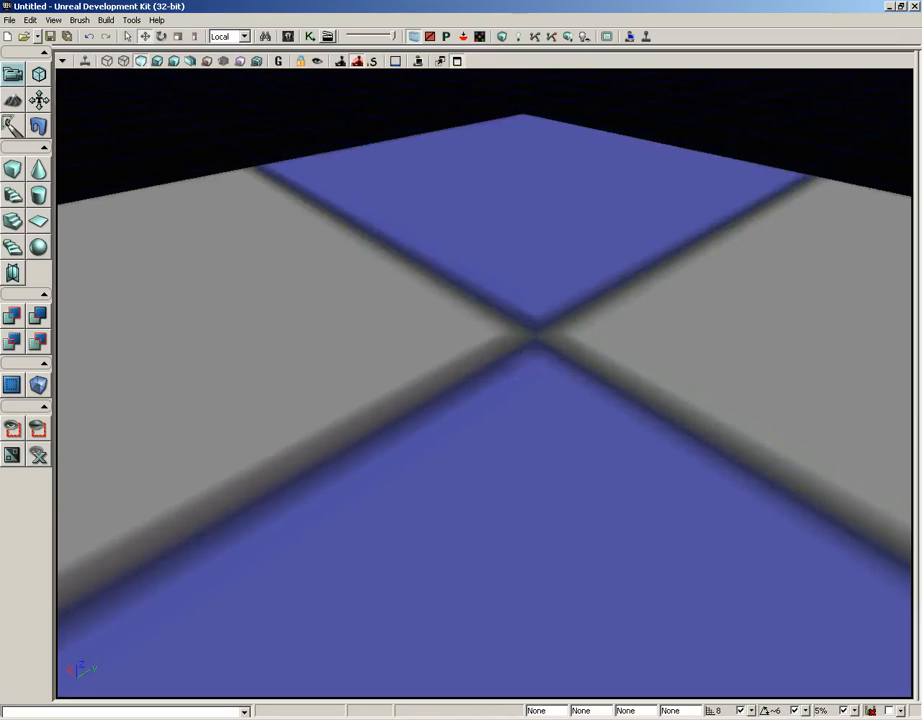
right_click_drag(487, 395, 500, 292)
left_click_drag(500, 292, 504, 560)
right_click_drag(467, 312, 468, 318)
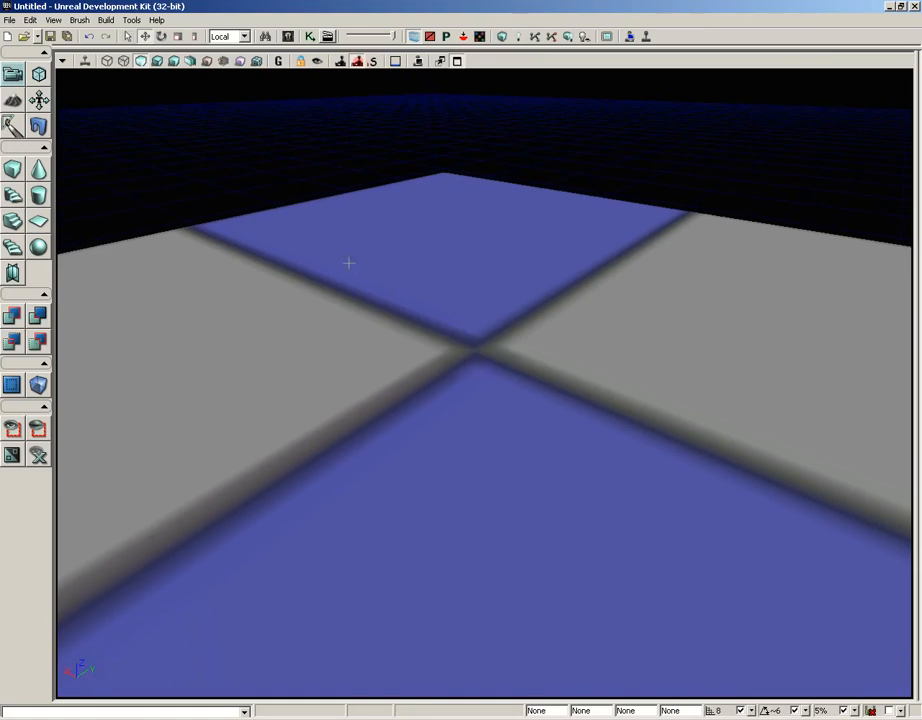
- Open terrain editing mode to examine its tools and settings, and return to camera mode
left_click(12, 103)
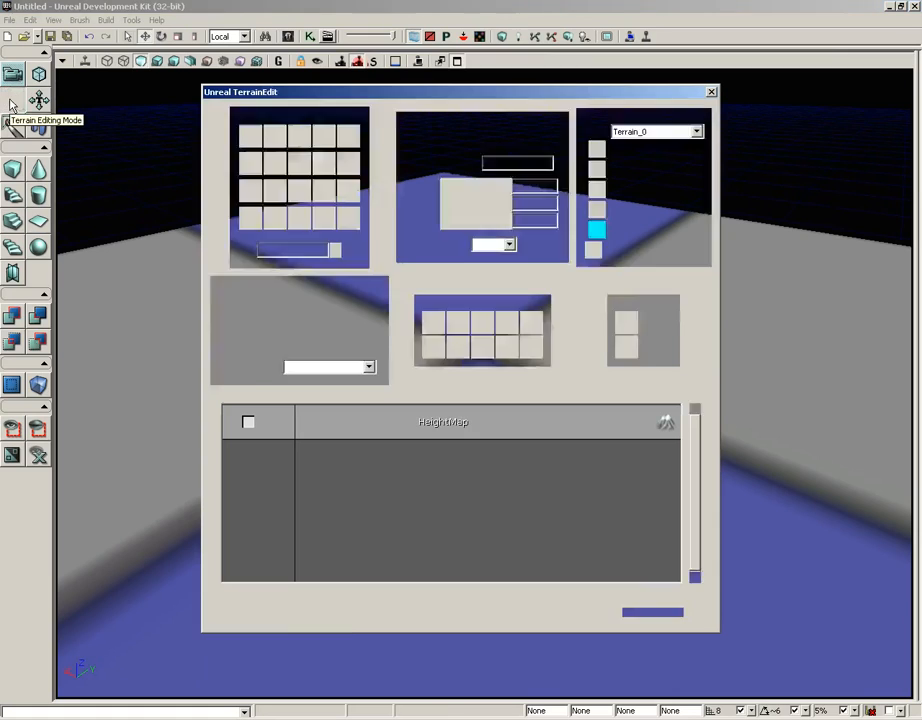
left_click_drag(341, 96, 487, 93)
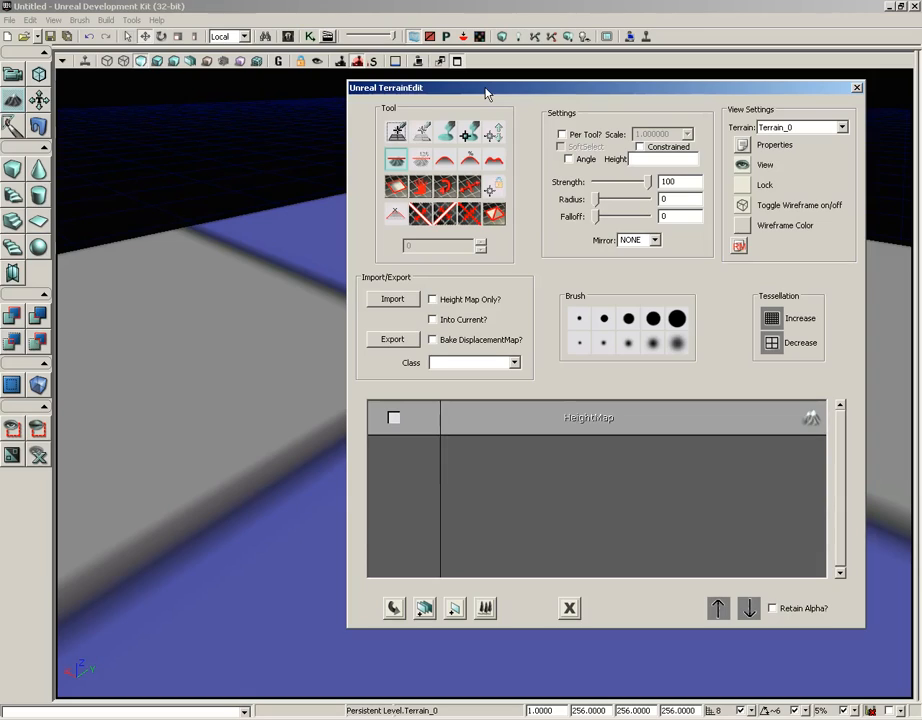
left_click_drag(486, 94, 458, 97)
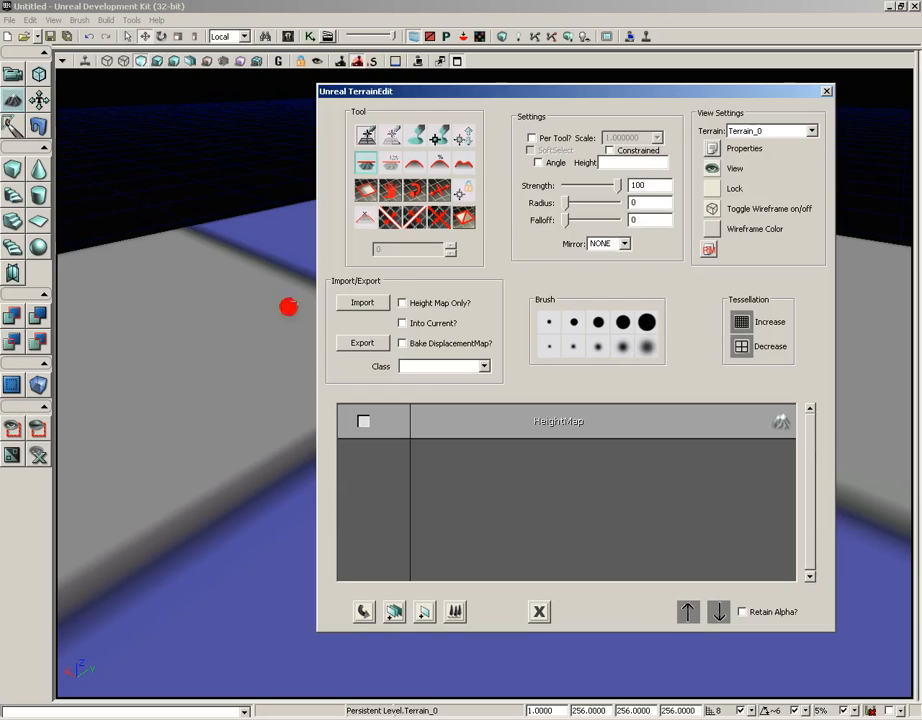
left_click(12, 77)
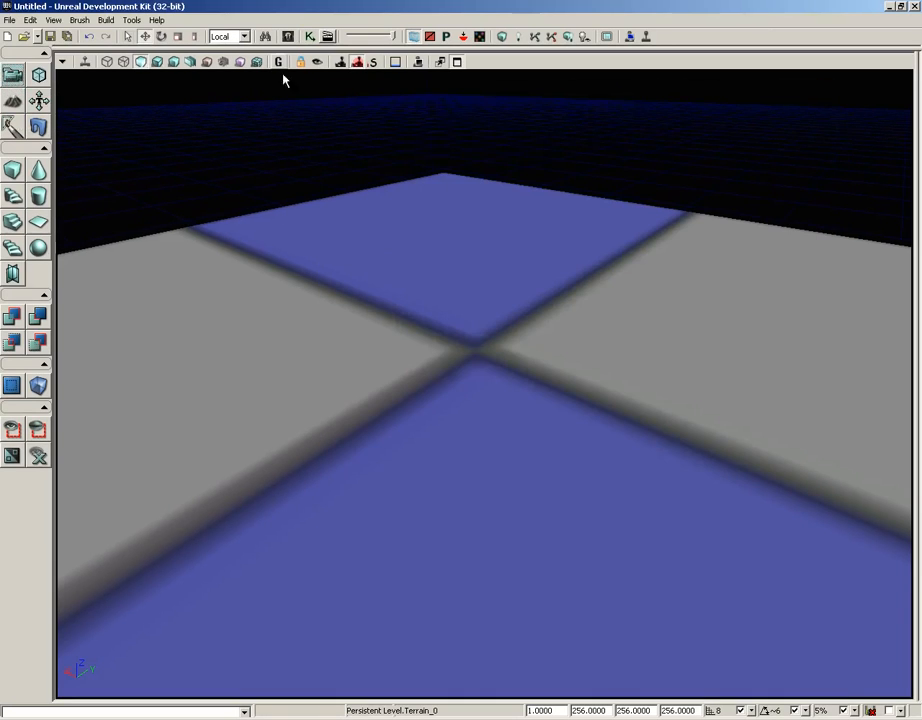
- Pick the DominantDirectionalLight actor class and place one such light at the middle of the terrain
left_click(287, 36)
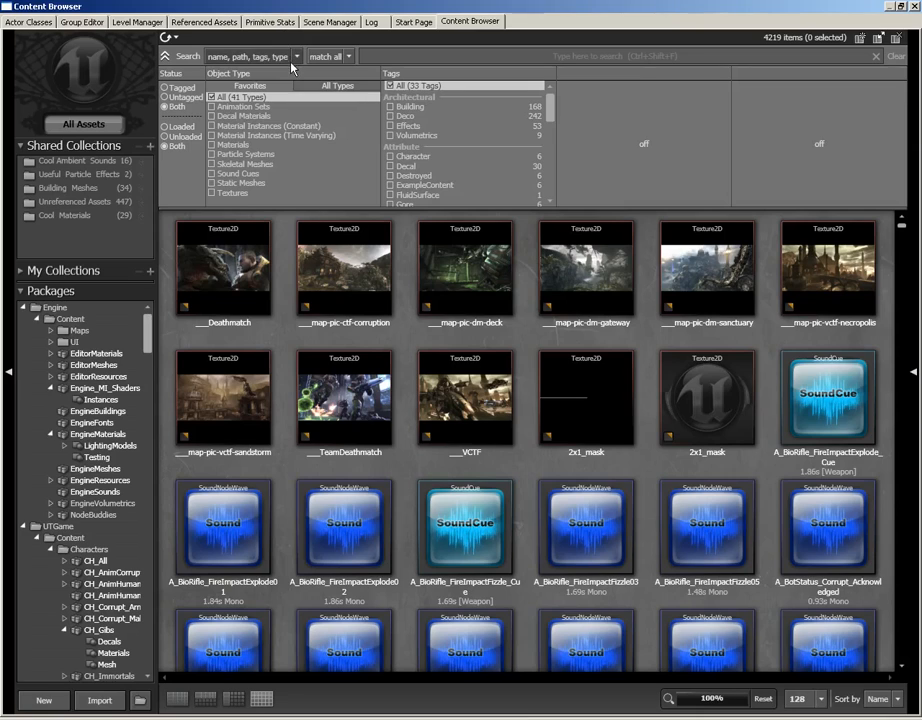
left_click(29, 21)
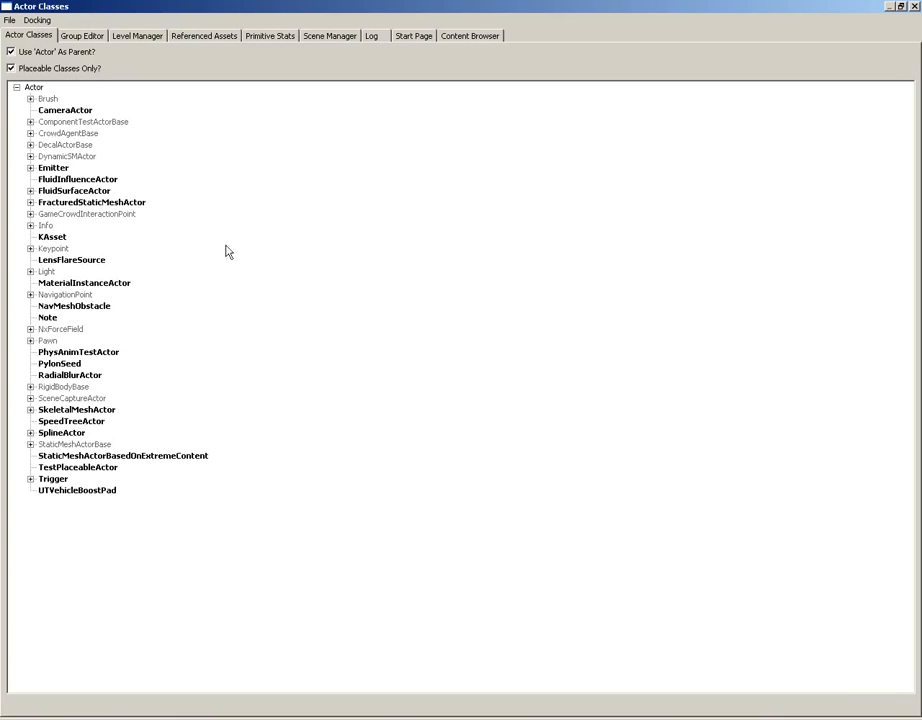
left_click(30, 271)
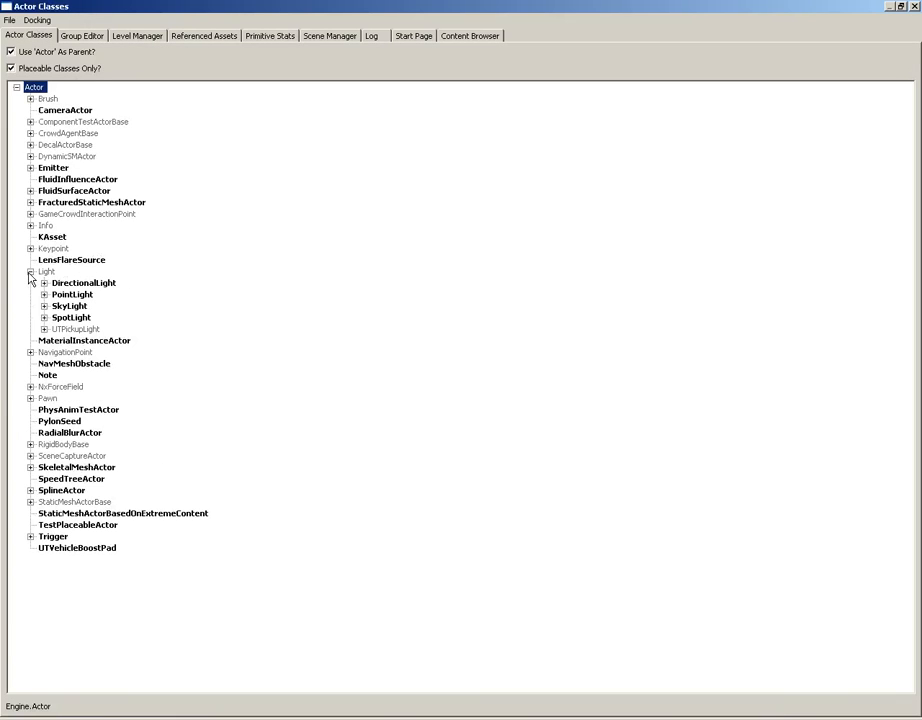
left_click(44, 283)
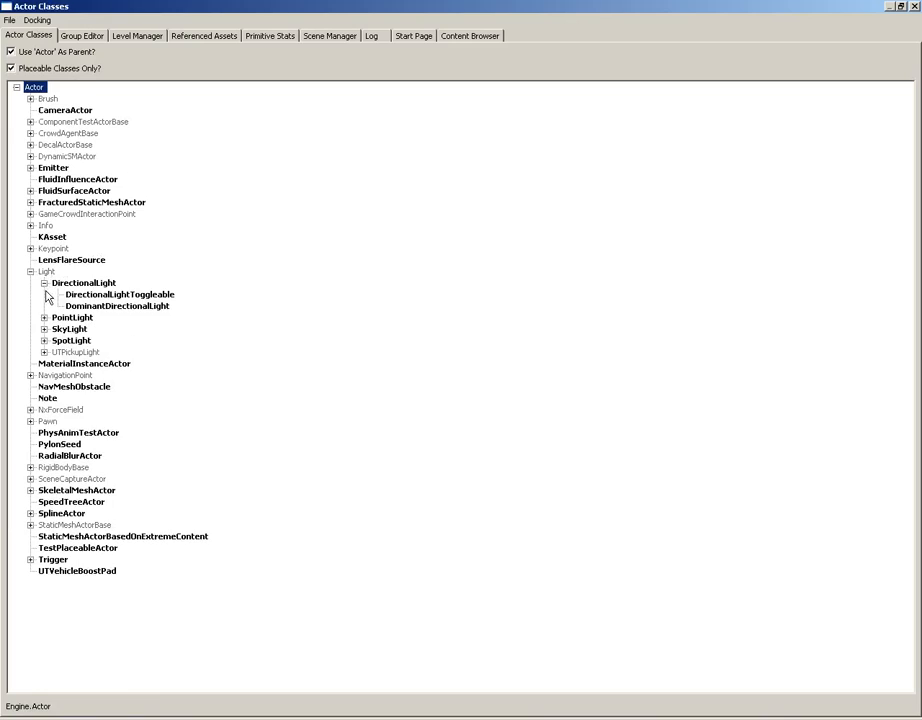
left_click(118, 306)
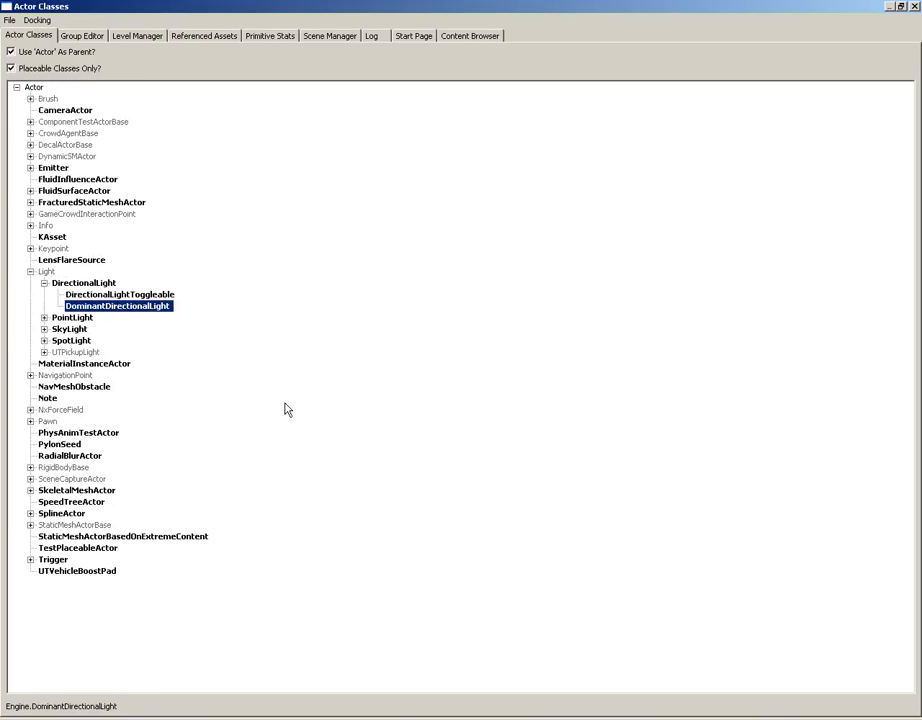
left_click(914, 7)
right_click(472, 350)
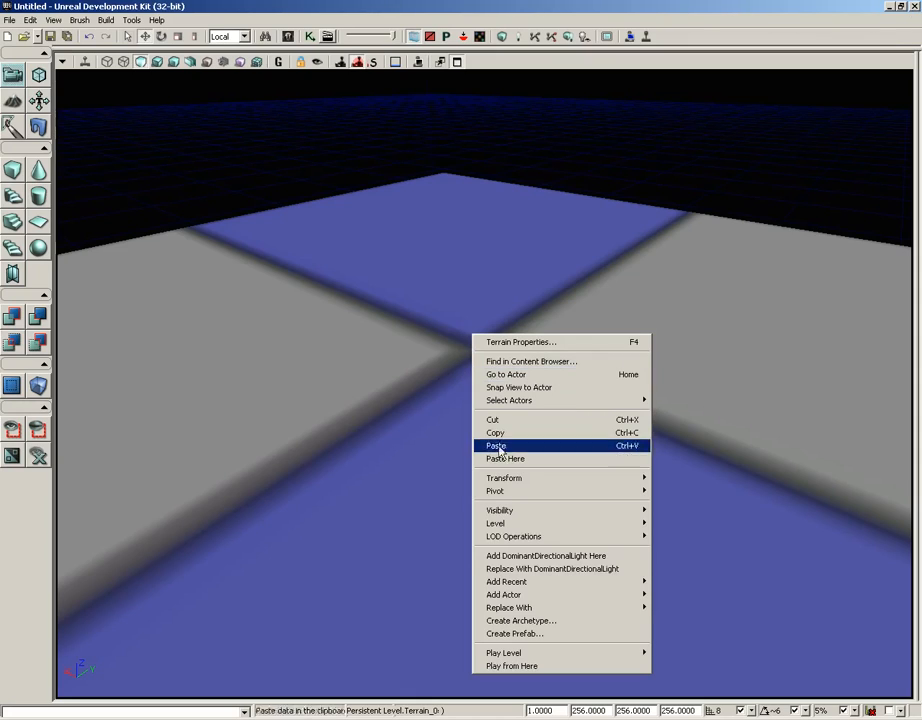
left_click(499, 556)
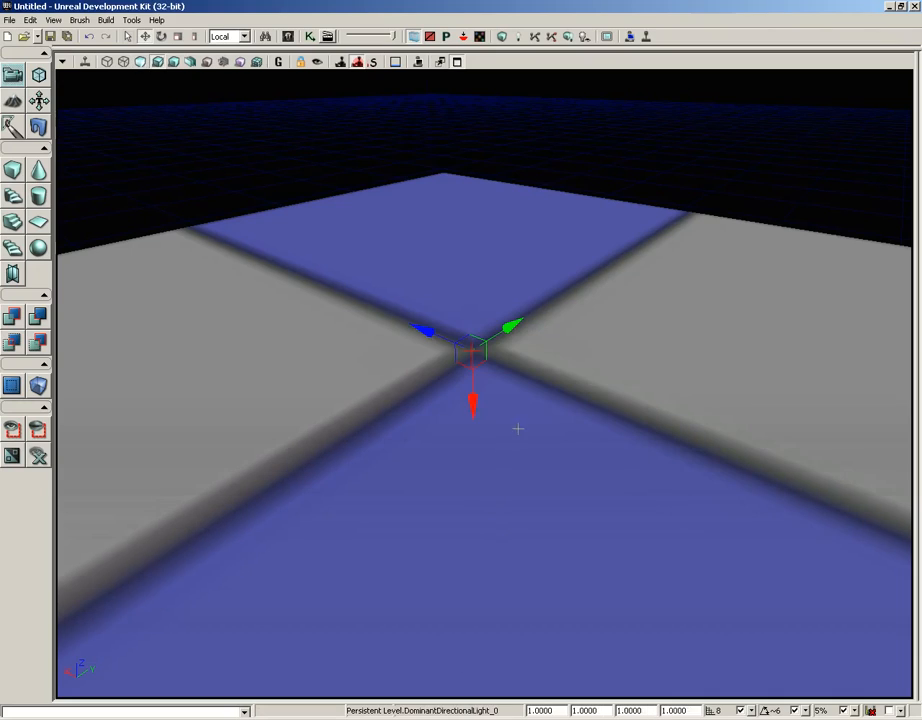
- Raise the dominant directional light well above the terrain surface
left_click_drag(472, 400, 347, 66)
right_click_drag(481, 455, 315, 611)
left_click_drag(315, 611, 318, 68)
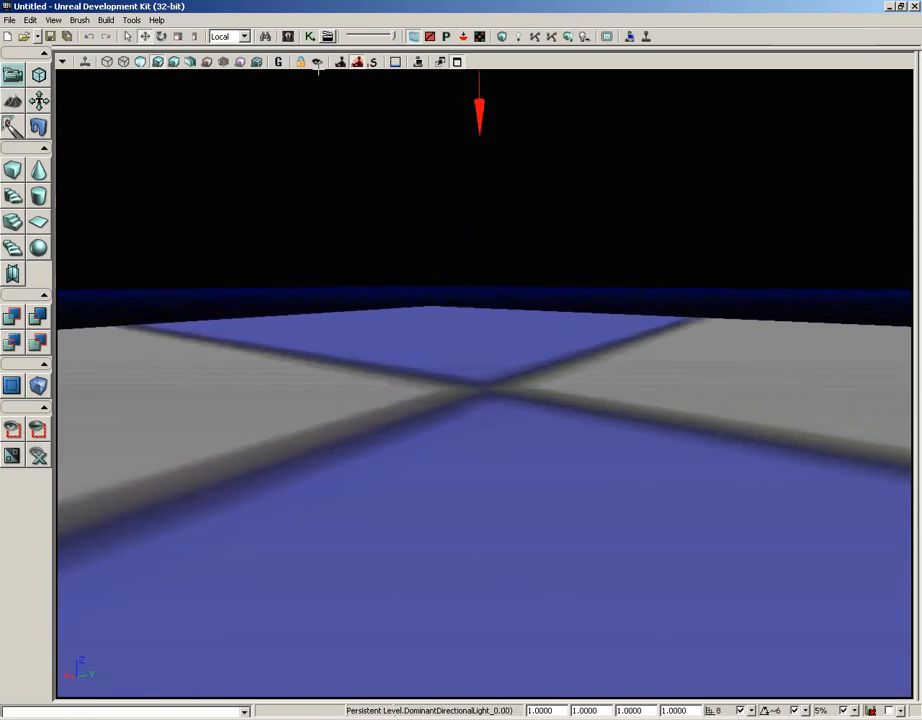
right_click_drag(318, 69, 346, 75)
right_click_drag(499, 524, 565, 472)
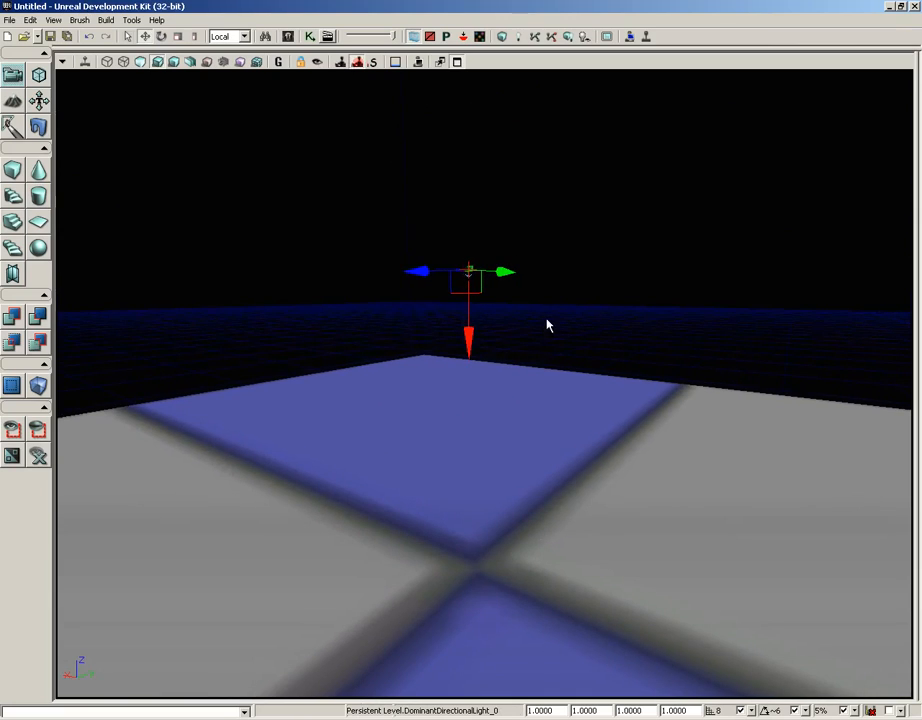
- Rotate the dominant directional light so that it shines on the terrain at a slant
key("space")
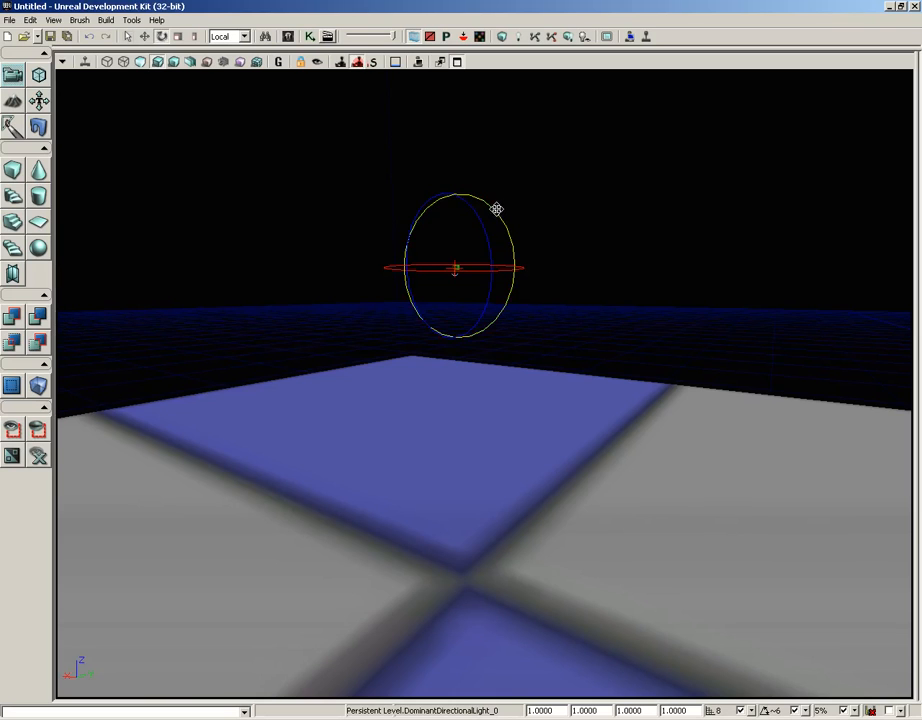
mouse_move(496, 209)
left_mouse_down()
mouse_move(512, 469)
mouse_move(496, 328)
mouse_move(490, 541)
mouse_move(488, 533)
left_mouse_up()
left_click_drag(680, 510, 542, 648)
mouse_move(671, 488)
right_mouse_down()
mouse_move(662, 446)
mouse_move(673, 463)
right_mouse_up()
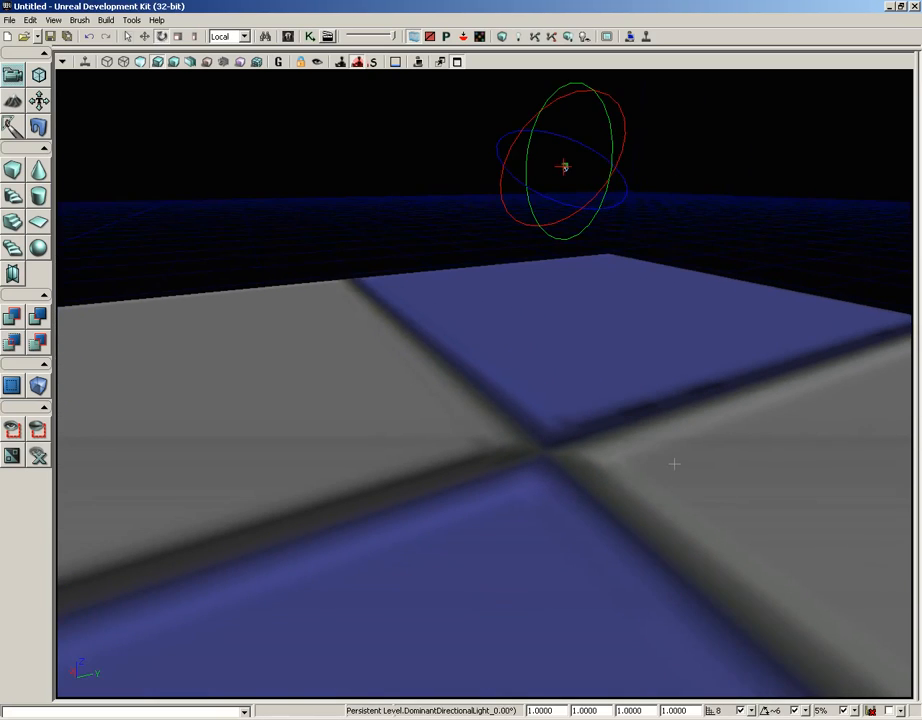
- Set up the terrain Paint tool with radius 982 and falloff 505, keeping the terrain clear of the dialog
left_click(17, 100)
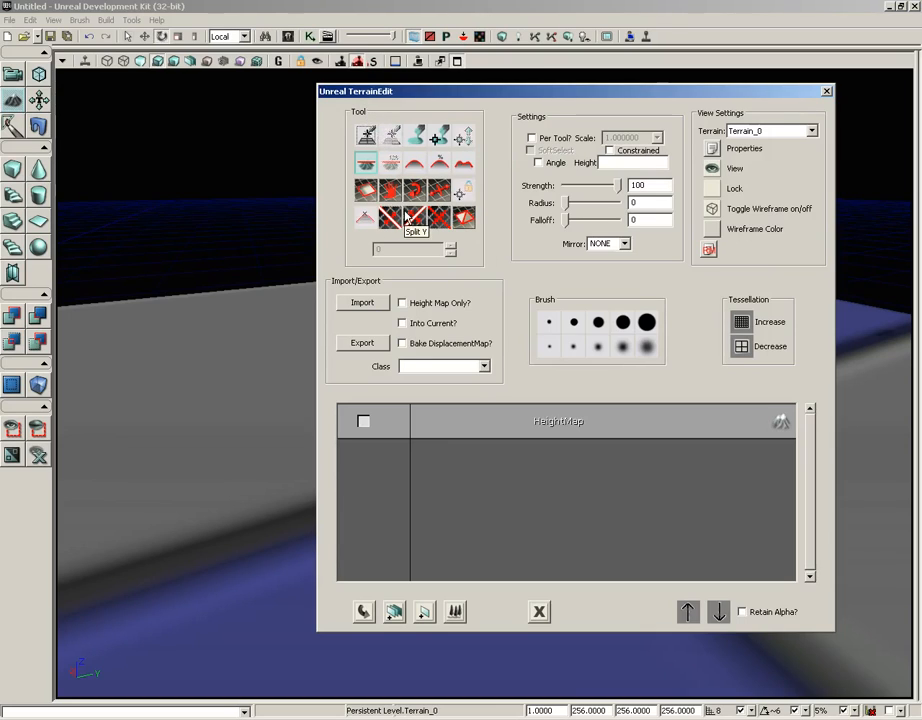
left_click(417, 145)
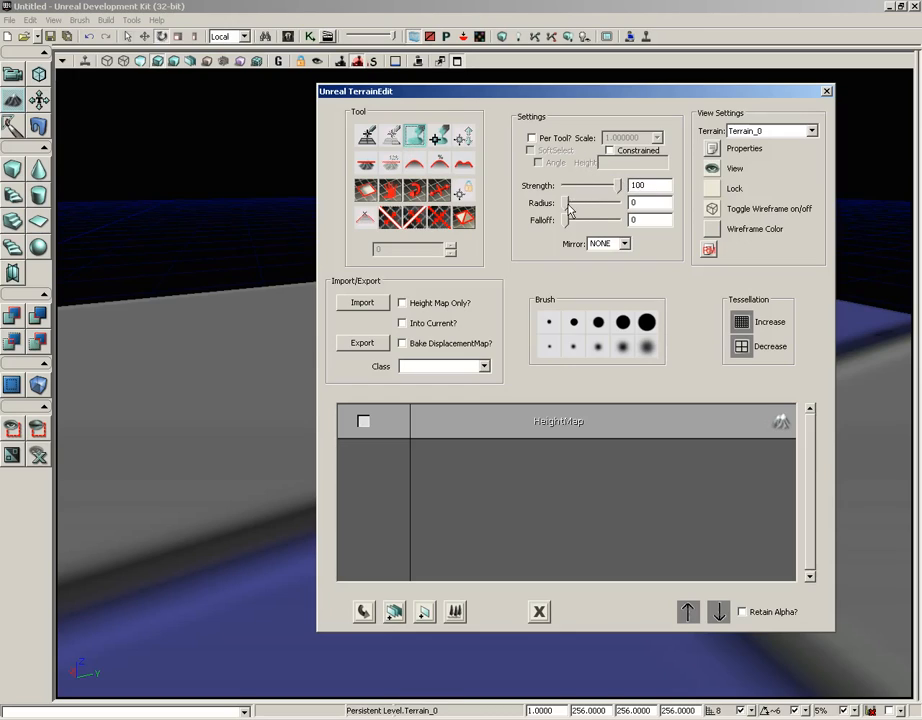
left_click_drag(568, 207, 582, 224)
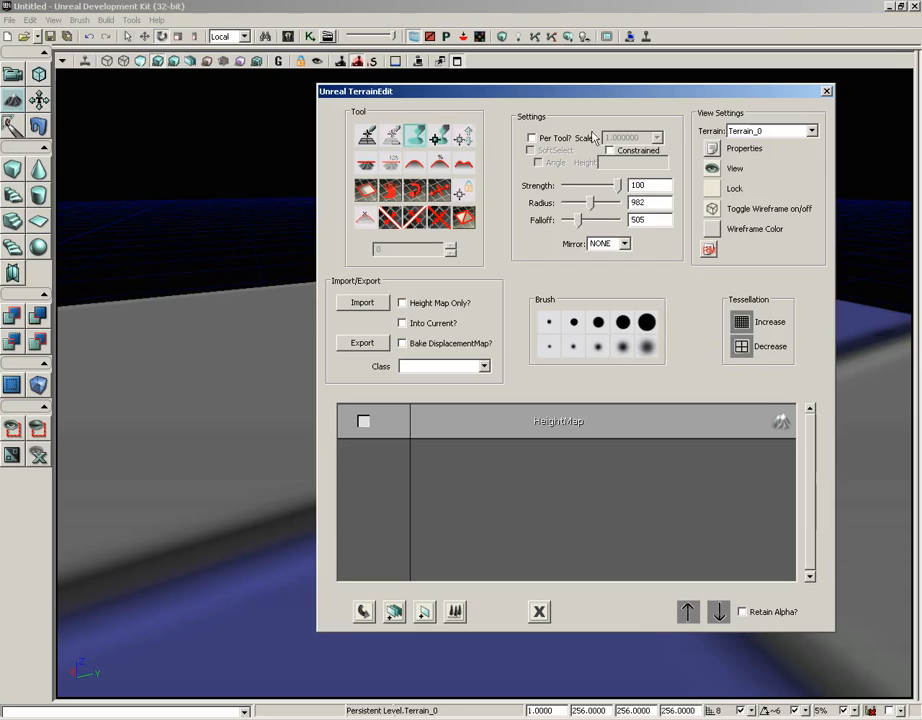
mouse_move(572, 97)
left_mouse_down()
mouse_move(668, 92)
mouse_move(756, 70)
left_mouse_up()
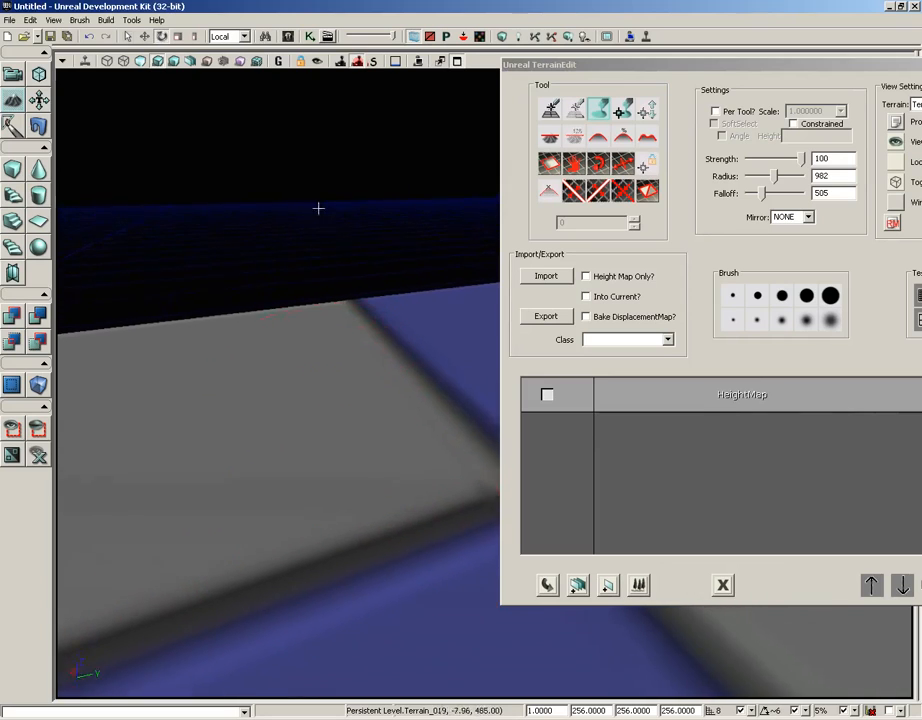
- Paint raised hills and ridges across the middle of the terrain with the Paint tool
mouse_move(318, 208)
left_mouse_down()
mouse_move(323, 75)
mouse_move(535, 694)
mouse_move(577, 697)
mouse_move(510, 673)
mouse_move(528, 688)
left_mouse_up()
mouse_move(296, 436)
right_mouse_down()
mouse_move(295, 472)
mouse_move(292, 453)
right_mouse_up()
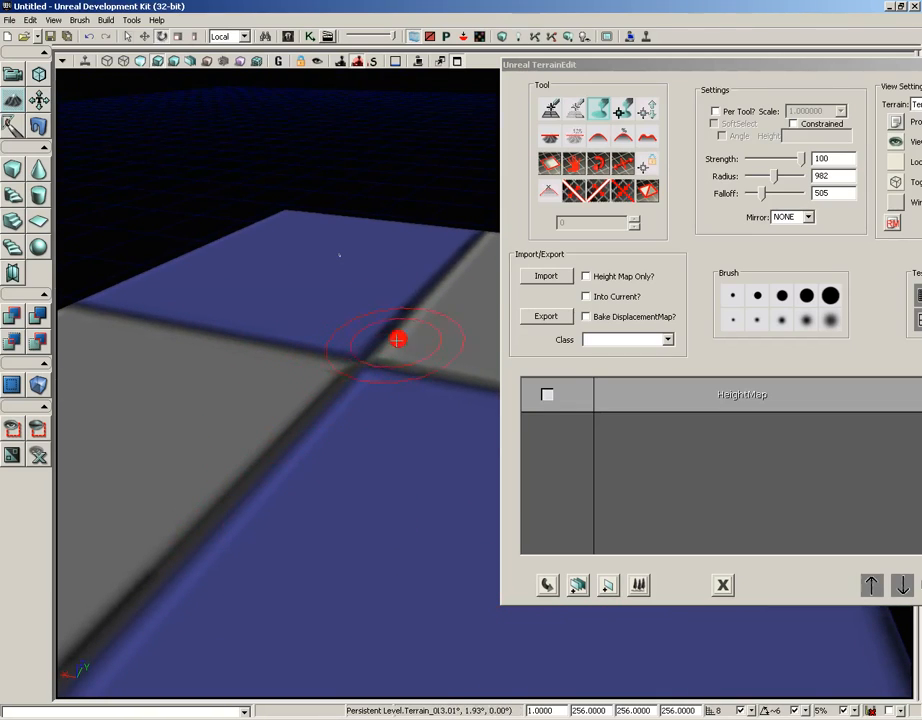
mouse_move(398, 340)
left_mouse_down("ctrl")
mouse_move(414, 344)
mouse_move(259, 364)
mouse_move(182, 430)
mouse_move(191, 488)
mouse_move(319, 510)
mouse_move(485, 514)
left_mouse_up("ctrl")
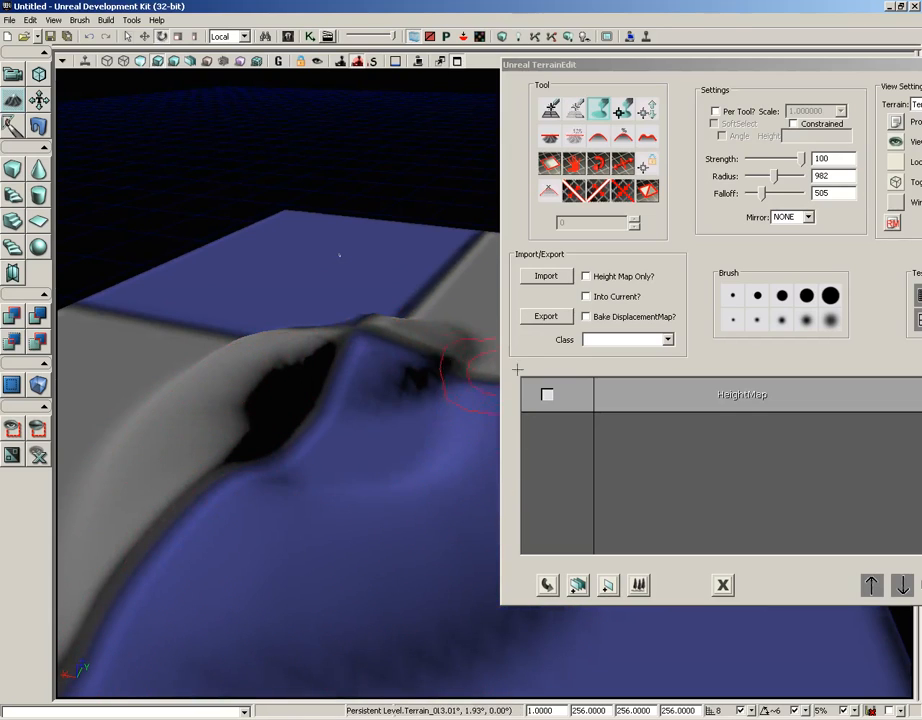
mouse_move(493, 372)
left_mouse_down("ctrl")
mouse_move(412, 346)
mouse_move(294, 335)
mouse_move(169, 426)
mouse_move(216, 508)
mouse_move(407, 480)
mouse_move(438, 436)
mouse_move(237, 366)
mouse_move(249, 354)
mouse_move(200, 362)
mouse_move(204, 460)
mouse_move(232, 517)
mouse_move(316, 528)
left_mouse_up("ctrl")
mouse_move(443, 527)
left_mouse_down("ctrl")
mouse_move(478, 471)
mouse_move(391, 366)
mouse_move(319, 328)
mouse_move(293, 342)
mouse_move(294, 366)
mouse_move(303, 284)
mouse_move(206, 366)
mouse_move(249, 284)
mouse_move(224, 288)
mouse_move(190, 322)
mouse_move(158, 426)
mouse_move(185, 383)
mouse_move(404, 268)
mouse_move(243, 282)
mouse_move(210, 319)
mouse_move(185, 375)
mouse_move(490, 445)
left_mouse_up("ctrl")
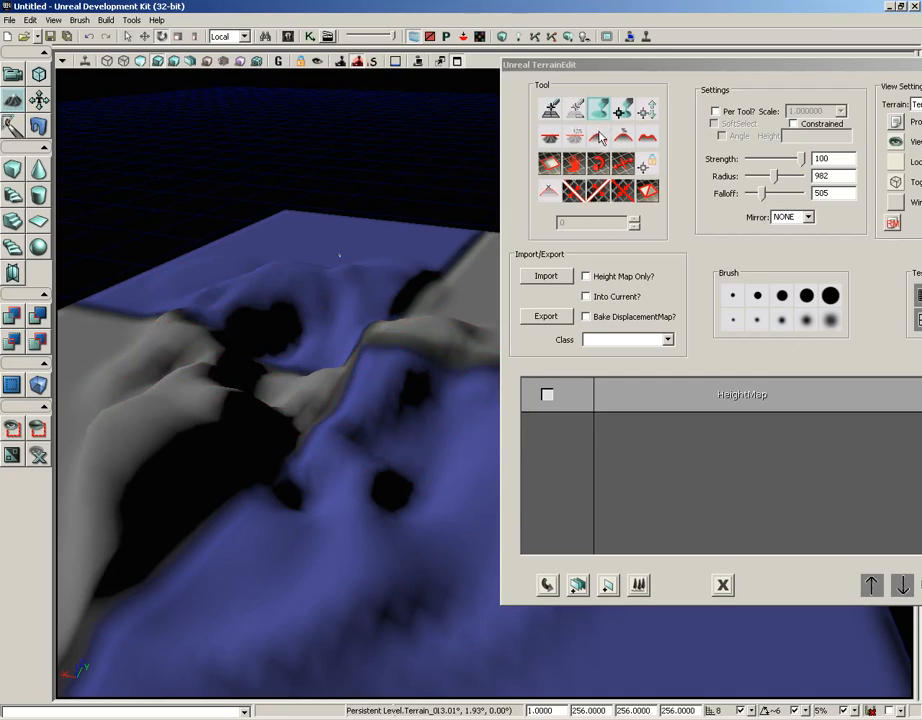
- Soften the painted hills and dark pits with the Smooth tool, and even out the terrain further with the Average tool
left_click(599, 138)
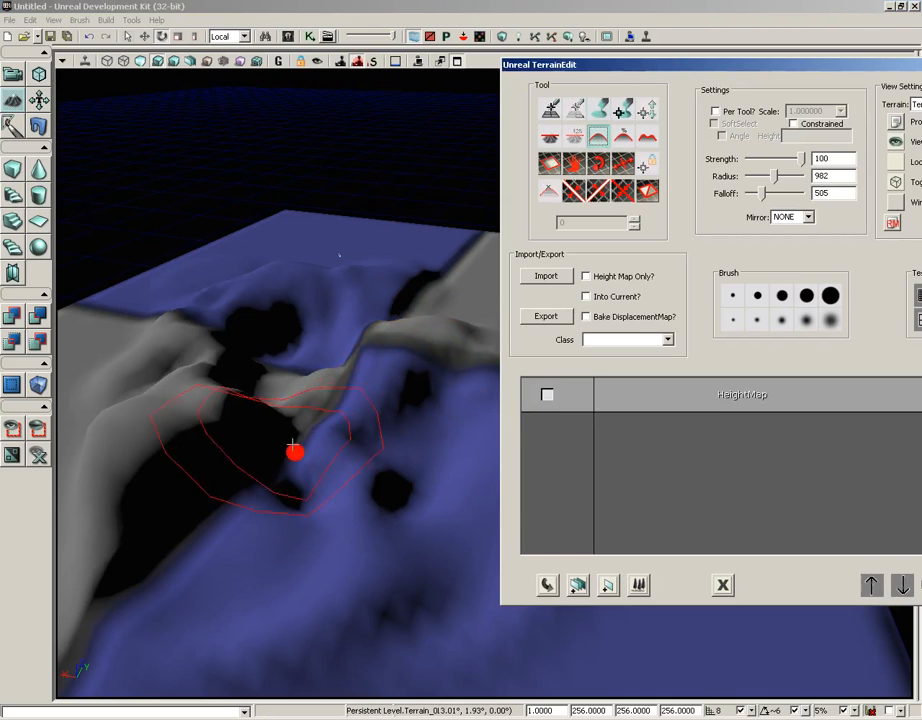
mouse_move(293, 445)
left_mouse_down("ctrl")
mouse_move(274, 438)
mouse_move(267, 412)
mouse_move(206, 397)
mouse_move(147, 470)
mouse_move(422, 386)
mouse_move(400, 497)
left_mouse_up("ctrl")
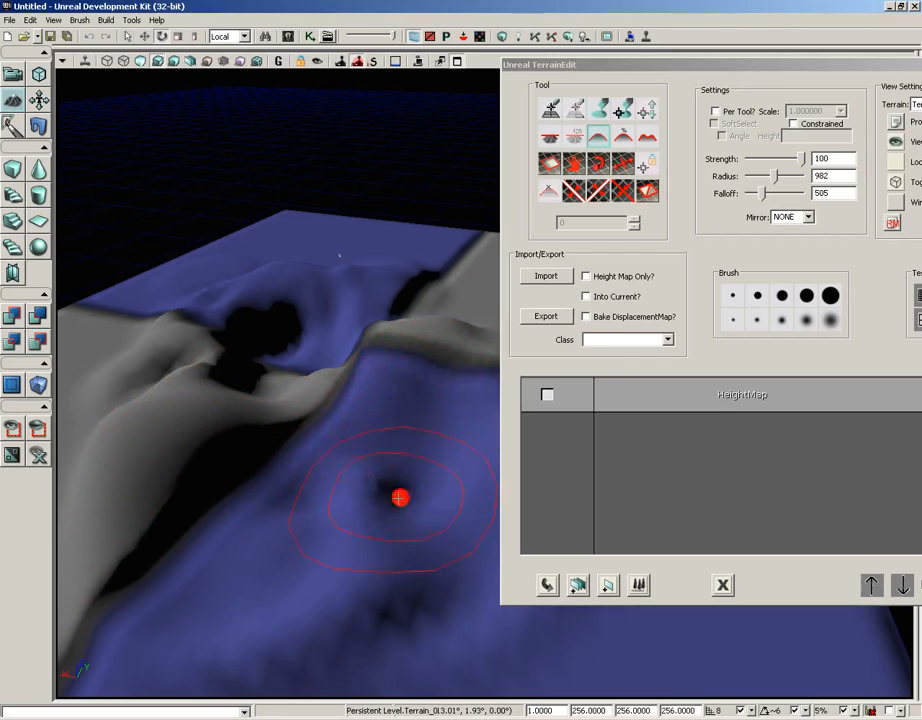
mouse_move(315, 341)
left_mouse_down("ctrl")
mouse_move(218, 370)
mouse_move(174, 346)
left_mouse_up("ctrl")
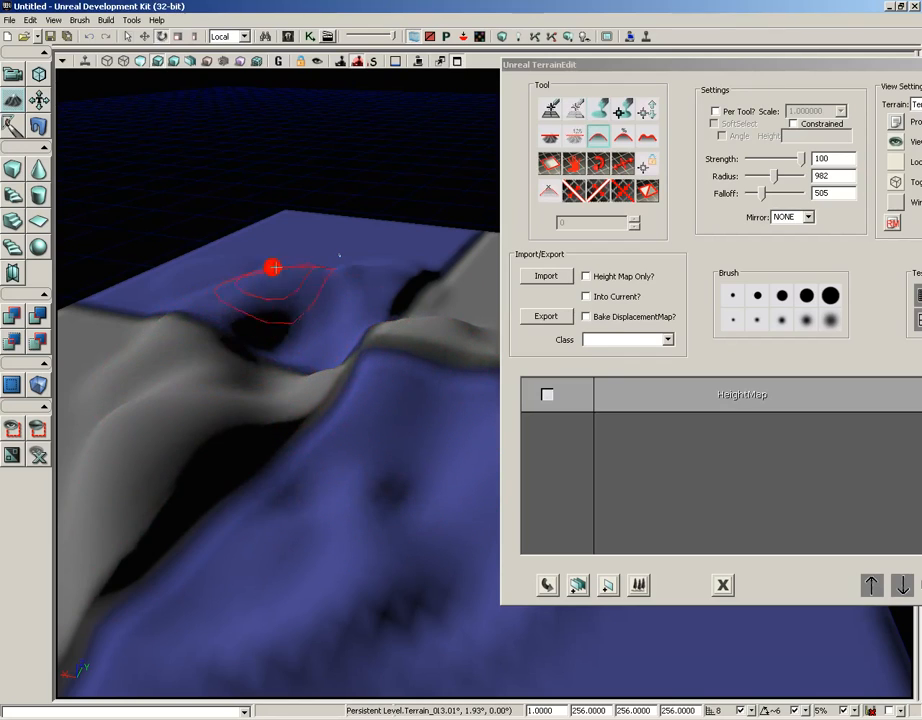
left_click_drag(339, 474, 386, 616, "ctrl")
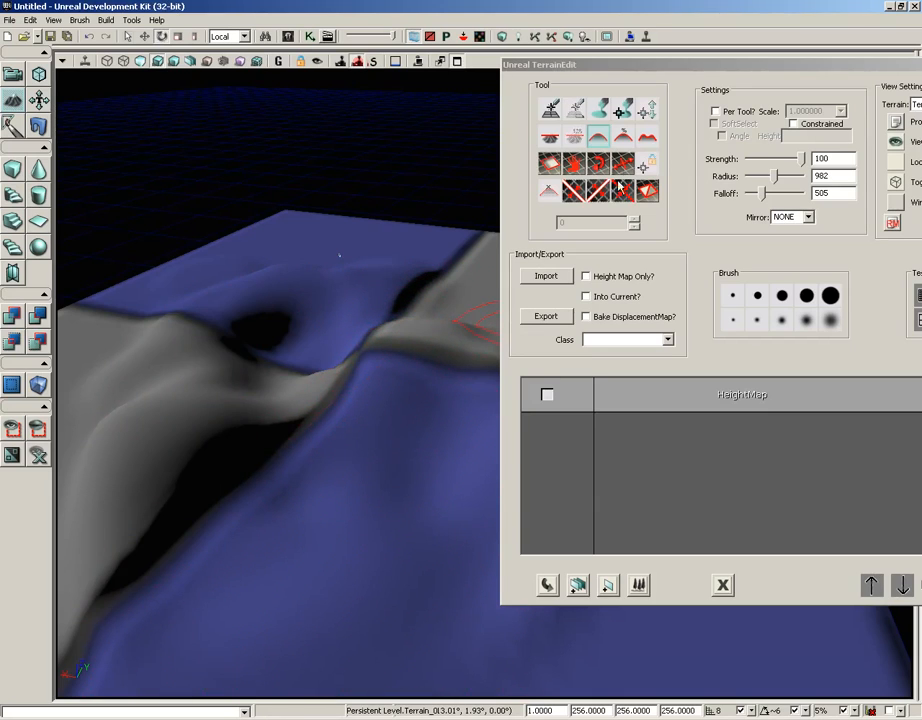
left_click(622, 137)
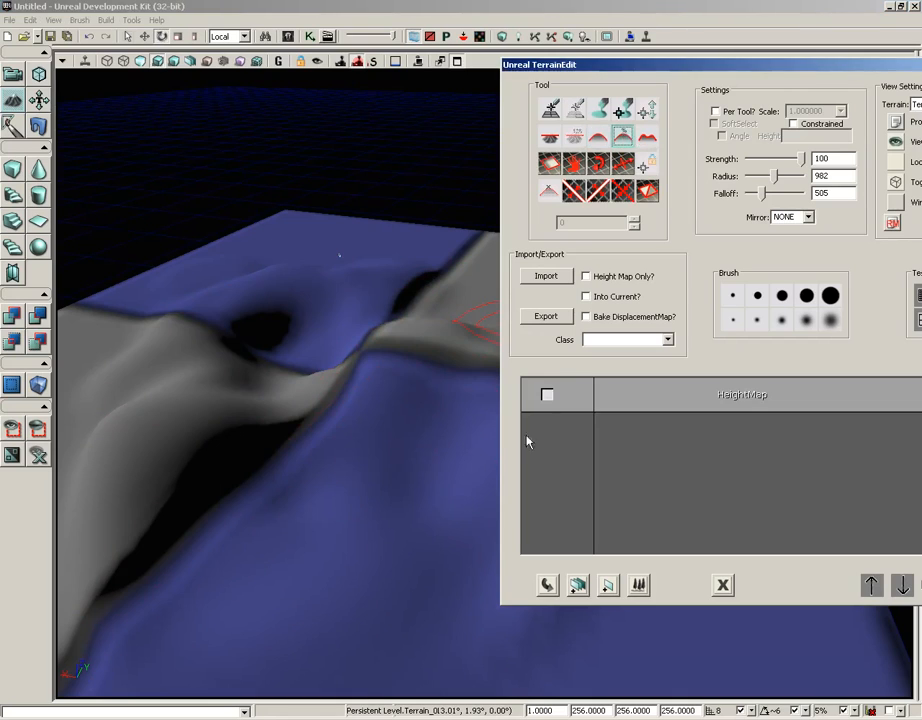
mouse_move(300, 432)
left_mouse_down("ctrl")
mouse_move(235, 430)
mouse_move(150, 449)
mouse_move(228, 541)
mouse_move(340, 500)
mouse_move(311, 428)
mouse_move(210, 428)
mouse_move(198, 529)
mouse_move(355, 516)
mouse_move(430, 397)
mouse_move(368, 348)
mouse_move(290, 344)
mouse_move(153, 401)
mouse_move(198, 529)
mouse_move(323, 432)
mouse_move(319, 352)
mouse_move(354, 368)
mouse_move(378, 689)
mouse_move(383, 640)
left_mouse_up("ctrl")
- Turn on the wireframe display of Terrain_0 and examine the triangle mesh, keeping the terrain clear of the dialog
left_click_drag(812, 77, 657, 61)
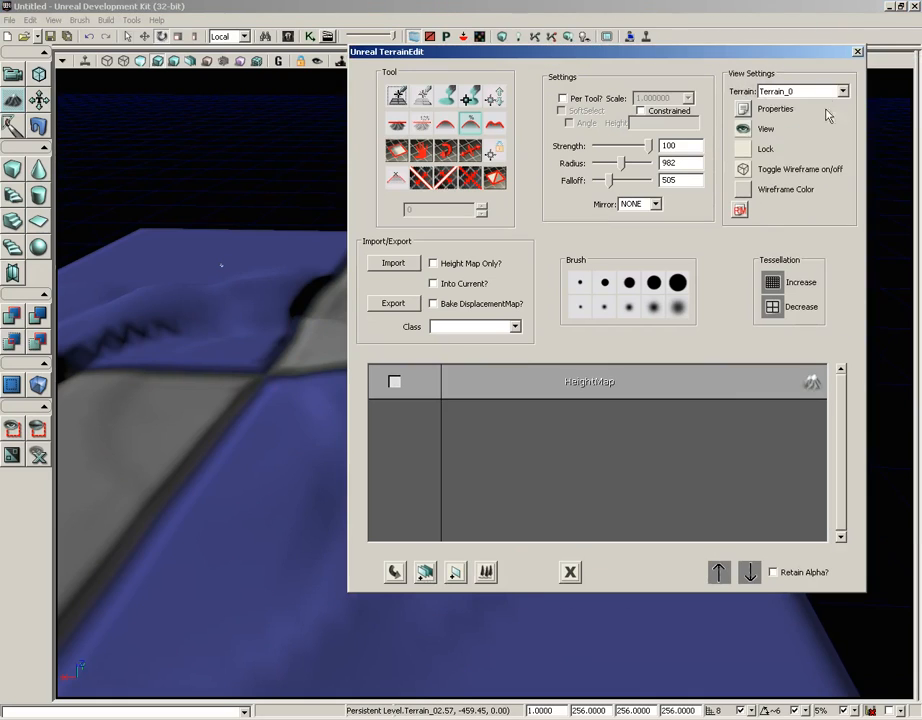
left_click(743, 170)
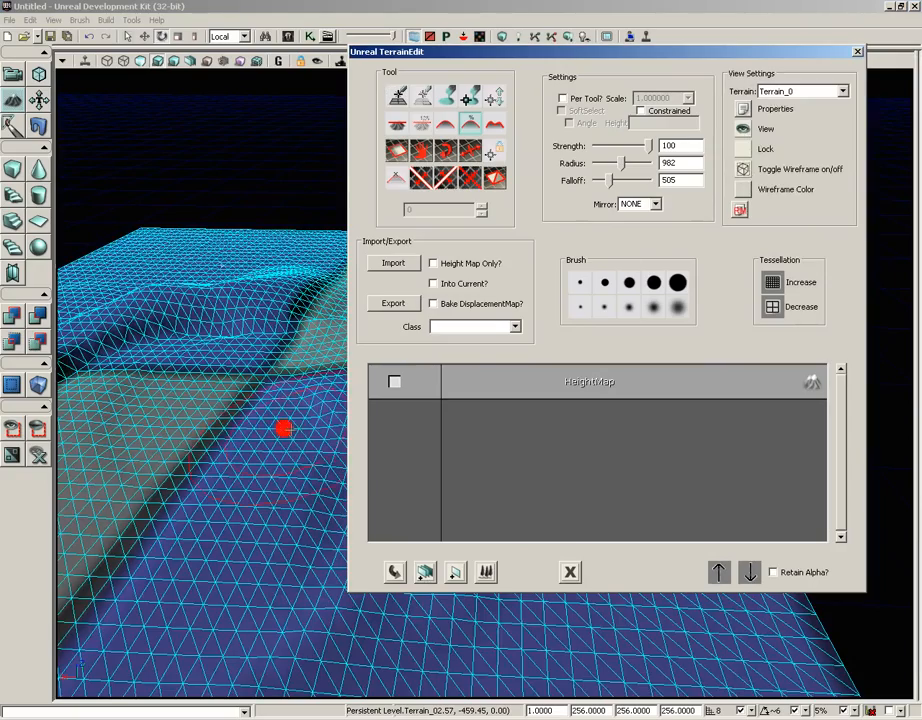
right_click_drag(284, 428, 261, 393)
middle_click_drag(261, 393, 506, 275)
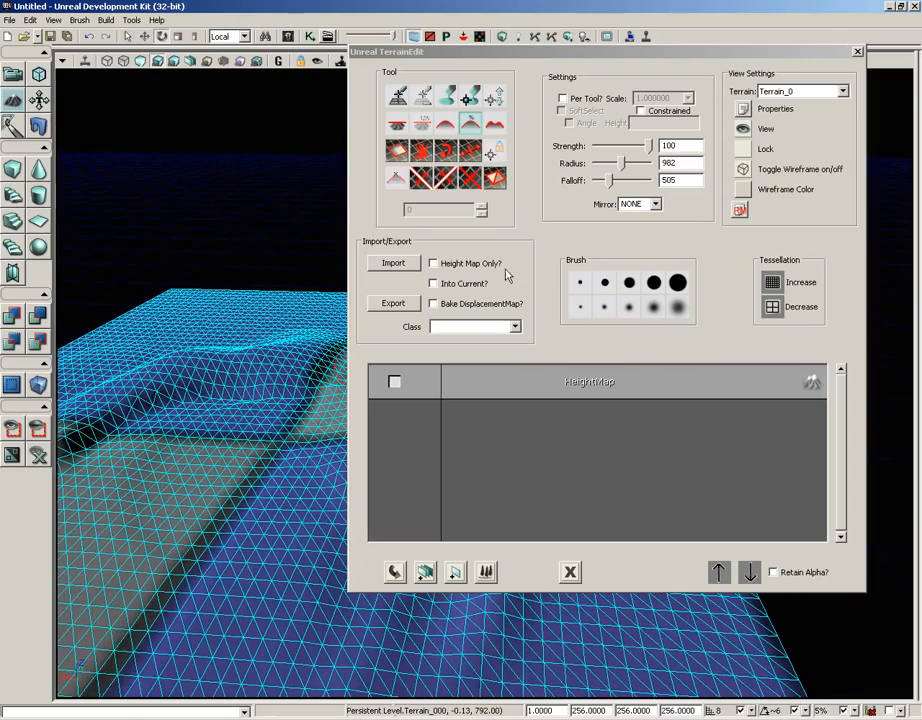
left_click_drag(474, 52, 799, 85)
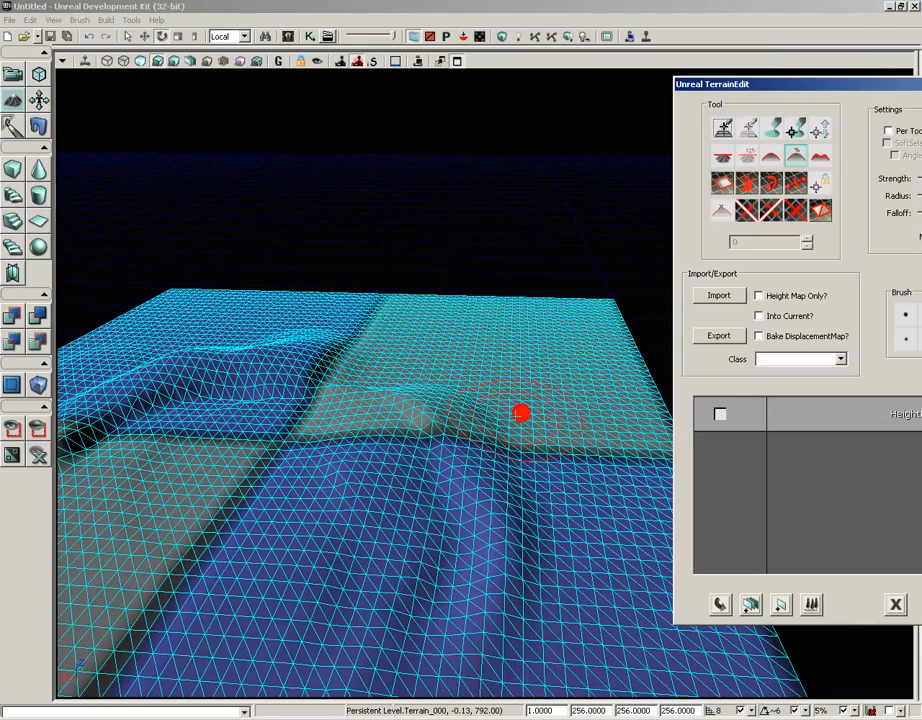
left_click(511, 352)
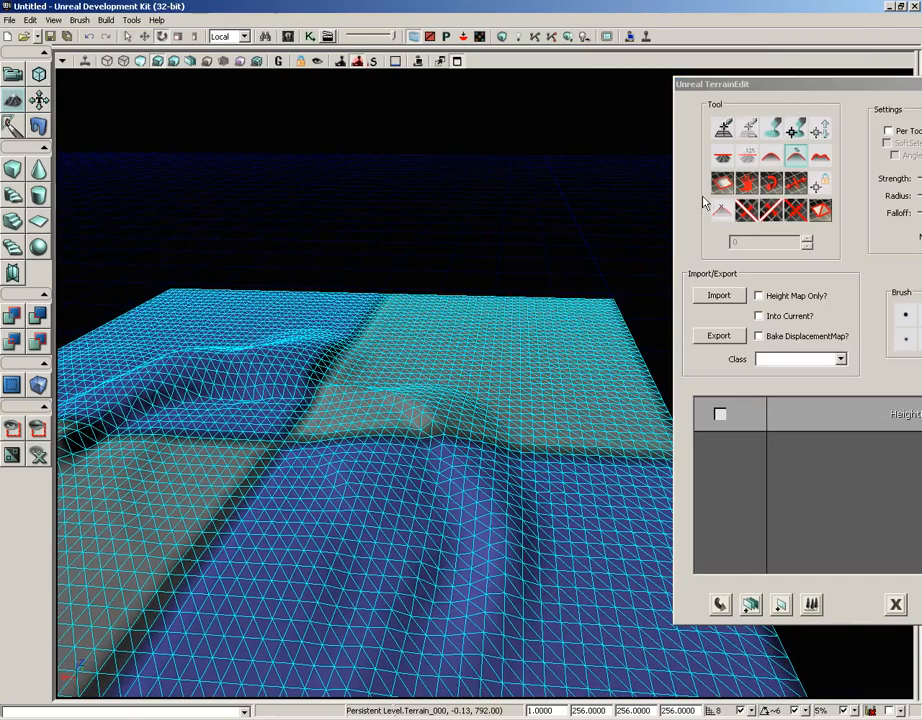
- Open the terrain's wireframe color picker and close it without choosing a new color
mouse_move(809, 88)
left_mouse_down()
mouse_move(649, 90)
mouse_move(665, 94)
left_mouse_up()
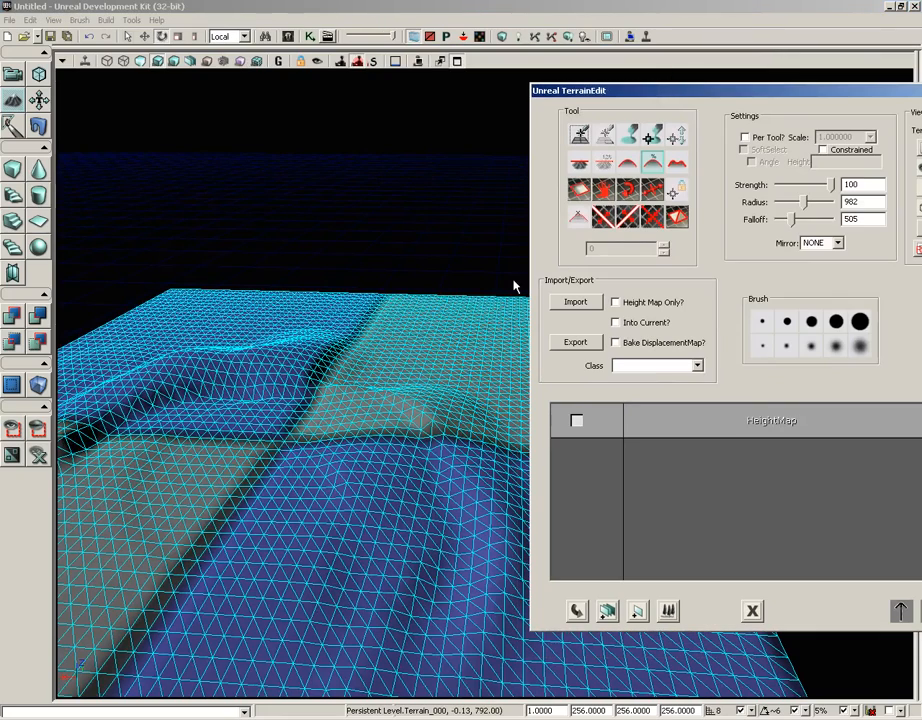
left_click_drag(764, 100, 692, 98)
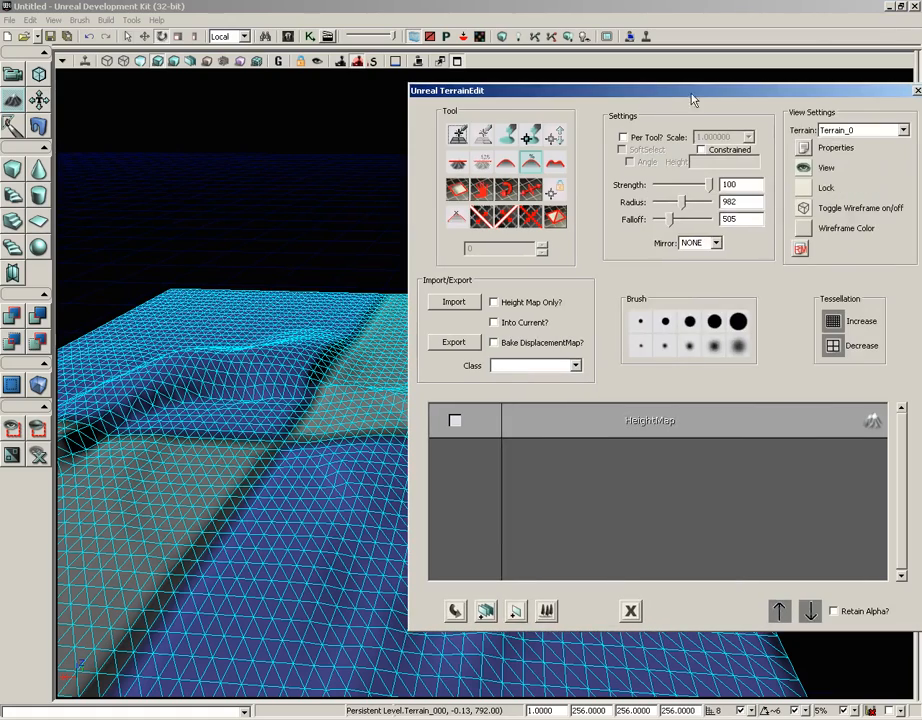
left_click(805, 230)
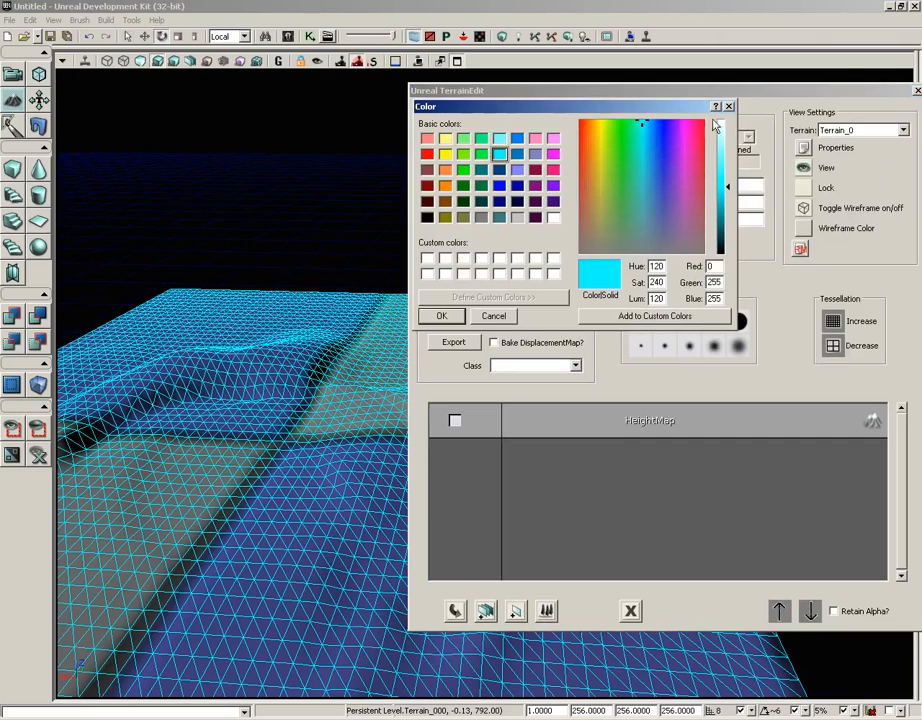
left_click(730, 107)
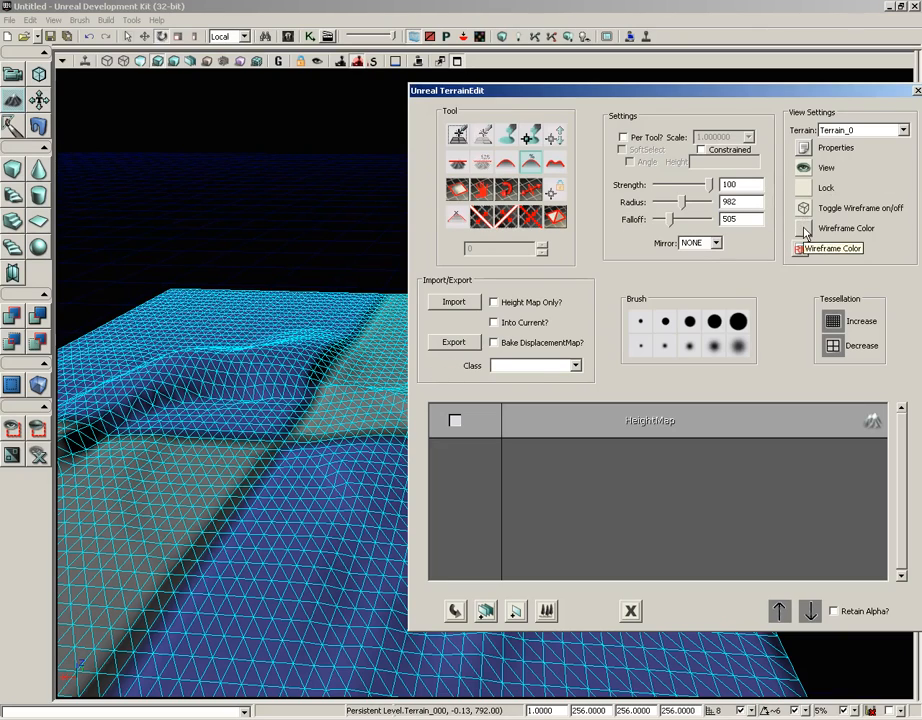
- Turn off the wireframe display of Terrain_0 and view the shaded surface from another angle
left_click_drag(771, 93, 748, 93)
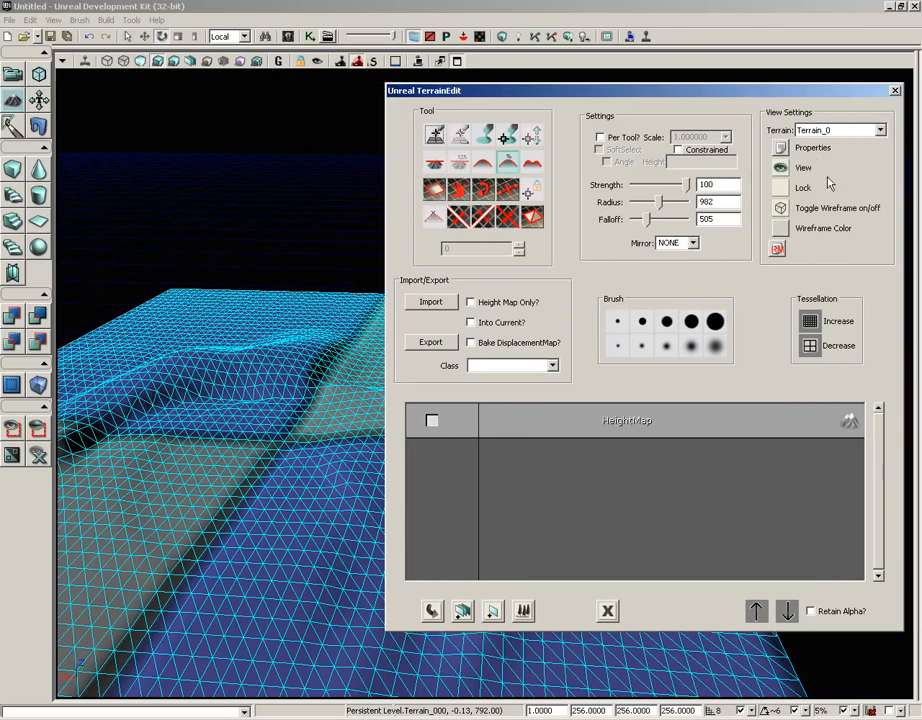
left_click(780, 209)
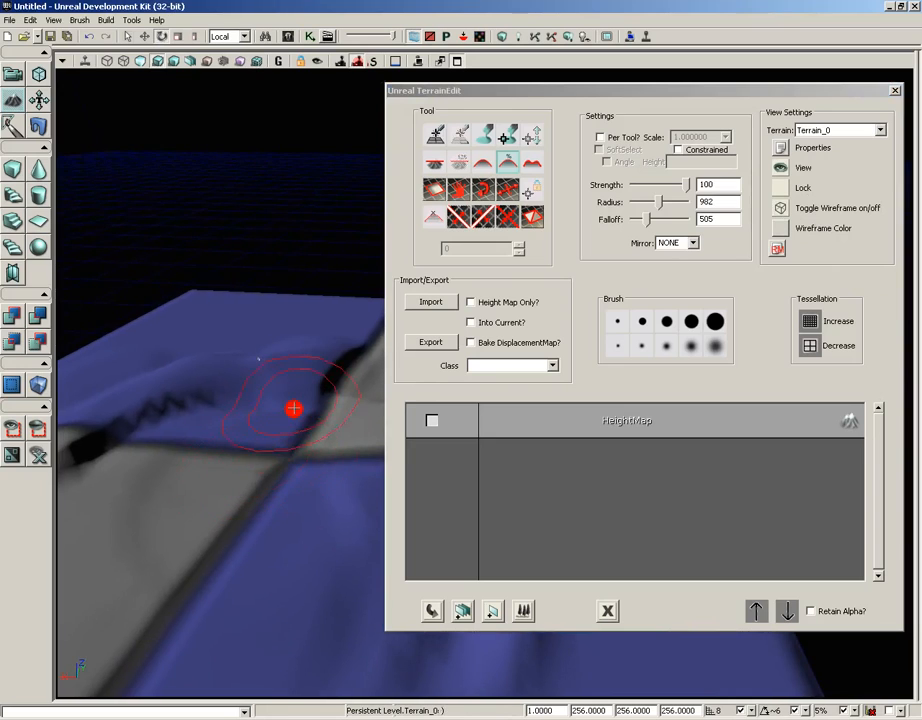
middle_click_drag(293, 408, 267, 645)
right_click_drag(286, 414, 238, 399)
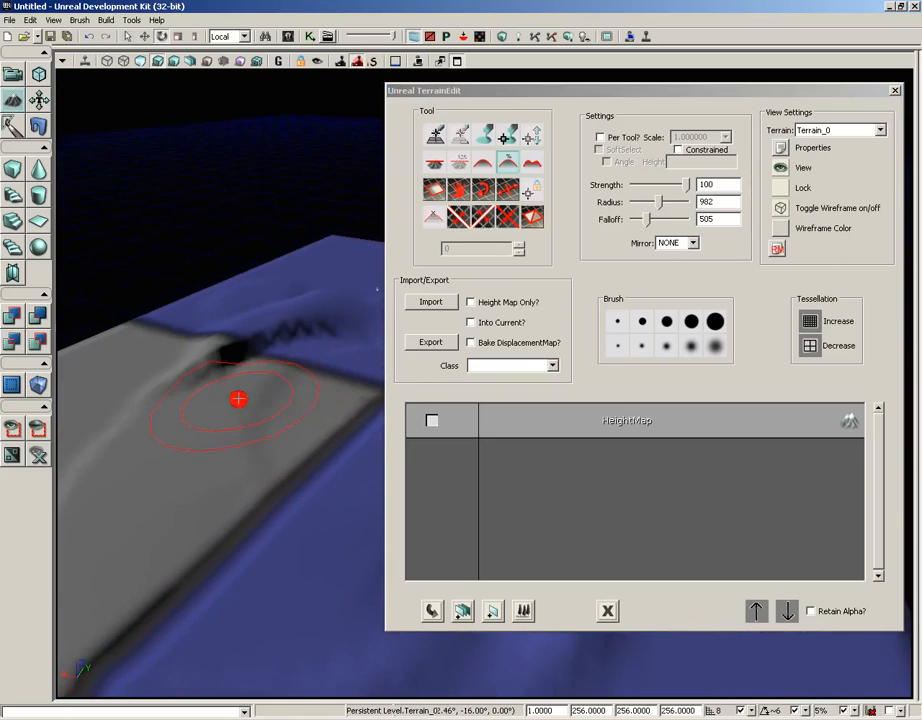
- Review the patch count, tessellation and morphing settings in the Terrain category of the Terrain_0 properties
left_click(782, 149)
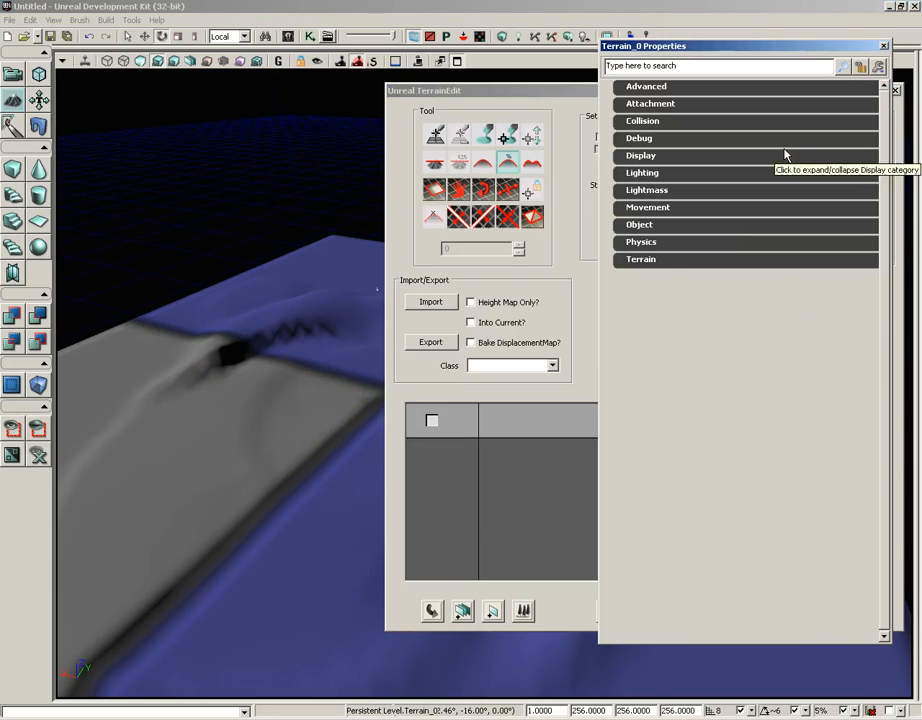
left_click(636, 260)
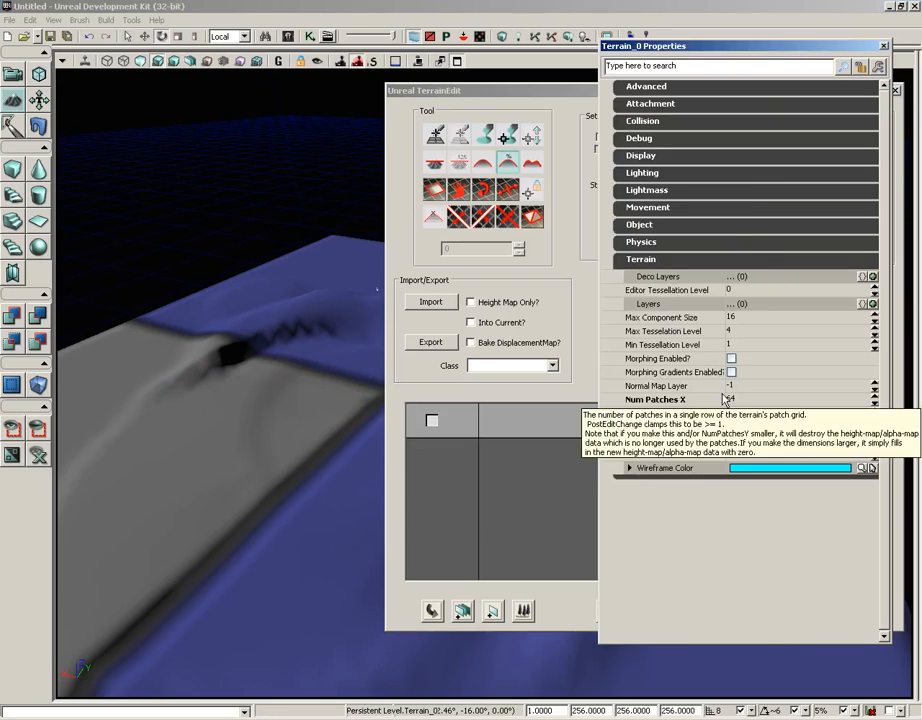
mouse_move(689, 335)
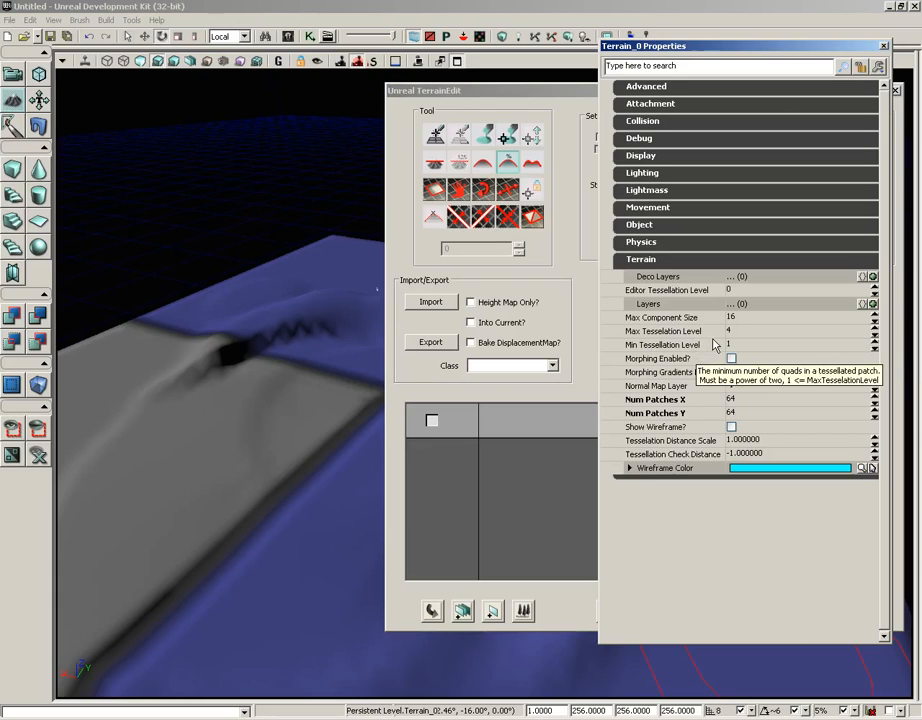
mouse_move(656, 358)
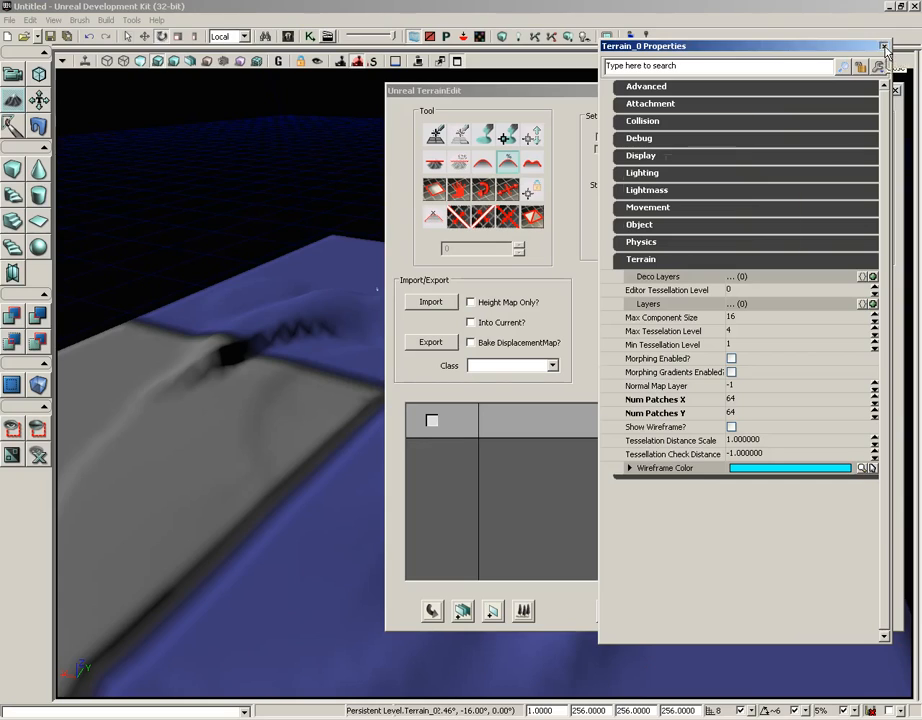
left_click(883, 46)
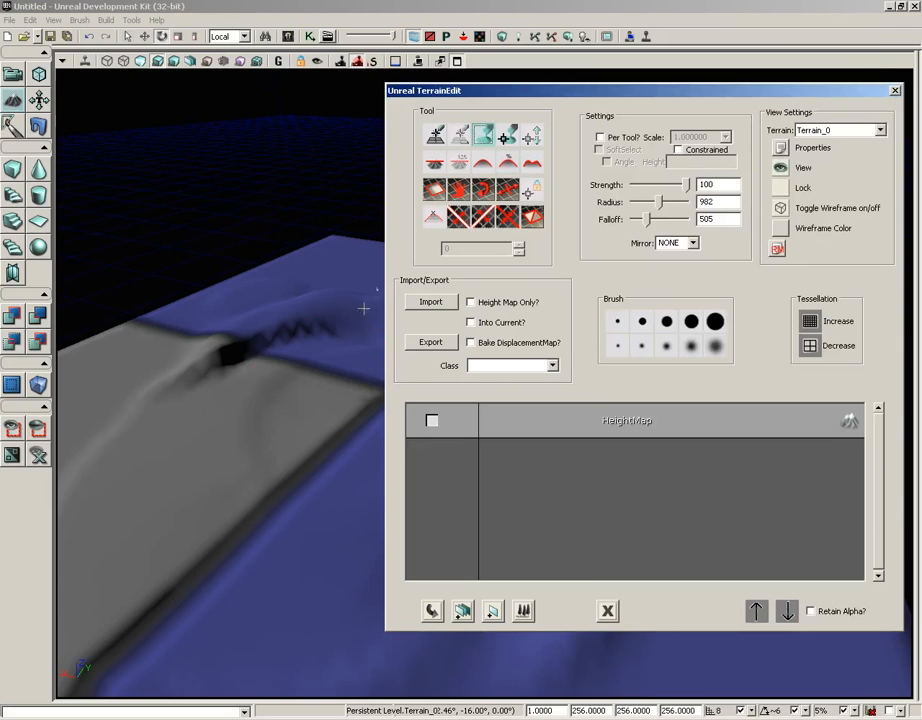
- Paint tall, steep peaks near the edge of the terrain with the Paint tool at strength 100
mouse_move(331, 342)
left_mouse_down("ctrl")
mouse_move(292, 360)
mouse_move(332, 325)
left_mouse_up("ctrl")
left_click(487, 138)
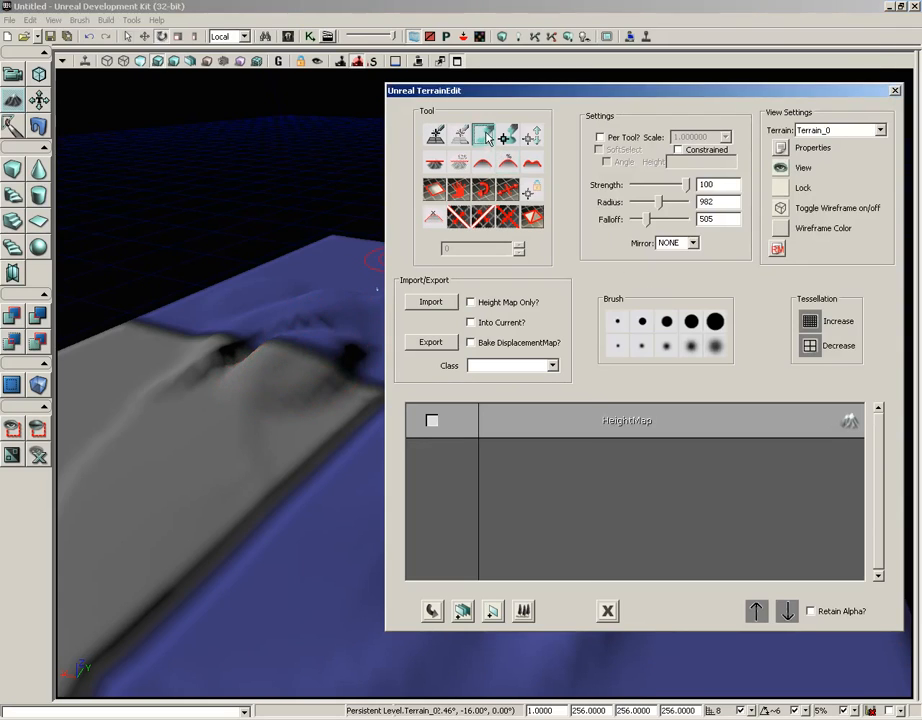
mouse_move(325, 381)
left_mouse_down("ctrl")
mouse_move(305, 360)
mouse_move(230, 403)
mouse_move(288, 313)
mouse_move(243, 341)
mouse_move(321, 284)
mouse_move(288, 296)
mouse_move(282, 263)
mouse_move(241, 284)
mouse_move(187, 370)
mouse_move(161, 462)
mouse_move(173, 424)
mouse_move(175, 338)
mouse_move(111, 445)
mouse_move(220, 413)
mouse_move(313, 420)
mouse_move(270, 399)
mouse_move(253, 353)
mouse_move(261, 340)
mouse_move(418, 694)
mouse_move(237, 694)
left_mouse_up("ctrl")
left_click_drag(288, 275, 294, 290, "ctrl")
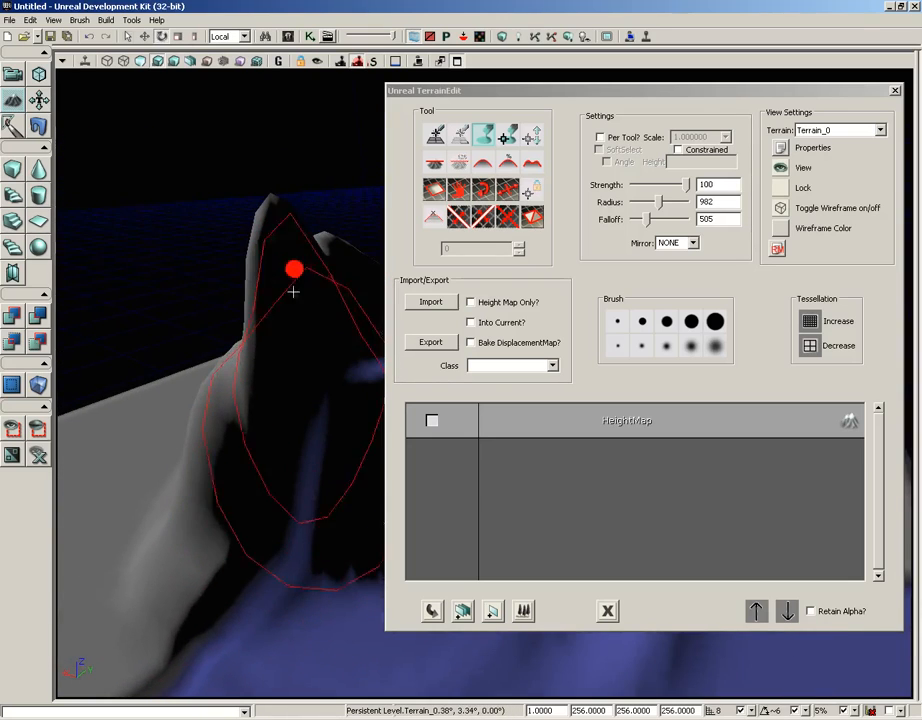
- Examine the steep peaks from the opposite side, both close up and from far away, with the terrain dialog out of the way
left_click_drag(432, 88, 594, 116)
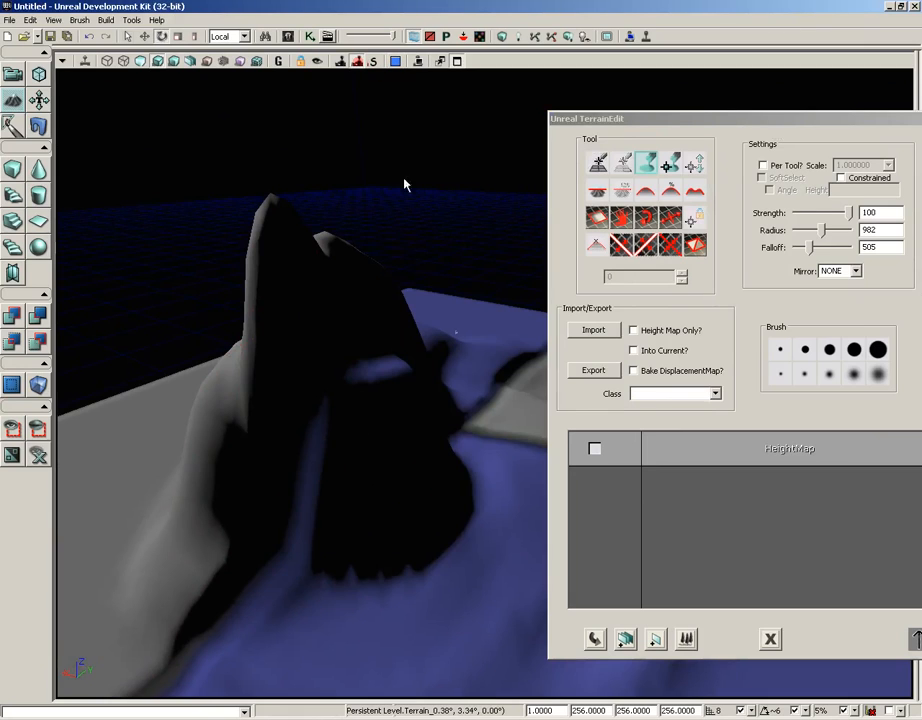
left_click_drag(403, 183, 297, 198)
right_click_drag(297, 193, 733, 160)
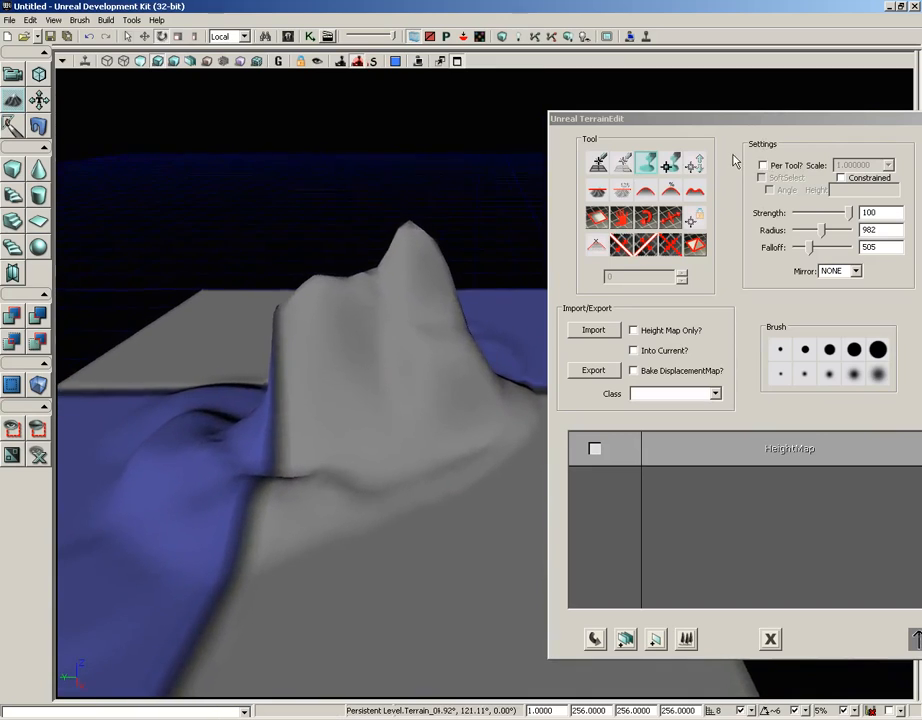
right_click(397, 227)
left_click(393, 160)
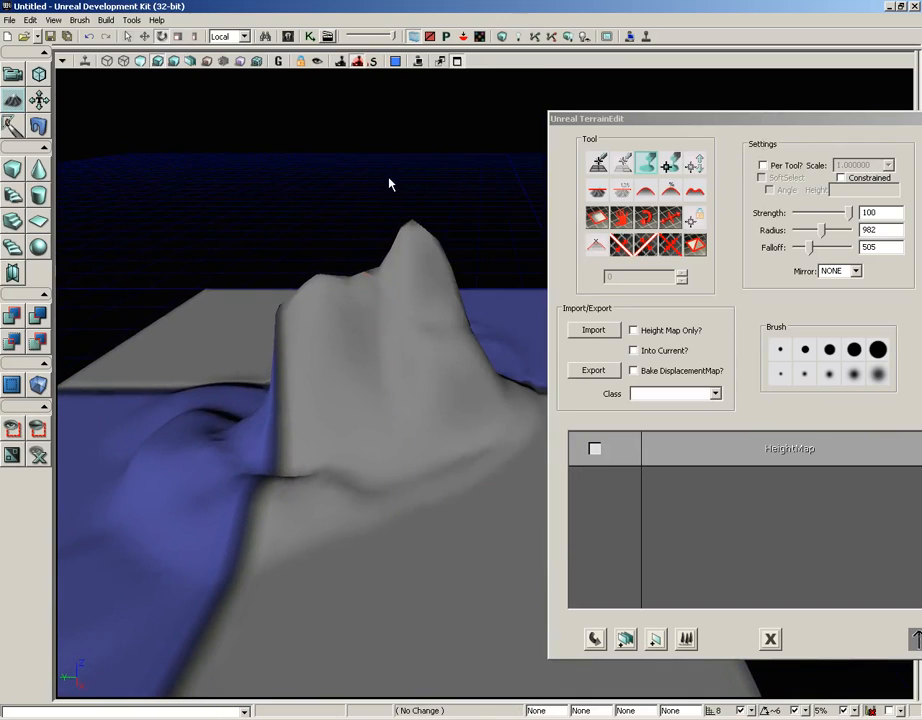
key("s")
right_click_drag(390, 184, 368, 183)
key("w")
key("w")
scroll(368, 183, "down", 6)
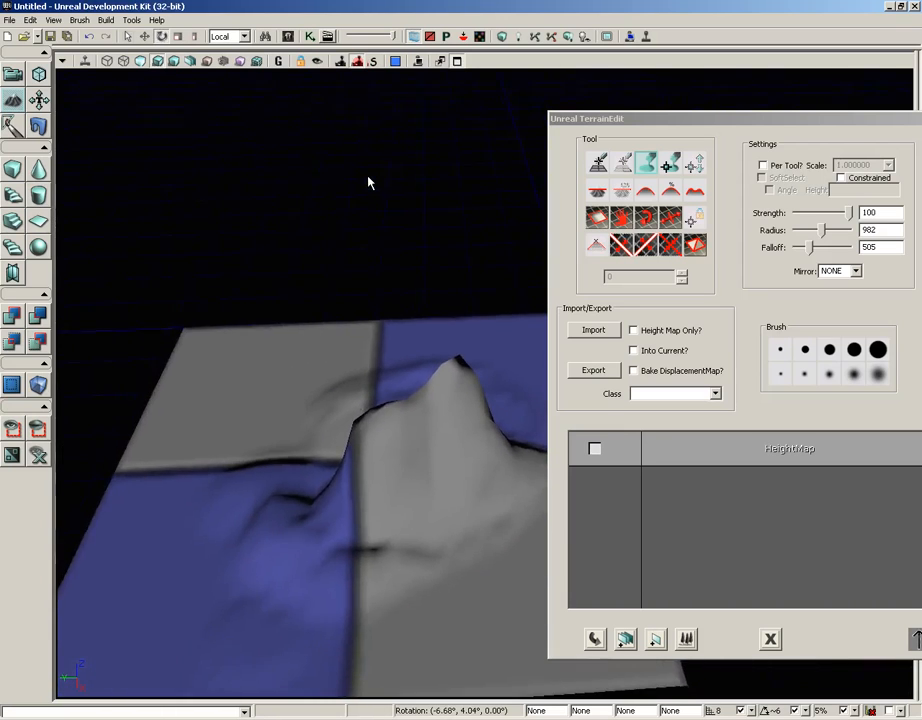
scroll(368, 183, "up", 8)
scroll(368, 183, "up", 5)
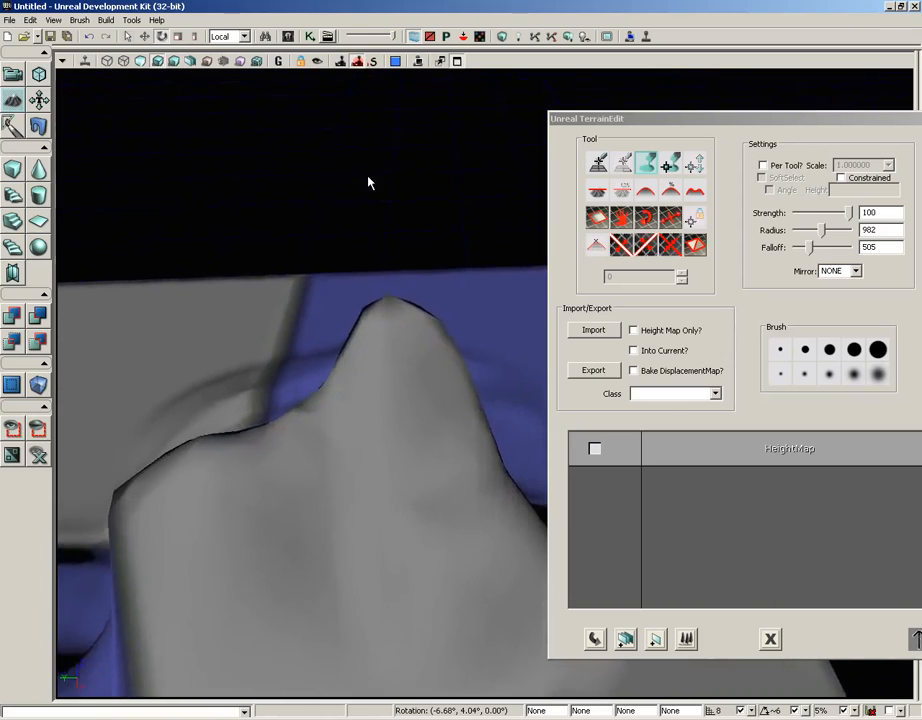
scroll(389, 184, "down", 4)
right_click_drag(389, 184, 381, 197)
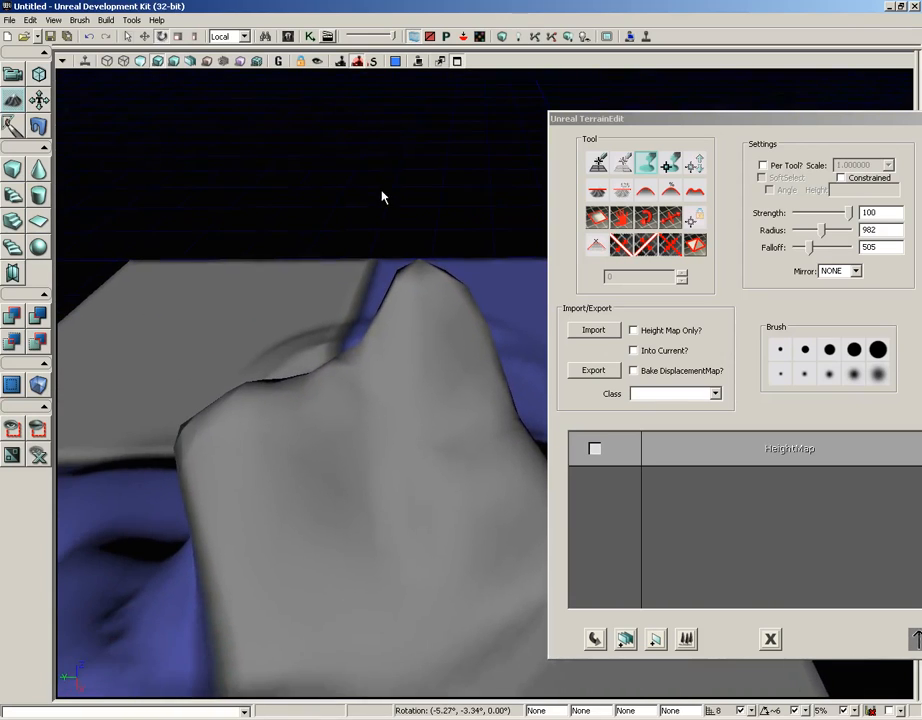
- Enable morphing in the Terrain category of the Terrain_0 properties, and uncover the peaks again
left_click_drag(637, 125, 464, 127)
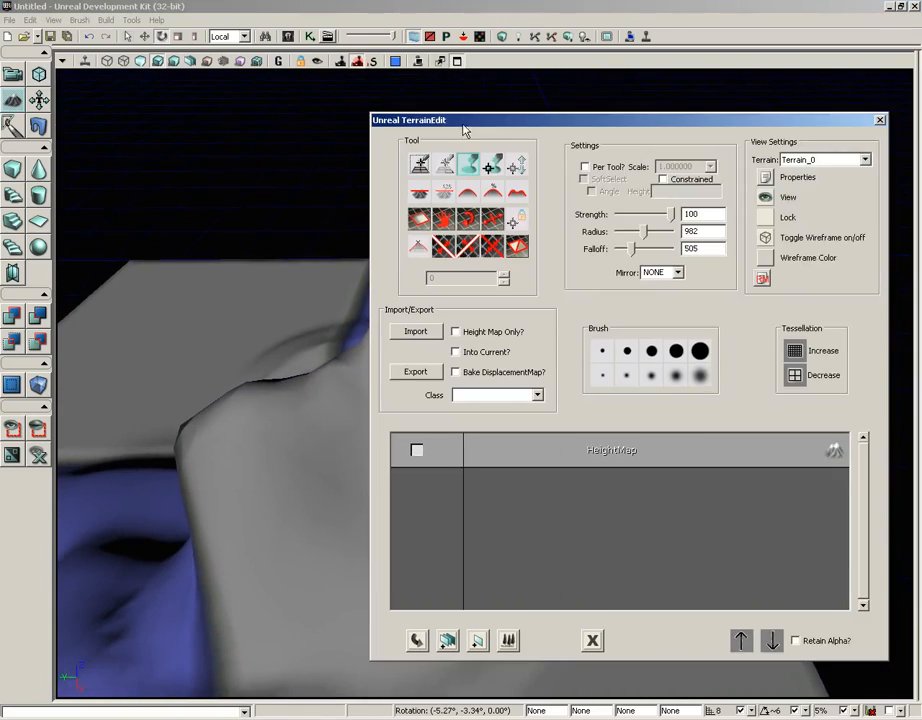
left_click(765, 181)
left_click(702, 260)
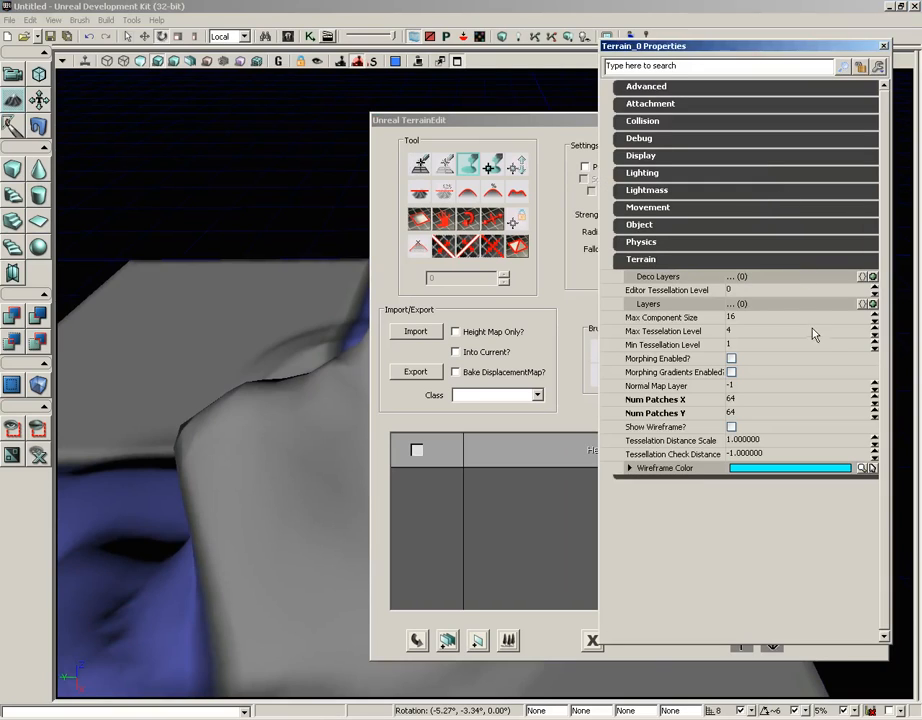
left_click(731, 358)
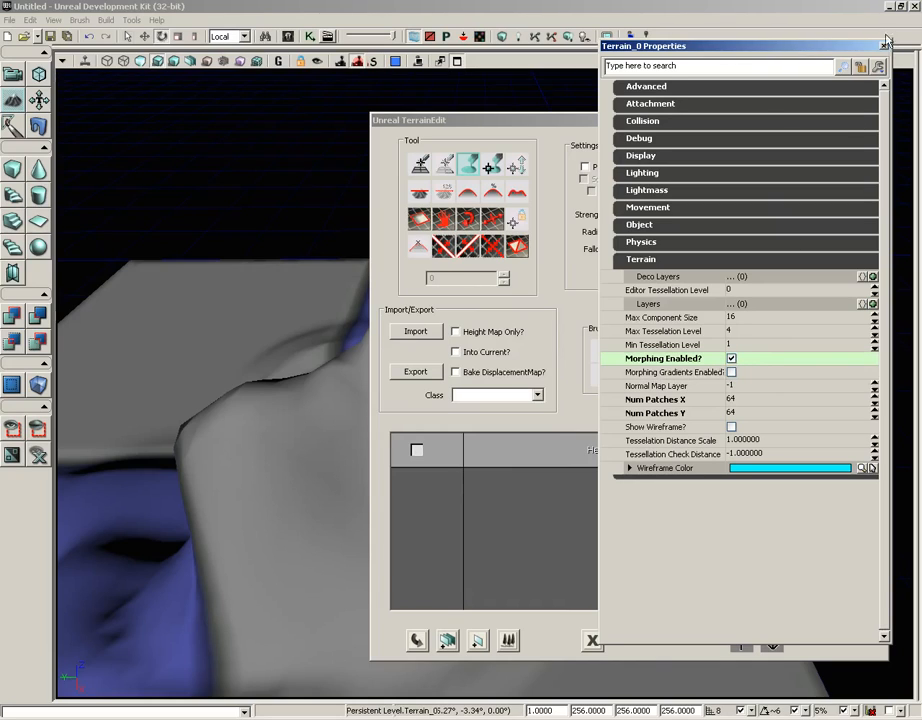
left_click(883, 46)
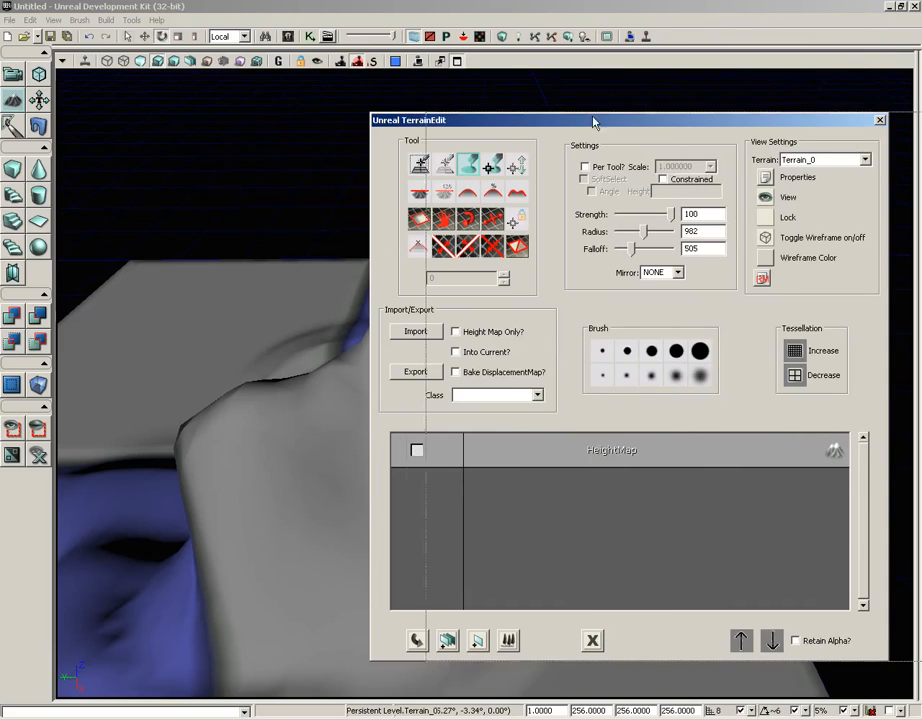
left_click_drag(835, 121, 836, 120)
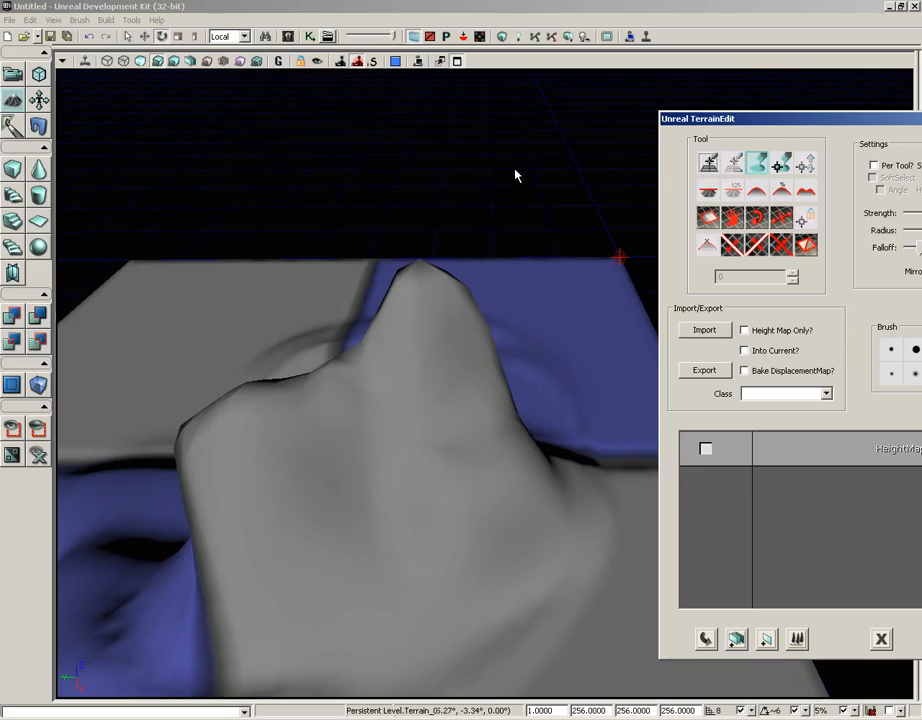
- Leave terrain editing for camera mode and examine how the peaks' geometry morphs while backing far away from the terrain
left_click(12, 76)
right_click_drag(410, 179, 433, 156)
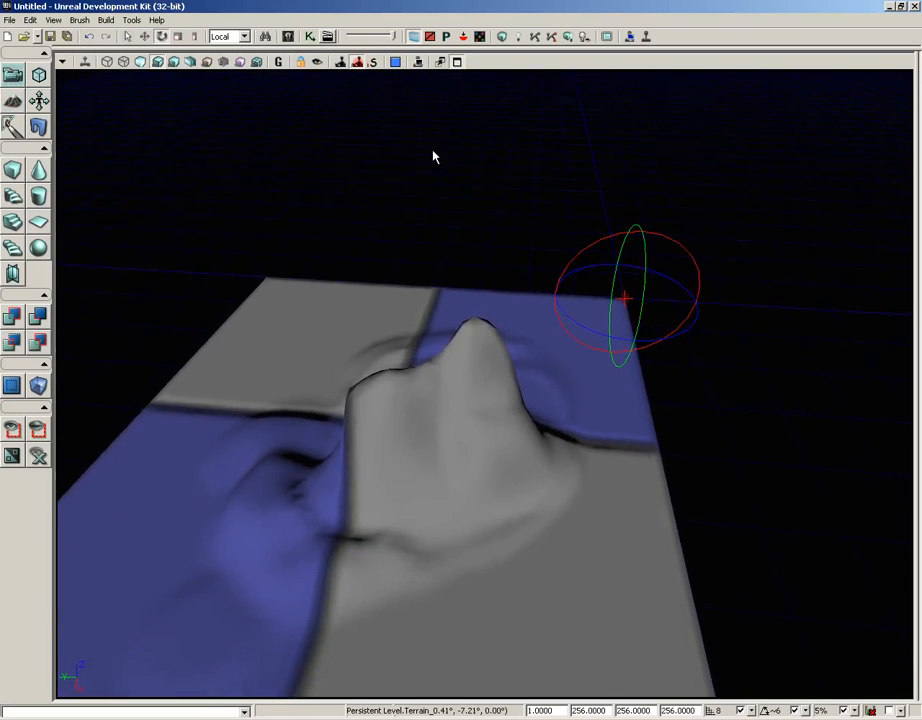
scroll(433, 156, "down", 8)
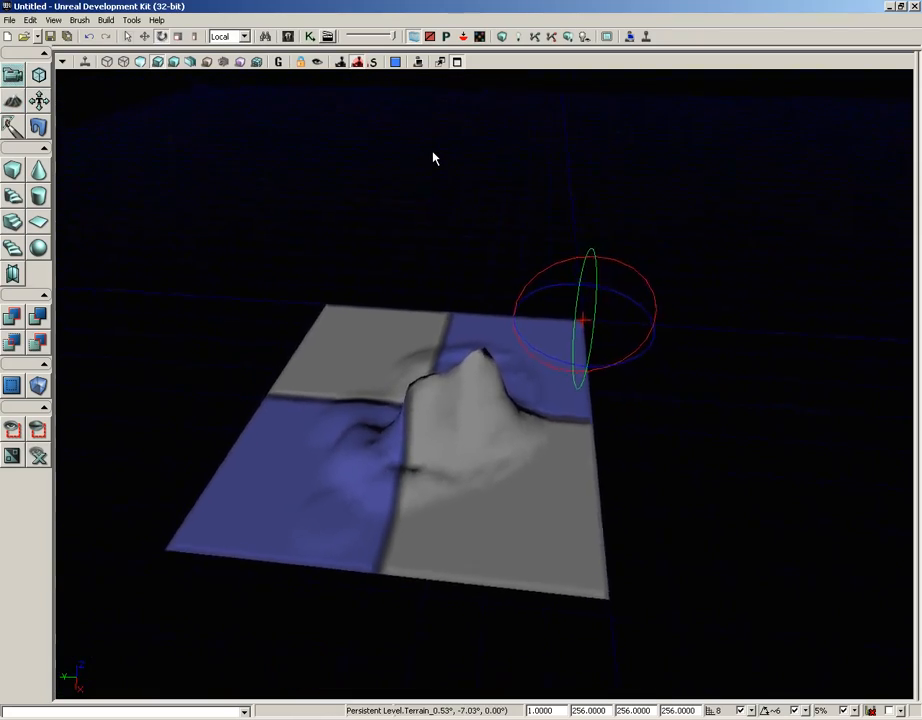
scroll(433, 157, "down", 8)
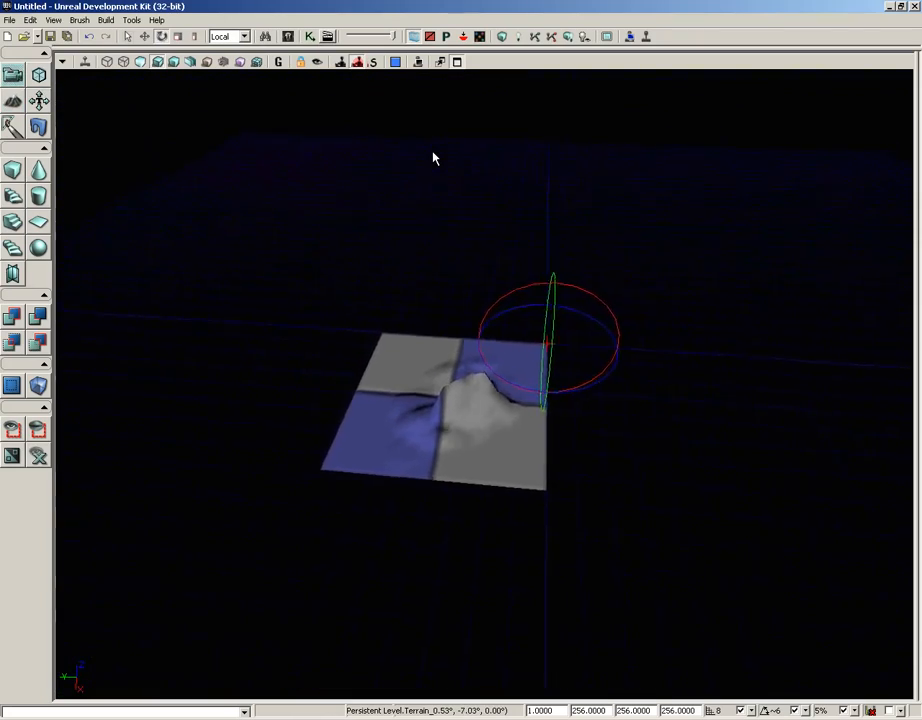
scroll(433, 157, "down", 5)
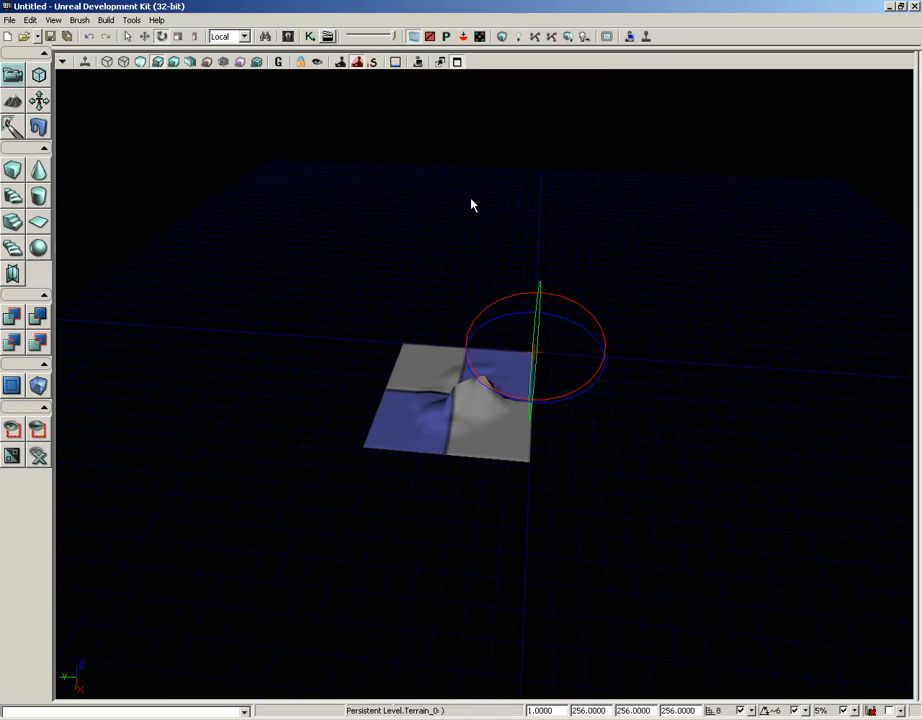
- Examine the morphing of the peaks' tessellation while approaching them gradually at the slowest camera speed
scroll(472, 205, "up", 8)
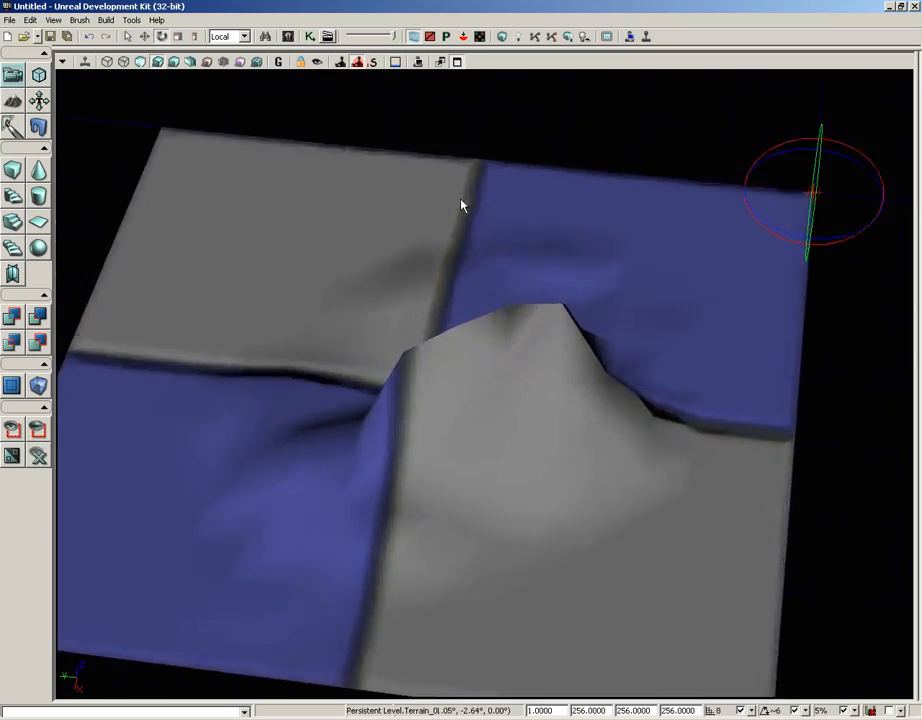
scroll(463, 204, "up", 2)
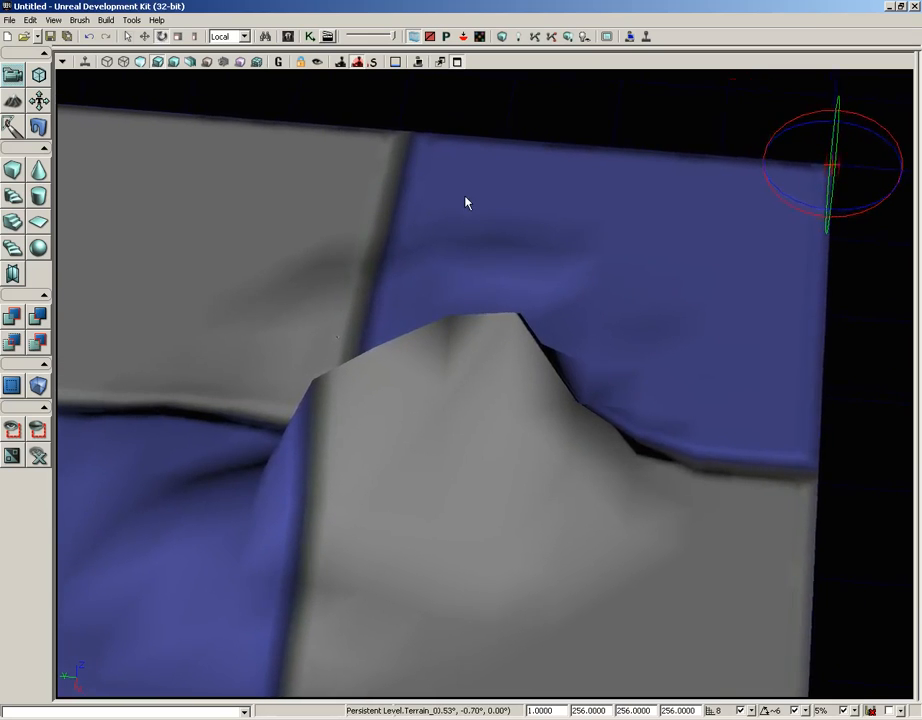
scroll(466, 198, "up", 6)
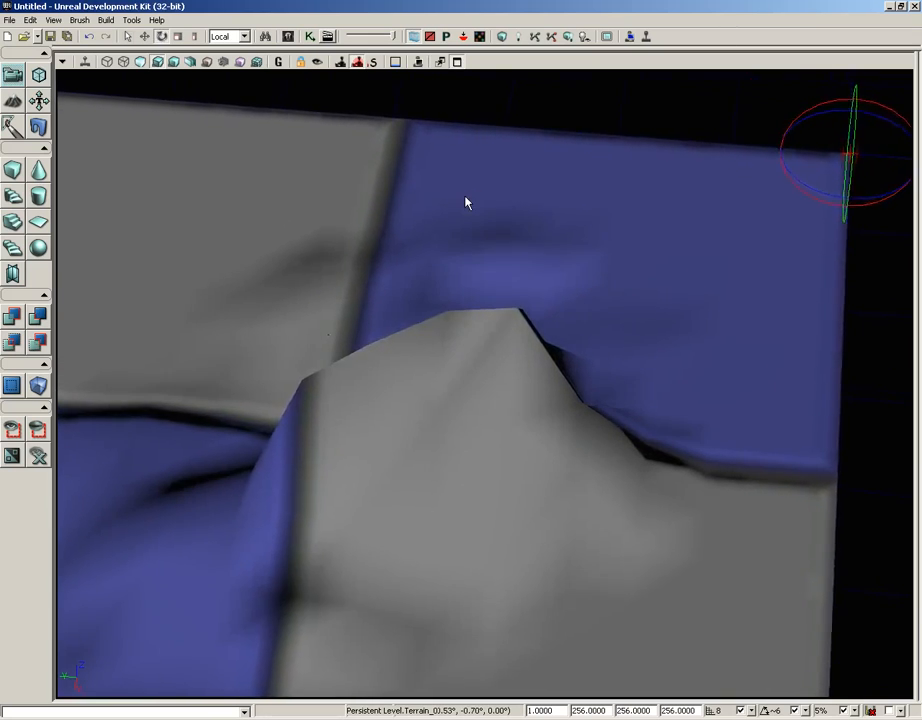
scroll(466, 203, "up", 4)
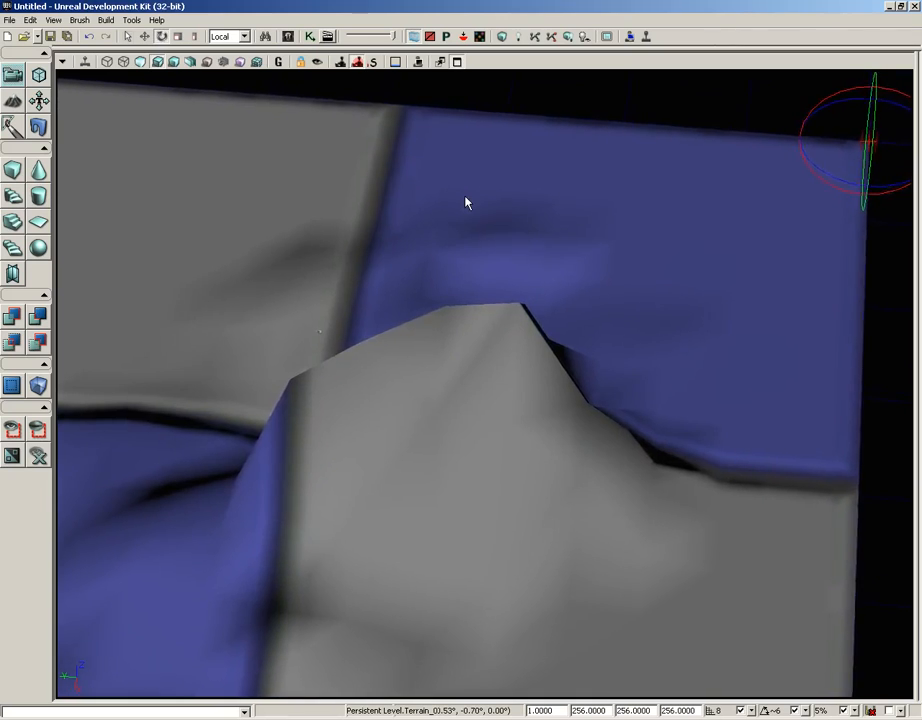
scroll(465, 203, "up", 4)
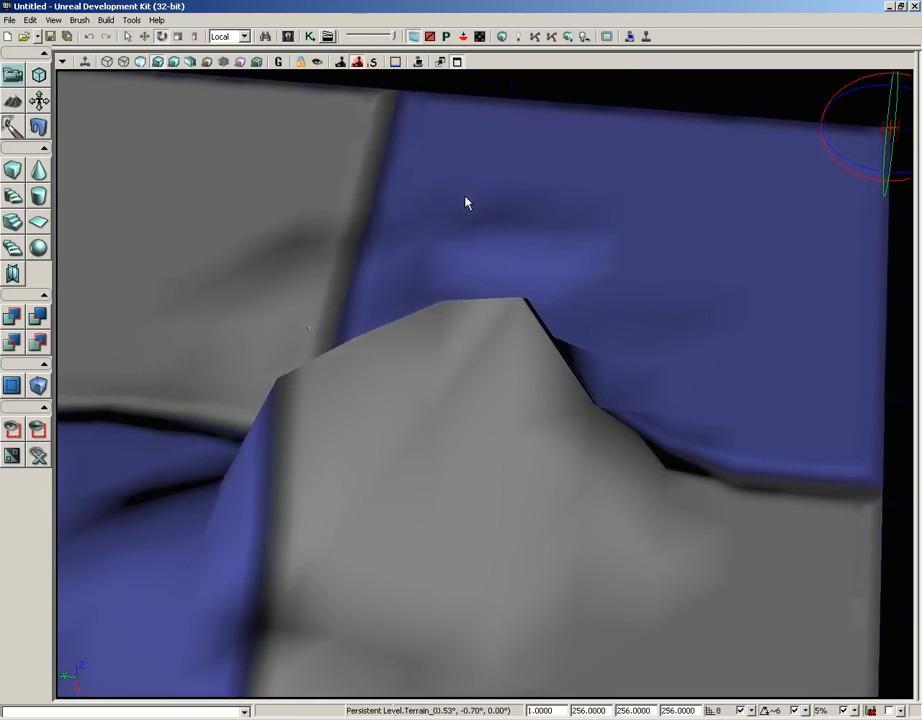
scroll(465, 203, "up", 4)
mouse_move(465, 203)
right_mouse_down()
mouse_move(465, 169)
mouse_move(465, 182)
right_mouse_up()
scroll(465, 193, "down", 10)
- Raise the camera speed to the medium setting and examine the morphing peaks up close and from above
left_click(400, 63)
scroll(465, 182, "up", 2)
scroll(466, 187, "up", 6)
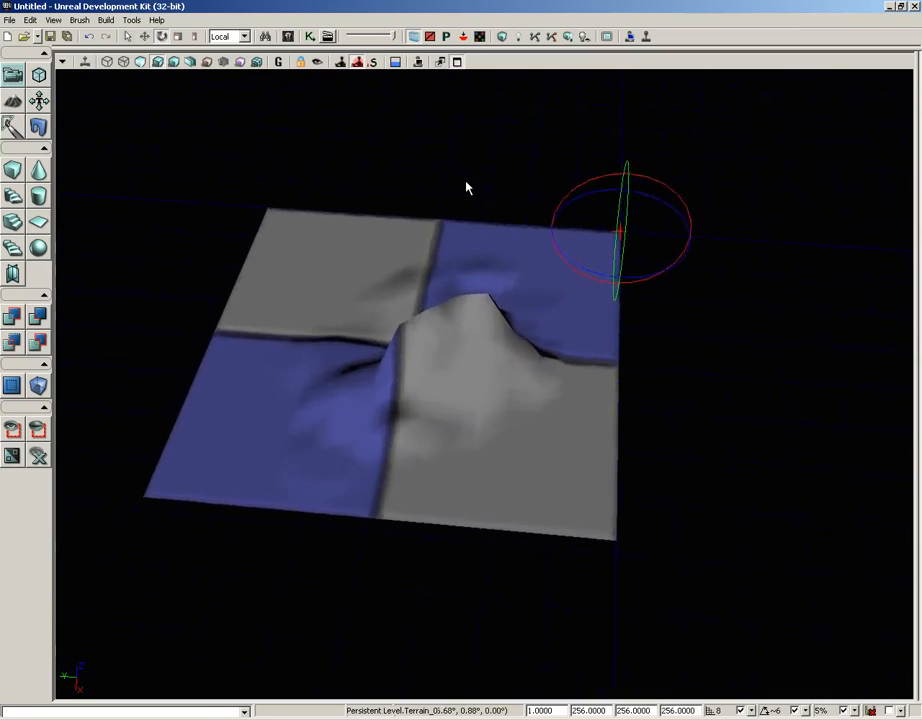
scroll(461, 181, "up", 6)
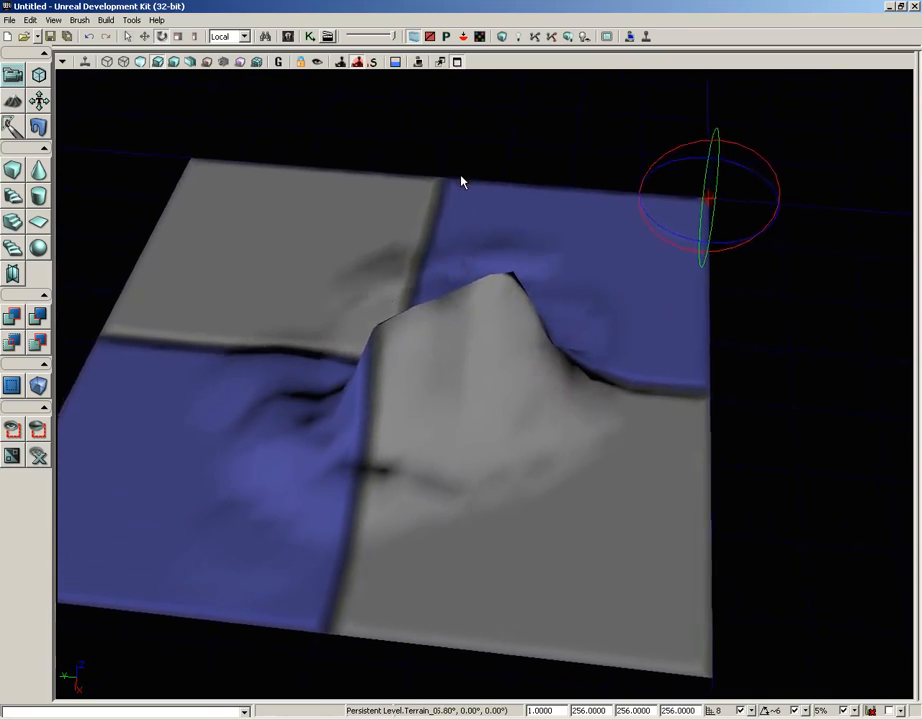
scroll(461, 181, "up", 6)
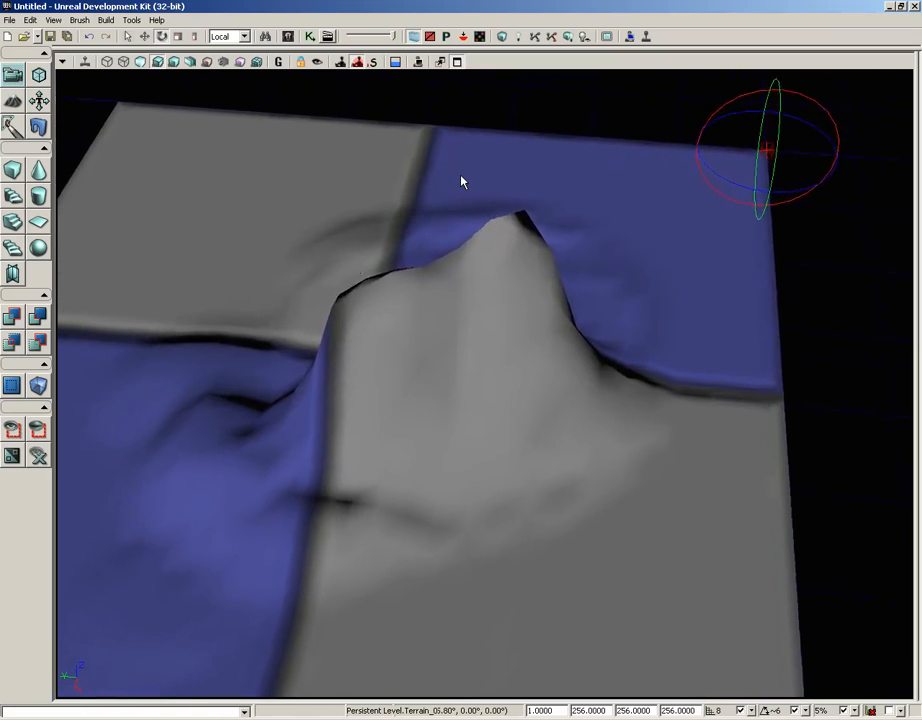
scroll(461, 177, "up", 6)
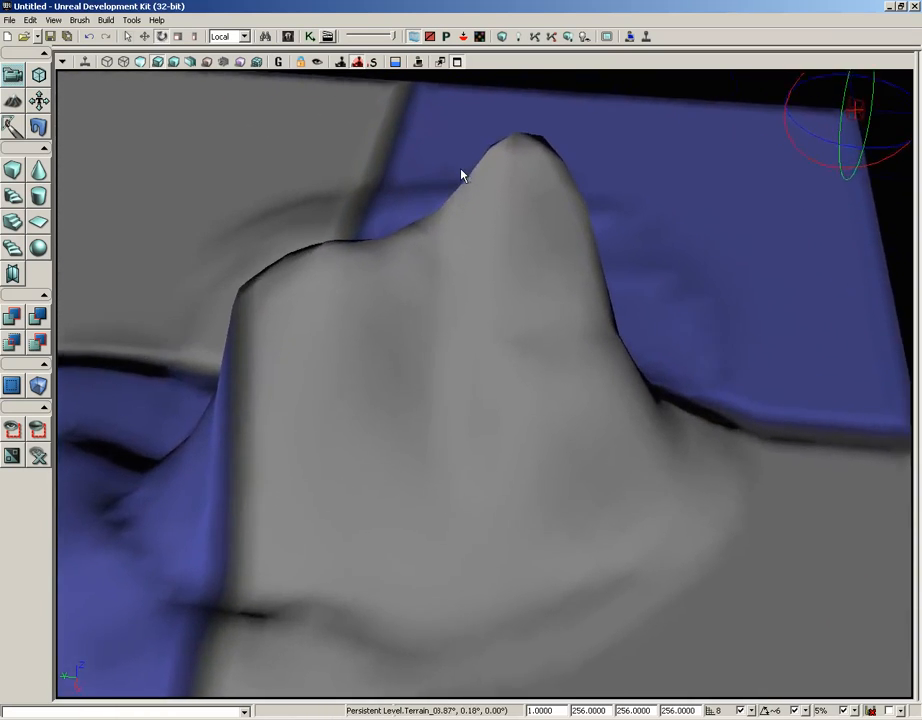
scroll(463, 160, "down", 10)
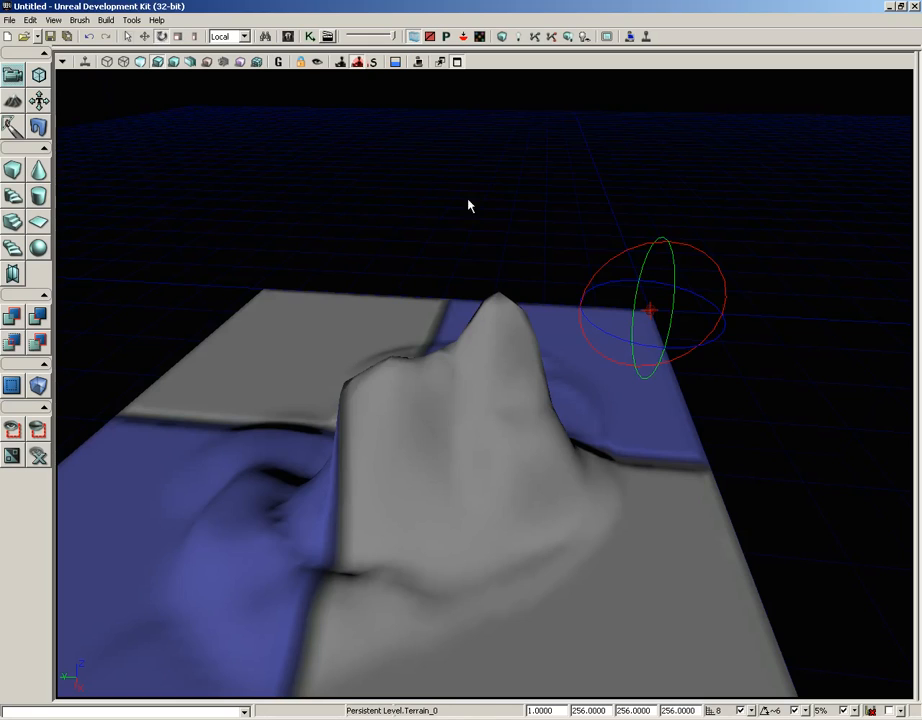
left_click_drag(533, 345, 423, 69)
mouse_move(515, 442)
right_mouse_down()
mouse_move(545, 520)
mouse_move(515, 442)
right_mouse_up()
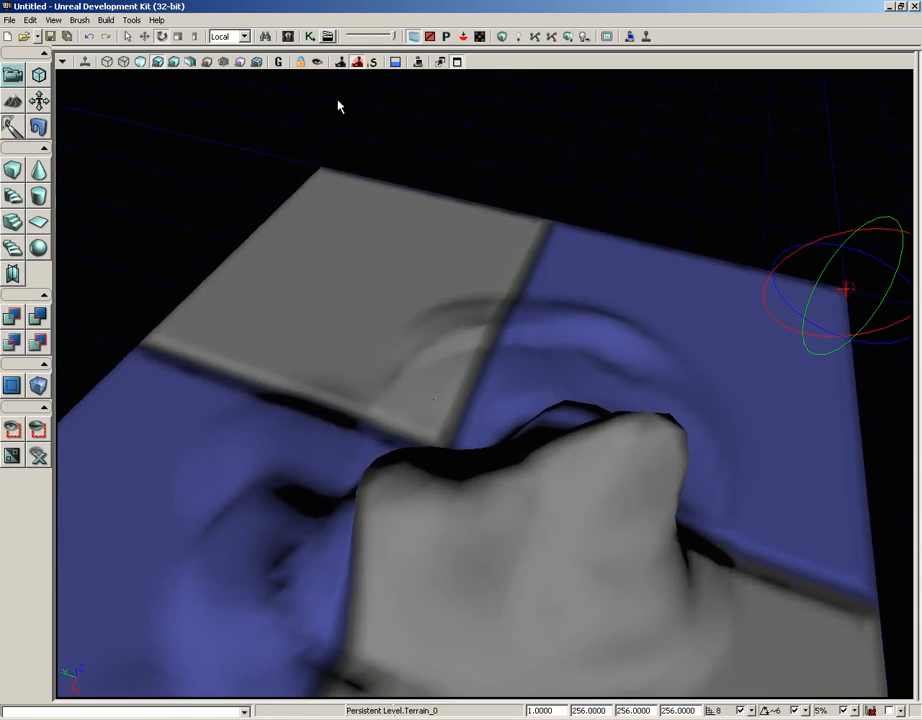
- Fully load the TerrainDemo package folder in the Content Browser and display its assets
left_click(287, 37)
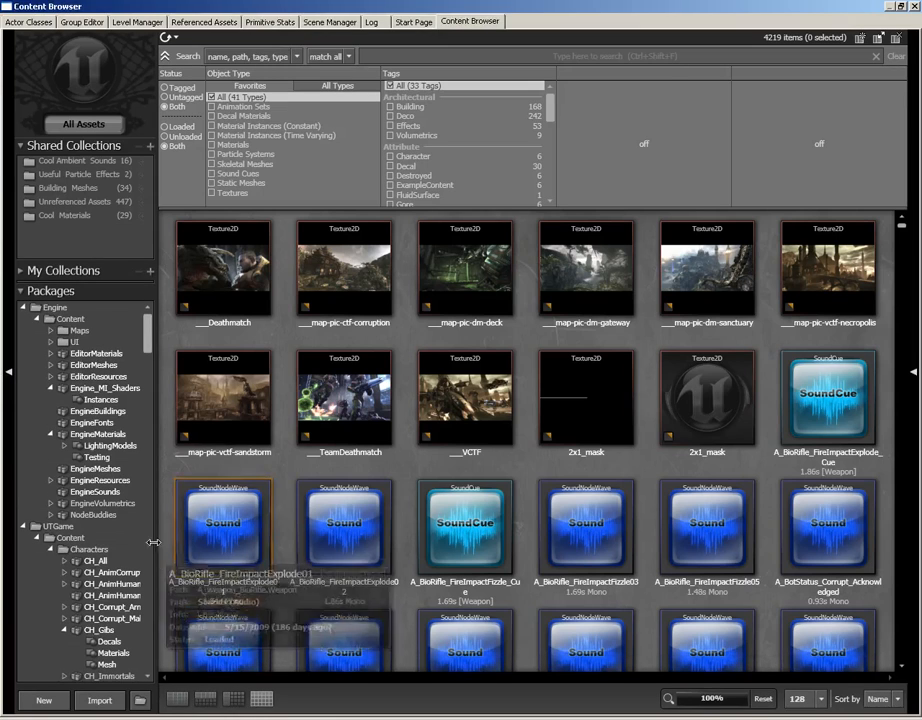
left_click_drag(147, 340, 146, 594)
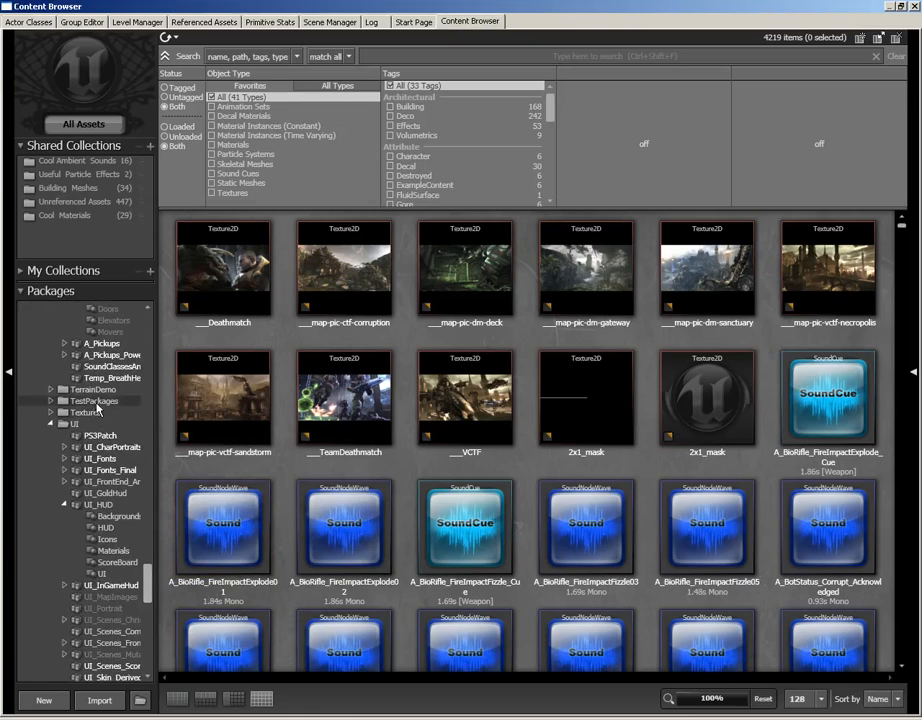
left_click(96, 392)
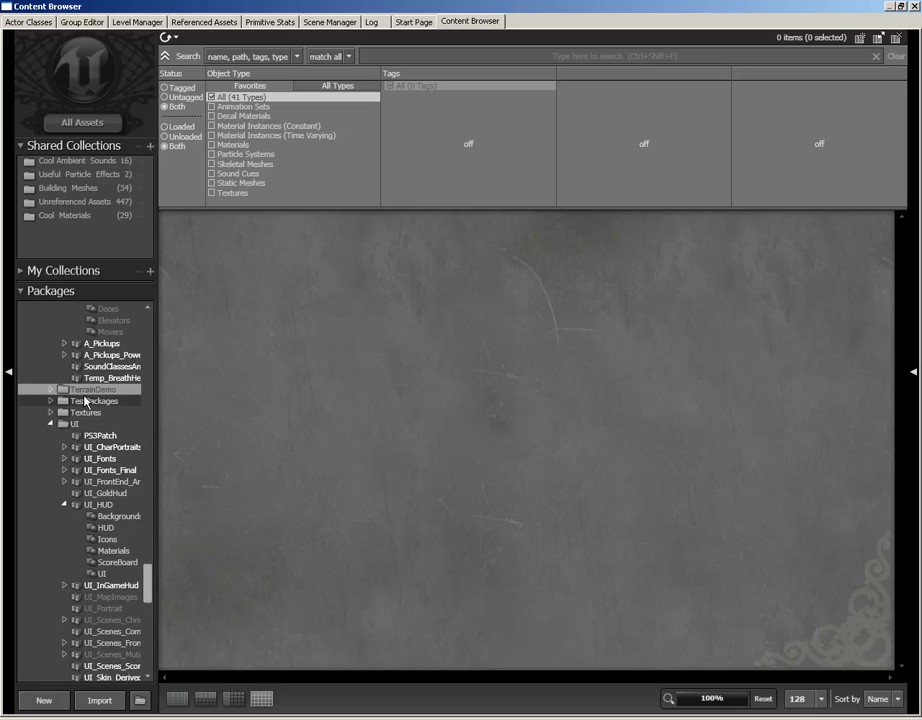
right_click(89, 392)
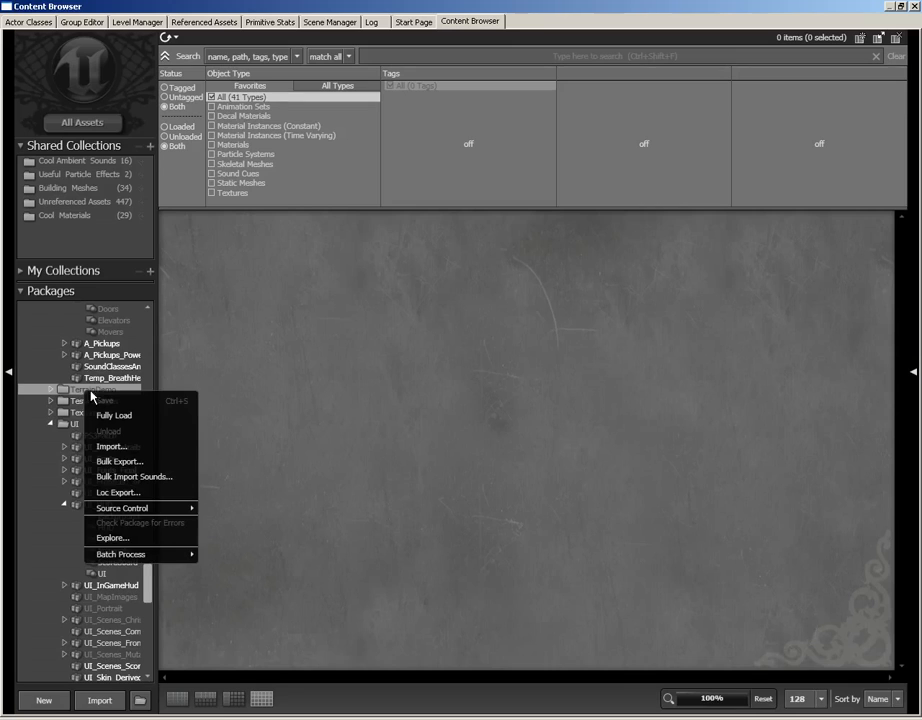
left_click(104, 415)
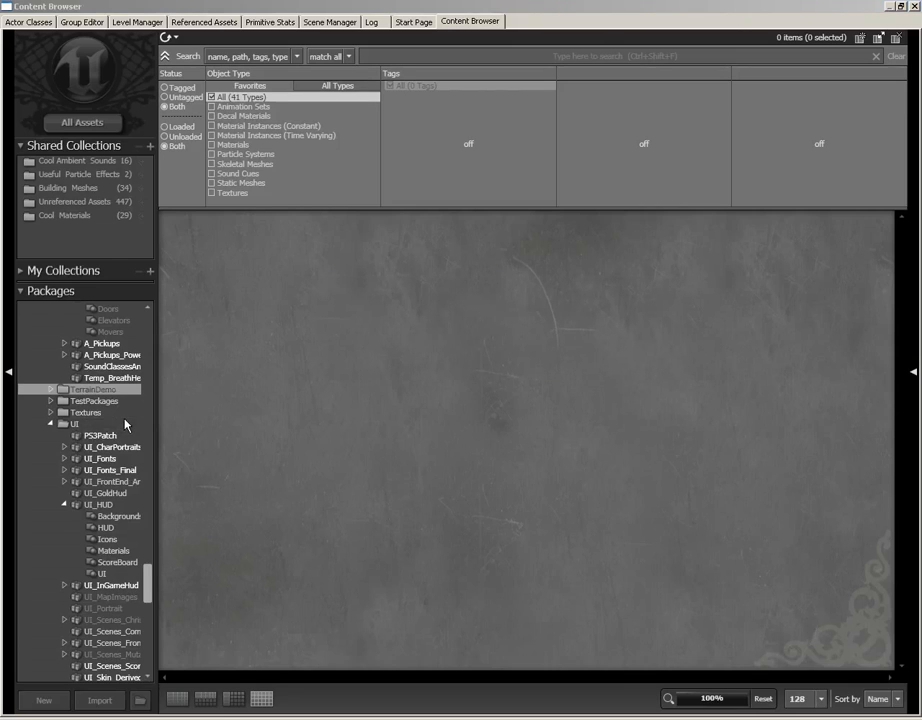
left_click(88, 390)
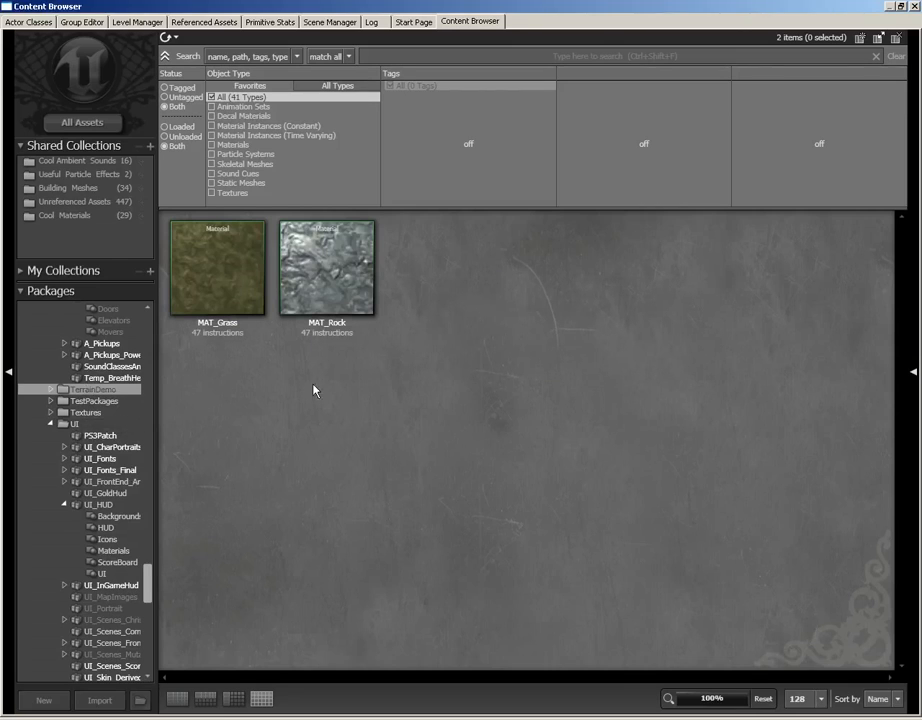
- Open the MAT_Grass material in the Material Editor and examine its whole node network and its preview sphere
mouse_move(218, 280)
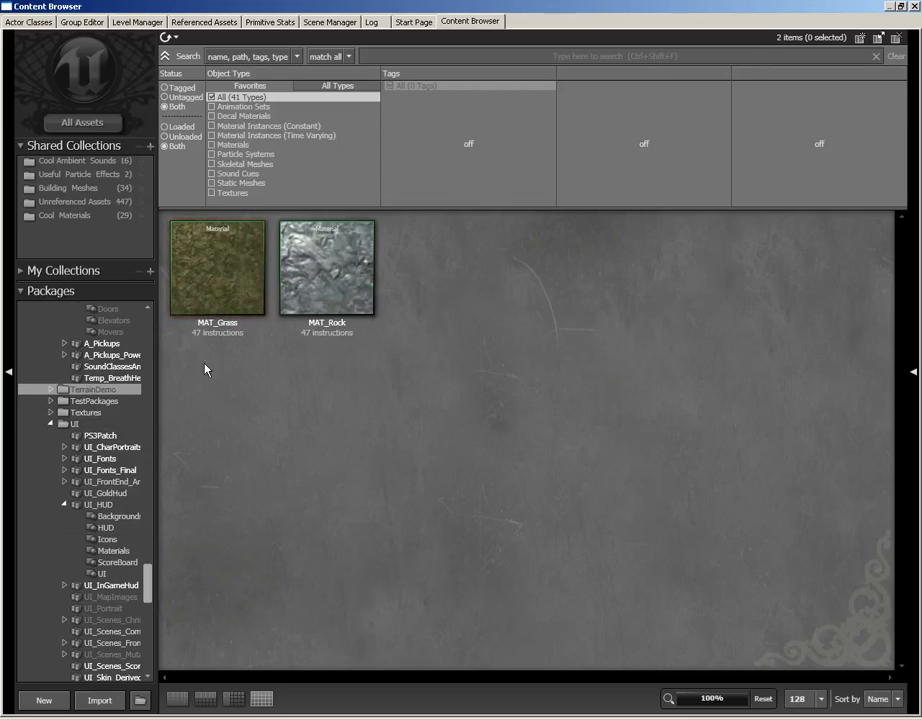
mouse_move(307, 272)
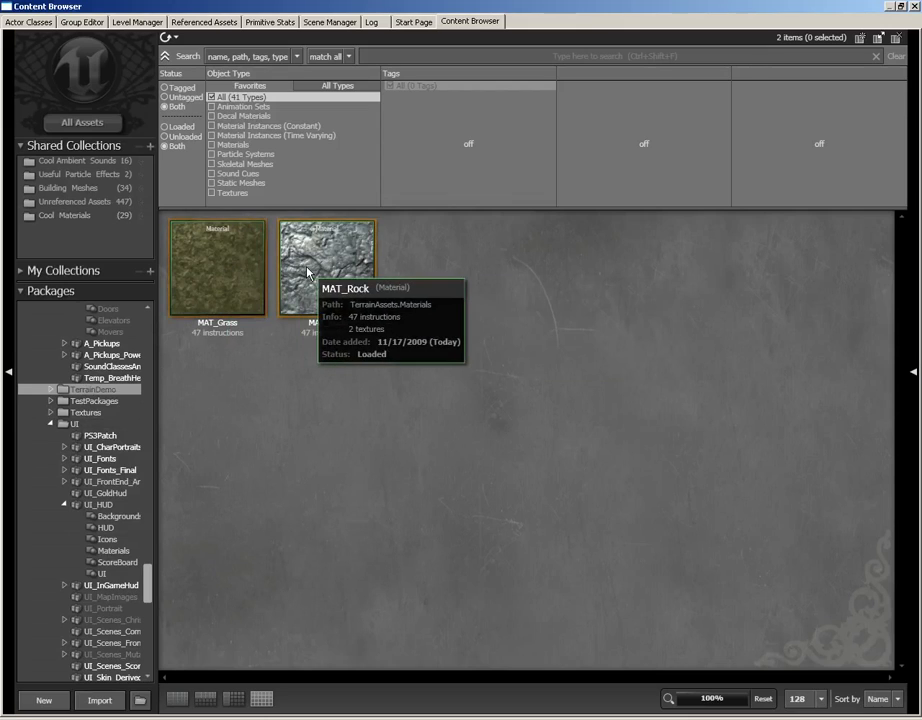
left_click(232, 284)
double_click(228, 280)
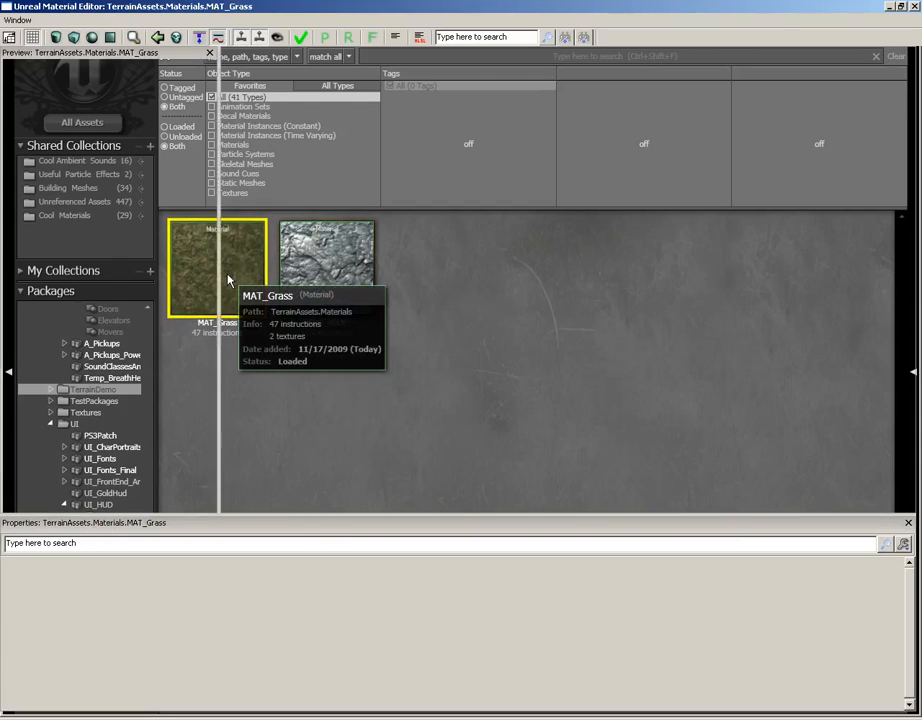
left_click_drag(674, 302, 673, 372)
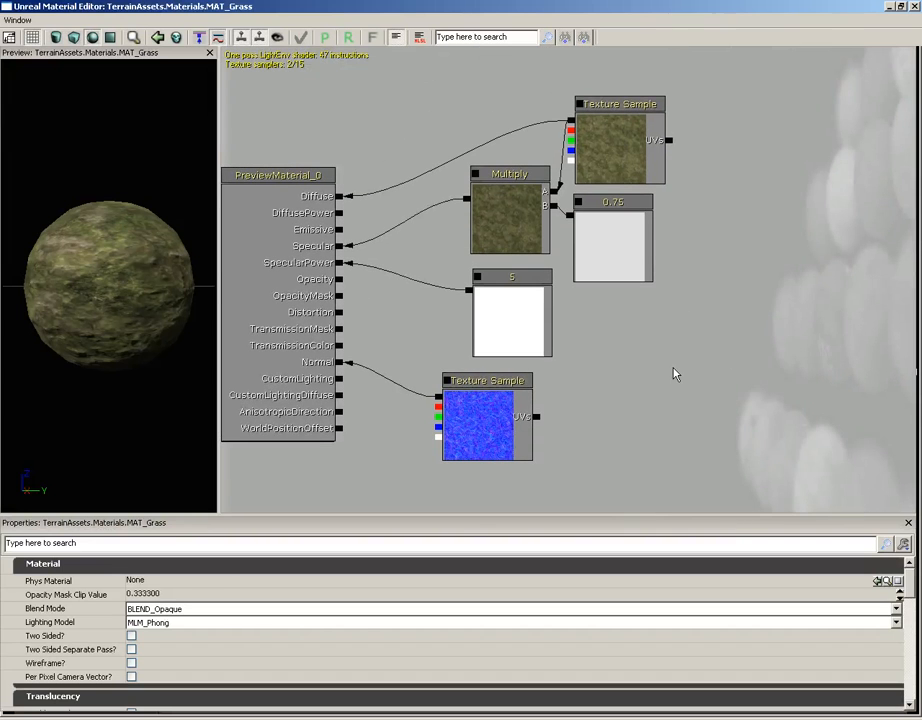
left_click_drag(95, 197, 181, 358)
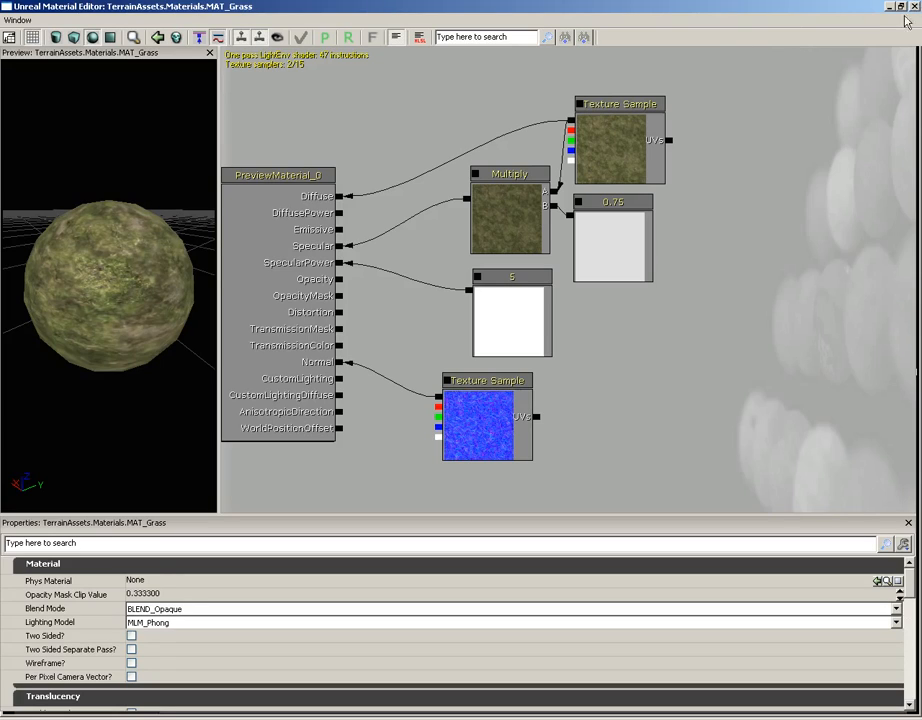
- Inspect MAT_Grass's normal texture, specular power constant, diffuse texture and specular multiplier, check the preview's shine, and close the material
left_click(488, 412)
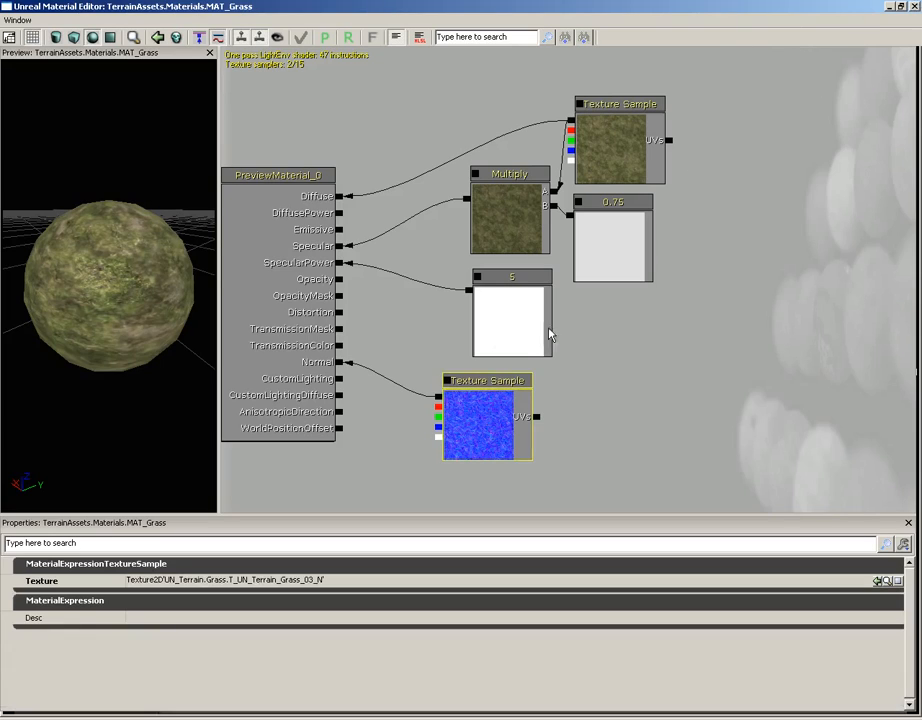
left_click(508, 311)
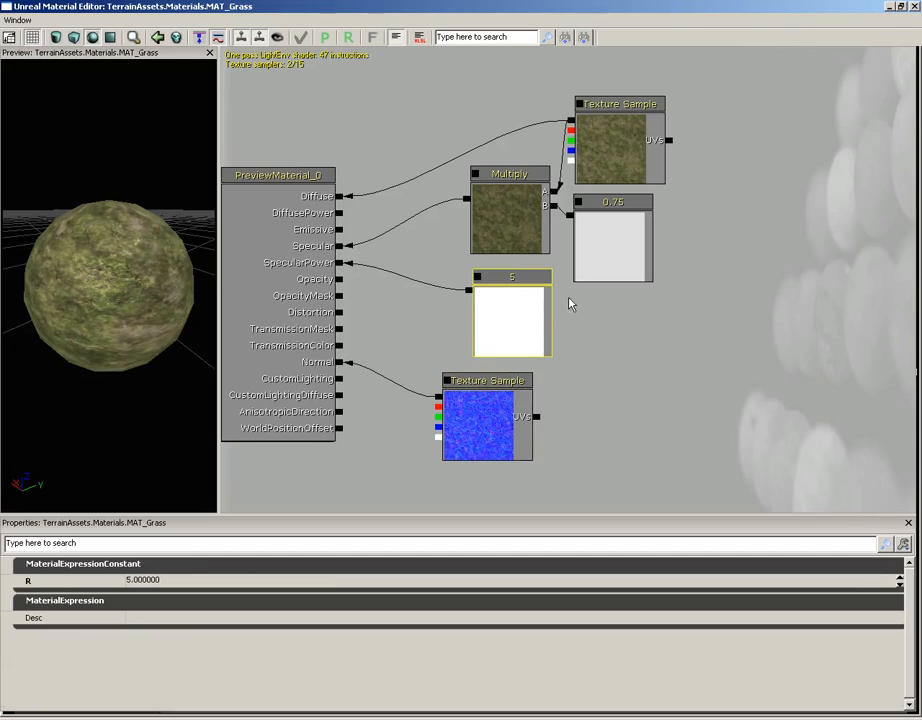
left_click(637, 148)
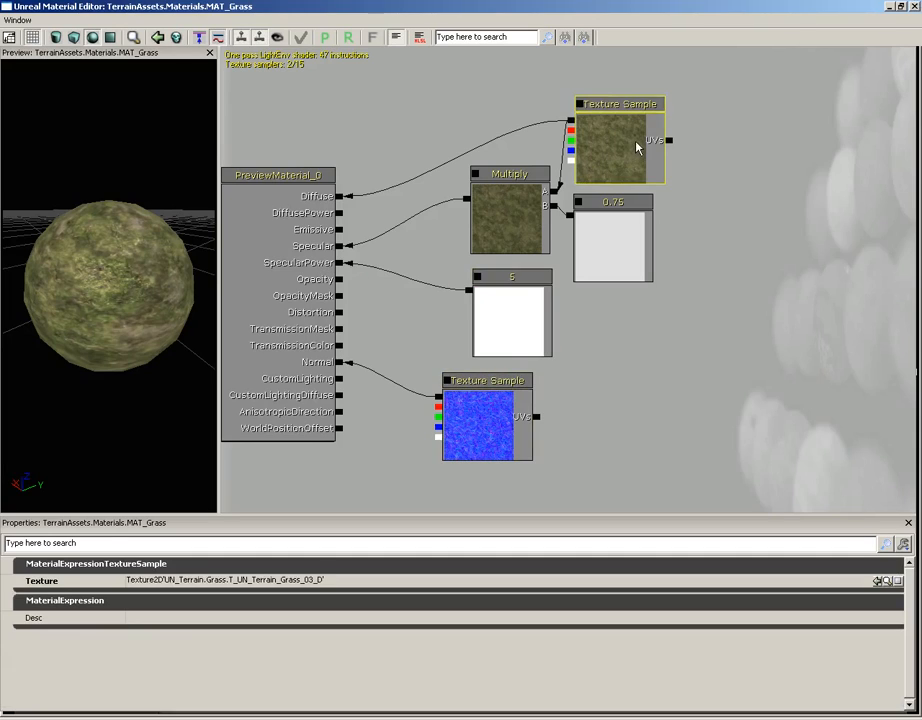
left_click(627, 246)
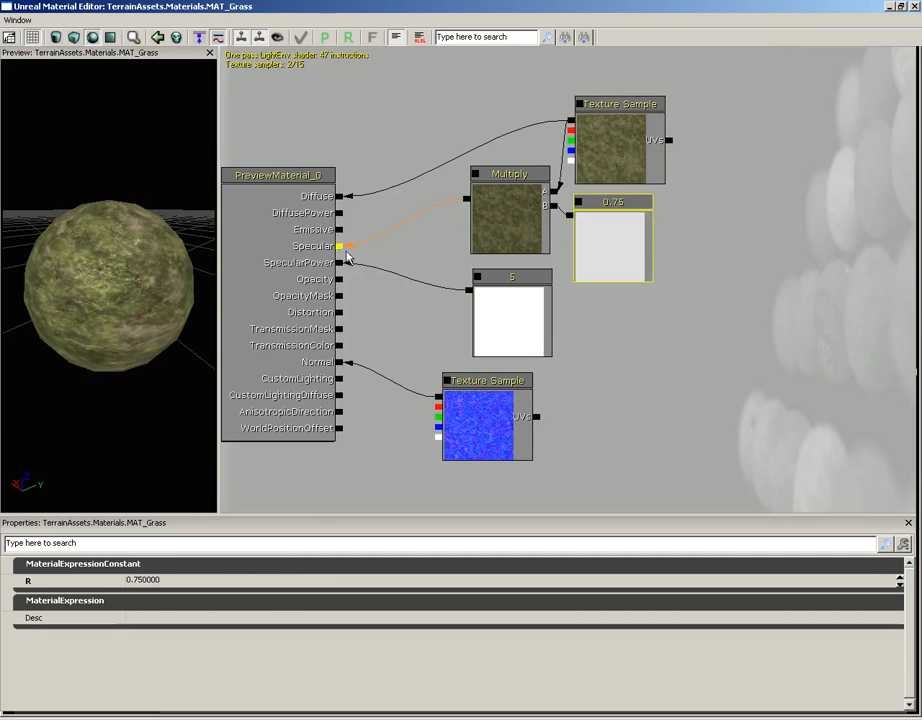
left_click_drag(112, 282, 152, 261)
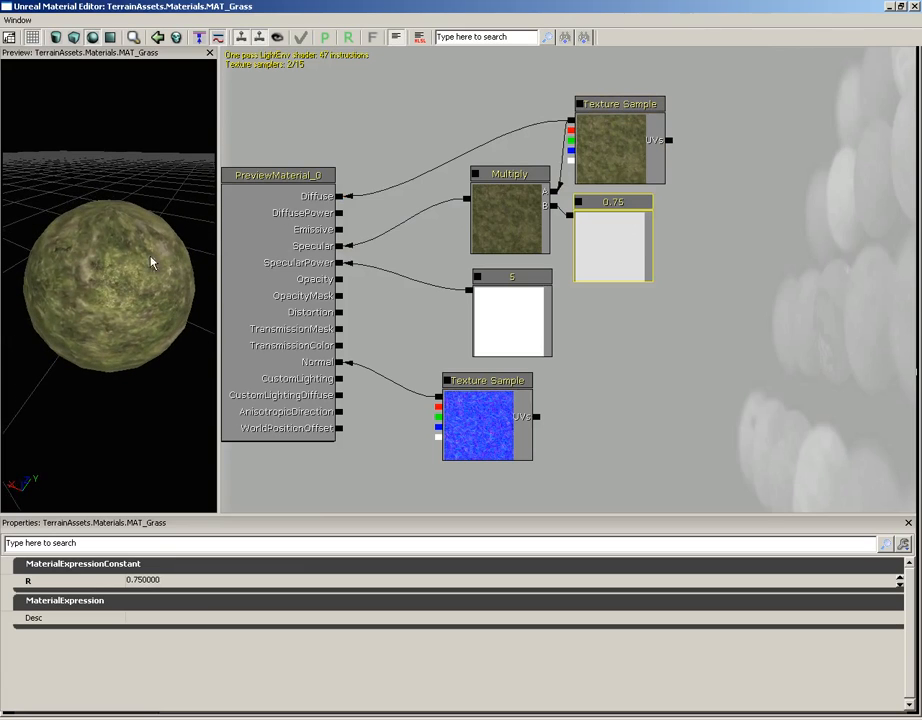
left_click(915, 7)
- Open the MAT_Rock material and inspect its node network, diffuse and normal texture samples, and preview sphere
double_click(347, 274)
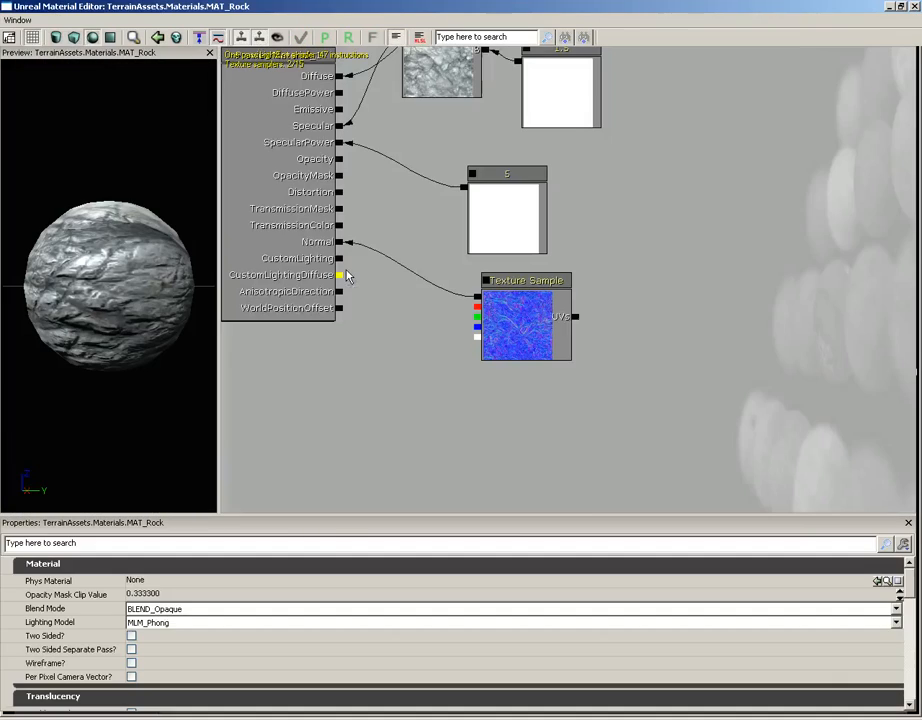
left_click_drag(405, 272, 466, 412)
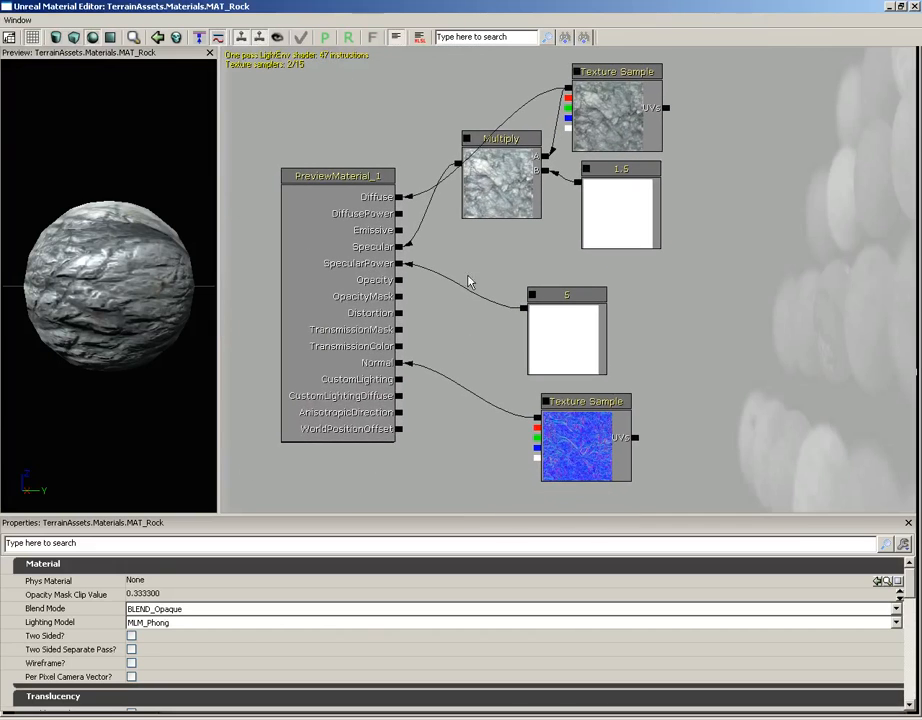
left_click(612, 114)
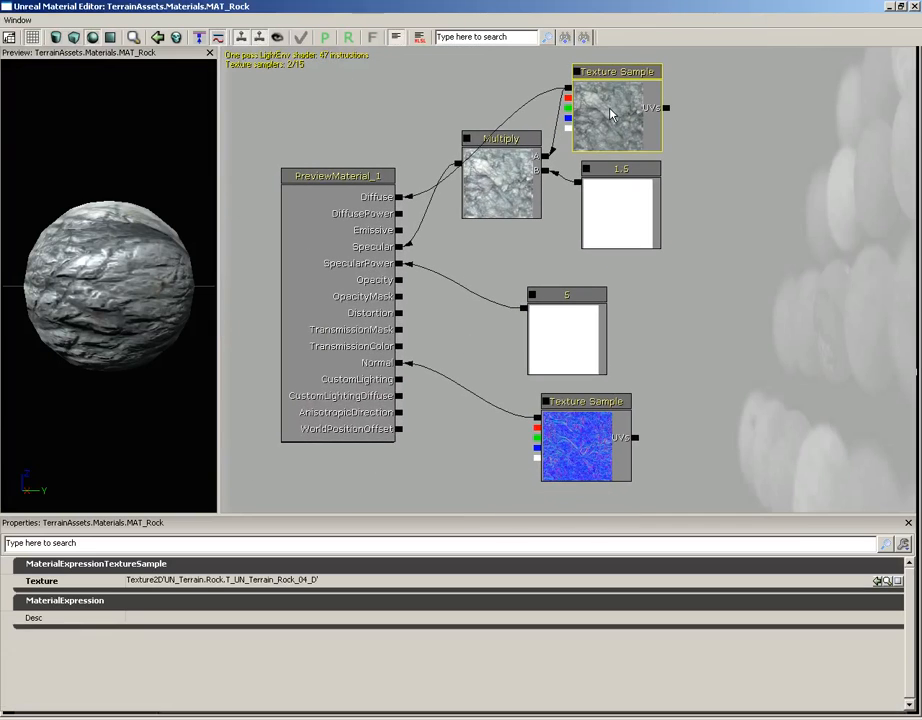
left_click_drag(175, 304, 125, 325)
left_click(578, 440)
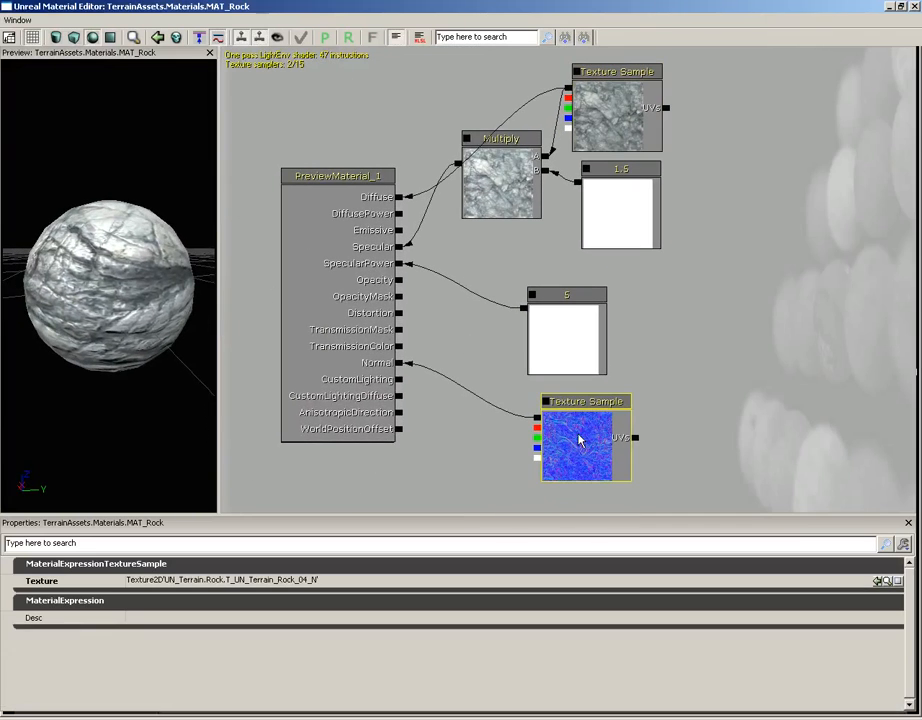
- Close the MAT_Rock material and create an auto-created terrain setup layer from the MAT_Grass material on Terrain_0
left_click(913, 6)
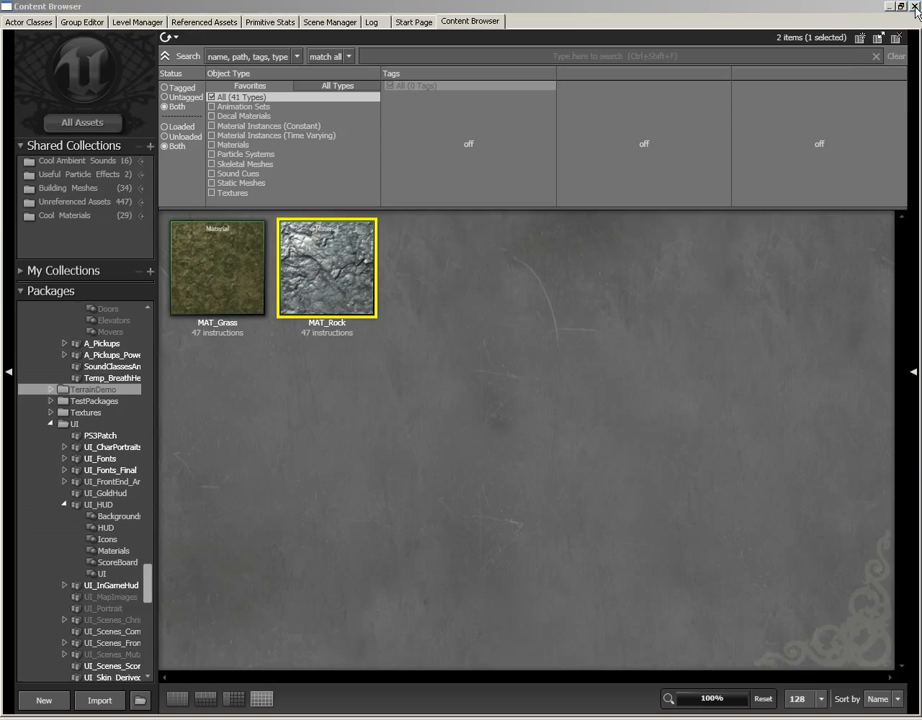
left_click(223, 262)
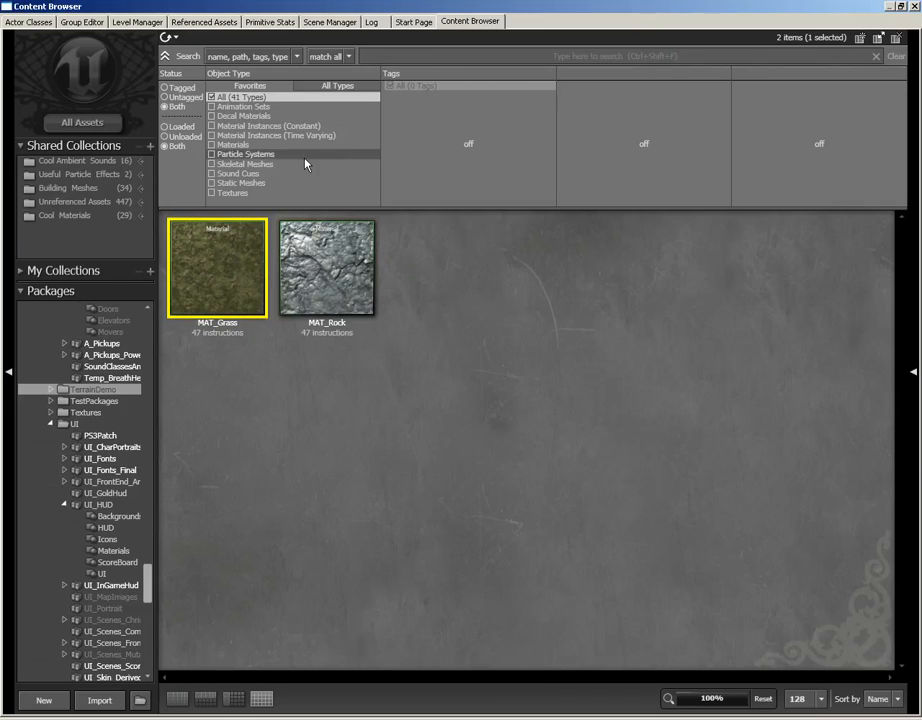
mouse_move(255, 267)
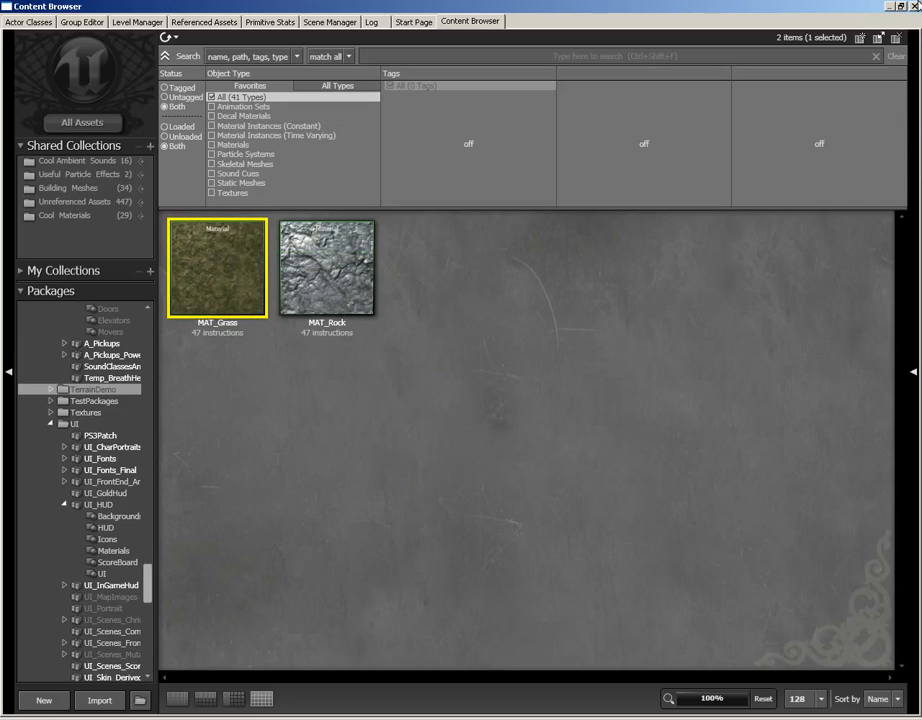
left_click(914, 7)
left_click(12, 102)
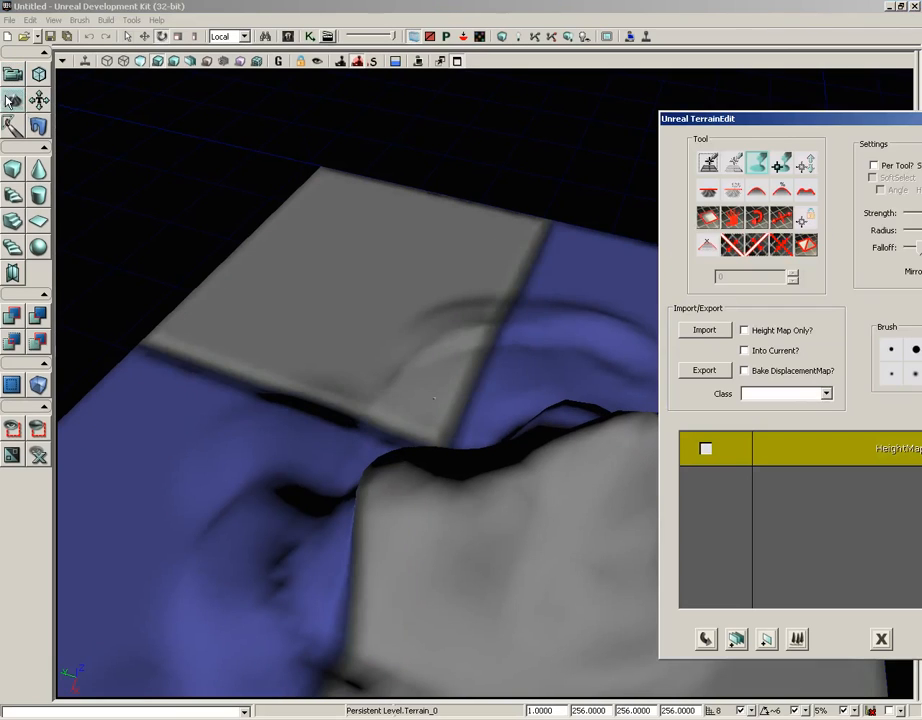
left_click_drag(778, 117, 360, 72)
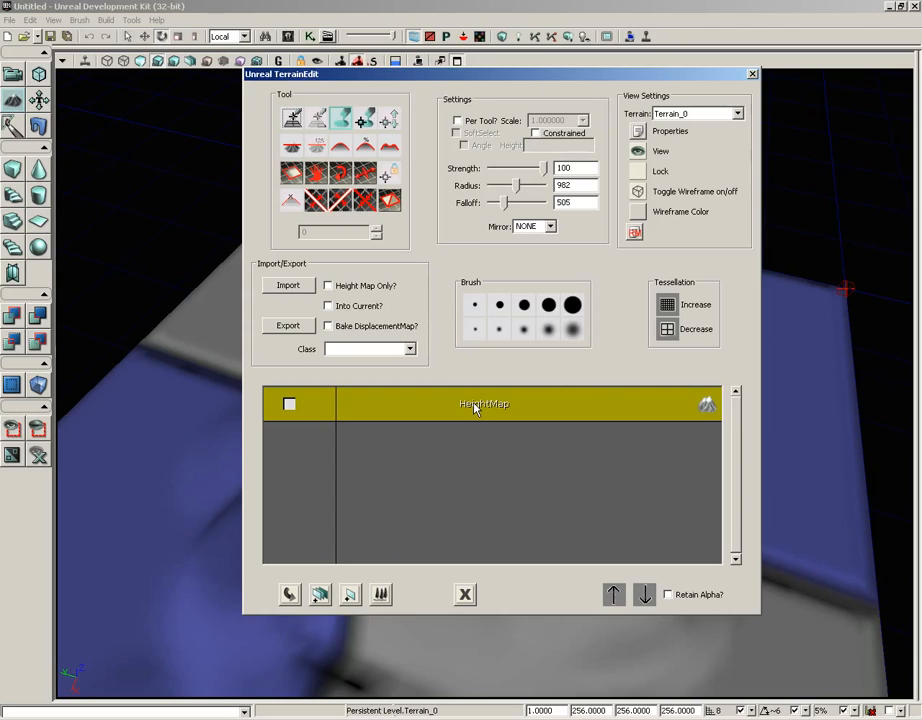
right_click(421, 450)
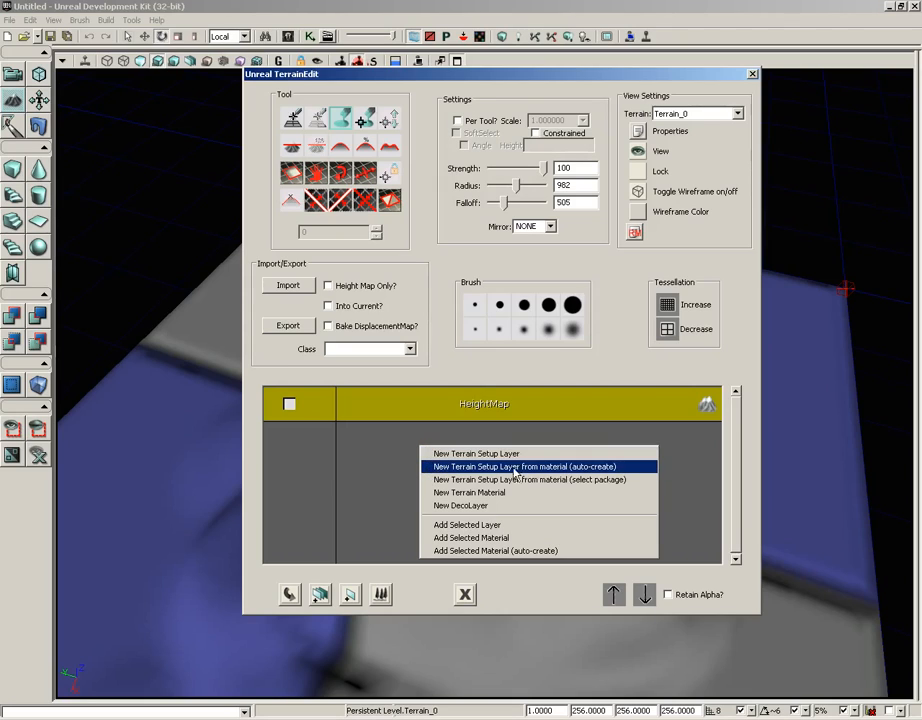
left_click(560, 467)
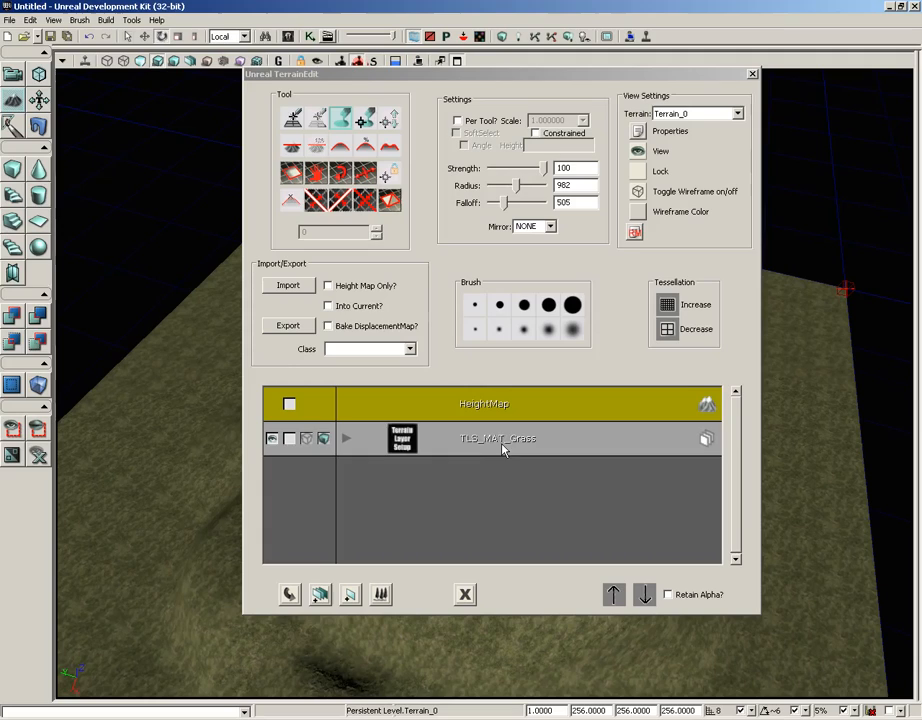
- Play the level from the terrain surface, walk around the hills to examine the grass texture, and inspect it again in the viewport
left_click_drag(426, 76, 732, 82)
left_click_drag(431, 399, 266, 99)
mouse_move(266, 99)
right_mouse_down()
mouse_move(187, 126)
mouse_move(317, 601)
mouse_move(251, 551)
mouse_move(152, 515)
mouse_move(117, 613)
right_mouse_up()
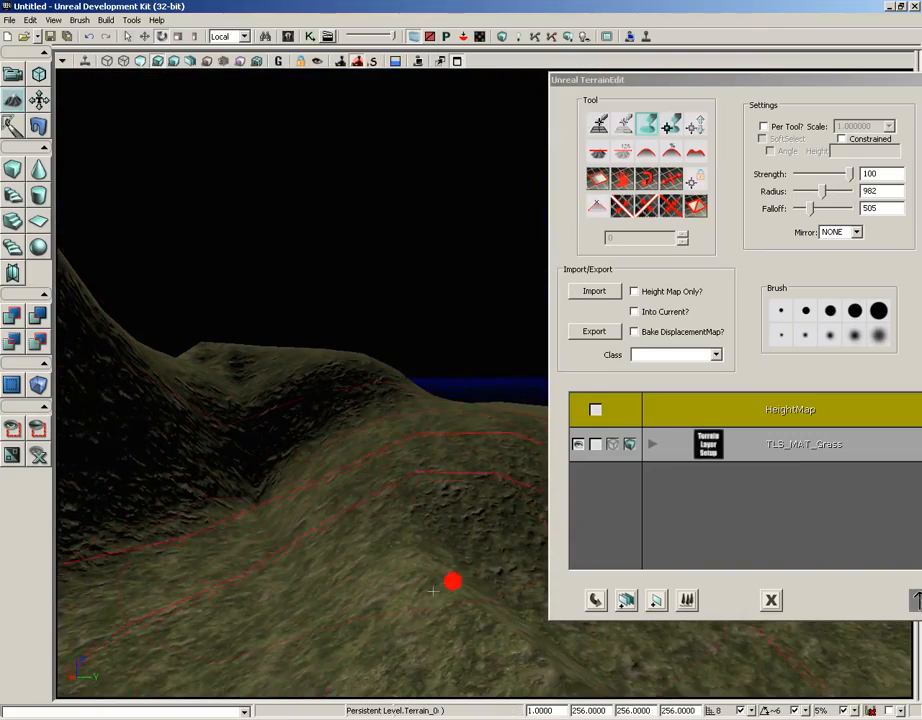
left_click(13, 74)
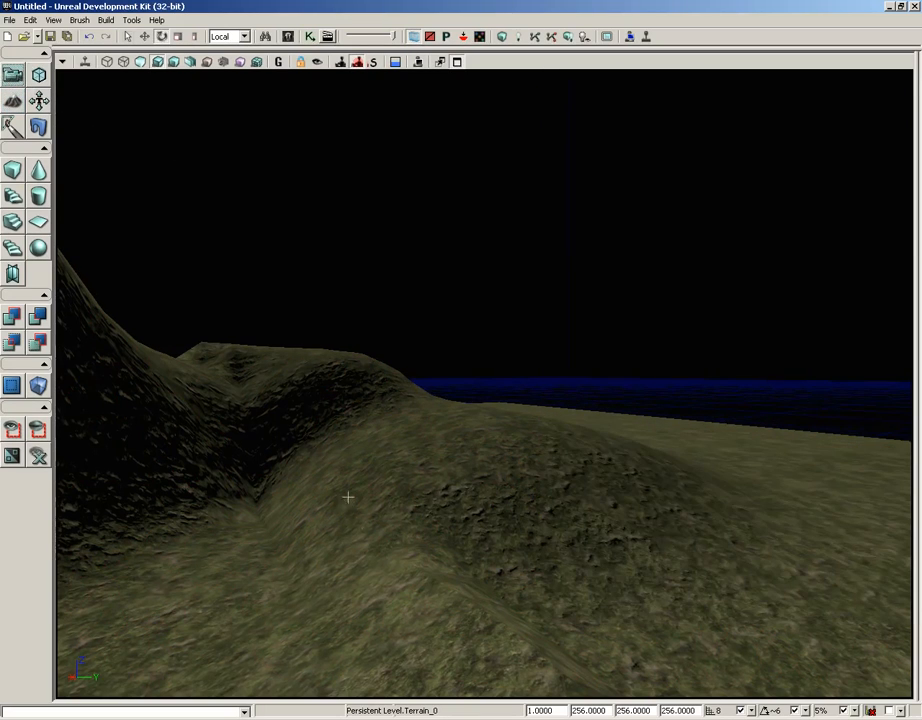
right_click(386, 566)
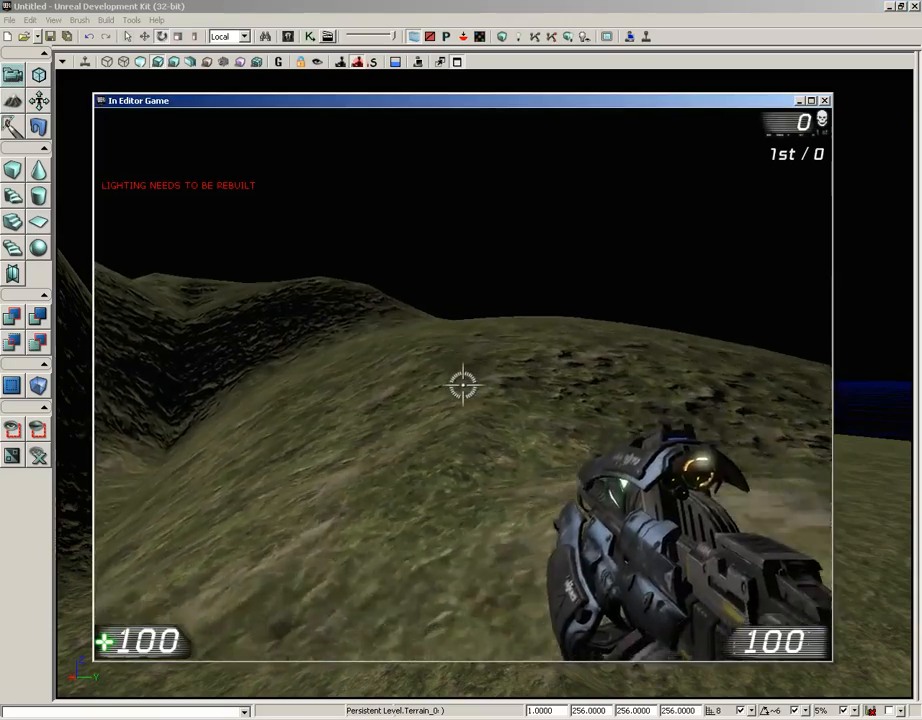
key("w")
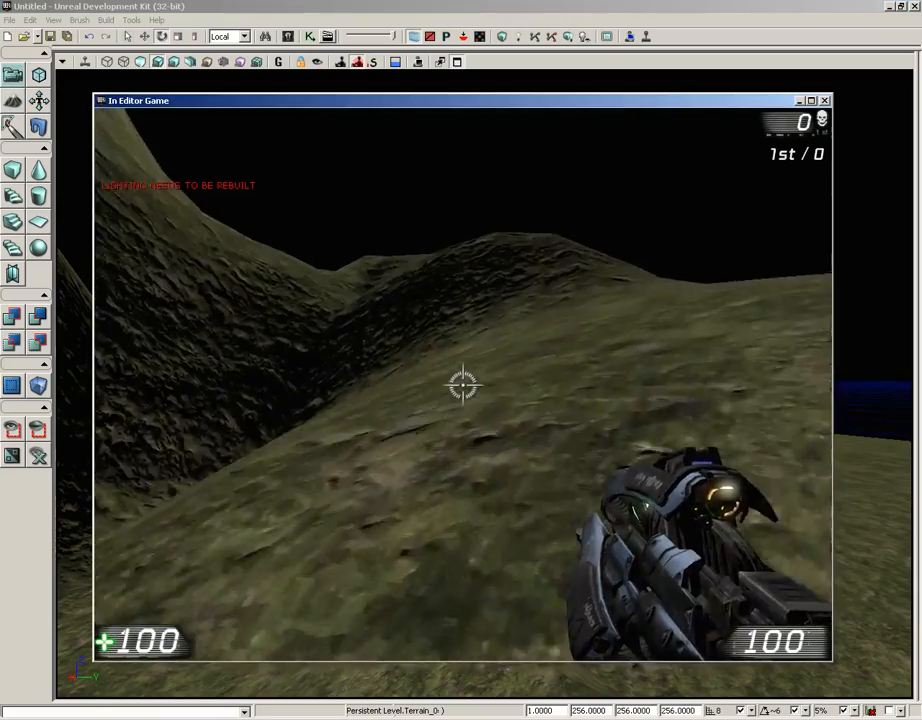
key("w")
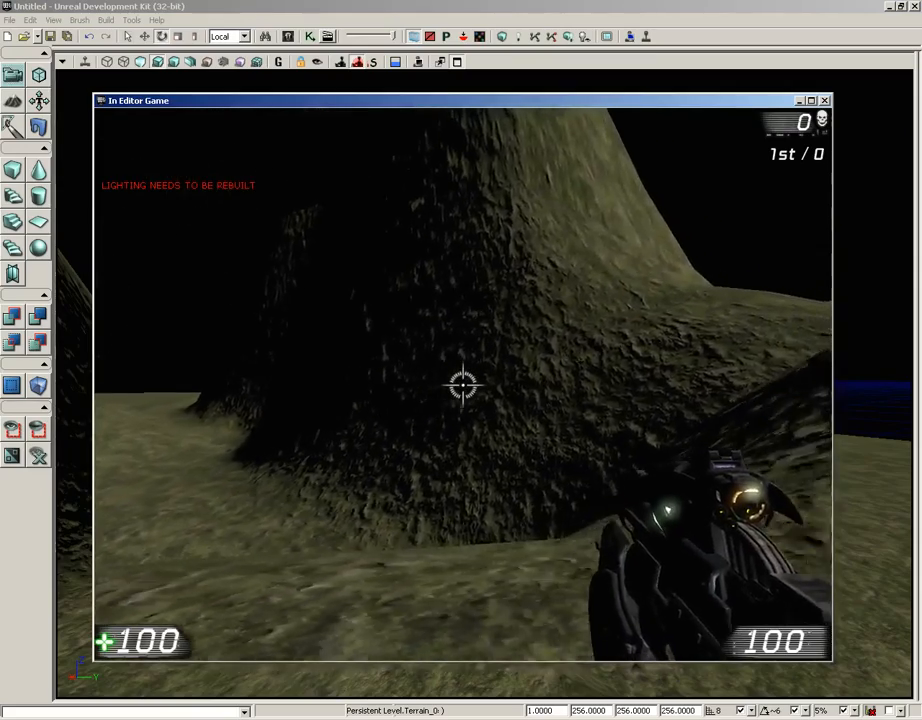
key("w")
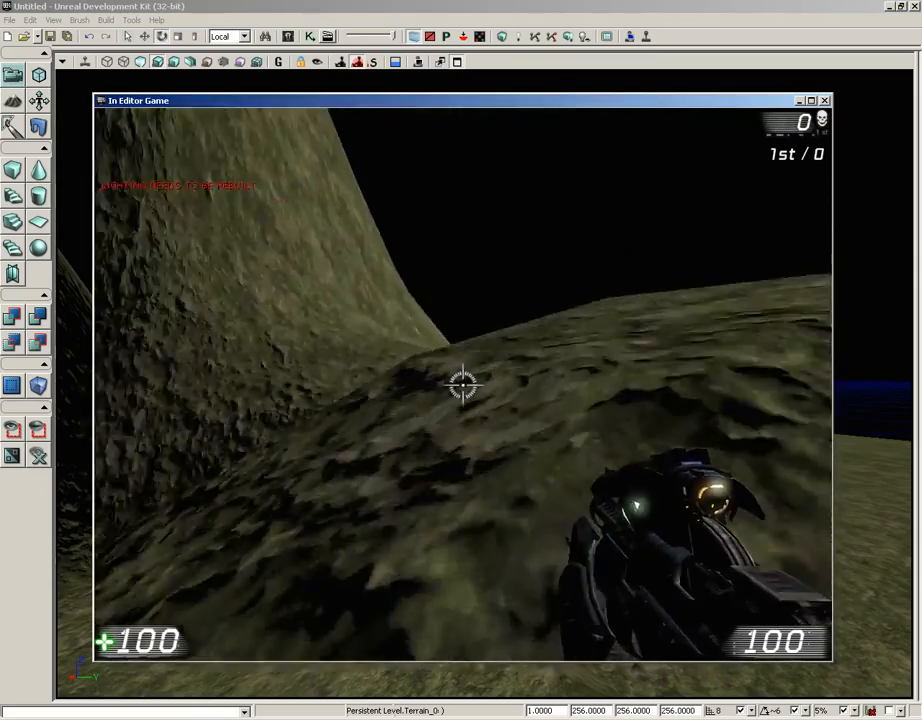
key("w")
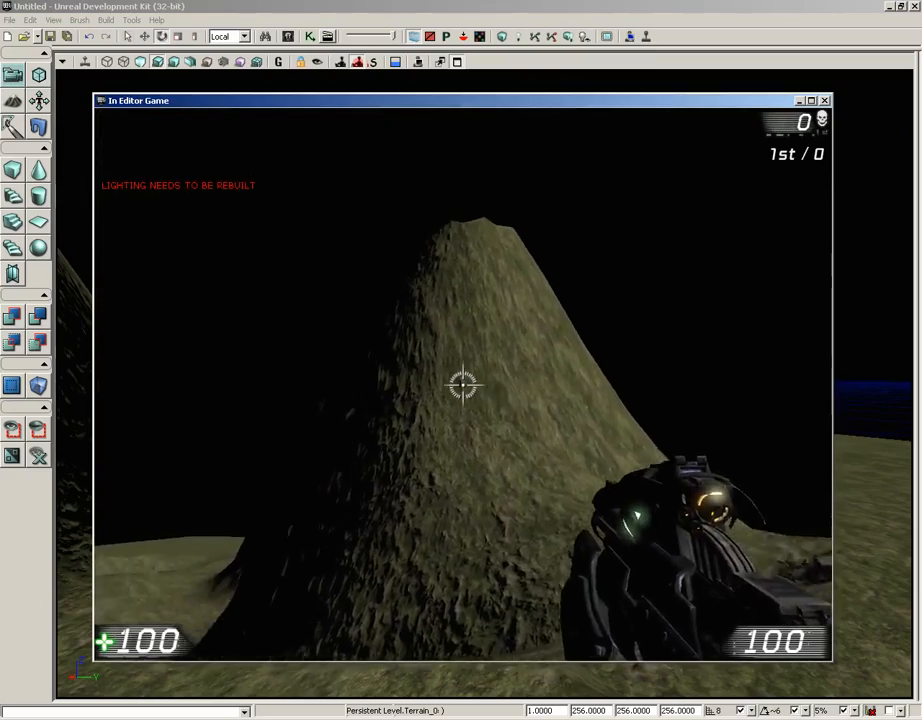
key("w")
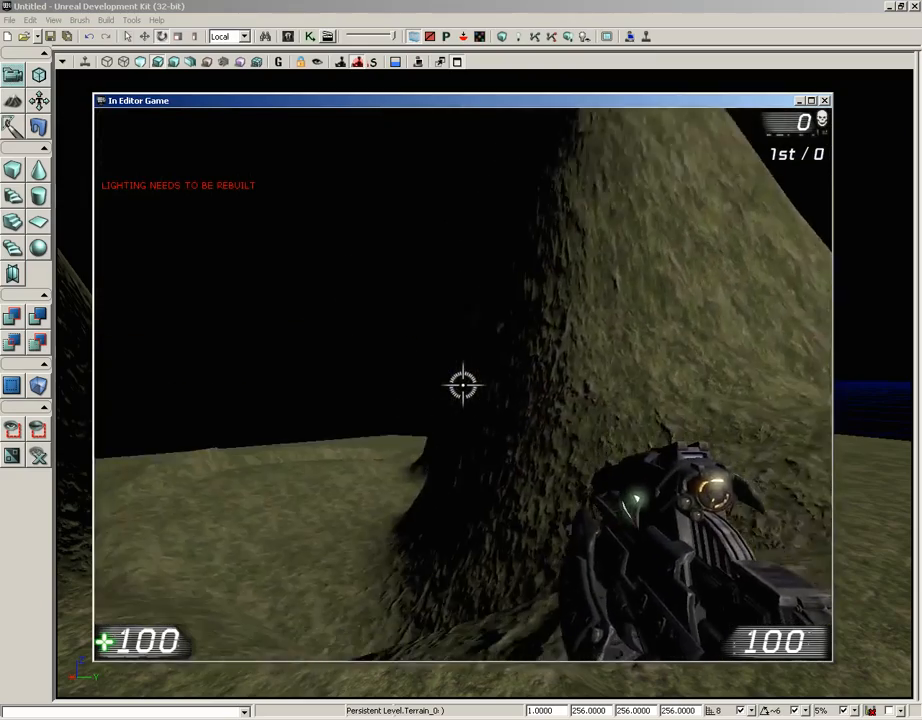
key("Escape")
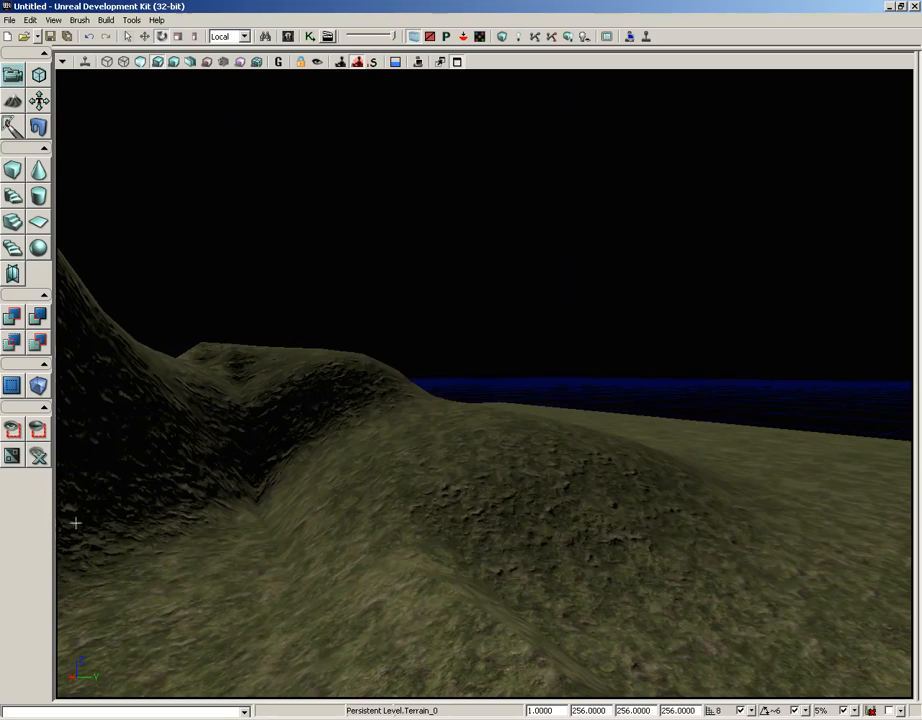
right_click_drag(443, 382, 340, 383)
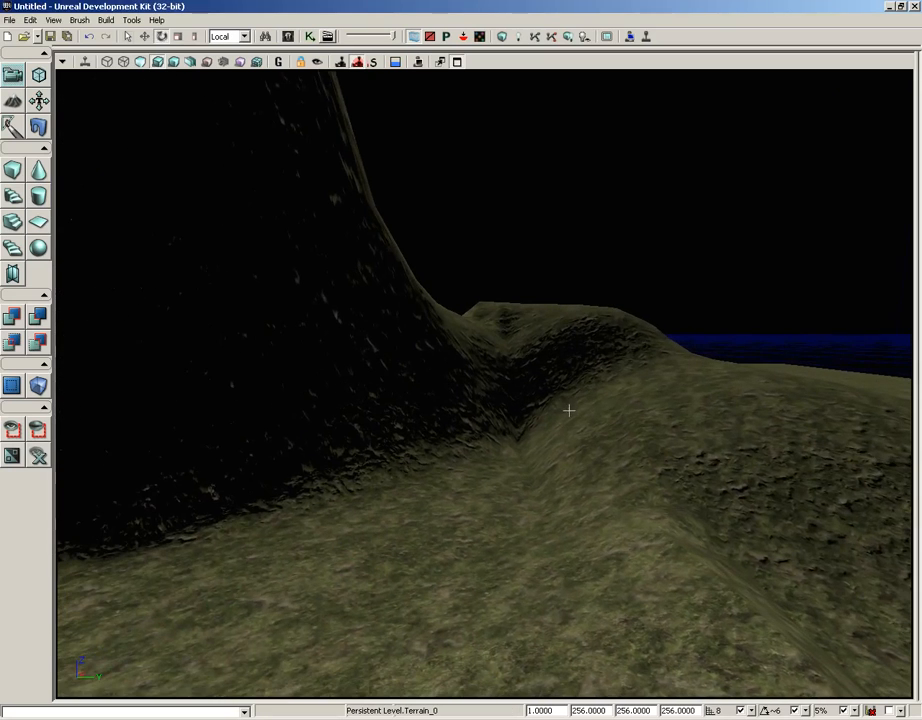
right_click_drag(569, 410, 617, 135)
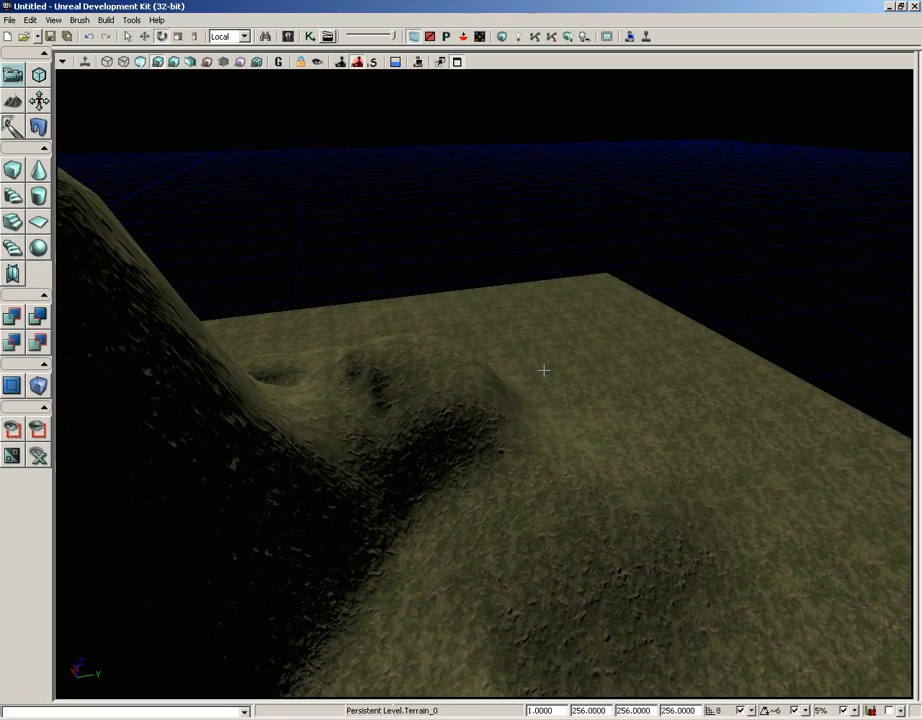
- Pick MAT_Rock from the TerrainDemo package folder and auto-create a second terrain setup layer from it
left_click(14, 100)
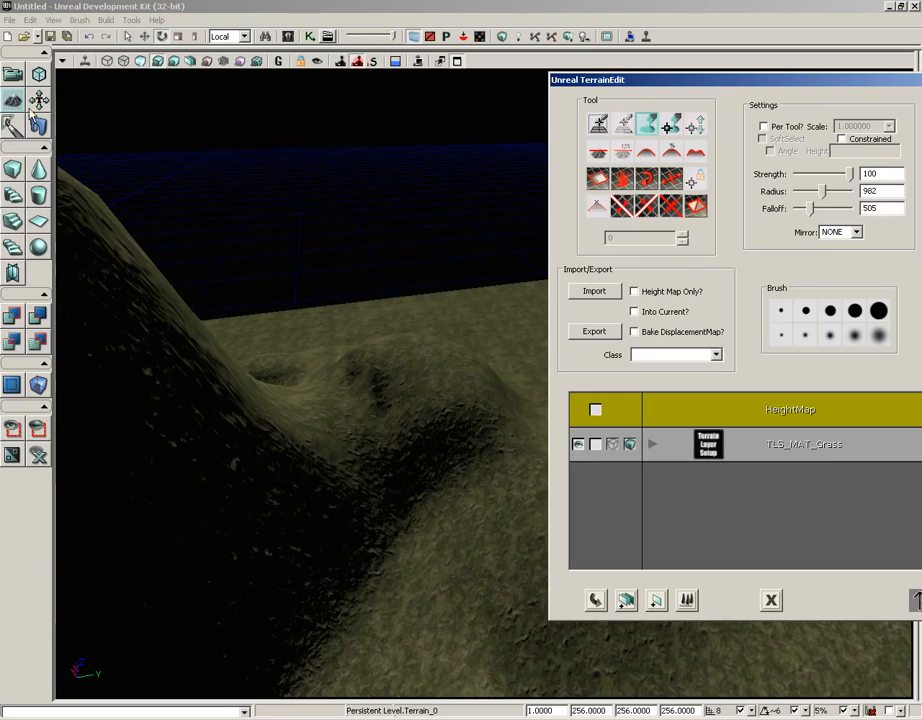
left_click_drag(755, 80, 555, 100)
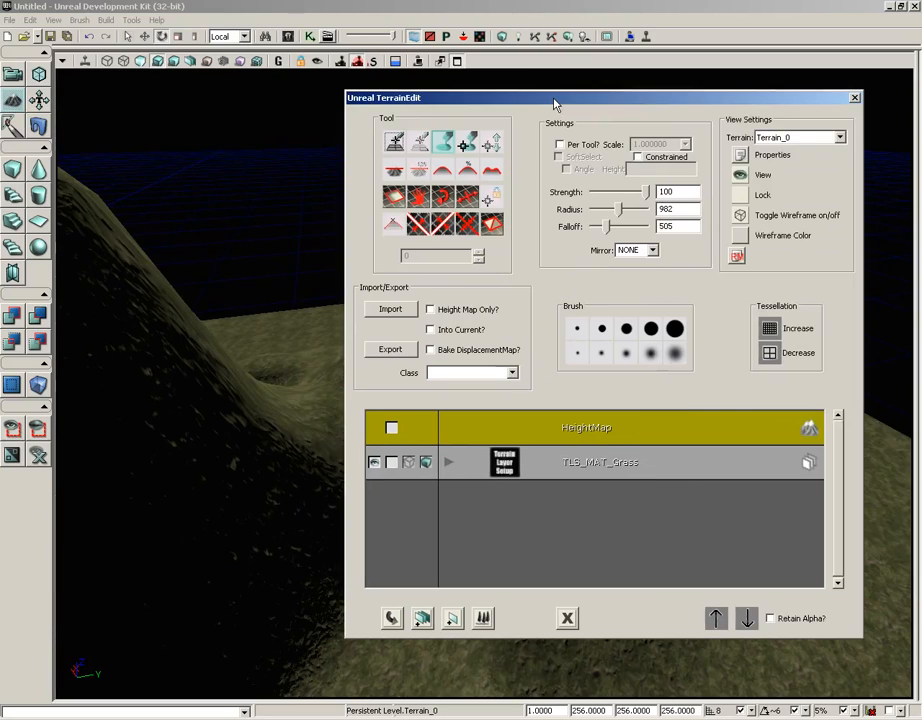
left_click(288, 37)
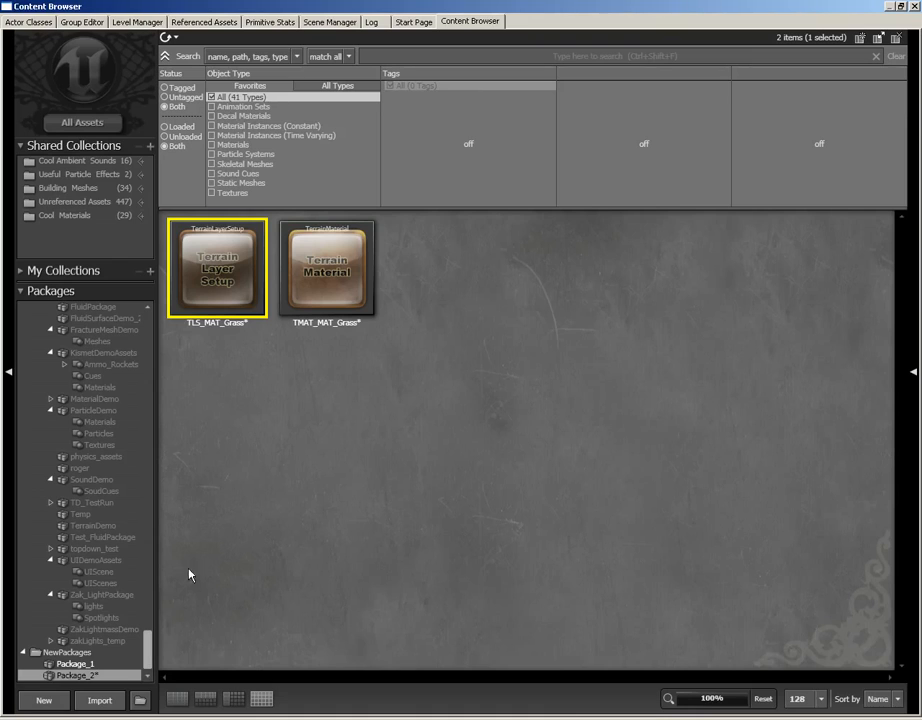
left_click_drag(150, 648, 148, 570)
left_click(93, 489)
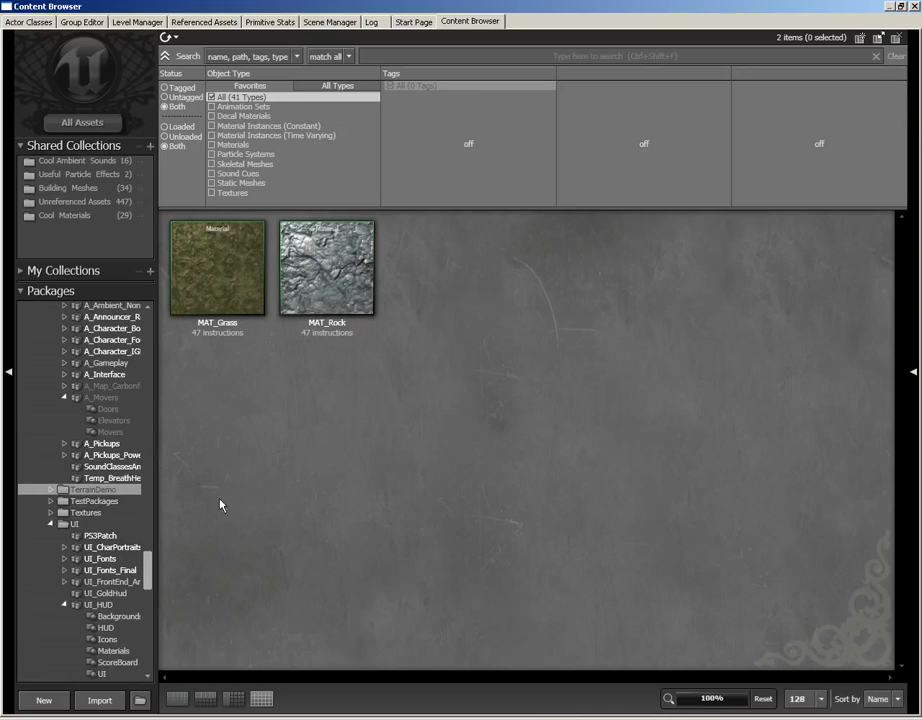
left_click(340, 345)
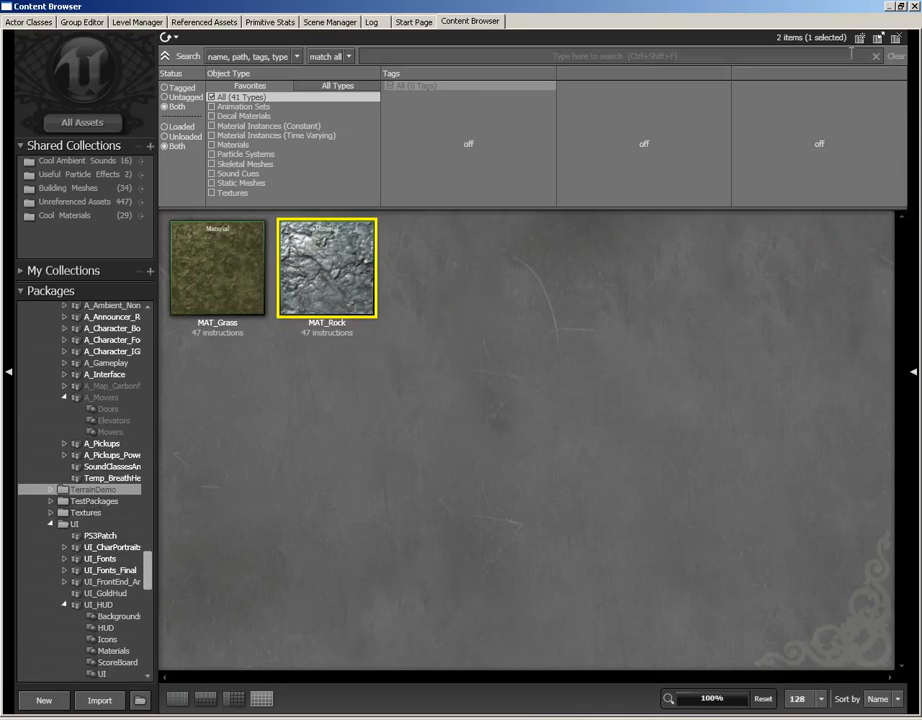
left_click(914, 7)
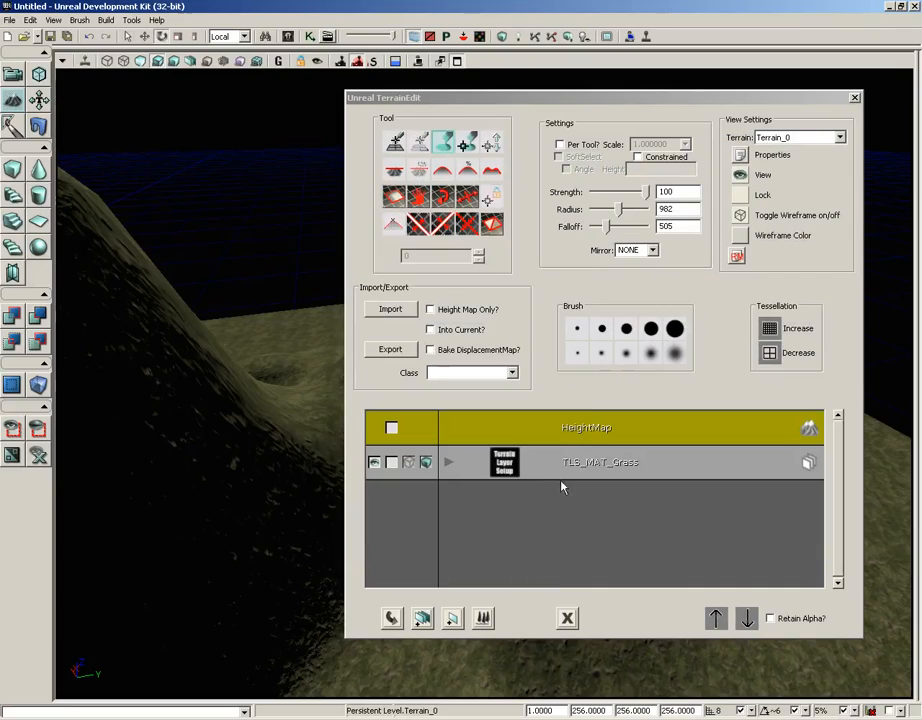
right_click(541, 505)
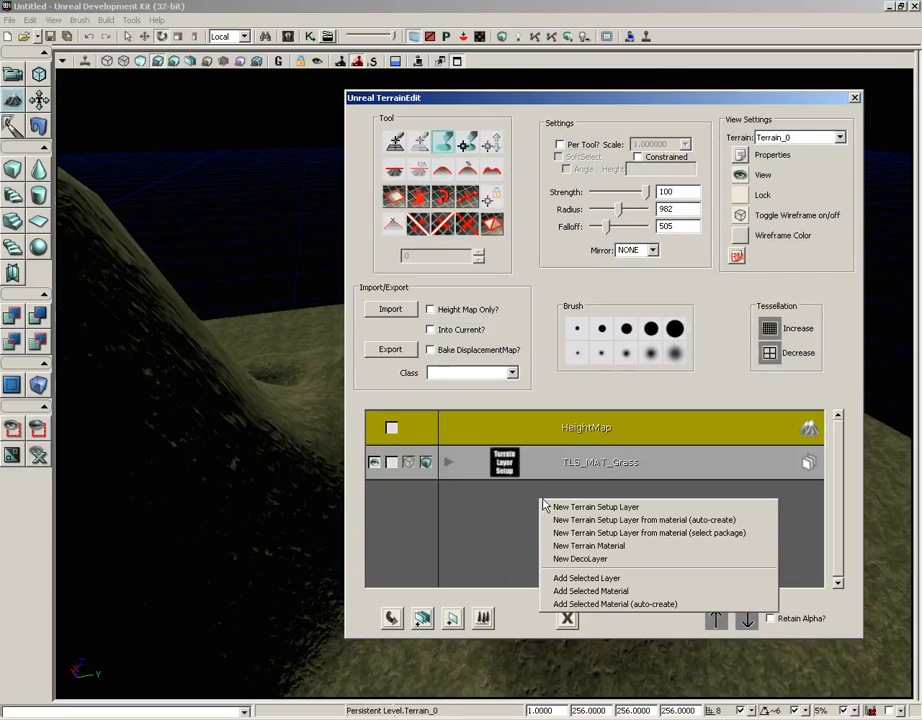
left_click(708, 521)
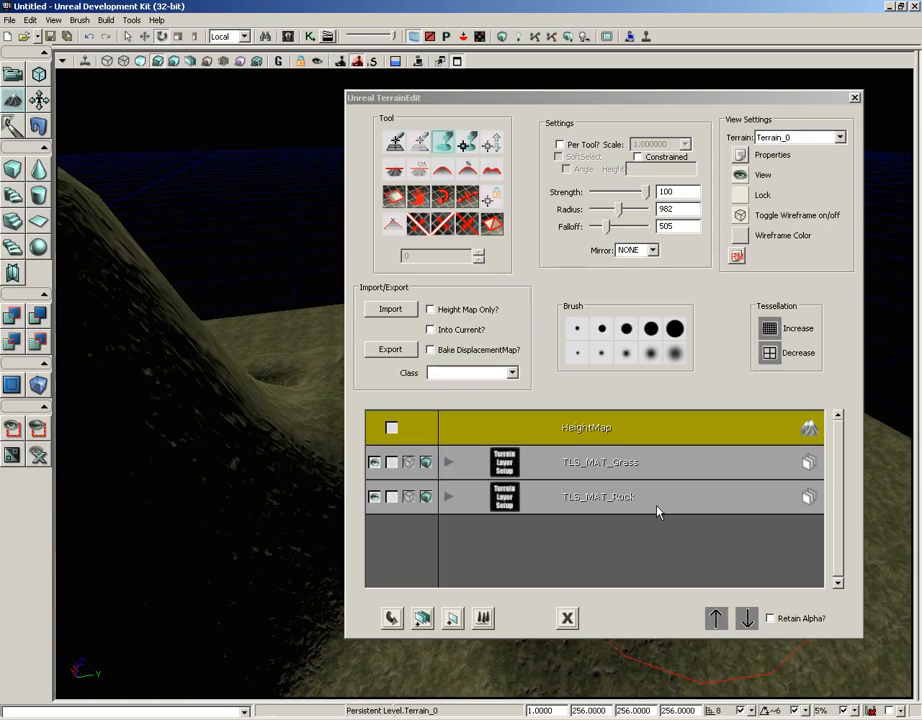
- Move the terrain editor clear of the hills and make TLS_MAT_Rock the active layer
left_click_drag(465, 100, 544, 89)
left_click_drag(348, 348, 443, 68)
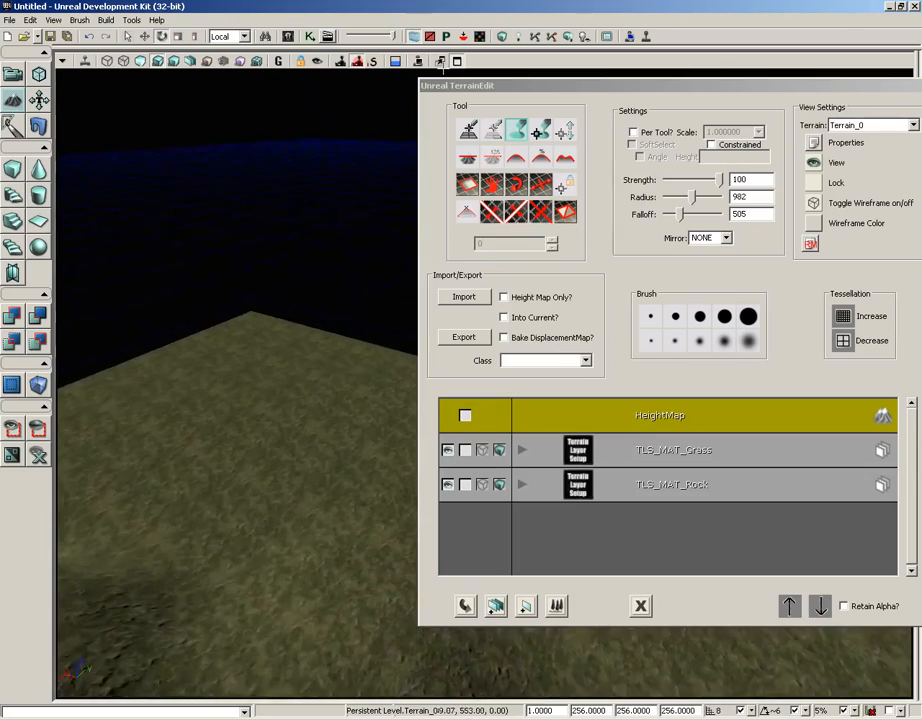
right_click_drag(315, 387, 305, 387)
mouse_move(305, 387)
left_mouse_down()
mouse_move(255, 76)
mouse_move(305, 372)
left_mouse_up()
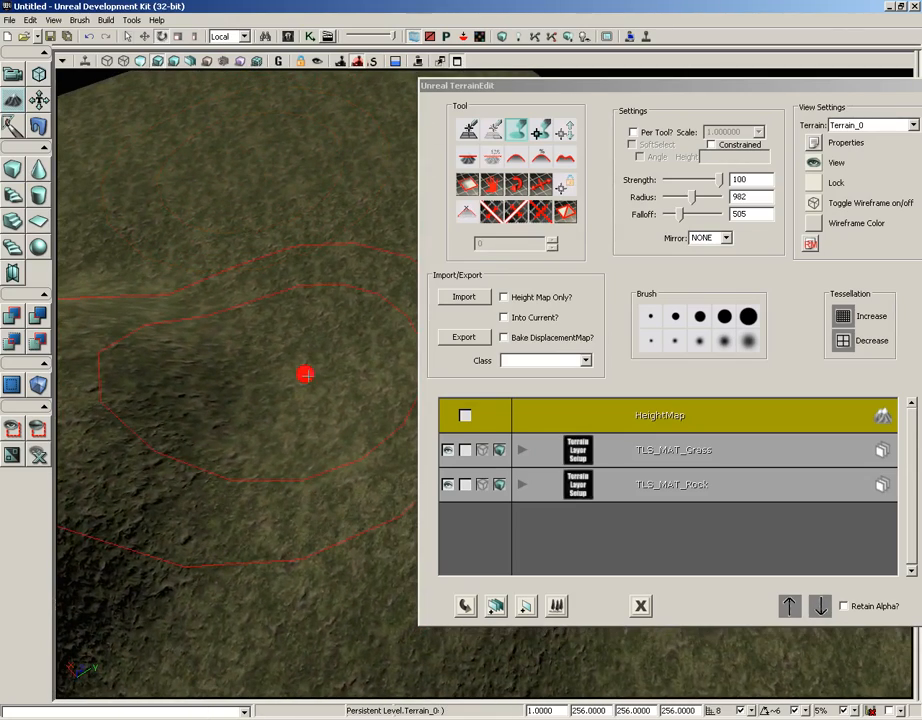
left_click(659, 494)
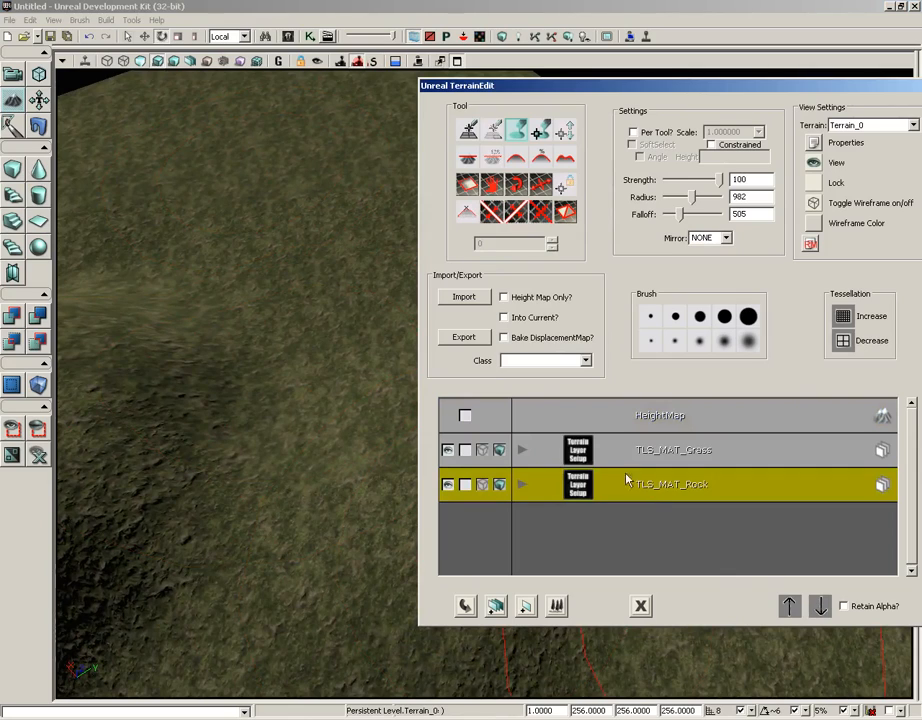
right_click_drag(283, 344, 270, 343)
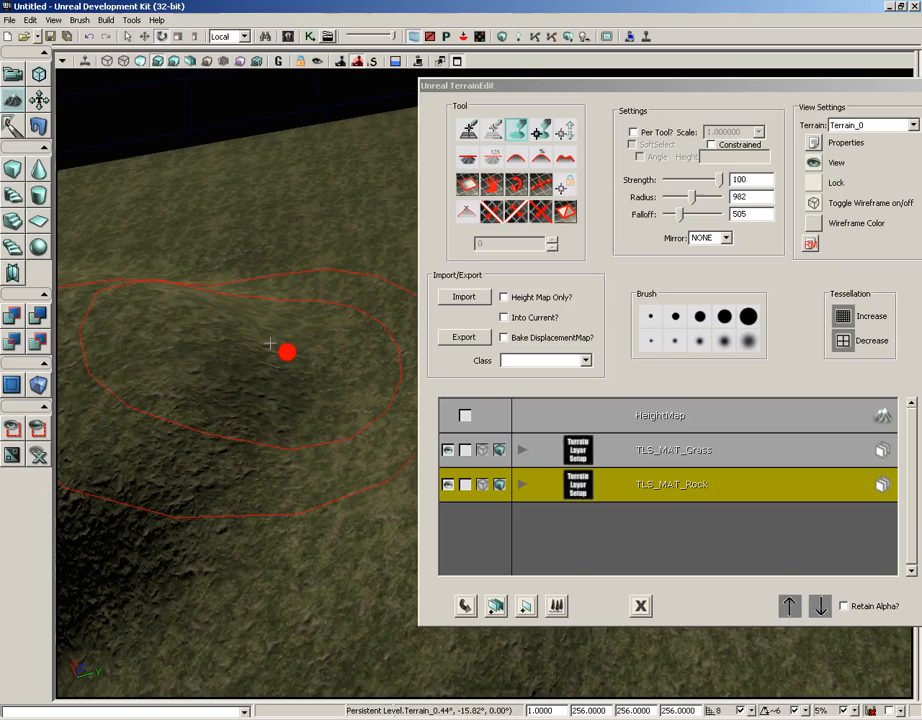
- Switch the active terrain layer through HeightMap and TLS_MAT_Grass, and return to TLS_MAT_Rock
left_click(686, 452)
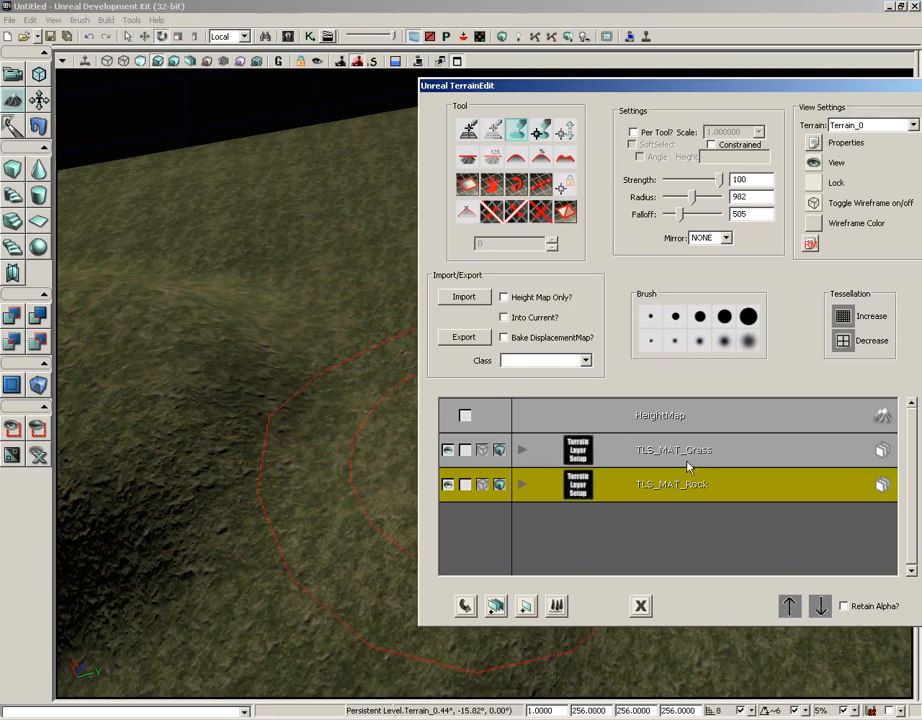
left_click(684, 418)
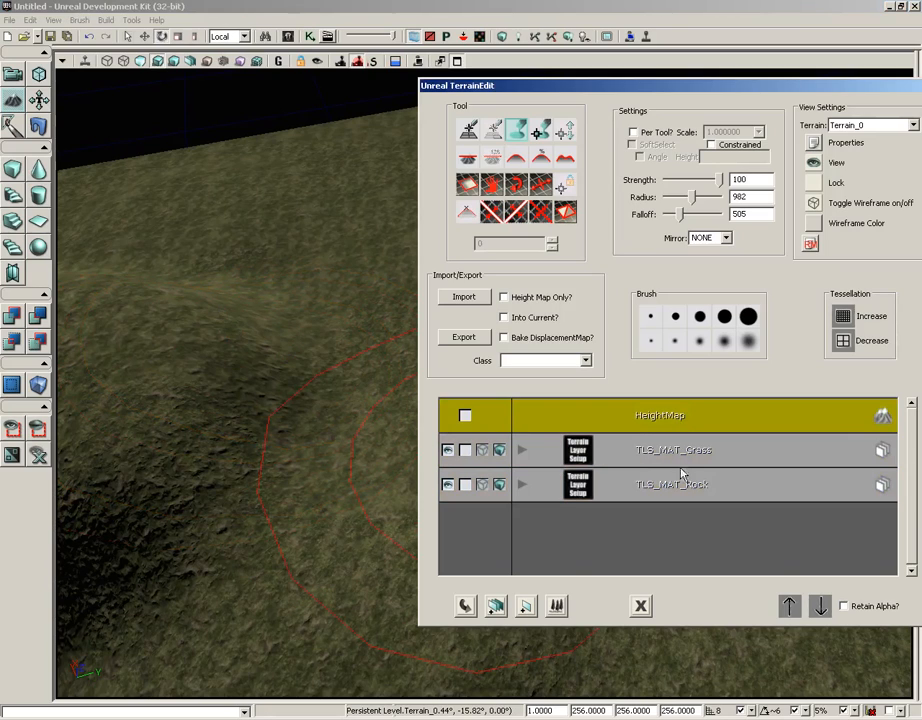
left_click(663, 461)
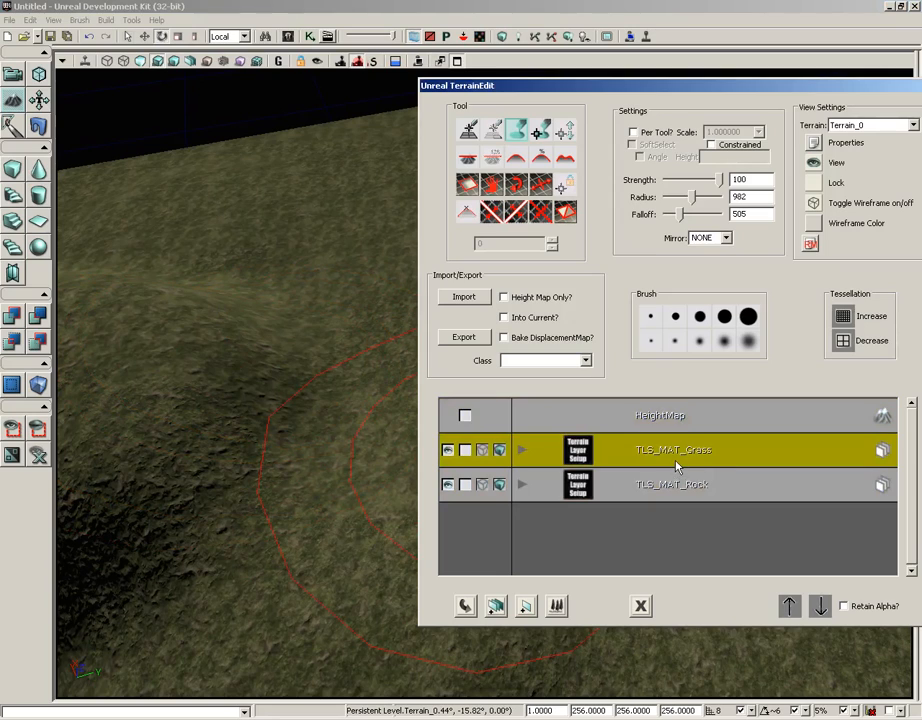
left_click(670, 486)
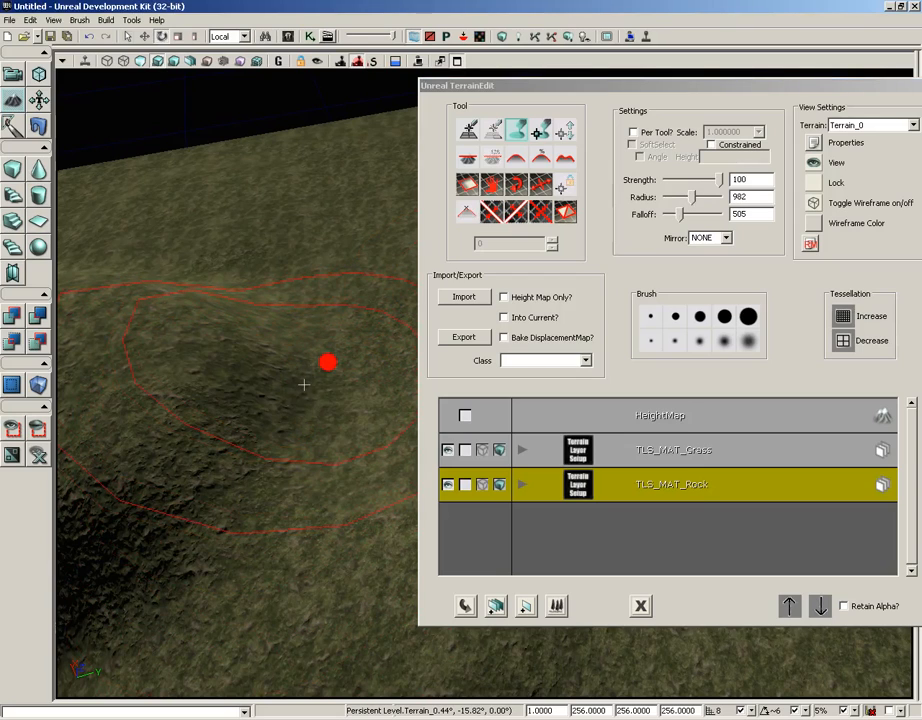
- Paint the rock layer broadly over the hill with the 982-radius brush, and erase it again
left_click_drag(309, 405, 308, 185)
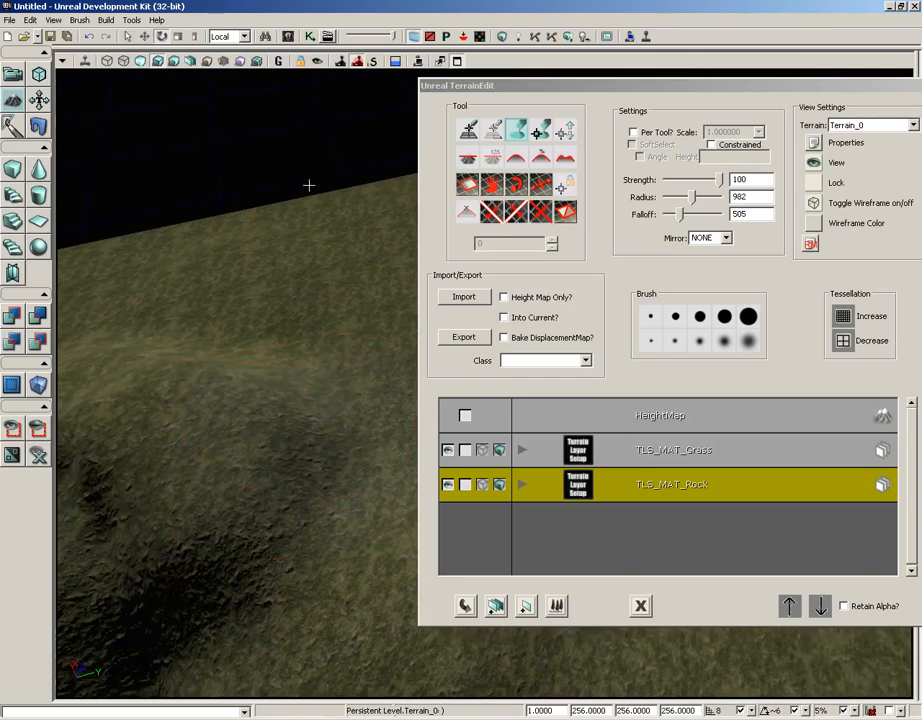
mouse_move(340, 482)
left_mouse_down("ctrl")
mouse_move(329, 438)
mouse_move(346, 375)
mouse_move(321, 388)
mouse_move(309, 510)
mouse_move(418, 543)
mouse_move(344, 486)
mouse_move(363, 593)
mouse_move(350, 477)
mouse_move(298, 455)
mouse_move(293, 364)
left_mouse_up("ctrl")
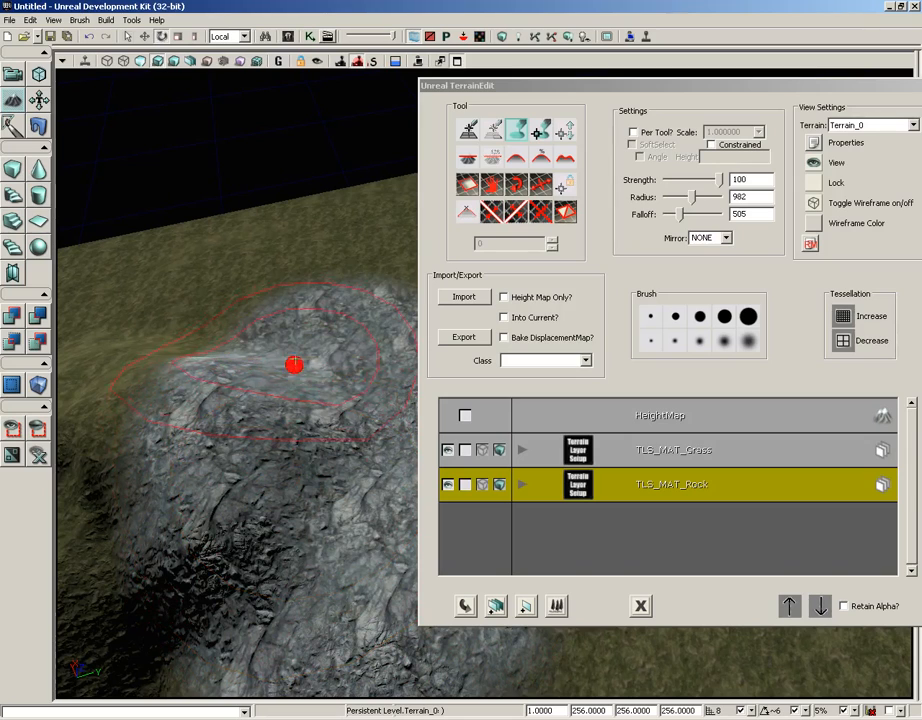
mouse_move(293, 364)
right_mouse_down("ctrl")
mouse_move(247, 350)
mouse_move(212, 410)
mouse_move(222, 490)
mouse_move(293, 618)
mouse_move(320, 560)
mouse_move(350, 312)
mouse_move(327, 307)
right_mouse_up("ctrl")
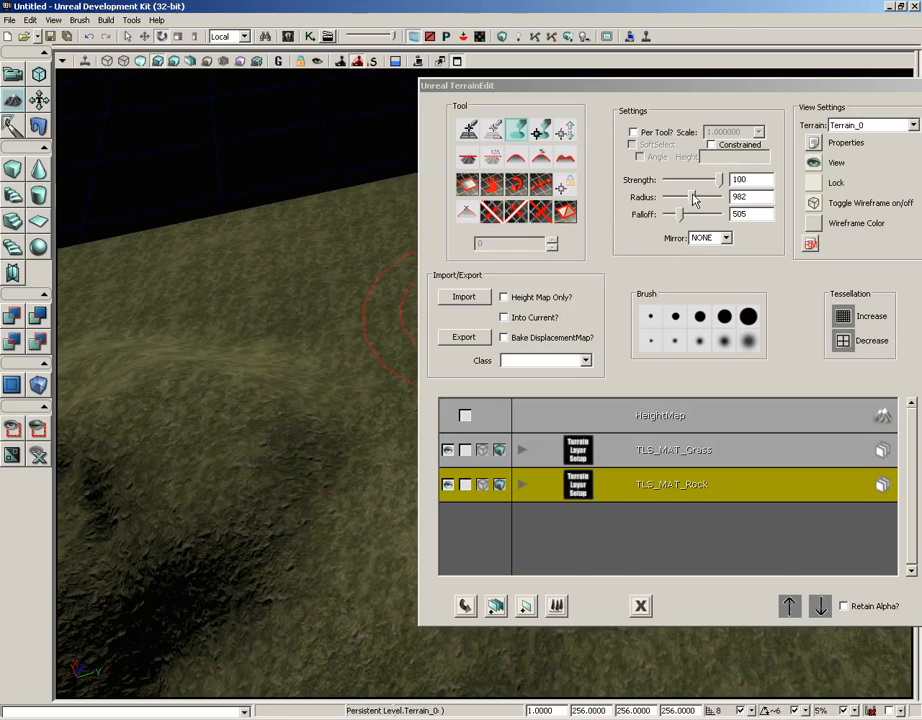
- Set the brush radius to 252 and falloff to 112, and paint the rock layer along the steep hill slopes
mouse_move(694, 199)
left_mouse_down()
mouse_move(675, 198)
mouse_move(680, 218)
mouse_move(668, 216)
left_mouse_up()
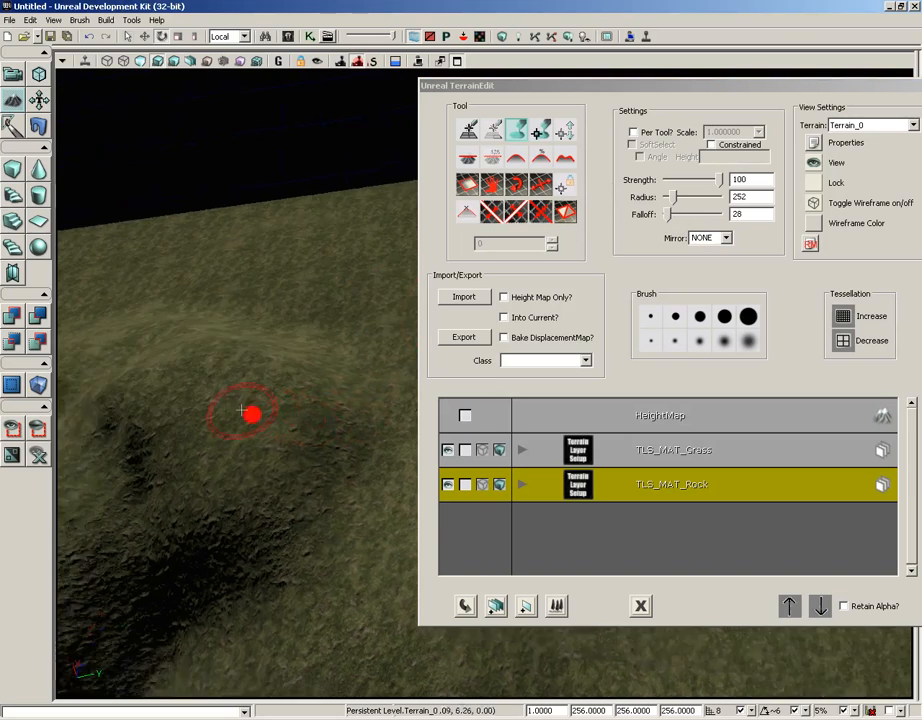
right_click_drag(242, 410, 79, 344)
left_click_drag(669, 213, 671, 214)
right_click_drag(305, 370, 296, 325)
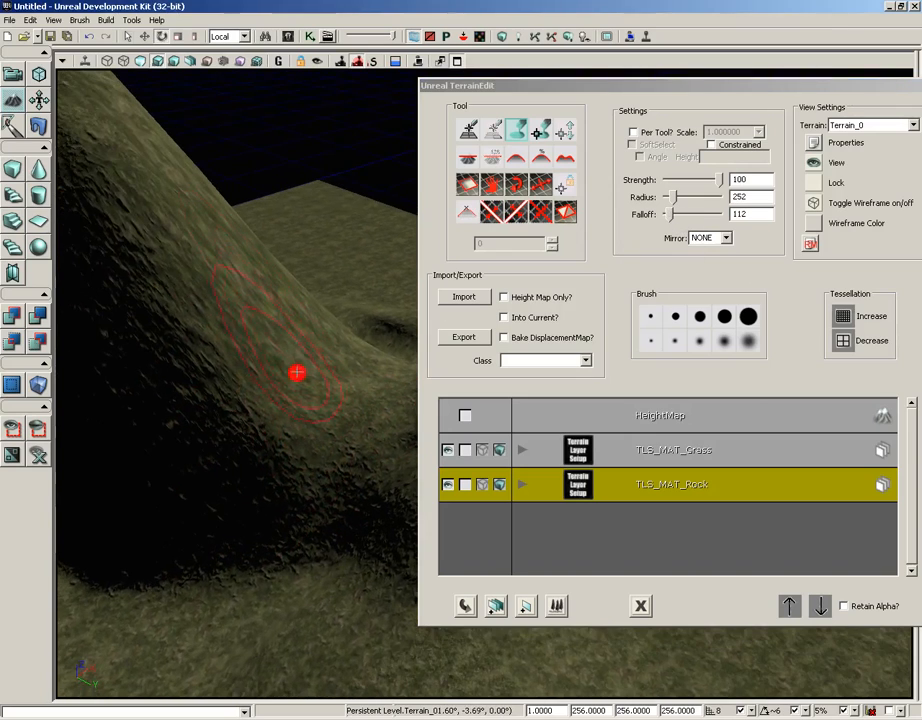
mouse_move(297, 372)
left_mouse_down("ctrl")
mouse_move(212, 284)
mouse_move(236, 381)
mouse_move(214, 284)
mouse_move(272, 280)
mouse_move(208, 401)
mouse_move(273, 433)
mouse_move(253, 461)
mouse_move(237, 383)
mouse_move(270, 379)
left_mouse_up("ctrl")
mouse_move(270, 379)
right_mouse_down()
mouse_move(410, 433)
mouse_move(255, 440)
right_mouse_up()
mouse_move(255, 440)
left_mouse_down("ctrl")
mouse_move(271, 526)
mouse_move(257, 177)
left_mouse_up("ctrl")
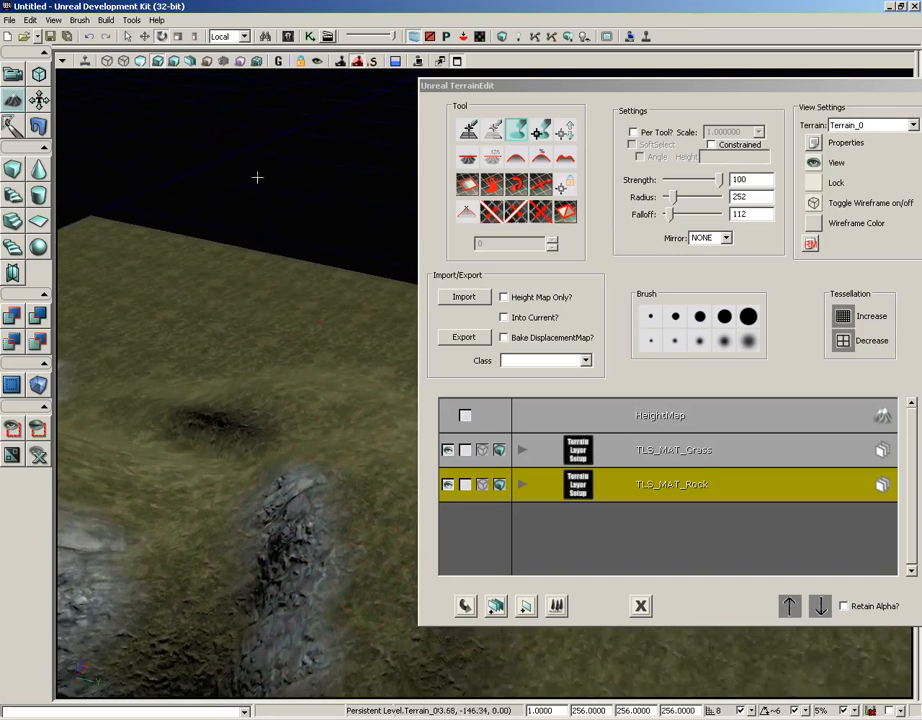
middle_click_drag(257, 177, 237, 435)
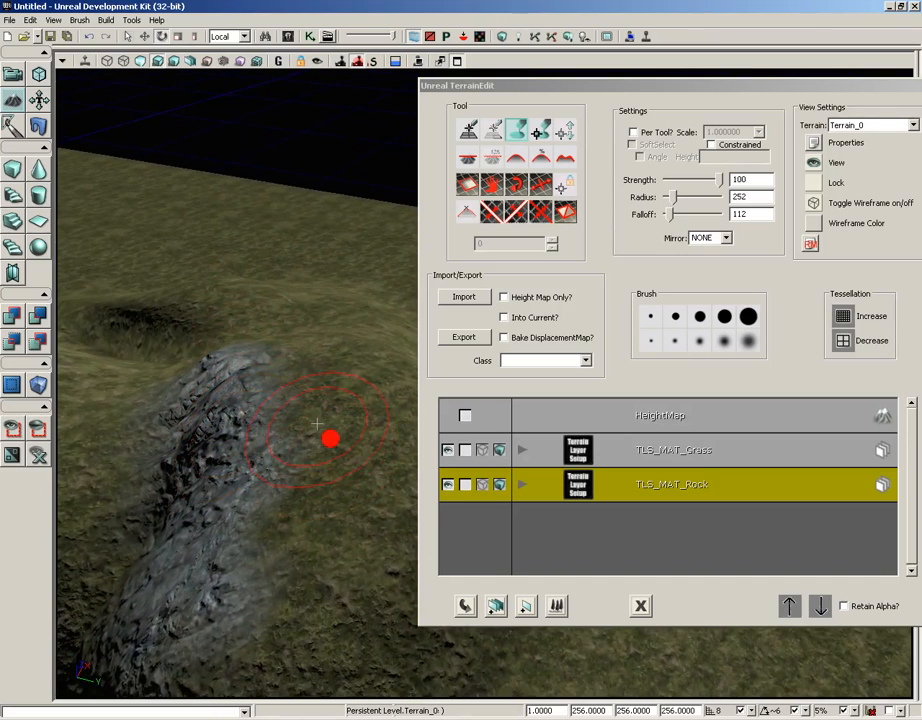
- Play the level from the grass beside the painted ridge, walk around to examine the rock and grass blending, and exit
right_click(294, 502)
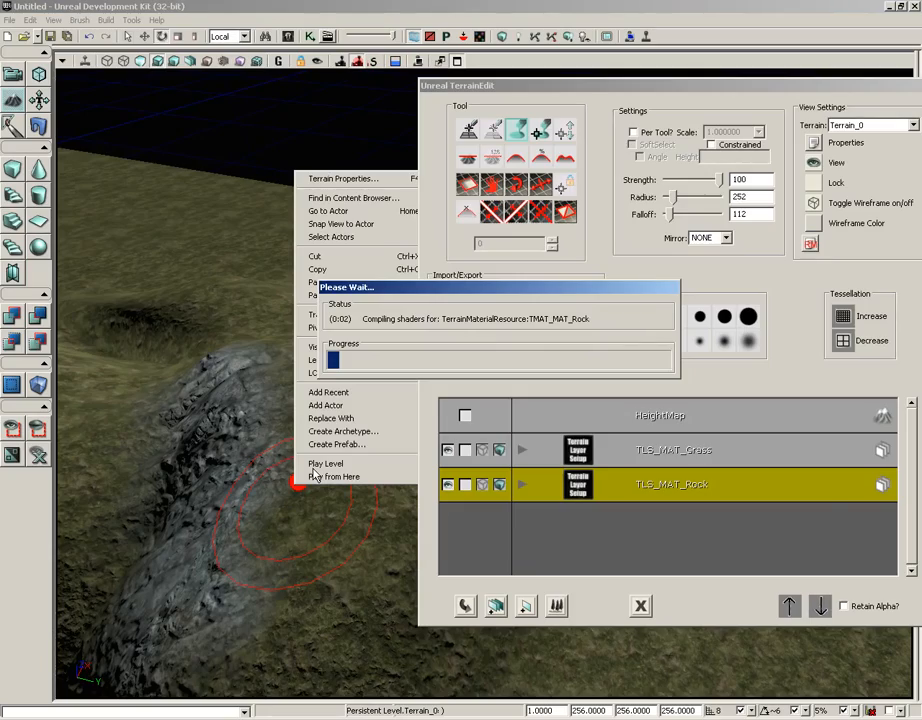
left_click(313, 476)
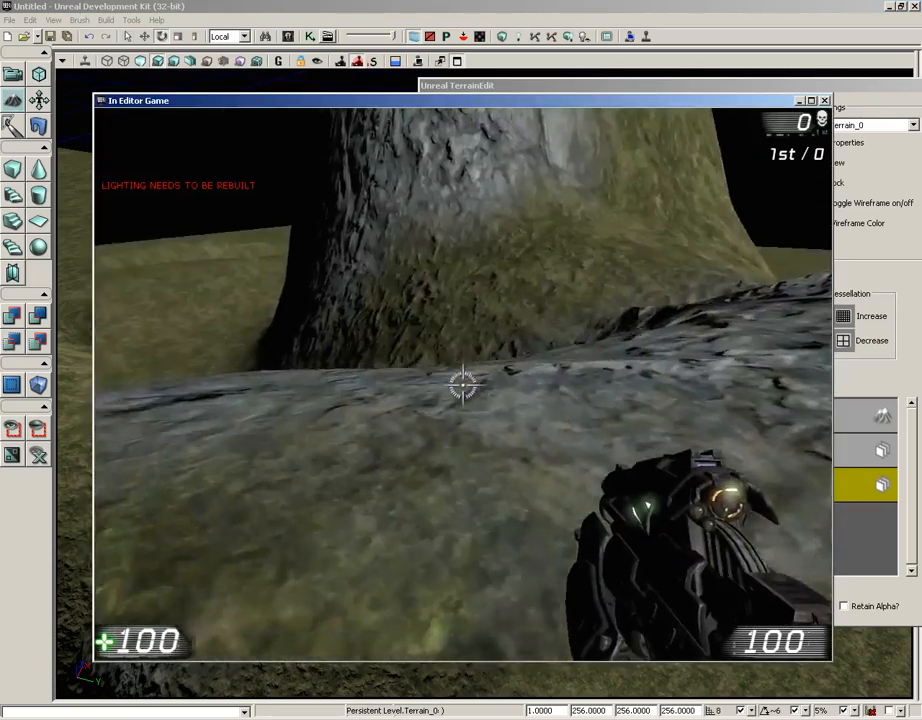
key("w")
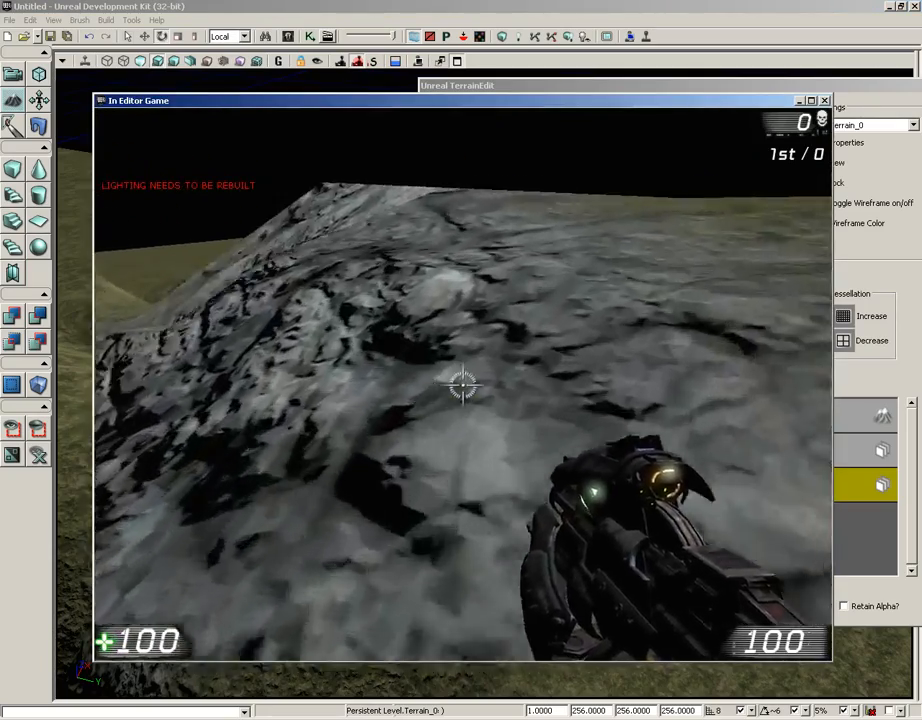
key("w")
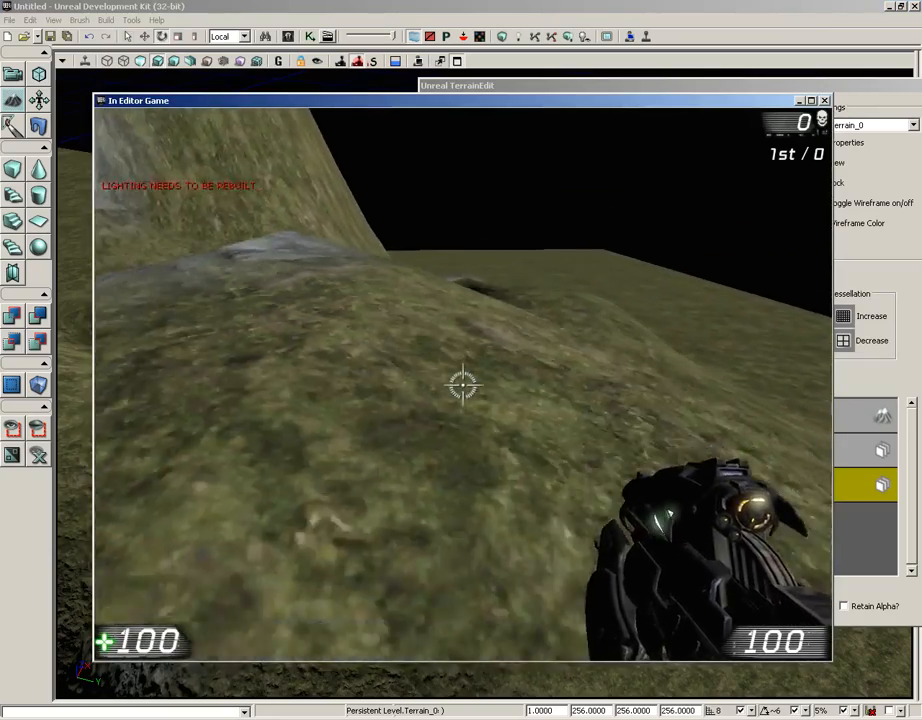
key("w")
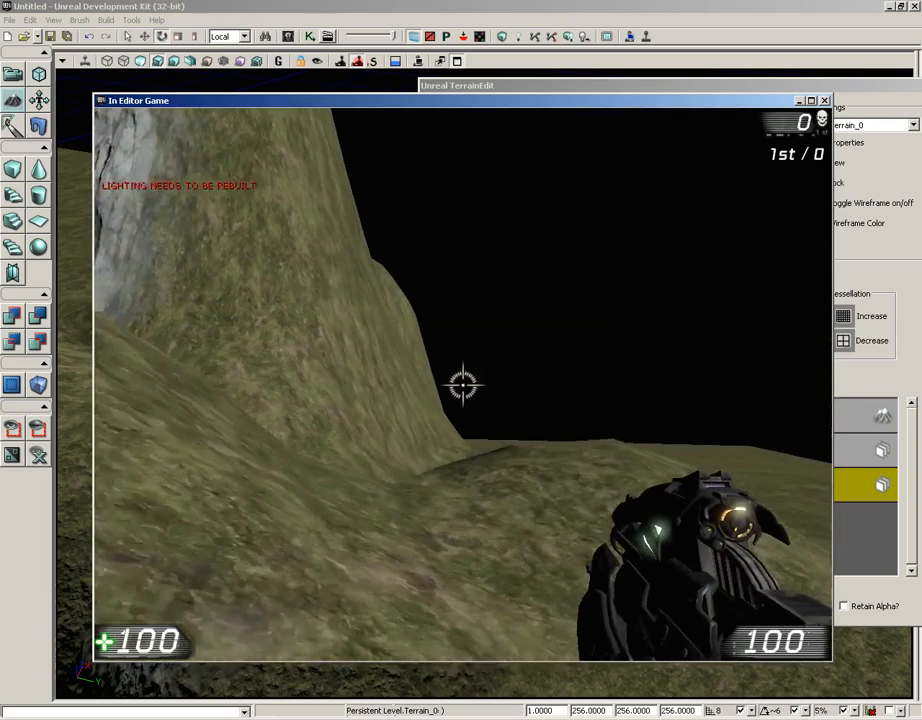
key("Escape")
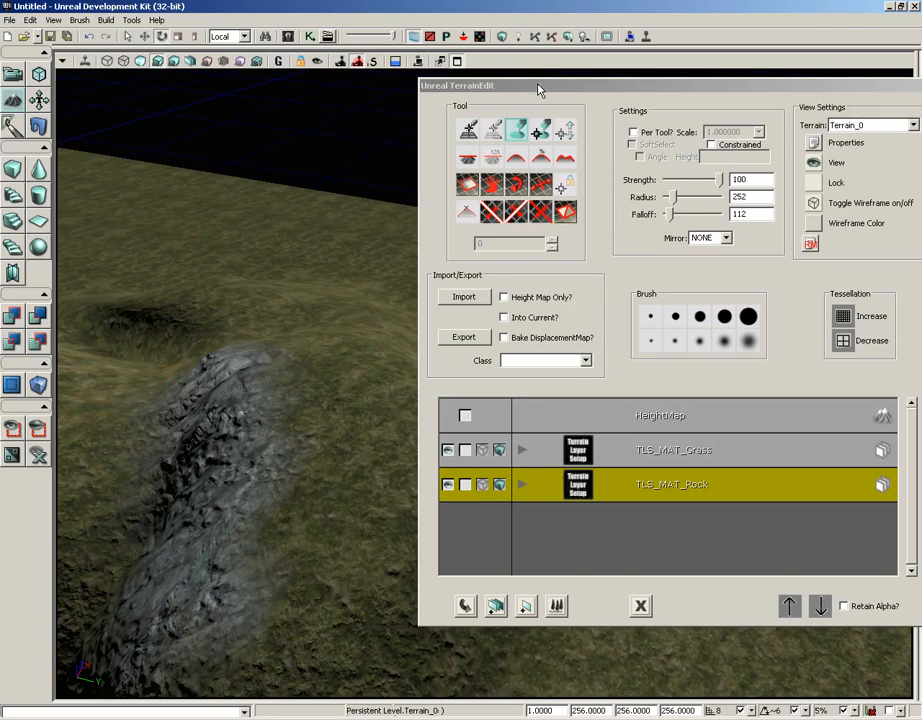
- Make HeightMap the active layer and sculpt height changes into the grassy ground with the Paint tool, moving the terrain editor aside
left_click_drag(538, 90, 373, 86)
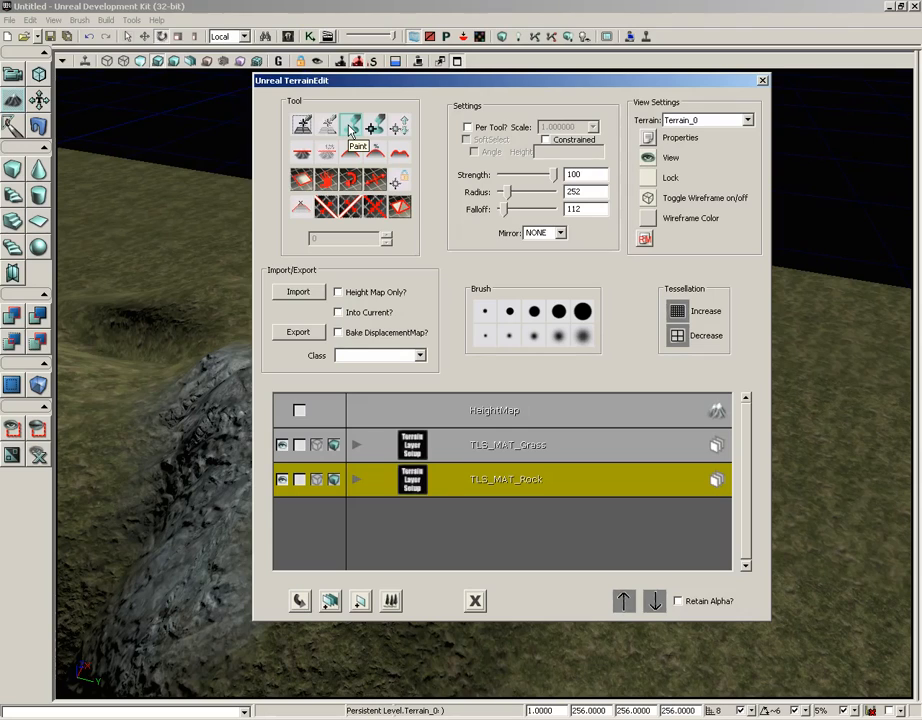
left_click(510, 418)
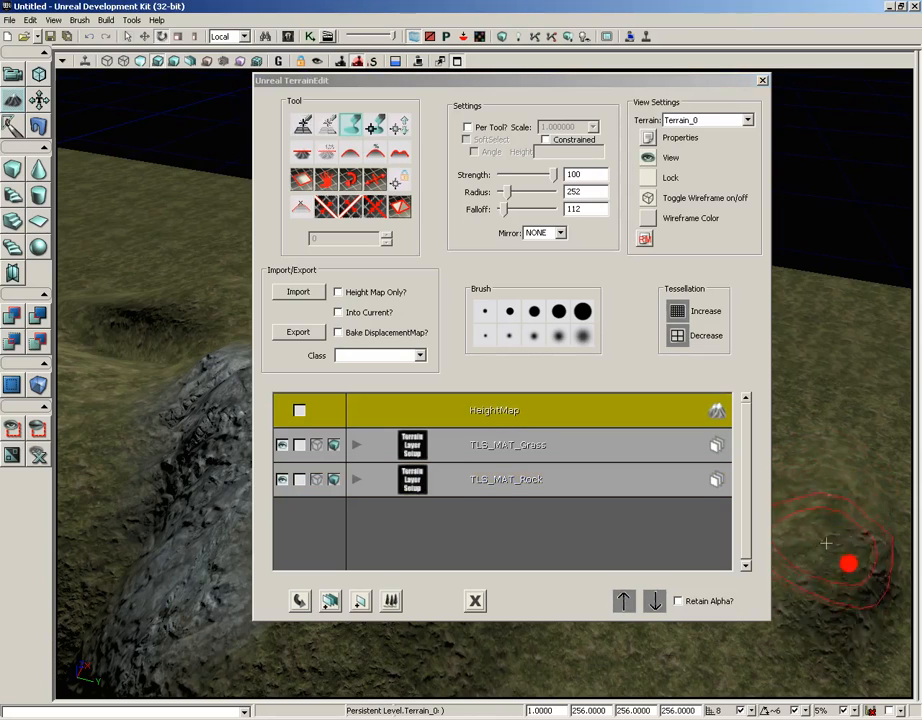
mouse_move(826, 542)
left_mouse_down("ctrl")
mouse_move(820, 417)
mouse_move(826, 530)
mouse_move(805, 420)
left_mouse_up("ctrl")
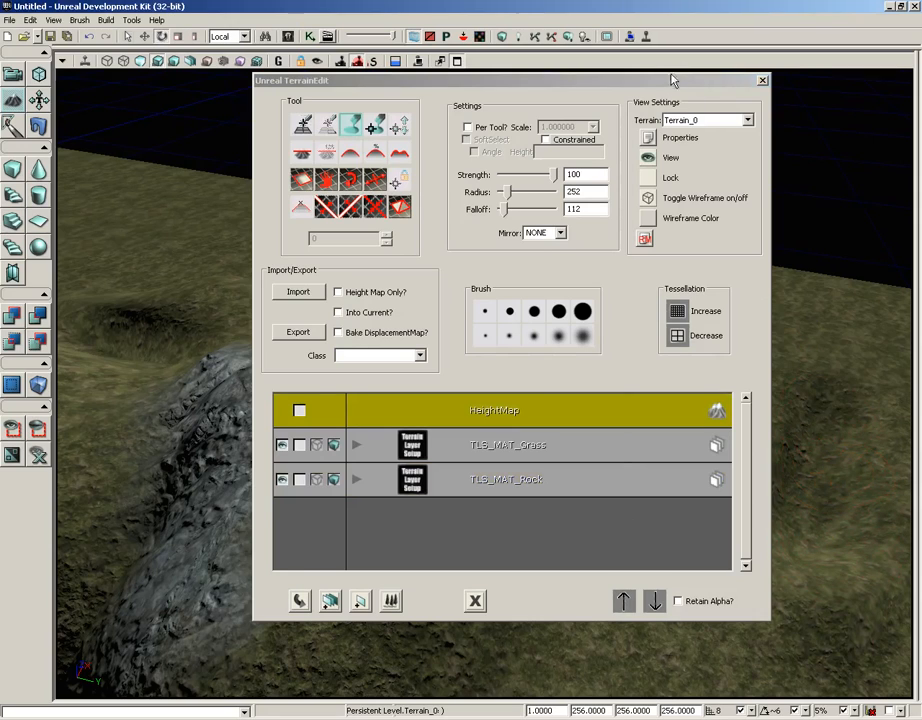
left_click_drag(672, 80, 573, 79)
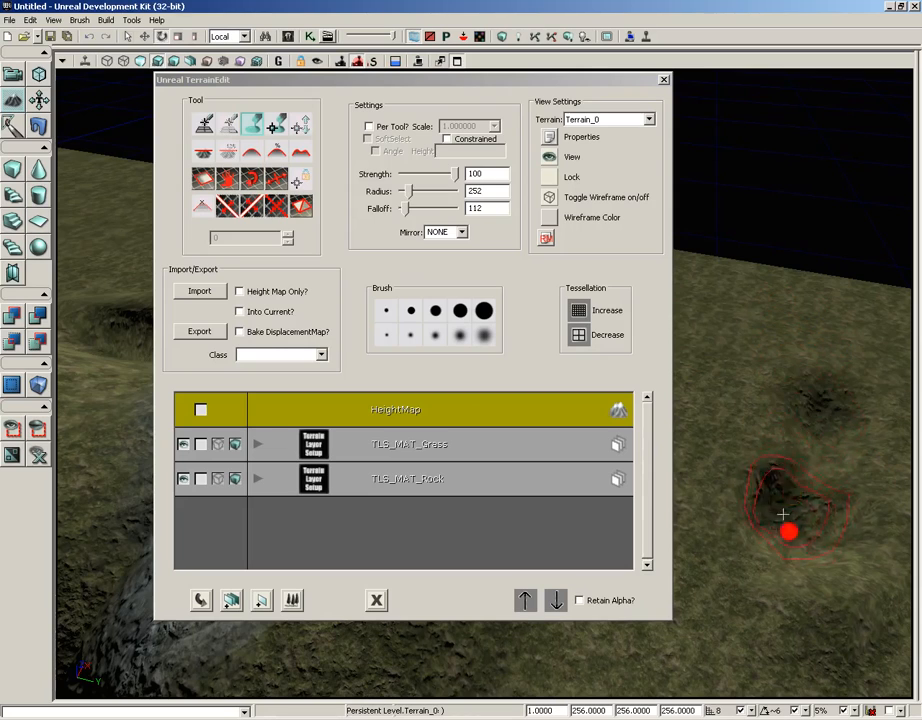
mouse_move(783, 514)
left_mouse_down("ctrl")
mouse_move(807, 494)
mouse_move(823, 432)
mouse_move(768, 414)
mouse_move(740, 424)
mouse_move(788, 566)
mouse_move(786, 408)
mouse_move(752, 400)
mouse_move(718, 445)
mouse_move(700, 425)
left_mouse_up("ctrl")
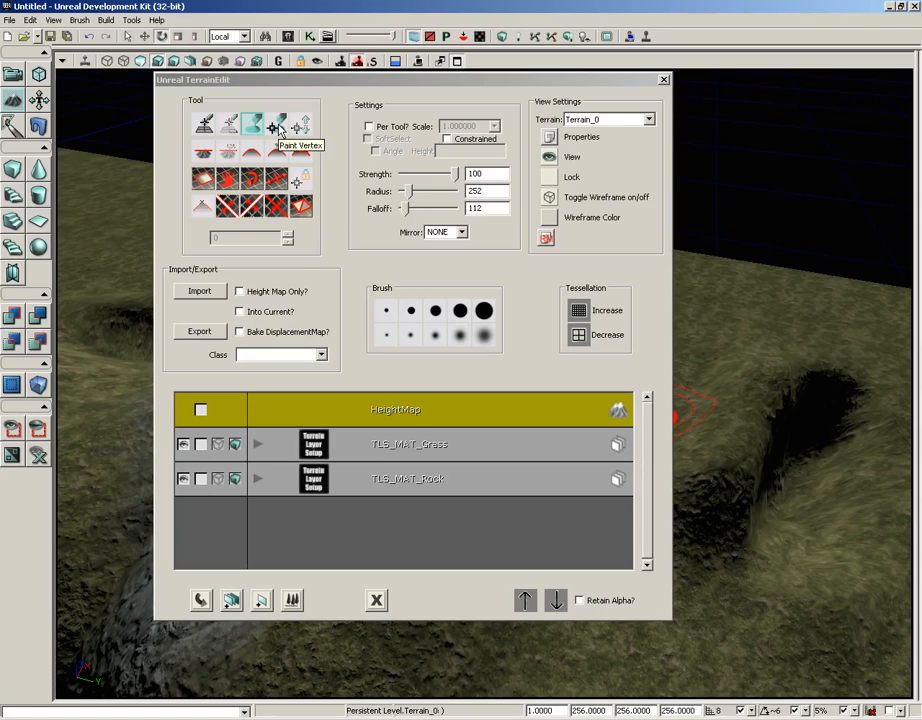
- Switch to the Paint Vertex tool, select terrain vertices around the ridge top, and clear the selection
left_click_drag(445, 86, 840, 148)
left_click(671, 185)
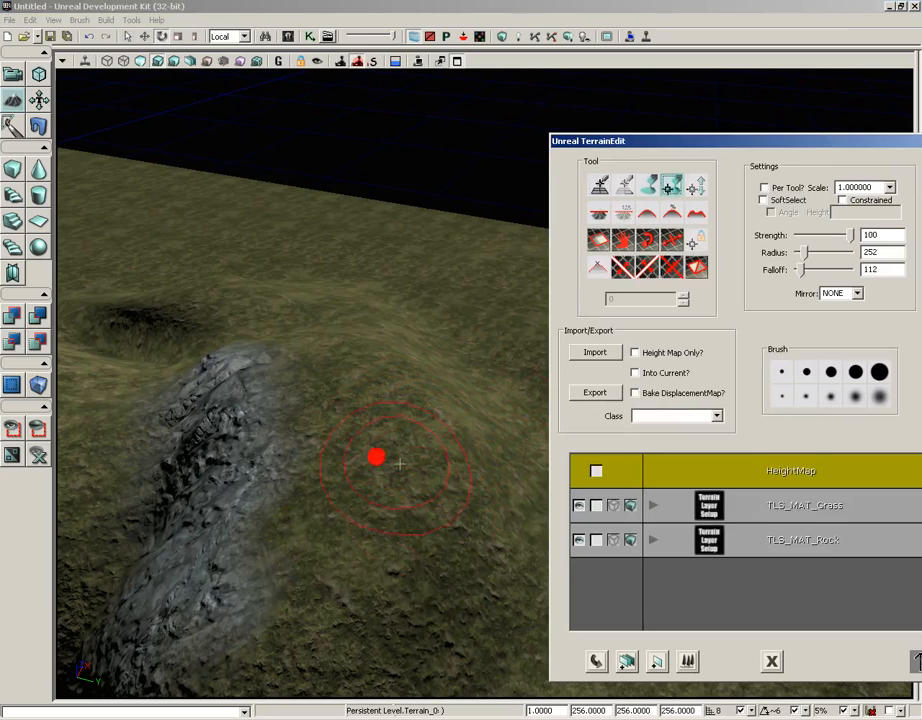
left_click(398, 463)
mouse_move(440, 497)
left_mouse_down()
mouse_move(299, 360)
mouse_move(196, 391)
mouse_move(359, 490)
left_mouse_up()
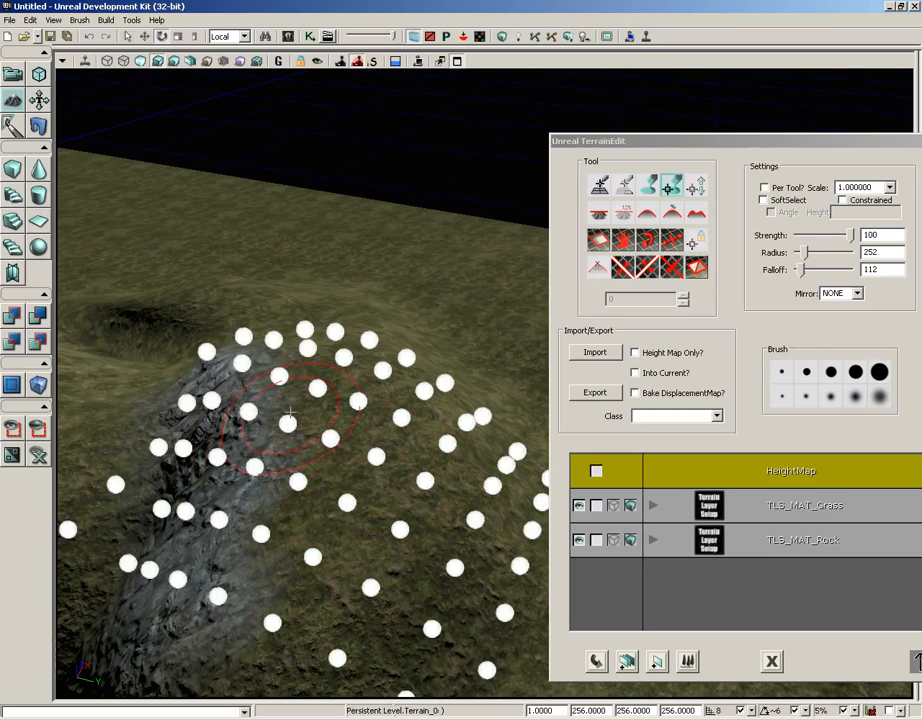
mouse_move(281, 373)
right_mouse_down("ctrl")
mouse_move(208, 430)
mouse_move(500, 506)
mouse_move(438, 457)
right_mouse_up("ctrl")
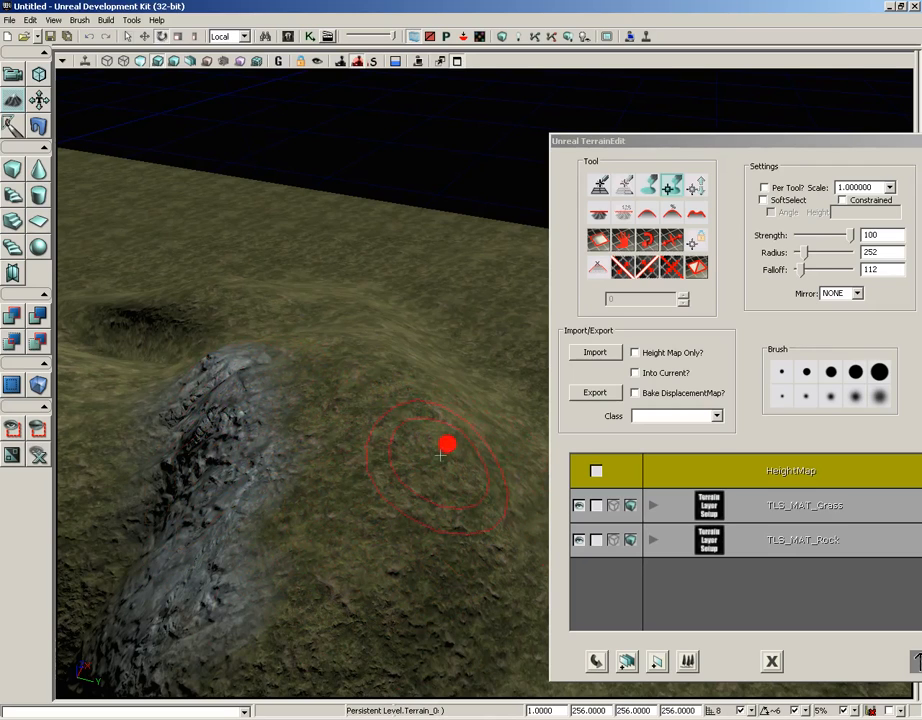
- Select a patch of vertices on the flat grass, raise it into a plateau, and restore the ground
mouse_move(438, 457)
left_mouse_down()
mouse_move(466, 562)
mouse_move(430, 395)
left_mouse_up()
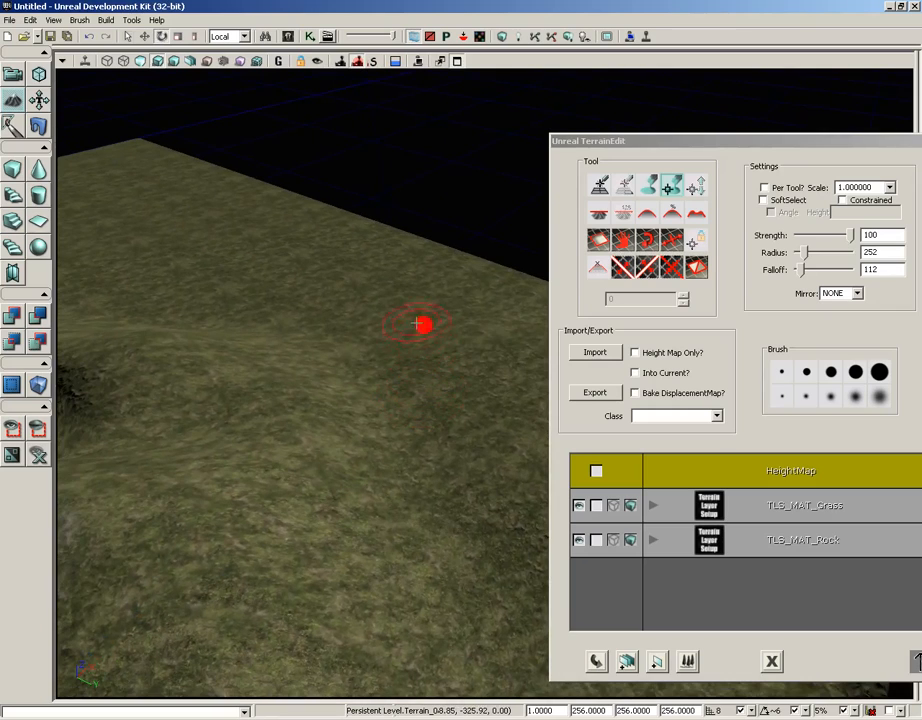
mouse_move(419, 323)
left_mouse_down()
mouse_move(384, 355)
mouse_move(384, 155)
left_mouse_up()
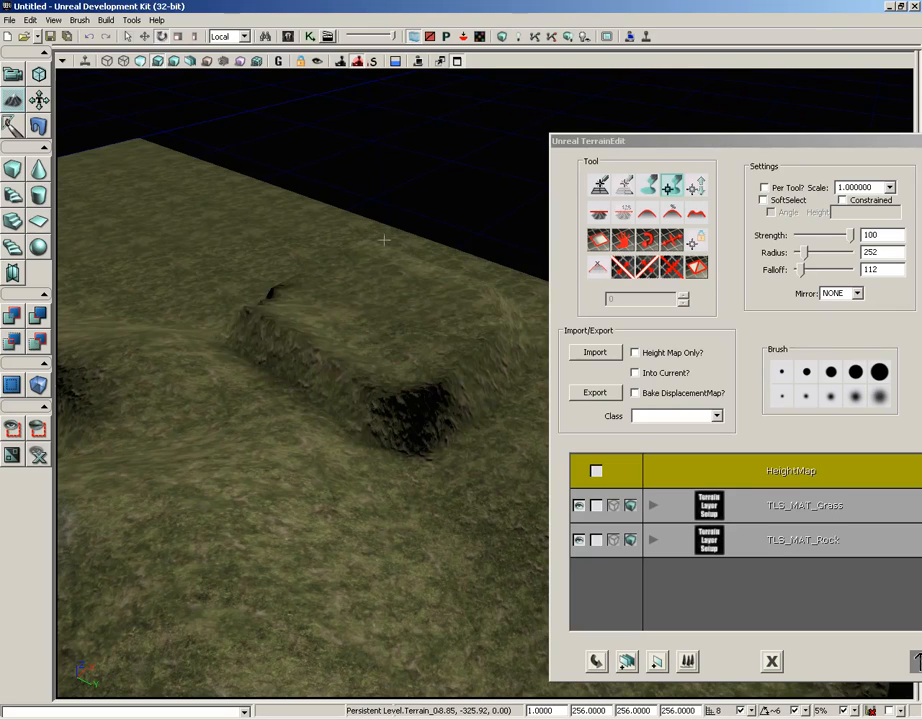
left_click_drag(384, 316, 381, 237, "ctrl")
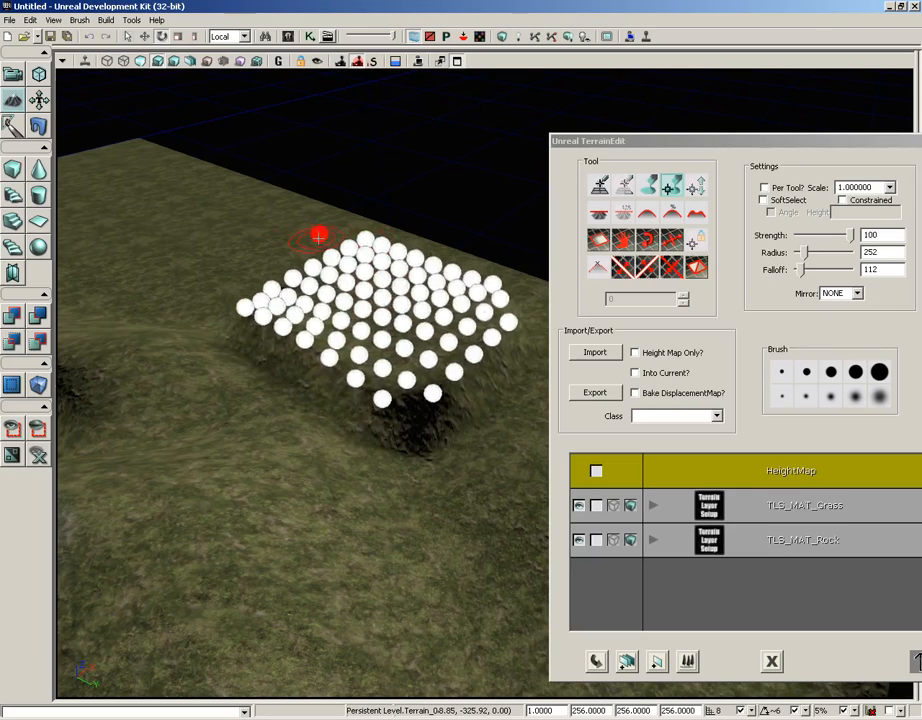
mouse_move(368, 303)
left_mouse_down("ctrl")
mouse_move(364, 394)
mouse_move(346, 243)
mouse_move(322, 406)
mouse_move(318, 302)
mouse_move(325, 322)
left_mouse_up("ctrl")
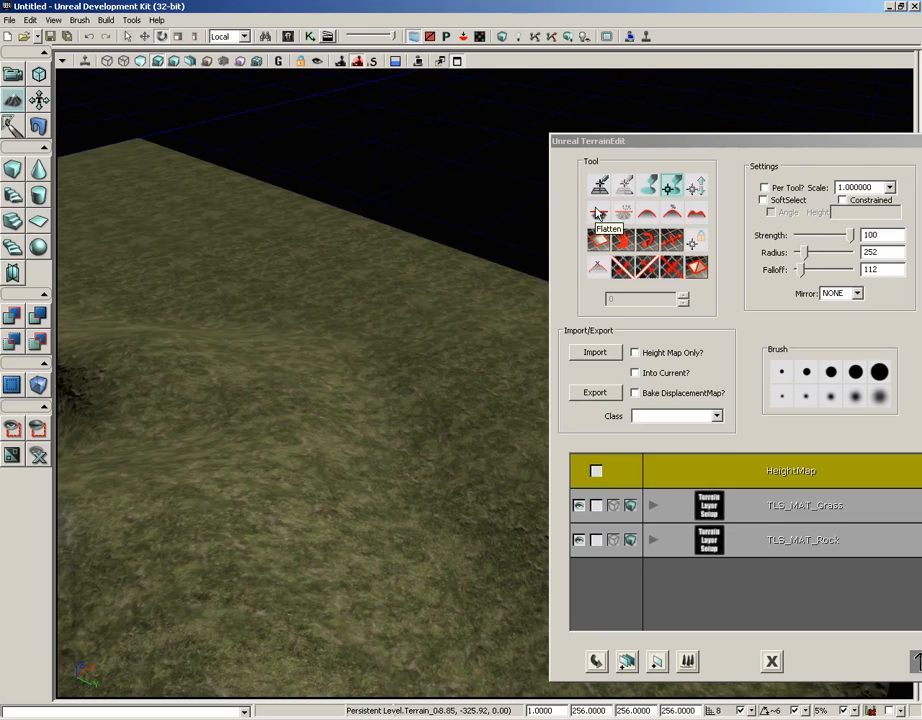
- Switch to the Flatten tool and flatten the grassy slope beside the rock-painted ridge
left_click(597, 213)
left_click_drag(377, 368, 278, 315)
mouse_move(278, 315)
right_mouse_down()
mouse_move(250, 273)
mouse_move(148, 282)
right_mouse_up()
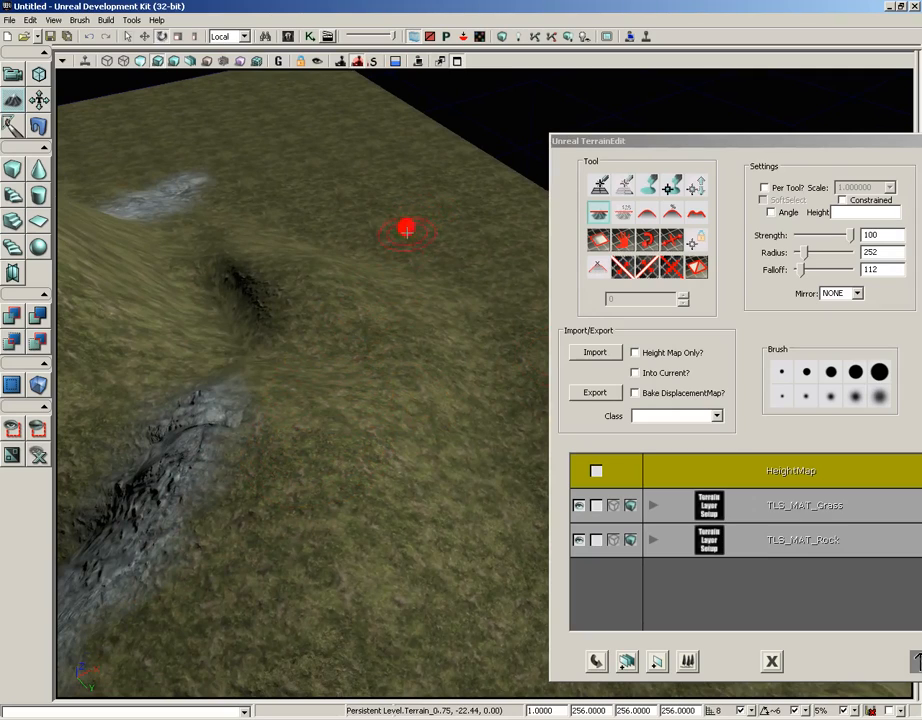
mouse_move(388, 278)
left_mouse_down("ctrl")
mouse_move(379, 317)
mouse_move(350, 354)
mouse_move(348, 401)
mouse_move(315, 477)
mouse_move(371, 272)
left_mouse_up("ctrl")
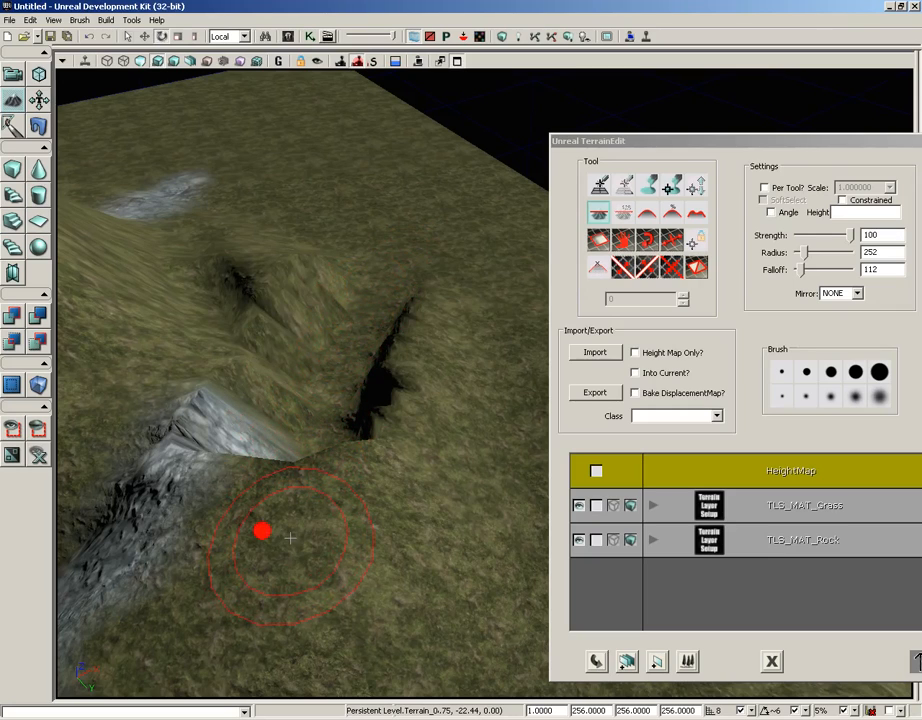
- Flatten more of the grassy slope beside the rock-painted ridge, and soften the bumps left in the ground with the Smooth tool
mouse_move(289, 538)
left_mouse_down("ctrl")
mouse_move(318, 543)
mouse_move(415, 490)
mouse_move(494, 391)
mouse_move(502, 241)
mouse_move(480, 235)
mouse_move(467, 358)
left_mouse_up("ctrl")
mouse_move(459, 368)
right_mouse_down()
mouse_move(489, 369)
mouse_move(565, 152)
mouse_move(432, 90)
mouse_move(311, 372)
mouse_move(475, 377)
right_mouse_up()
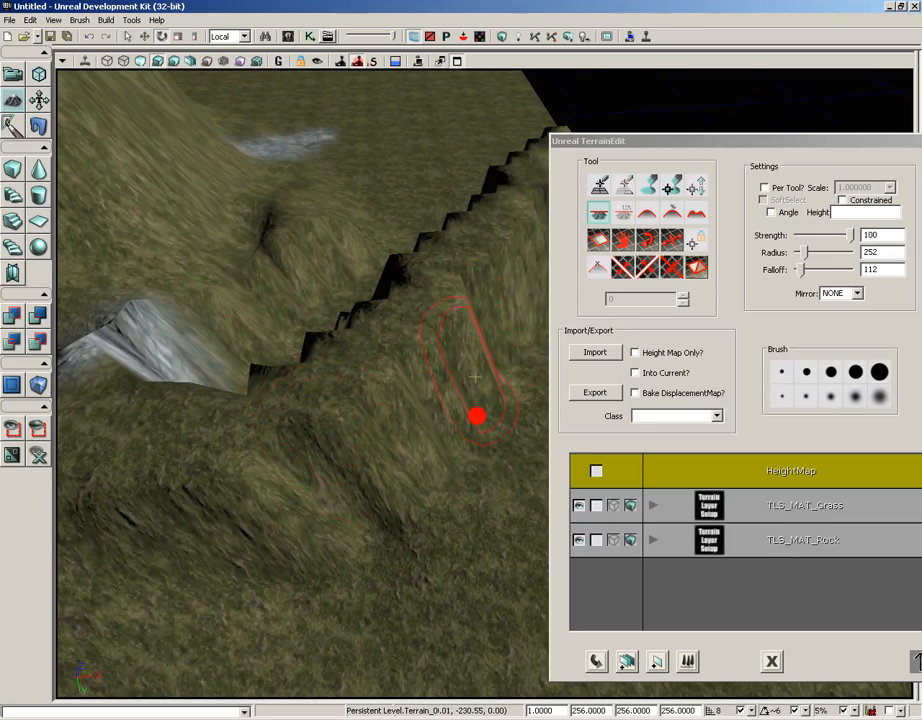
left_click(648, 213)
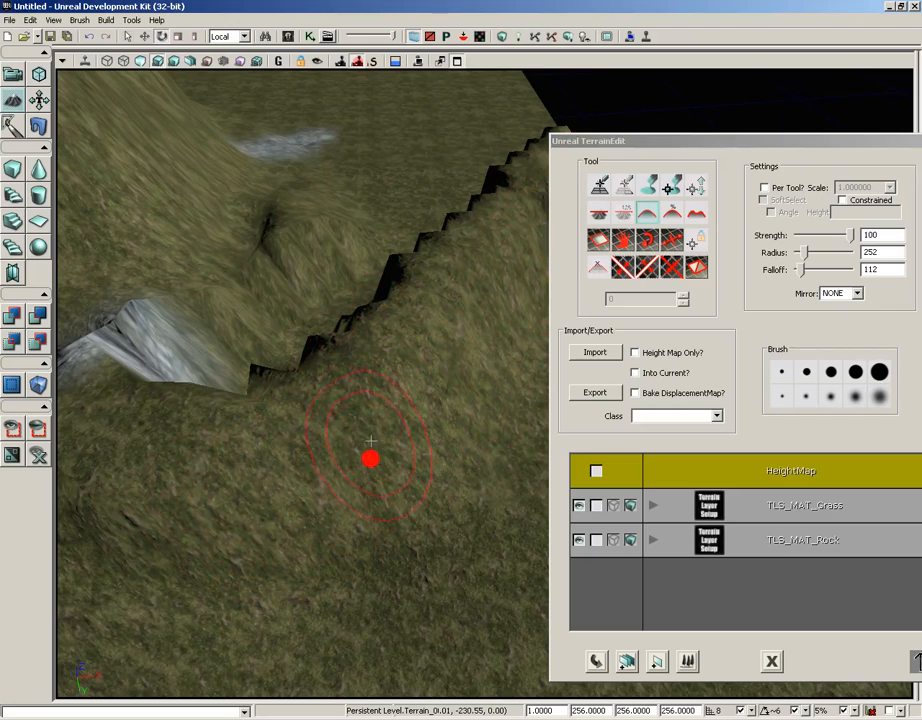
mouse_move(371, 445)
left_mouse_down("ctrl")
mouse_move(342, 471)
mouse_move(249, 506)
left_mouse_up("ctrl")
mouse_move(280, 504)
right_mouse_down("ctrl")
mouse_move(357, 437)
mouse_move(359, 515)
mouse_move(404, 490)
mouse_move(307, 543)
right_mouse_up("ctrl")
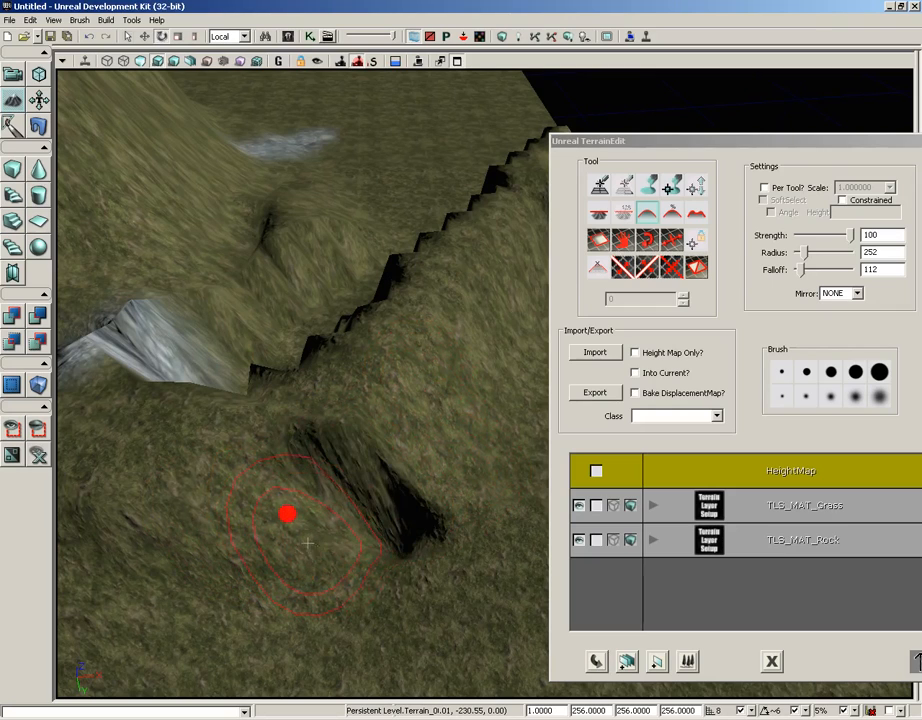
left_click_drag(422, 584, 391, 545, "ctrl")
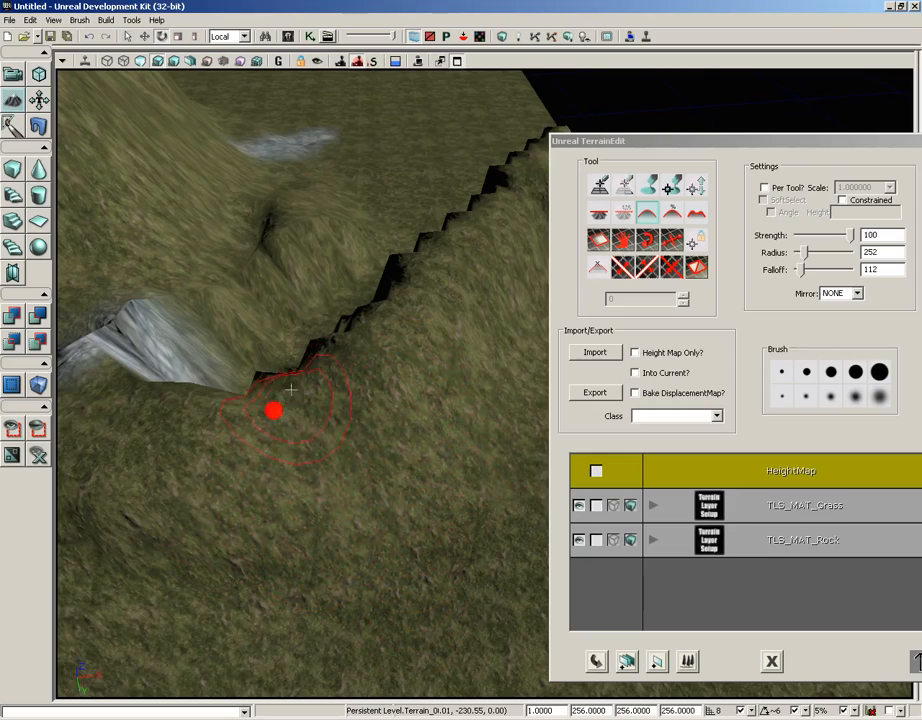
mouse_move(290, 387)
left_mouse_down()
mouse_move(328, 203)
mouse_move(440, 98)
mouse_move(558, 418)
mouse_move(468, 515)
mouse_move(436, 673)
left_mouse_up()
- Switch to the Average tool and even out the dark hollow in the grass beside the steep grassy ridge
mouse_move(298, 323)
left_mouse_down("ctrl")
mouse_move(189, 222)
mouse_move(233, 228)
mouse_move(383, 399)
mouse_move(200, 225)
mouse_move(181, 166)
left_mouse_up("ctrl")
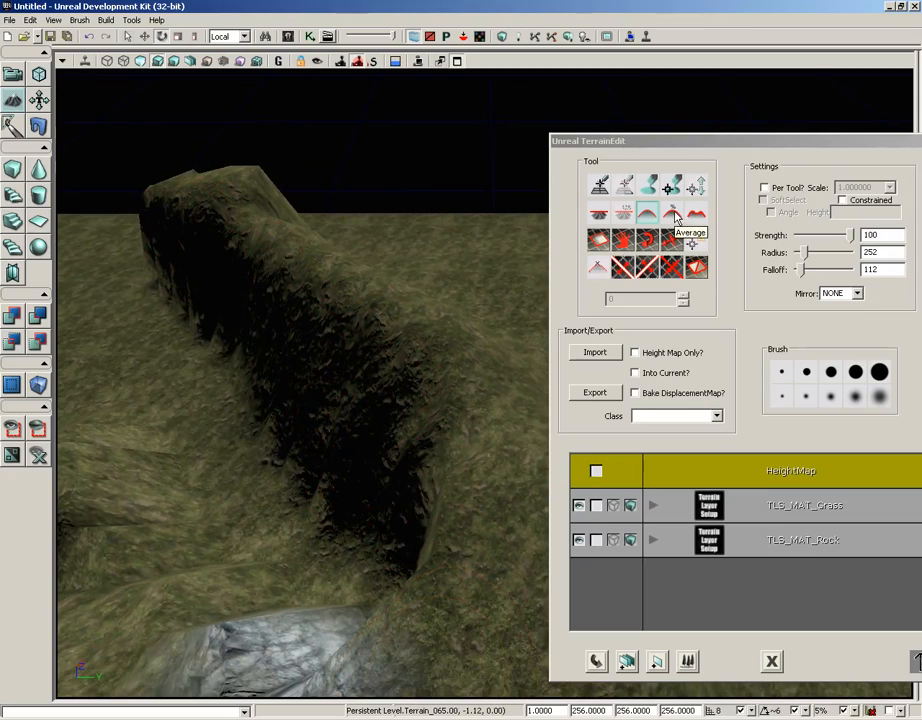
left_click(676, 217)
mouse_move(514, 295)
left_mouse_down()
mouse_move(381, 400)
mouse_move(379, 284)
left_mouse_up()
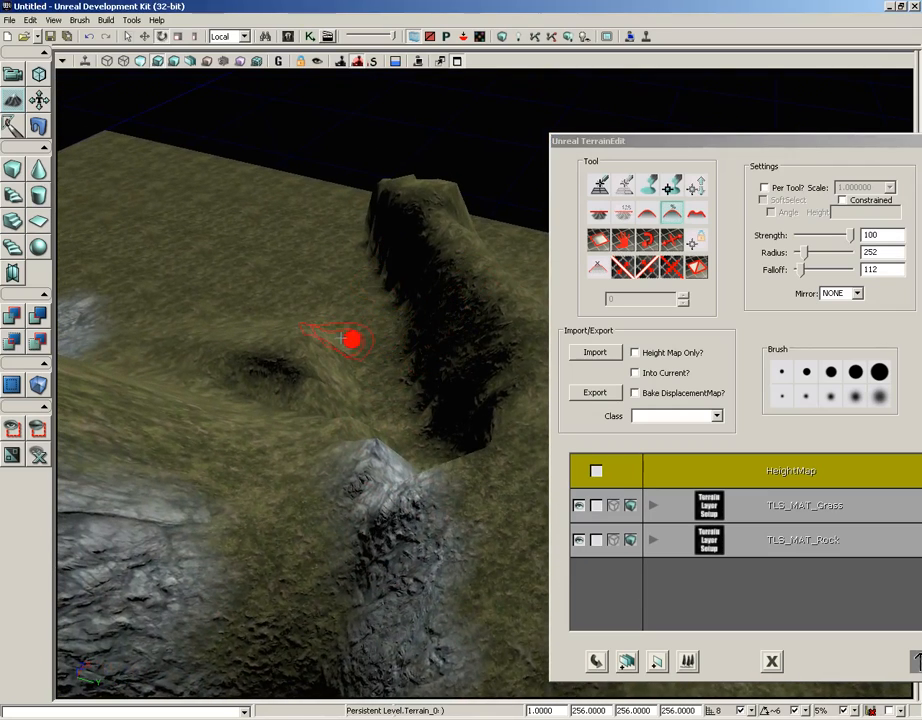
mouse_move(317, 379)
left_mouse_down("ctrl")
mouse_move(359, 371)
mouse_move(350, 334)
mouse_move(290, 353)
mouse_move(341, 358)
mouse_move(312, 385)
mouse_move(367, 352)
mouse_move(282, 373)
left_mouse_up("ctrl")
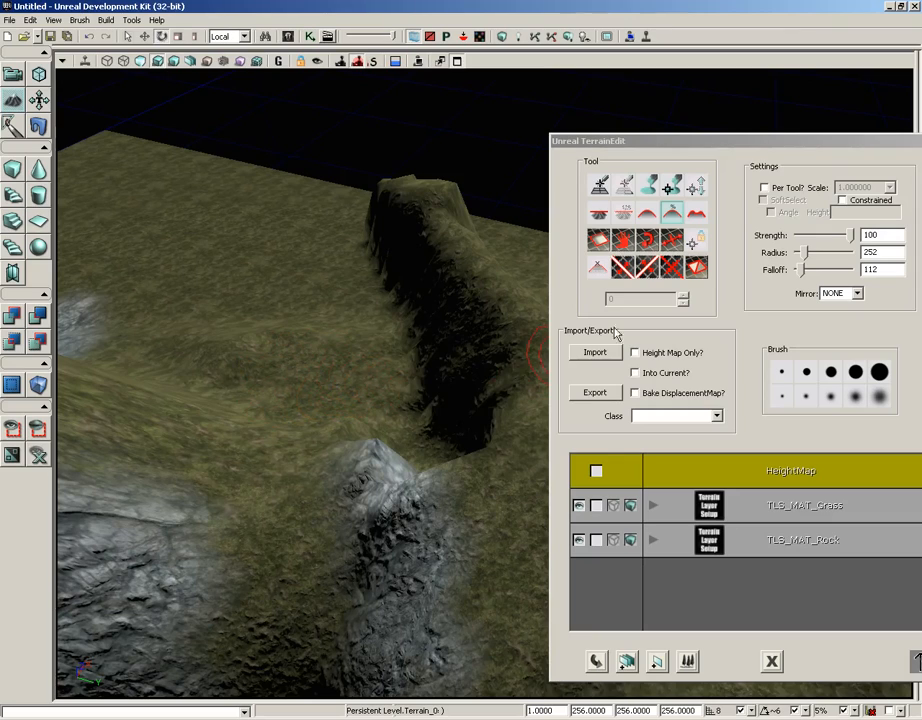
- Roughen the grass beside the ridge into jagged peaks using the Noise tool with radius 1010, and reduce the strength to 18
left_click(697, 218)
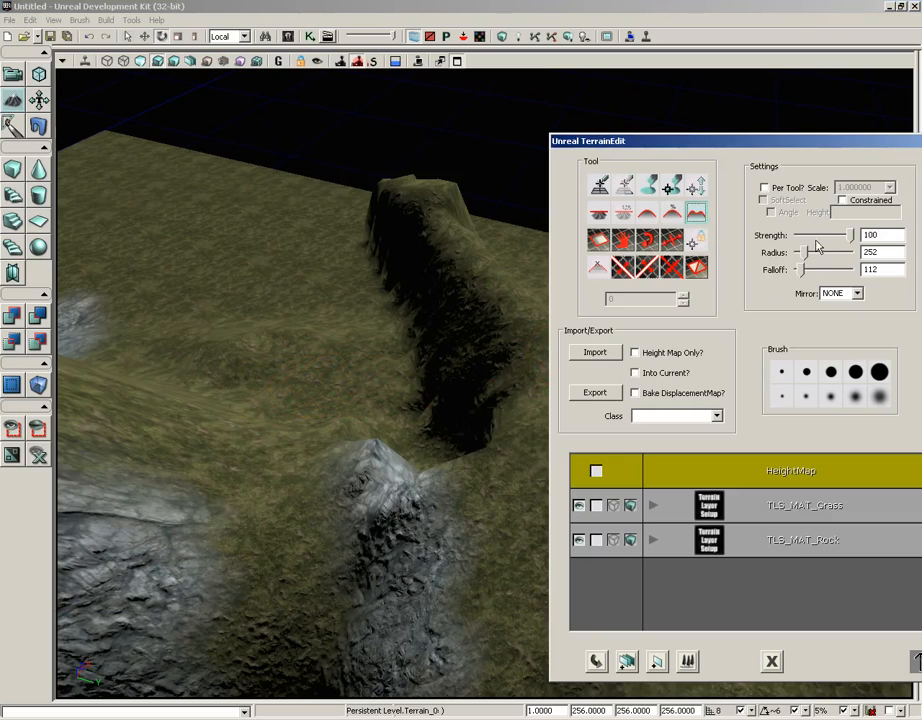
left_click_drag(808, 256, 824, 253)
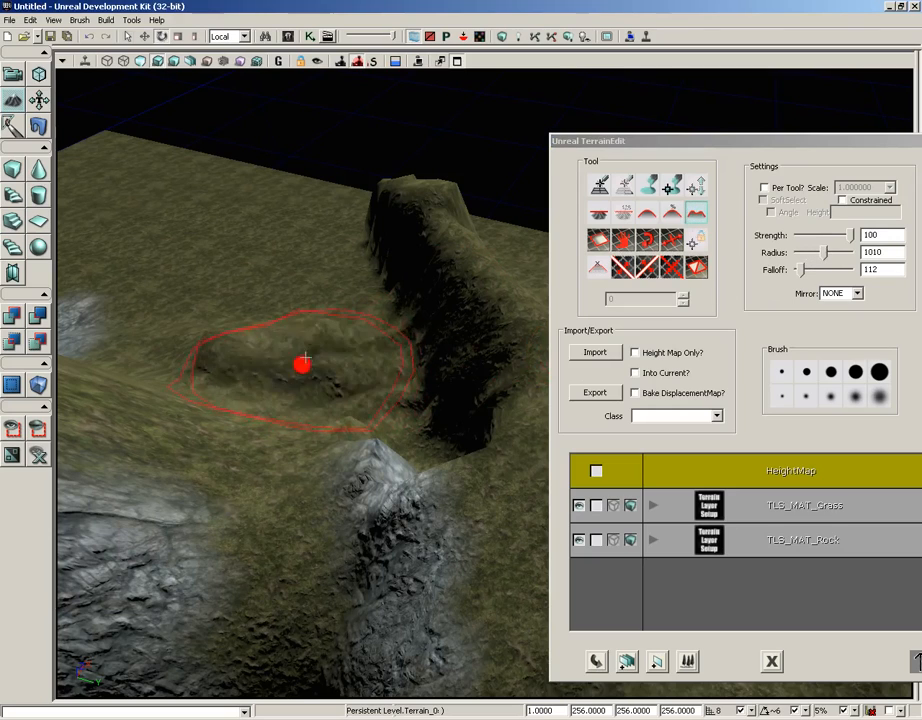
mouse_move(302, 347)
left_mouse_down("ctrl")
mouse_move(360, 362)
mouse_move(204, 292)
mouse_move(318, 340)
mouse_move(403, 337)
mouse_move(280, 300)
mouse_move(305, 335)
mouse_move(210, 225)
left_mouse_up("ctrl")
left_click_drag(849, 236, 810, 235)
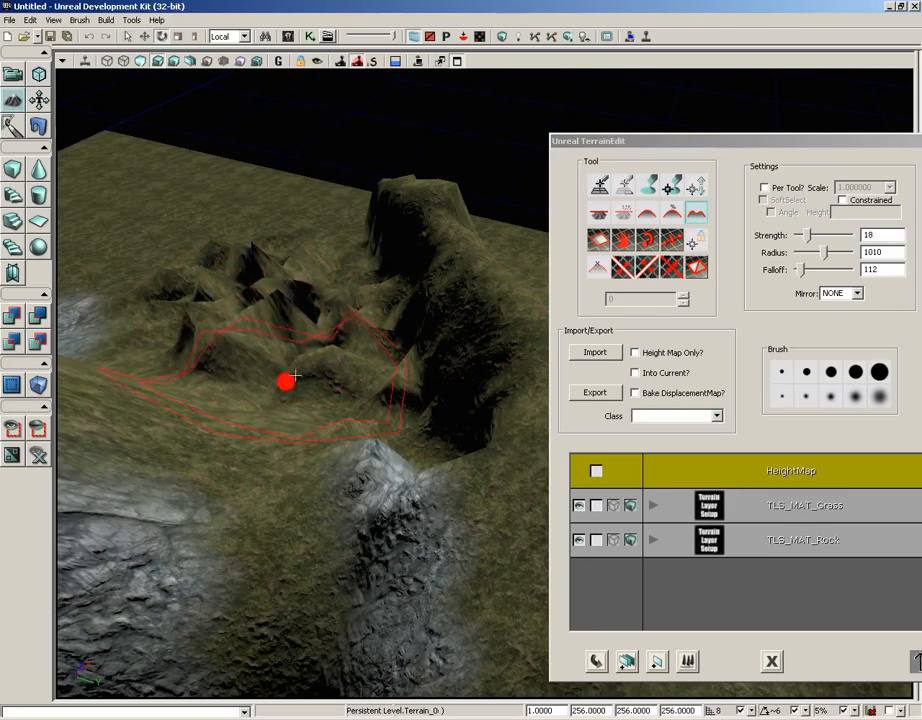
- Switch to the Smooth tool and smooth down the jagged peaks beside the ridge at strength 18
left_click(649, 217)
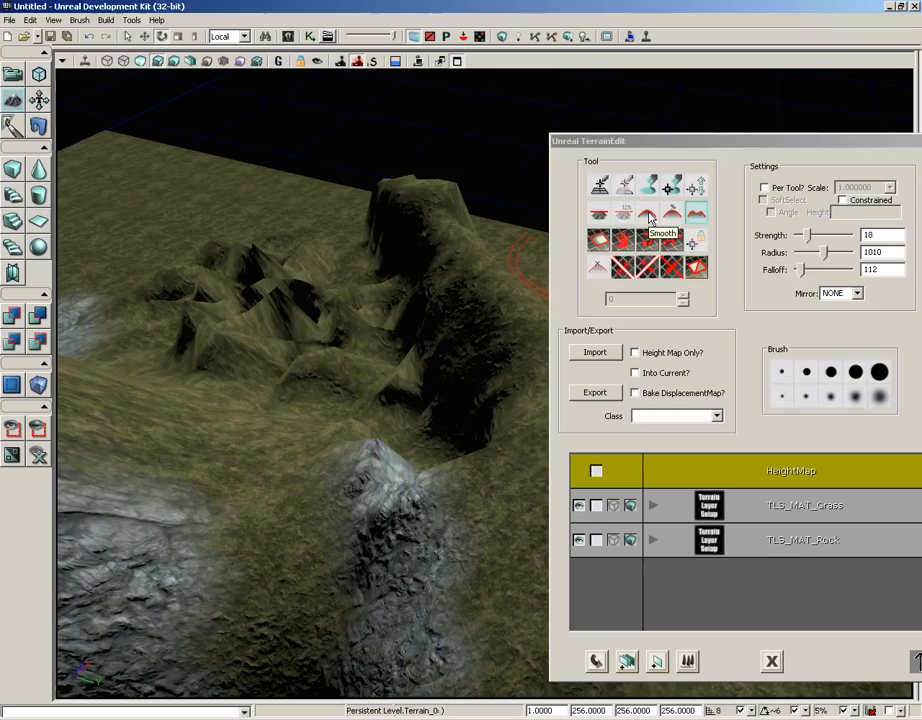
mouse_move(400, 372)
left_mouse_down()
mouse_move(216, 298)
mouse_move(255, 323)
mouse_move(323, 305)
mouse_move(316, 335)
left_mouse_up()
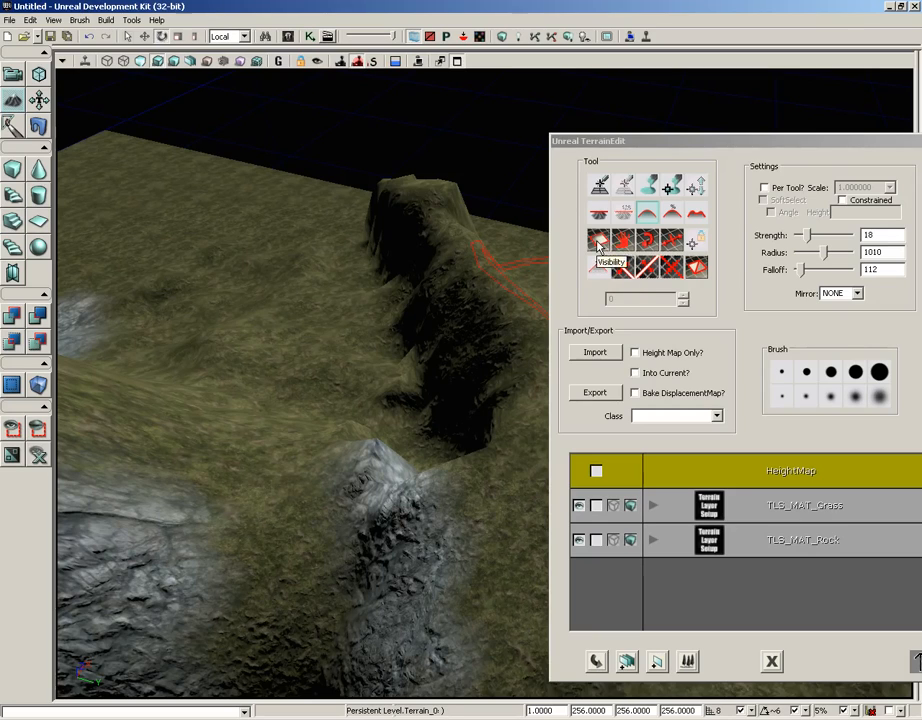
left_click_drag(414, 317, 281, 653)
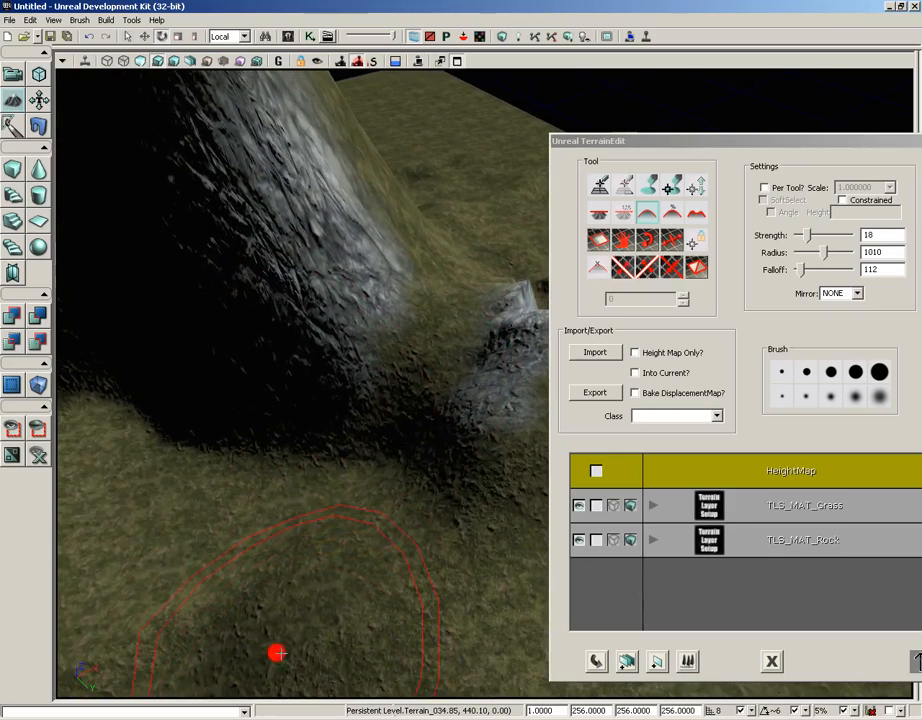
- Cut and refill a hole in the ground beside the rocky ridge using the Visibility tool with strength 52 and radius 252
left_click(808, 236)
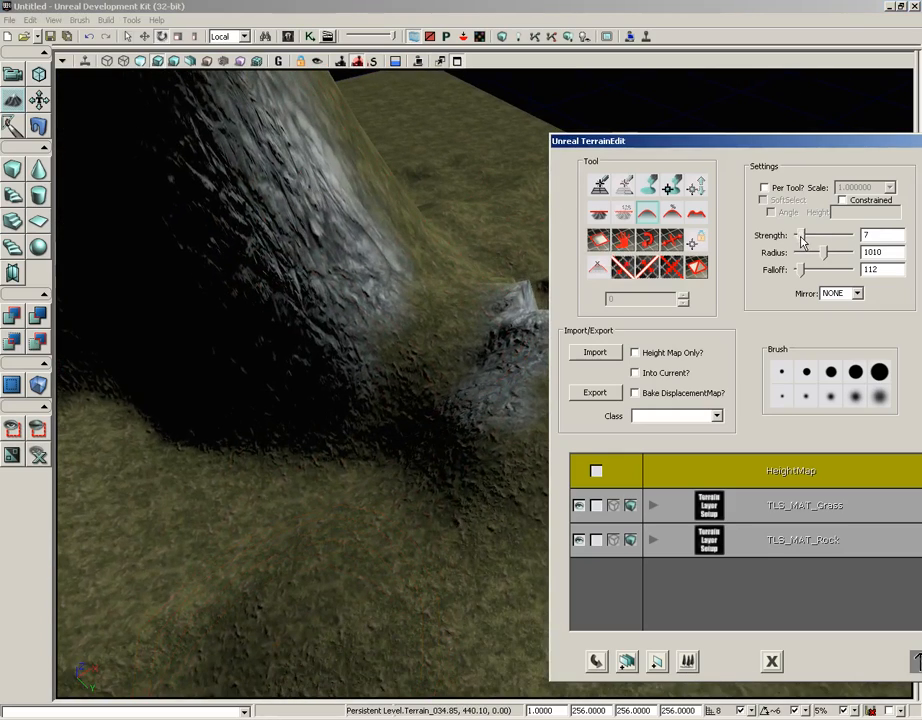
mouse_move(800, 240)
left_mouse_down()
mouse_move(822, 240)
mouse_move(800, 253)
left_mouse_up()
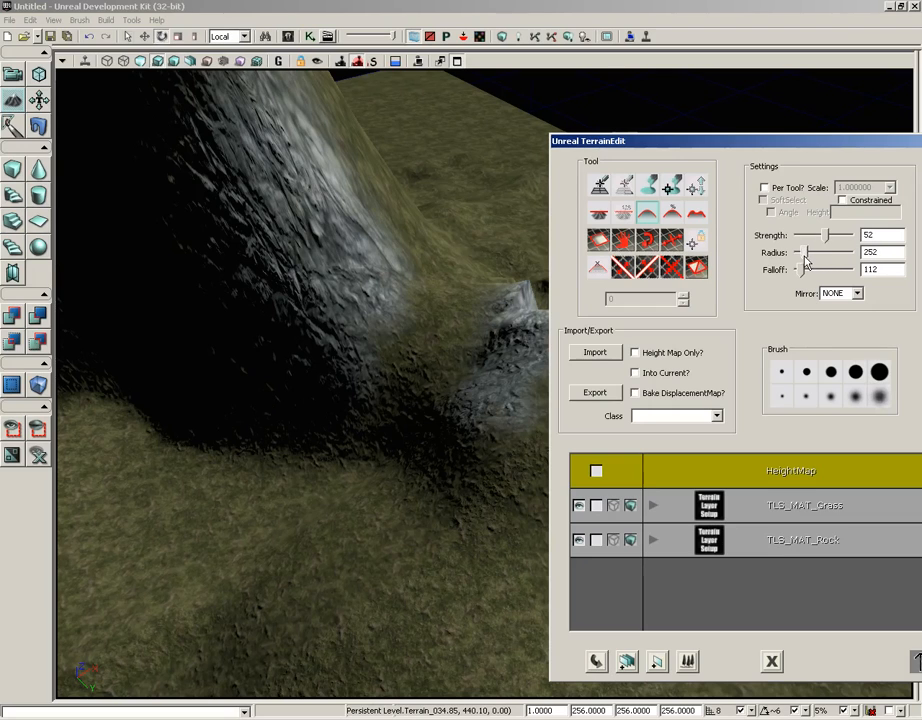
left_click_drag(401, 387, 418, 370)
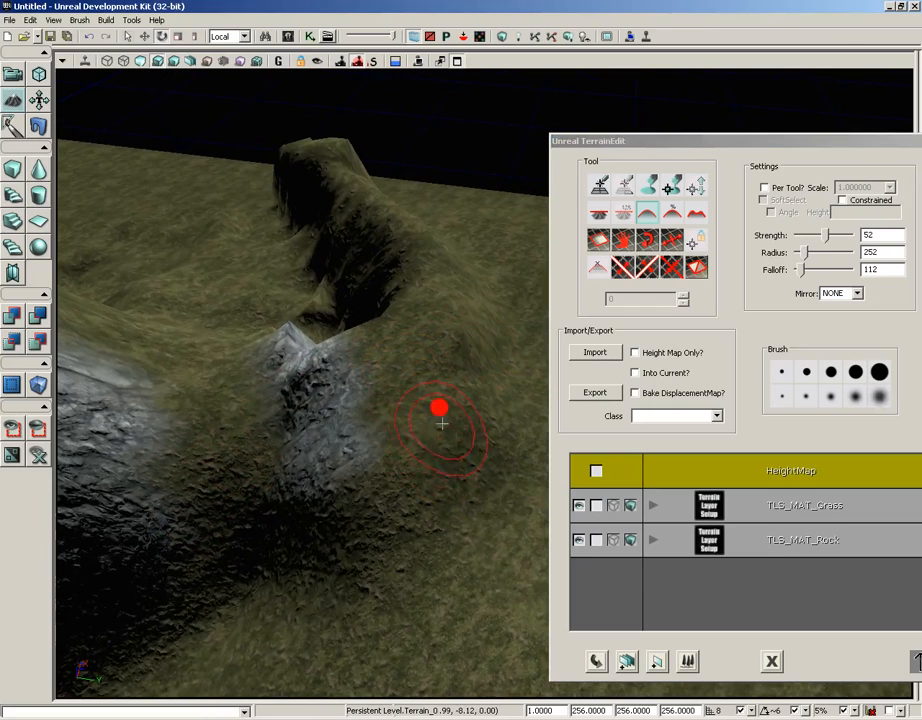
left_click(598, 243)
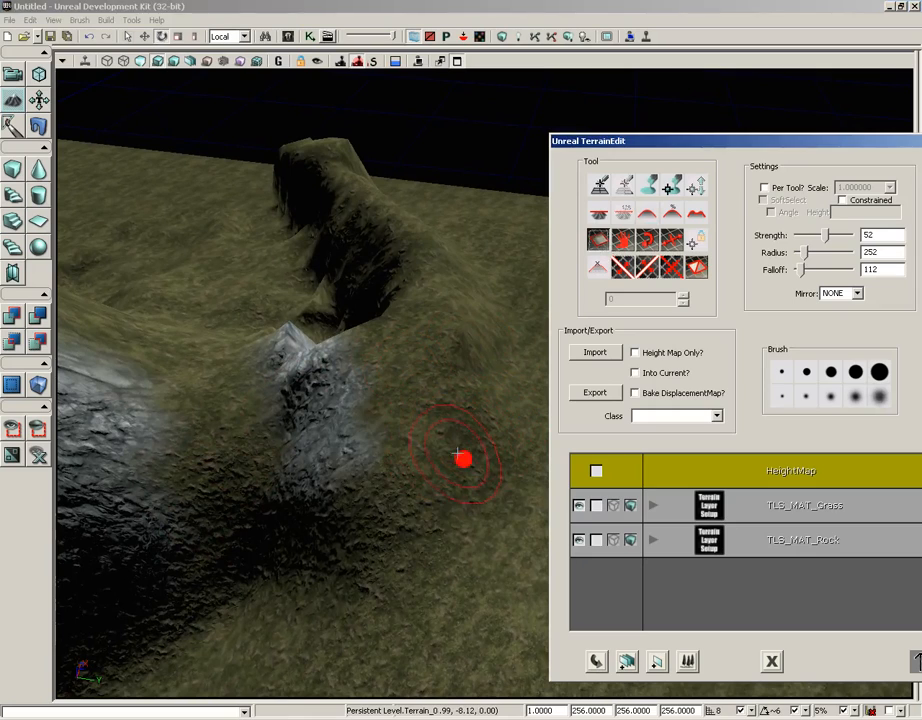
mouse_move(459, 455)
left_mouse_down("ctrl")
mouse_move(434, 465)
mouse_move(411, 500)
mouse_move(458, 374)
mouse_move(534, 438)
mouse_move(522, 505)
mouse_move(477, 478)
mouse_move(749, 335)
mouse_move(523, 214)
mouse_move(469, 703)
mouse_move(451, 630)
left_mouse_up("ctrl")
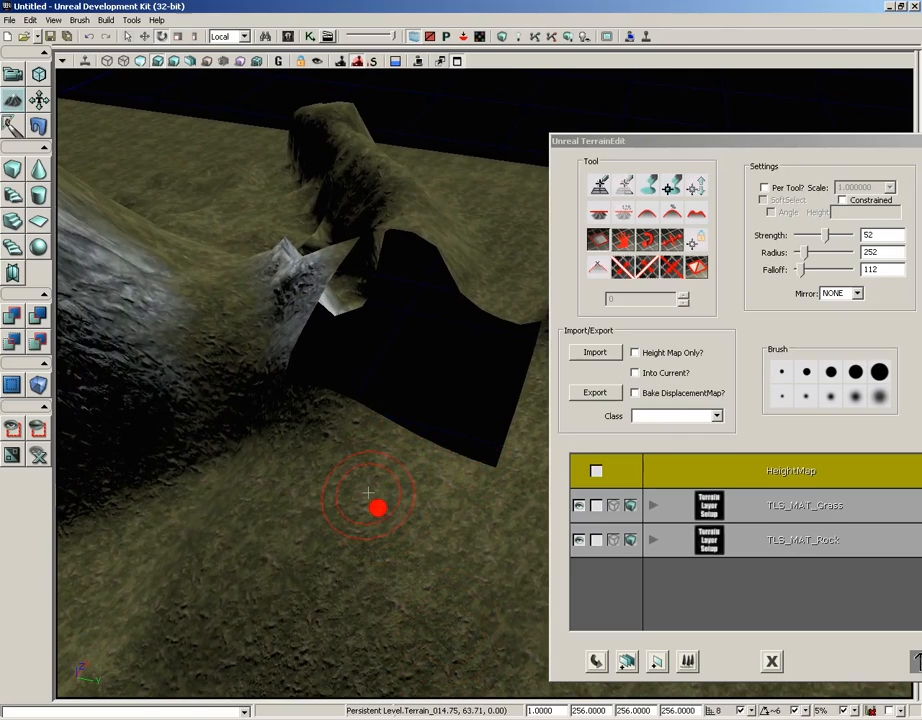
mouse_move(368, 492)
left_mouse_down()
mouse_move(309, 436)
mouse_move(259, 414)
mouse_move(302, 395)
mouse_move(362, 503)
left_mouse_up()
right_click_drag(436, 527, 529, 502, "ctrl")
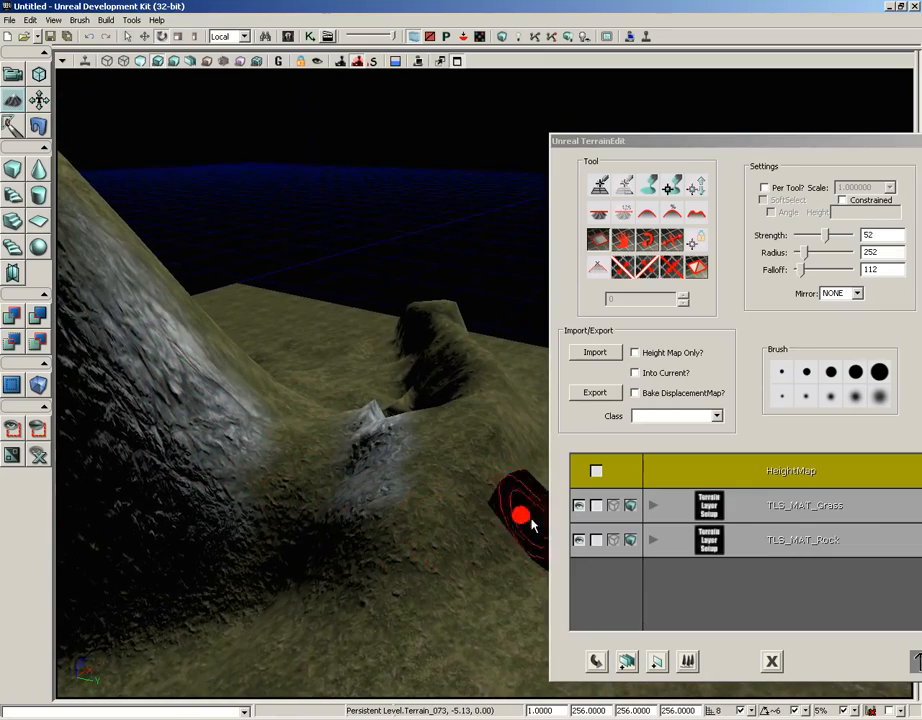
- Cut a hole through the base of the grassy hill, restore the surface, and cut the opening again
mouse_move(510, 518)
left_mouse_down()
mouse_move(445, 513)
mouse_move(270, 300)
mouse_move(175, 208)
left_mouse_up()
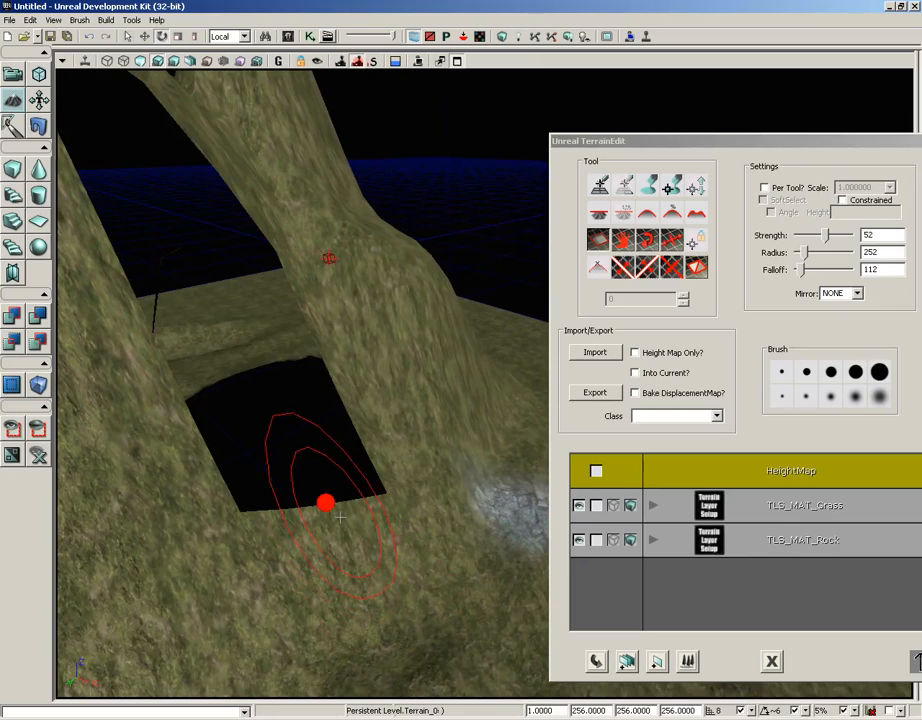
left_click(380, 572, "ctrl")
right_click(380, 572, "ctrl")
right_click_drag(321, 461, 380, 572, "ctrl")
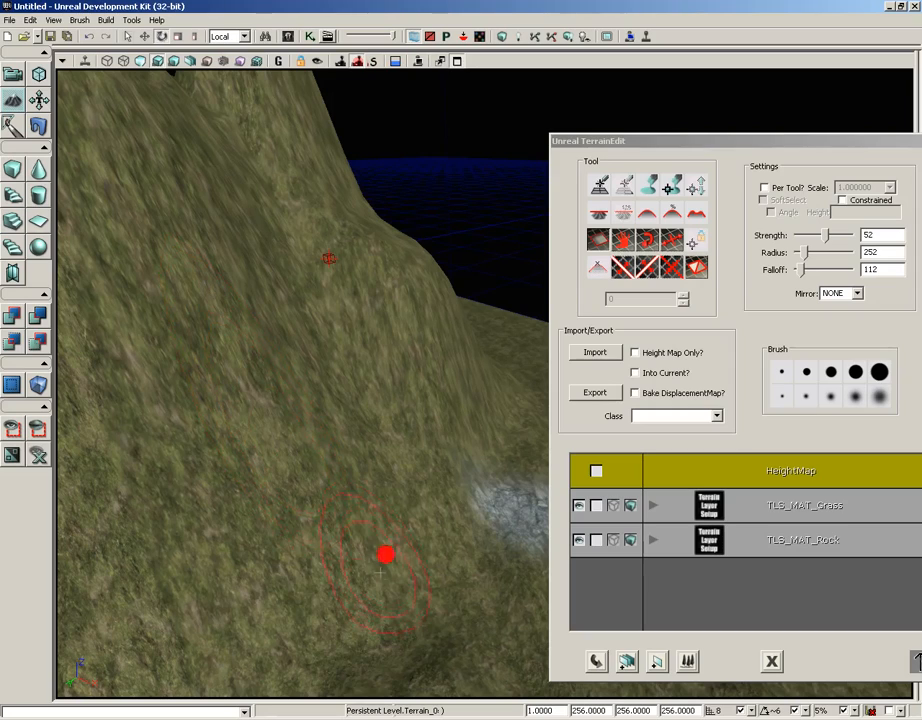
left_click_drag(381, 572, 389, 603, "ctrl")
right_click_drag(457, 440, 449, 593)
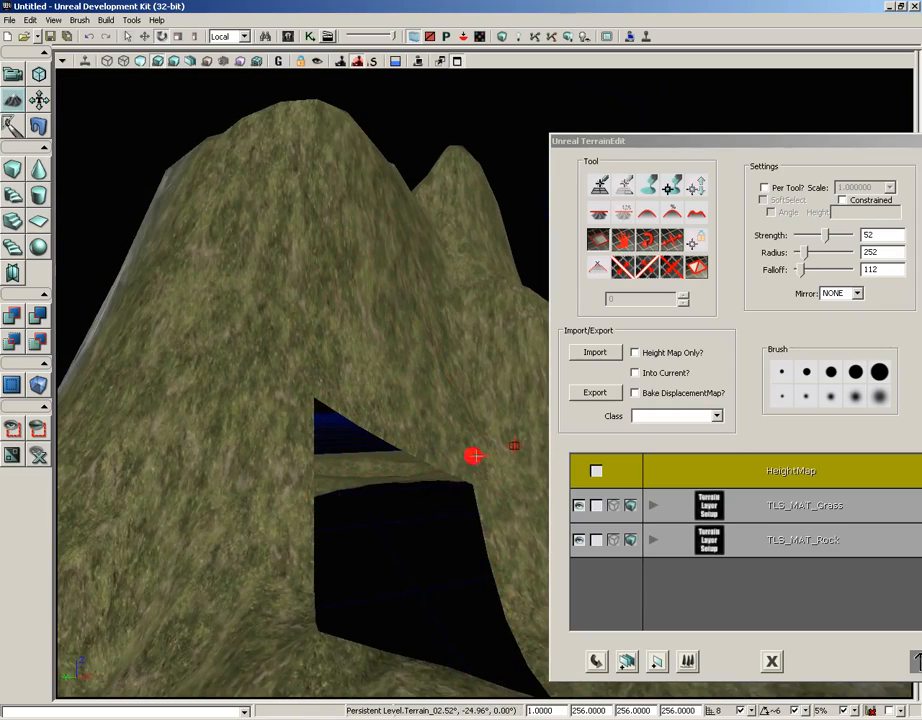
- Start an in-editor play session from the grass in front of the hillside hole and walk to the hole's edge
mouse_move(280, 508)
right_mouse_down()
mouse_move(280, 688)
mouse_move(358, 392)
mouse_move(296, 501)
right_mouse_up()
right_click(284, 537)
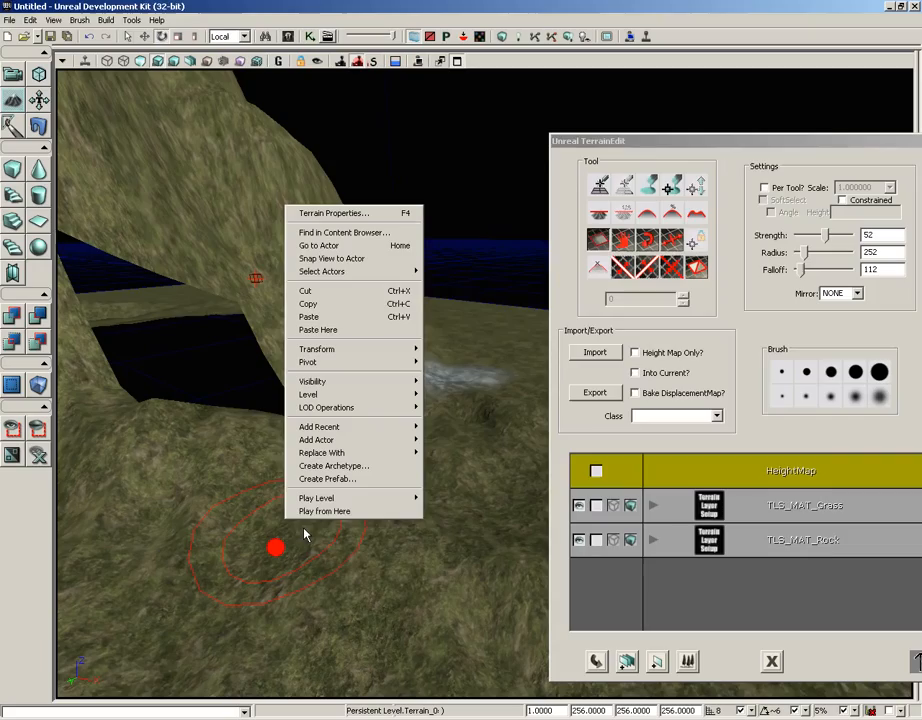
left_click(320, 511)
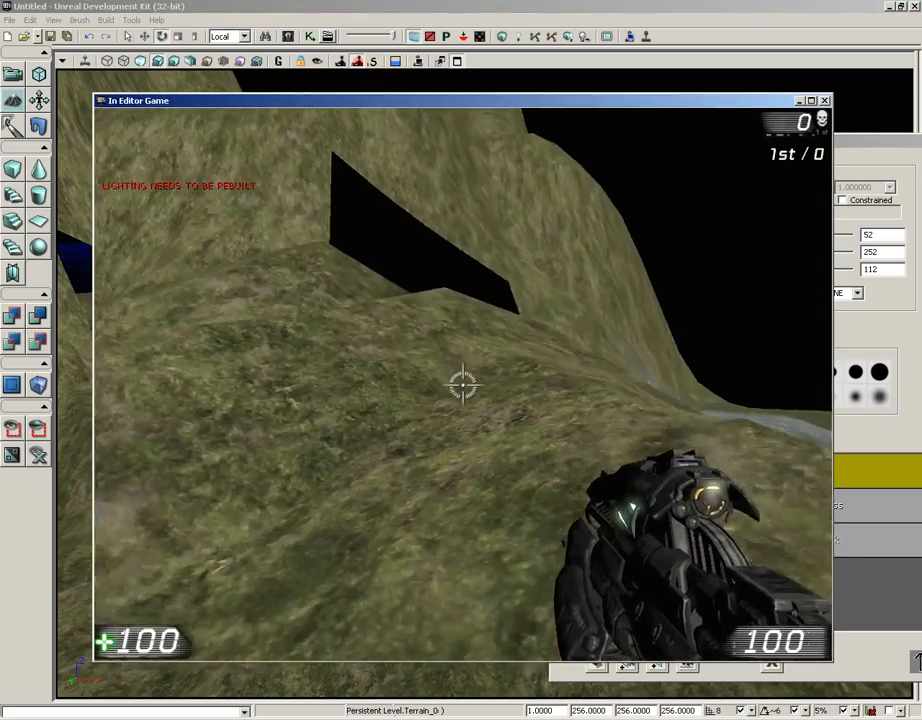
key("w")
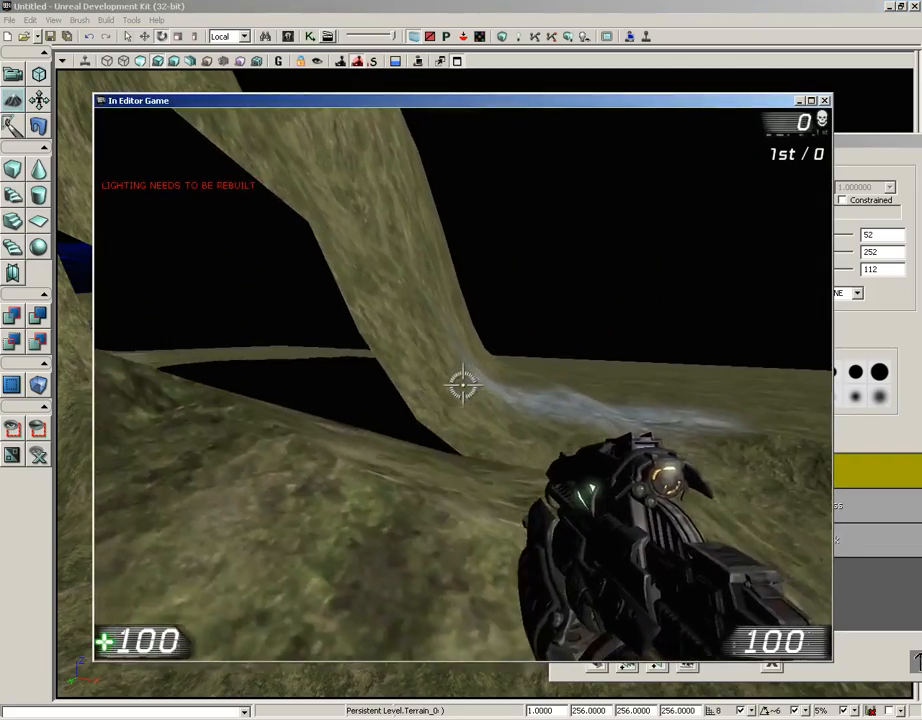
key("a")
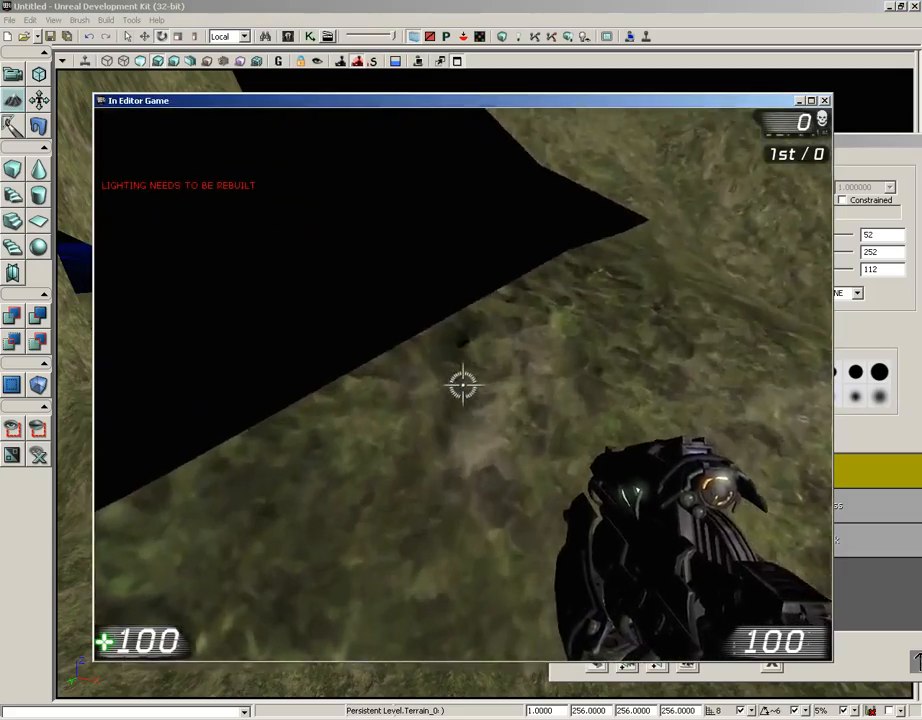
- Fire the weapon into the hole and at the ground beside it, move into the hole, and end the play session
left_click(462, 385)
left_click(462, 385)
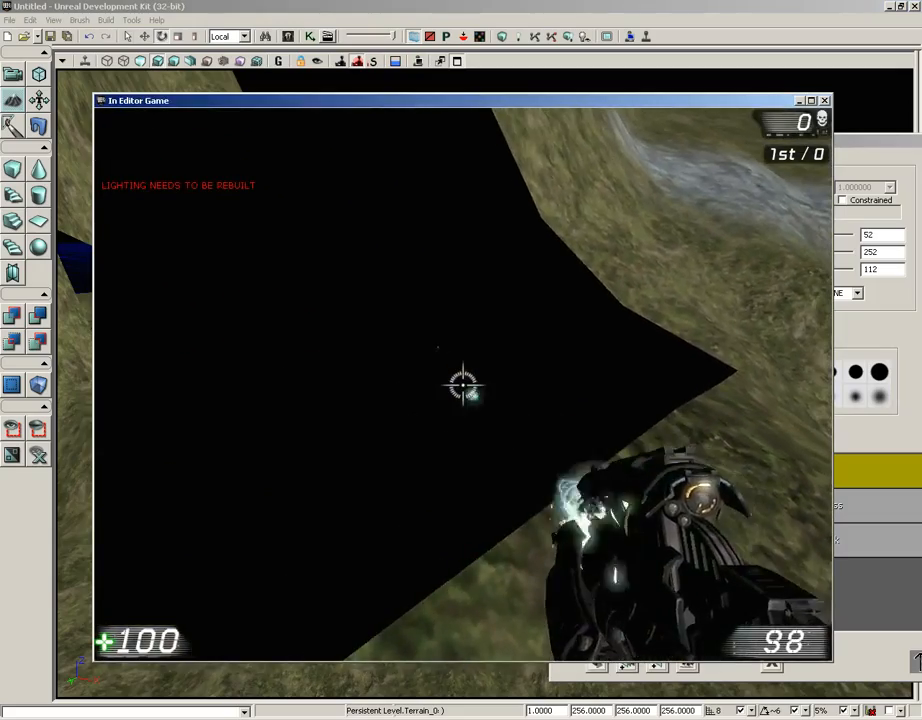
left_click(462, 385)
left_click(462, 385)
left_click(462, 385)
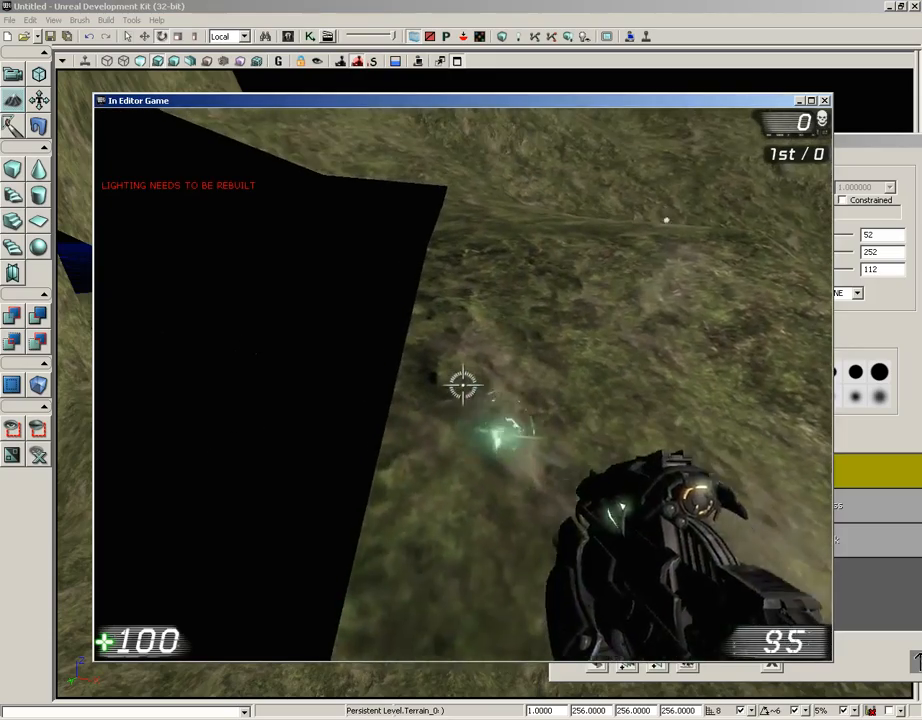
left_click(462, 385)
left_click(462, 385)
left_click(462, 385)
left_click(462, 385)
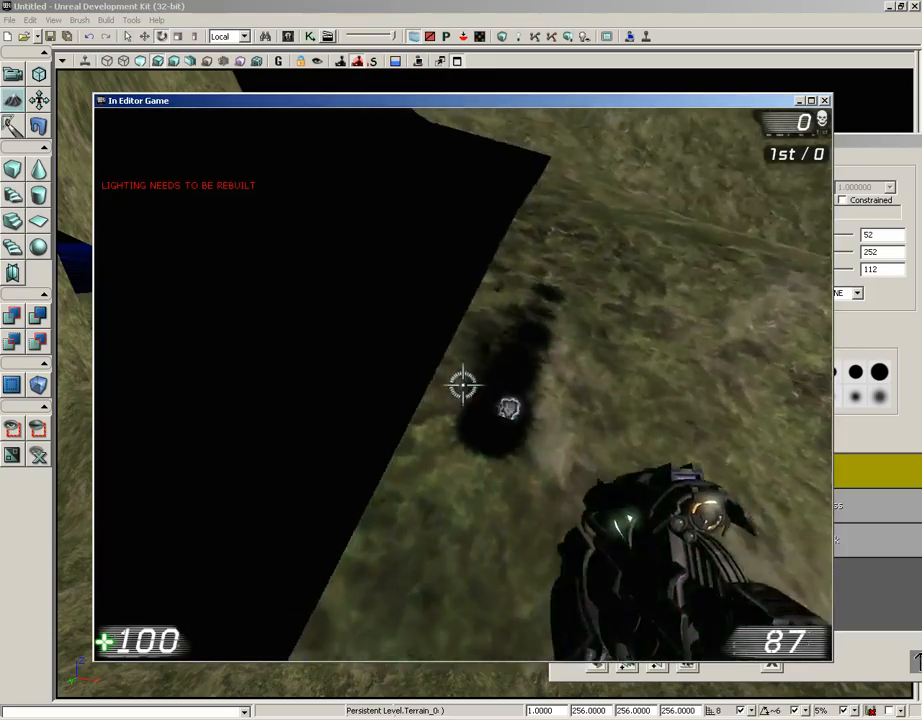
left_click(462, 385)
left_click(462, 385)
left_click(462, 385)
left_click(462, 385)
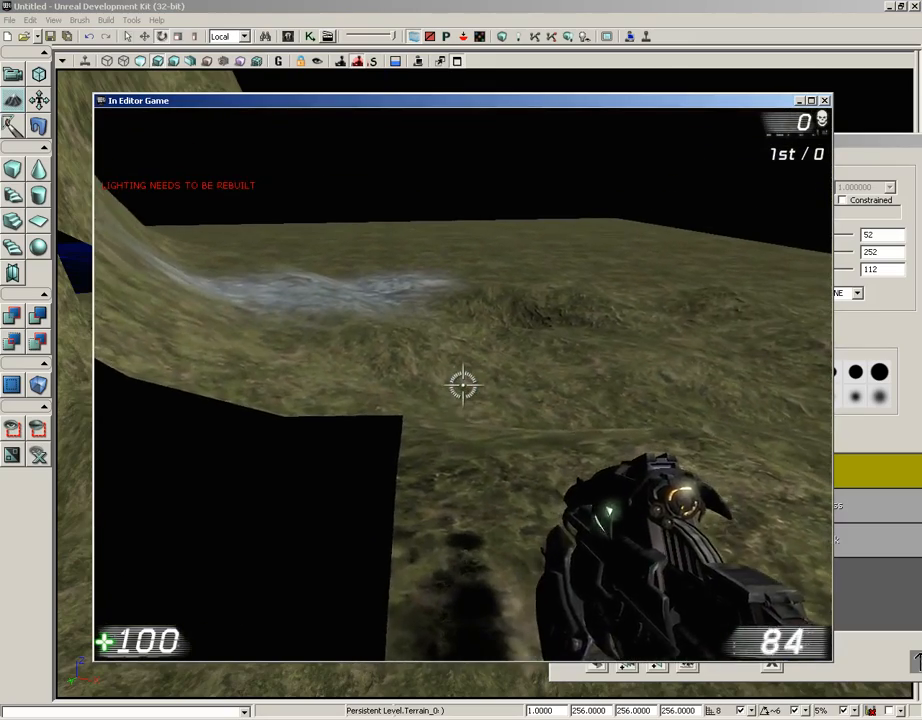
key("a")
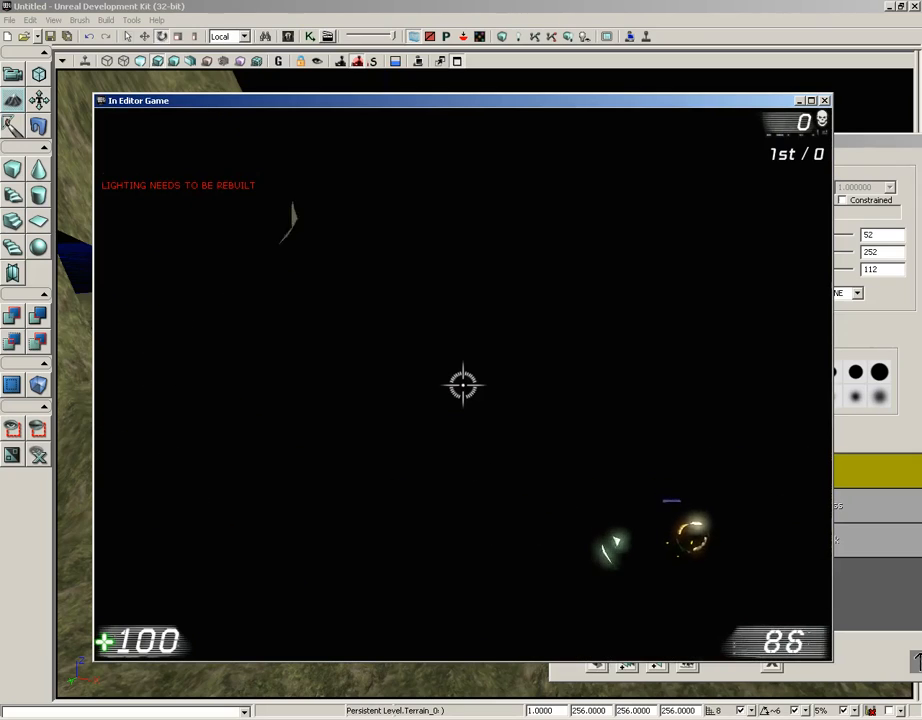
key("Escape")
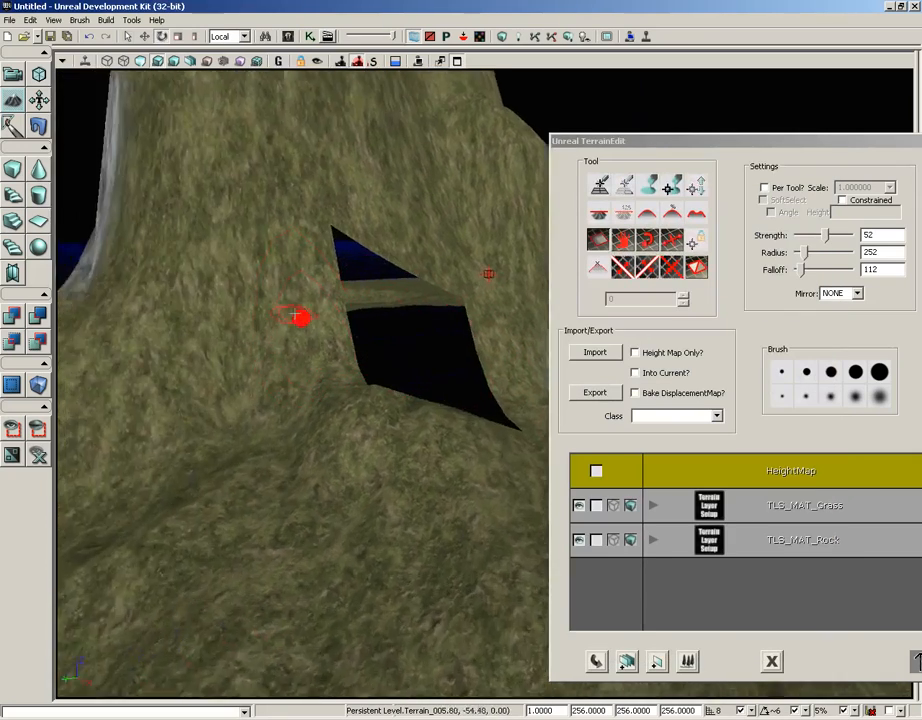
- Inspect the hole in the hillside up close, and preview a split line across the grassy hill
left_click_drag(295, 314, 360, 125)
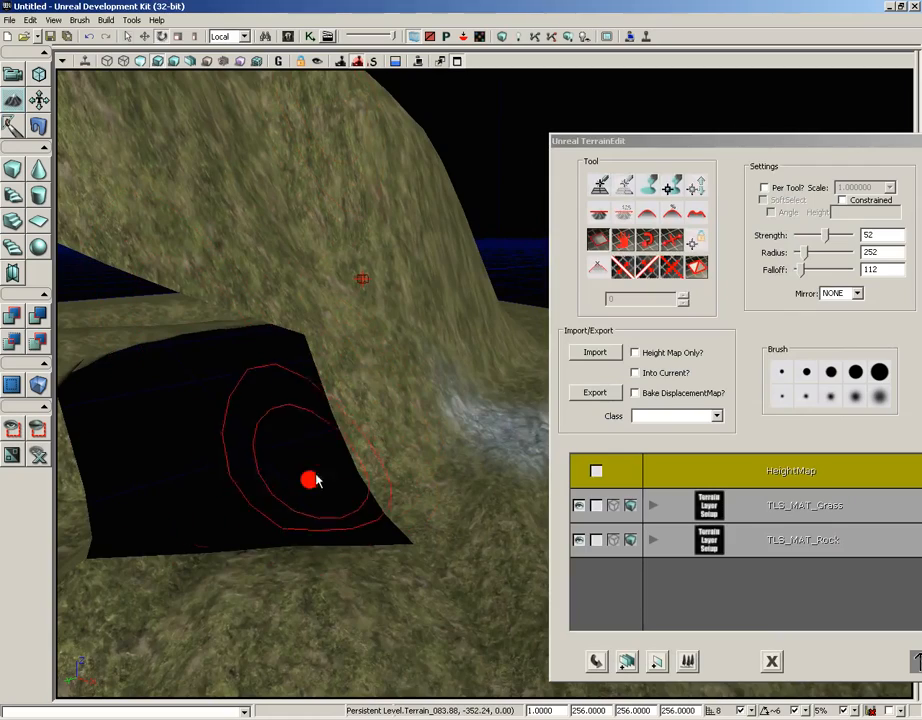
right_click_drag(416, 407, 346, 407)
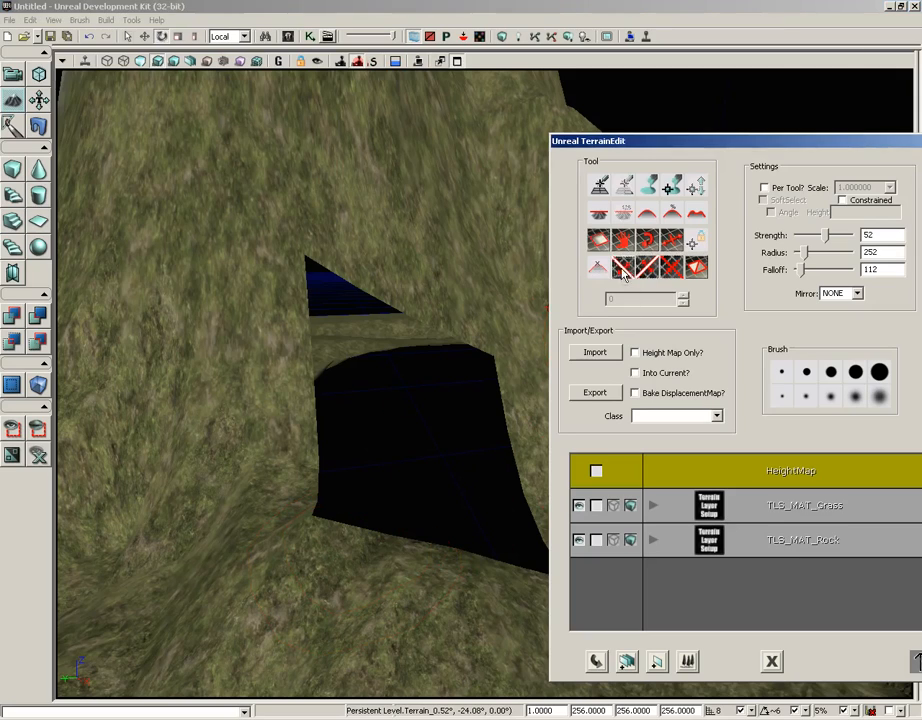
mouse_move(190, 364)
left_mouse_down()
mouse_move(250, 430)
mouse_move(320, 480)
left_mouse_up()
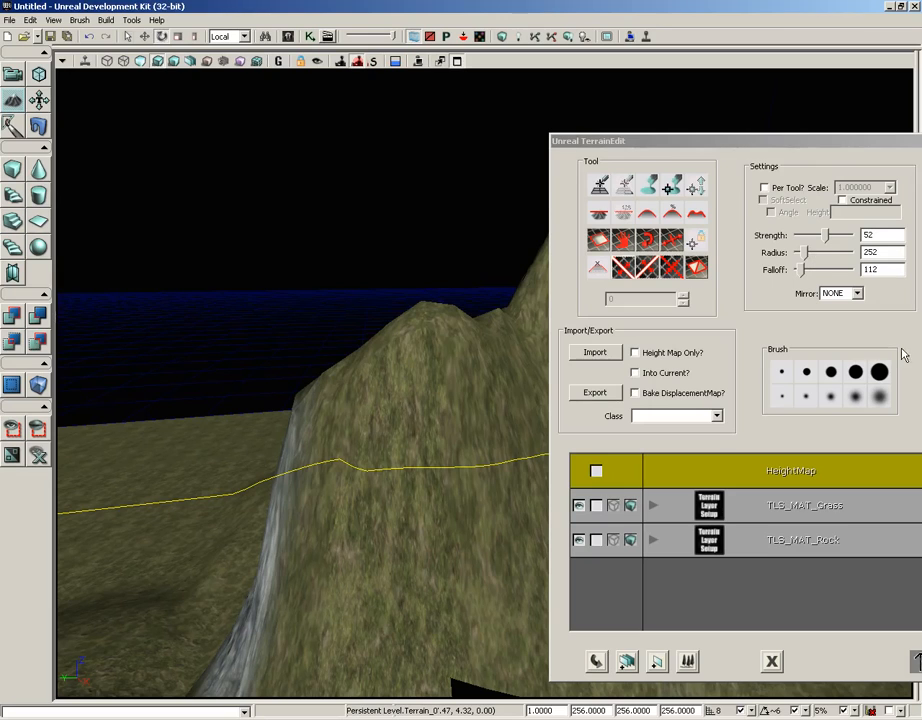
- Turn on the terrain wireframe display around the grassy hill and its hole
left_click_drag(838, 147, 559, 153)
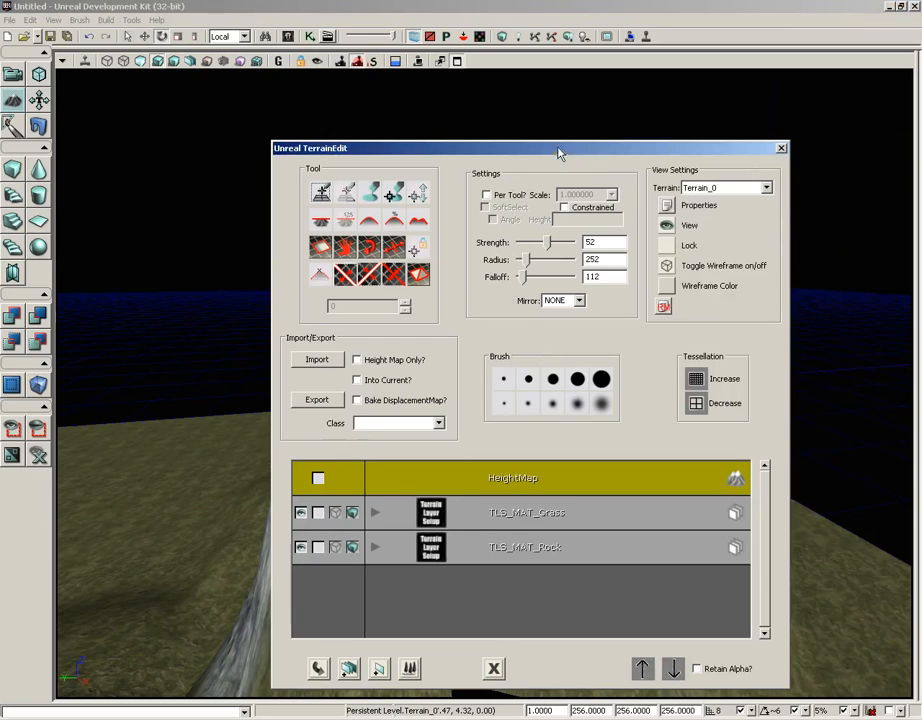
left_click(666, 266)
left_click_drag(640, 148, 909, 167)
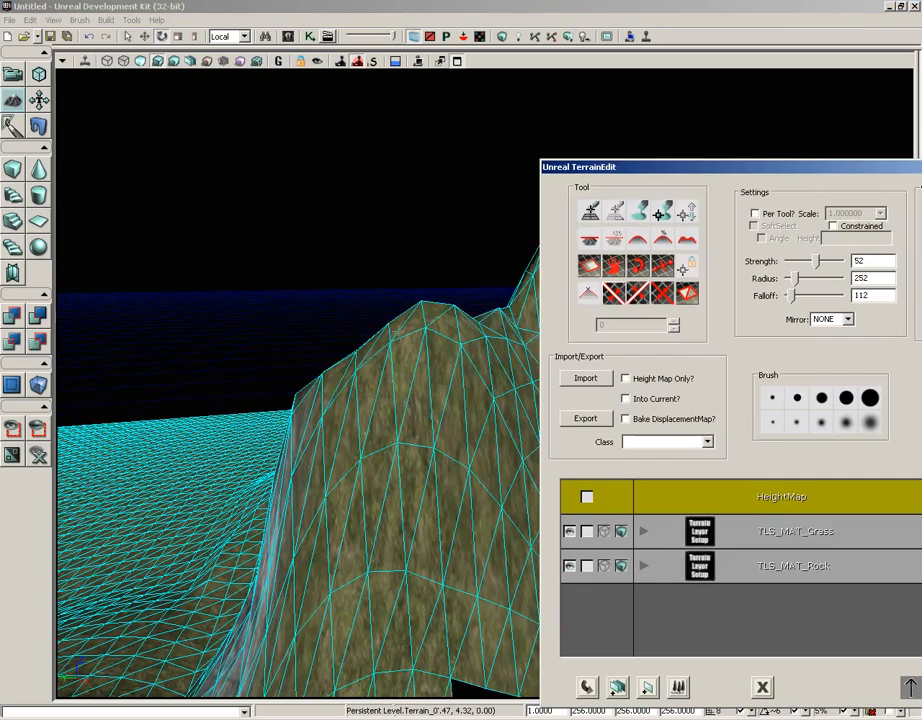
mouse_move(397, 330)
right_mouse_down()
mouse_move(323, 420)
mouse_move(322, 384)
right_mouse_up()
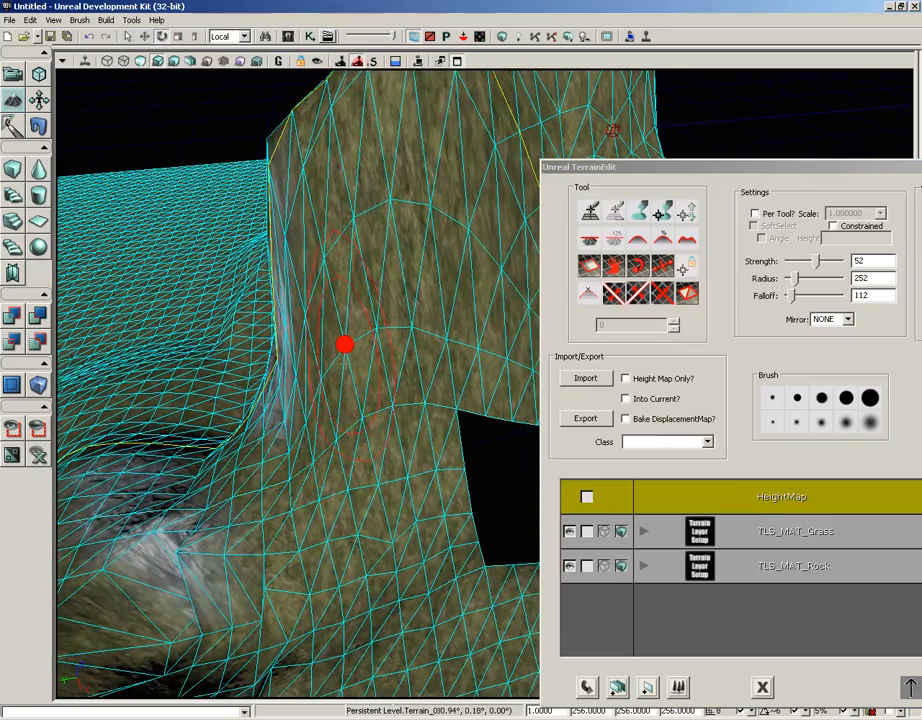
- Flip the triangle orientation of several terrain quads on the rocky ground at the foot of the hill, and flip them back
left_click(668, 289)
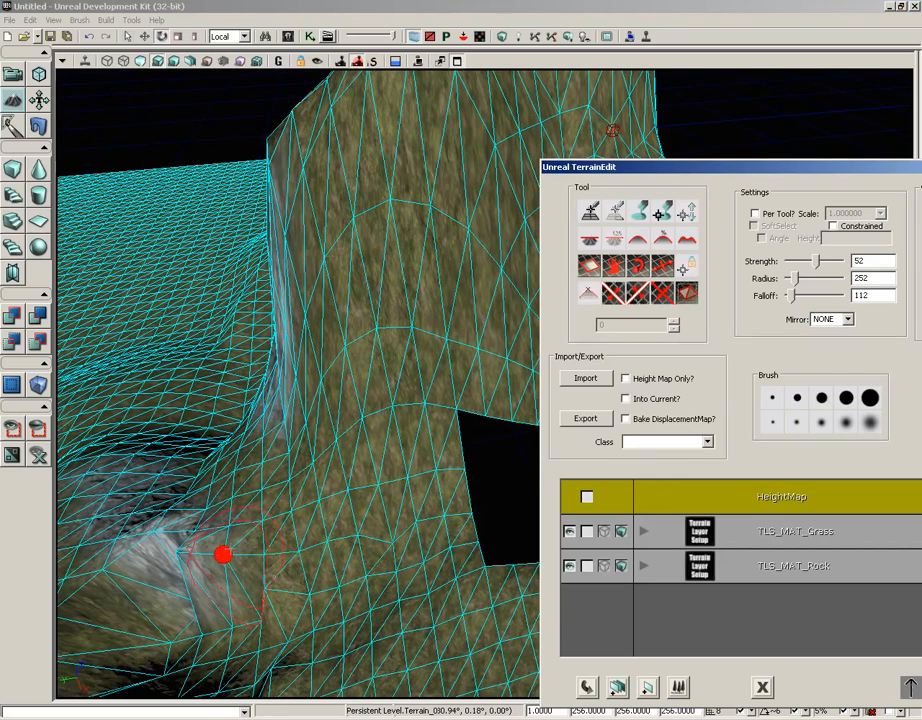
left_click(222, 553)
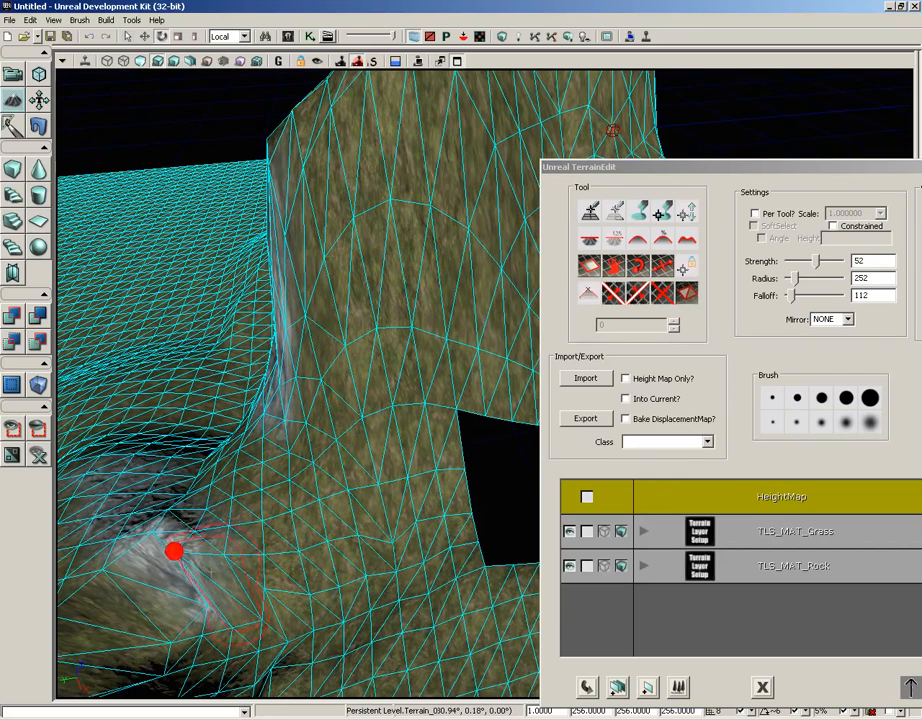
left_click(210, 572, "ctrl")
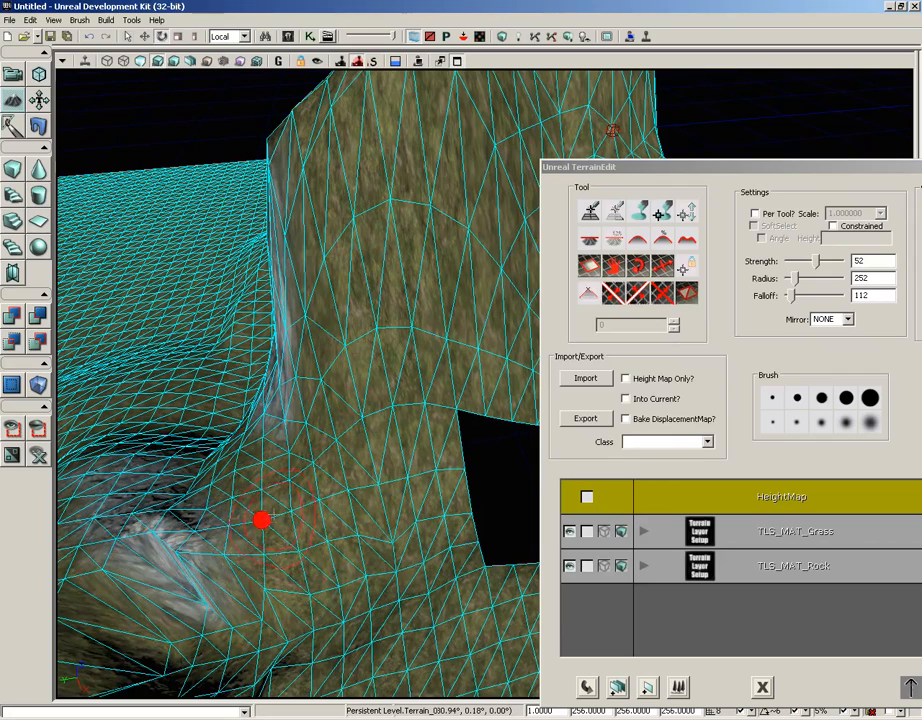
mouse_move(313, 461)
left_mouse_down("ctrl")
mouse_move(264, 588)
mouse_move(261, 520)
mouse_move(262, 619)
mouse_move(309, 594)
mouse_move(263, 413)
mouse_move(206, 508)
left_mouse_up("ctrl")
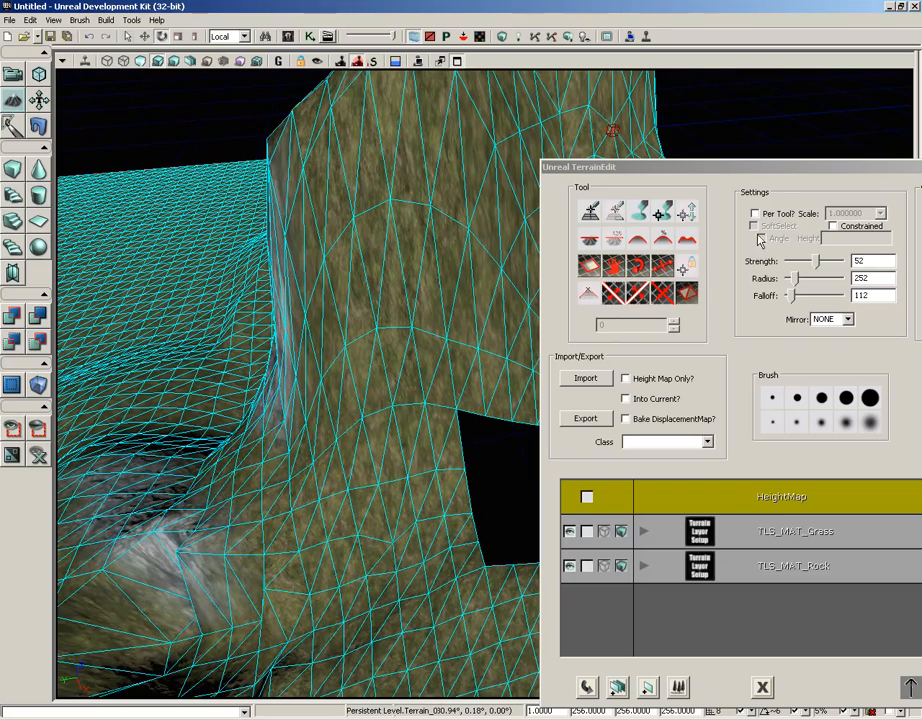
- Switch to the vertex editing tool and check the available Scale choices
left_click_drag(787, 175, 530, 166)
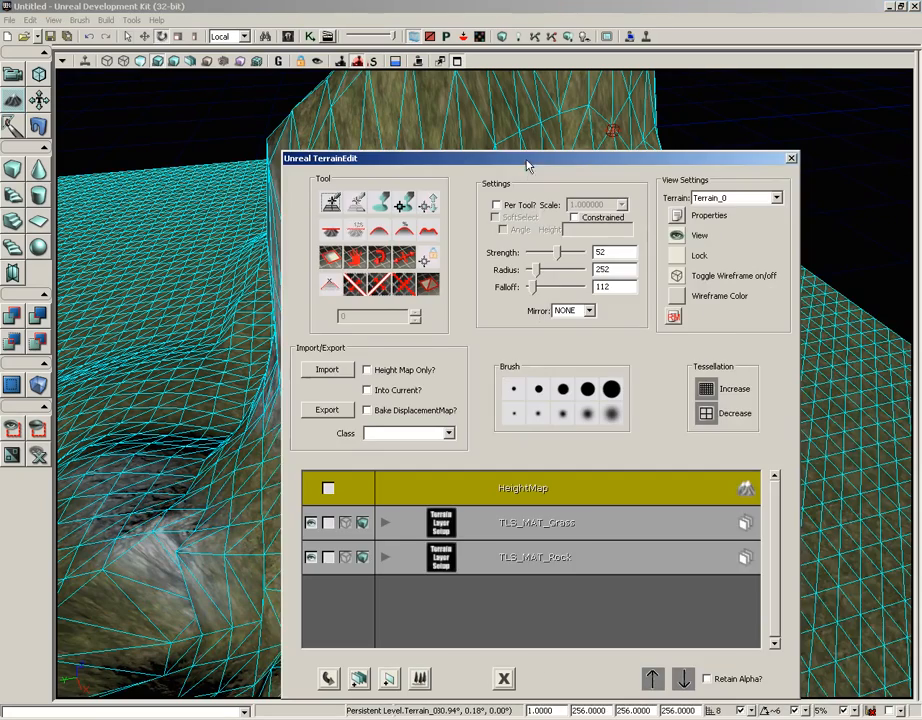
left_click(497, 205)
left_click(405, 206)
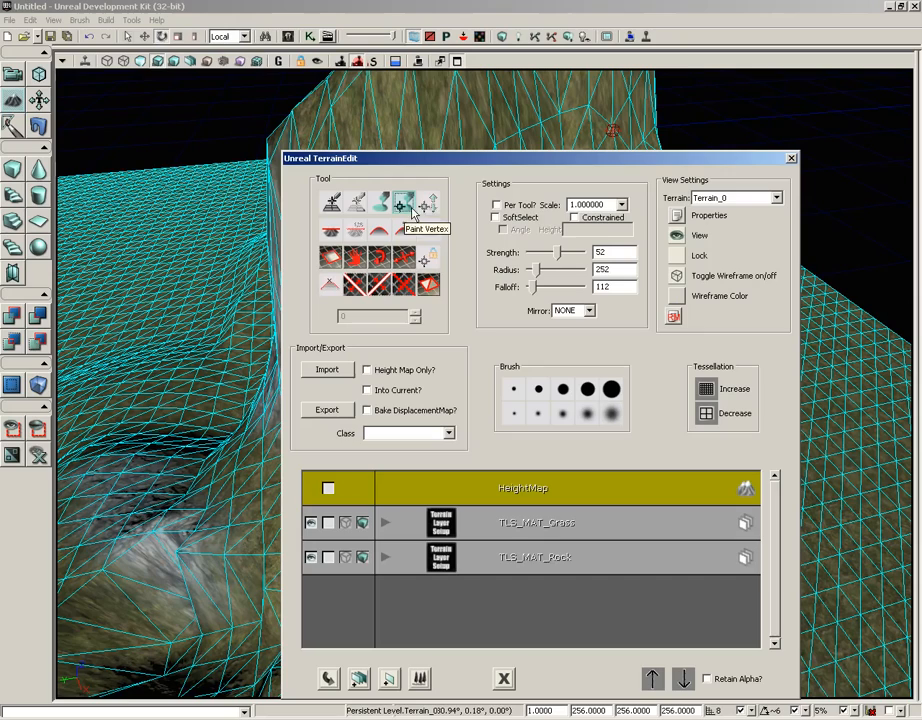
left_click(622, 205)
left_click(622, 205)
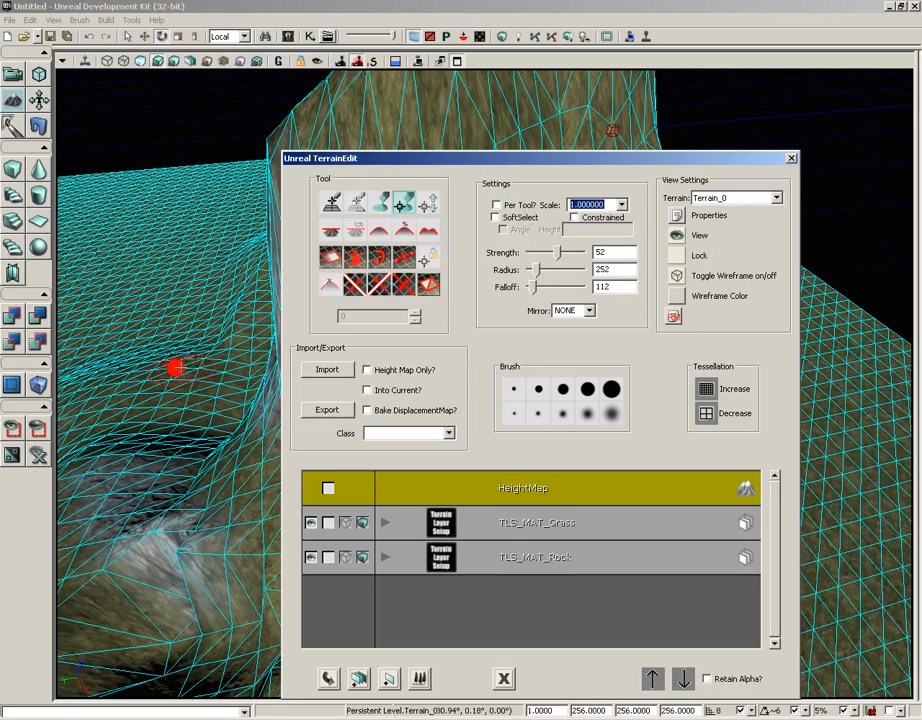
- Turn off the terrain wireframe and uncover the hillside with the hole
left_click_drag(177, 370, 226, 373)
left_click(677, 275)
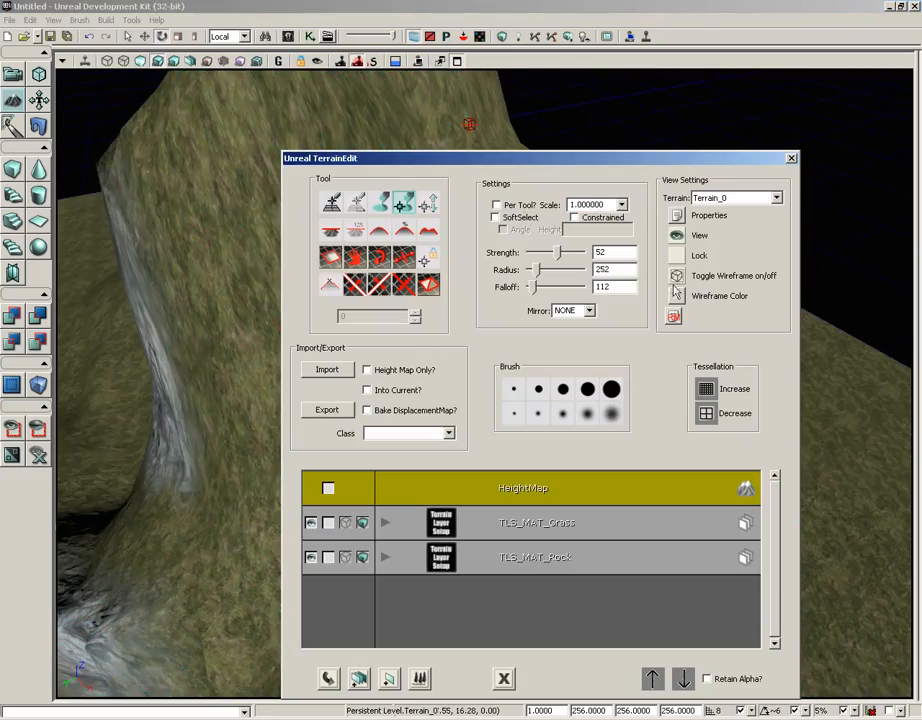
left_click_drag(617, 156, 700, 120)
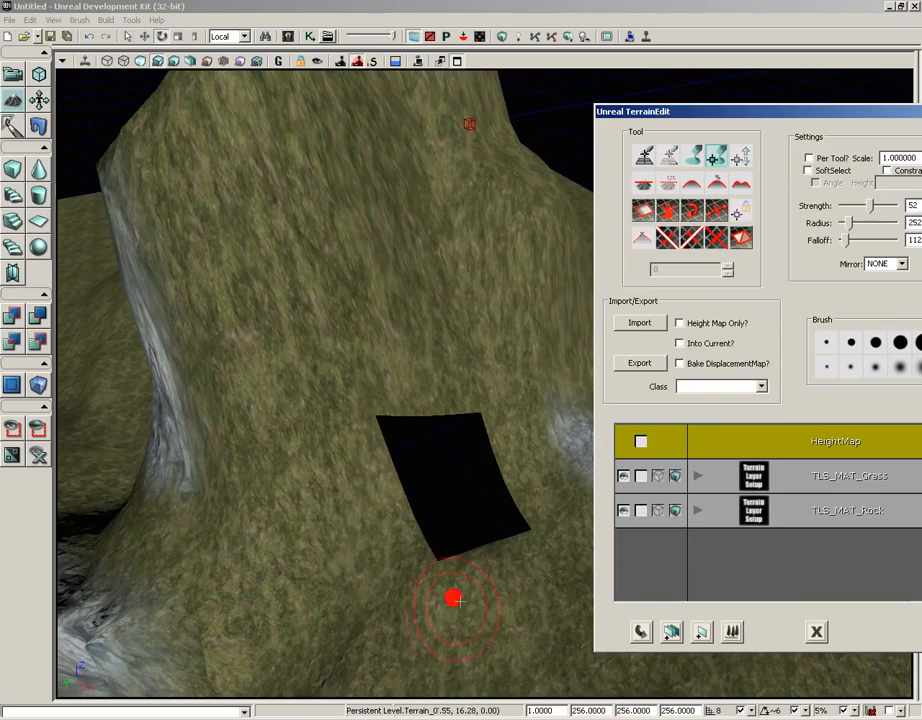
- Enable SoftSelect and try it on a round patch of vertices on the flat grass beside the dark slope
left_click_drag(453, 597, 210, 493)
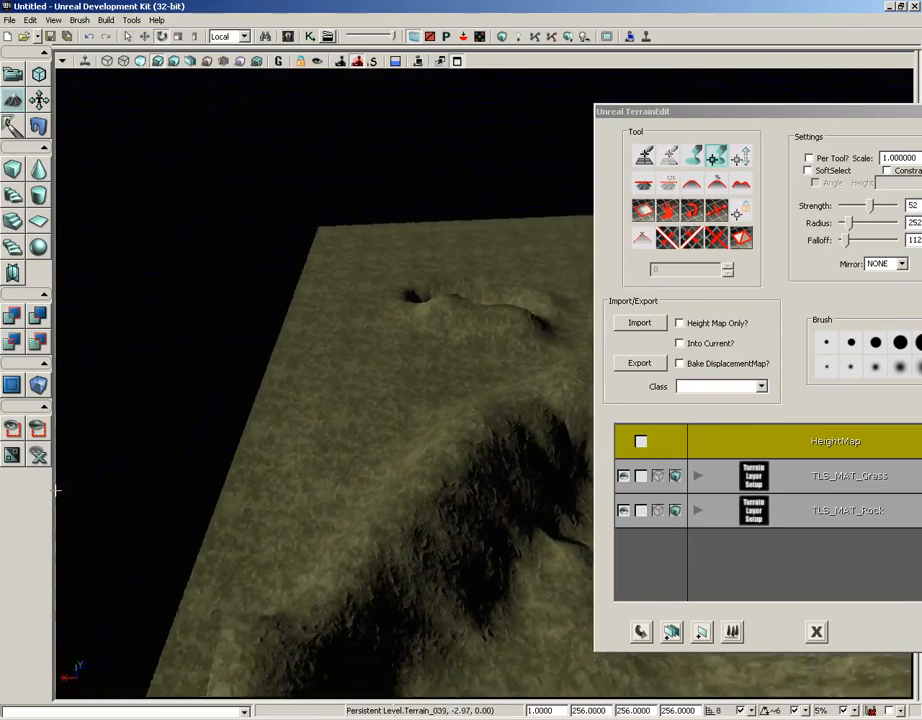
mouse_move(250, 620)
left_mouse_down()
mouse_move(440, 430)
mouse_move(410, 370)
mouse_move(398, 403)
left_mouse_up()
mouse_move(428, 385)
right_mouse_down("ctrl")
mouse_move(438, 336)
mouse_move(394, 521)
mouse_move(473, 451)
mouse_move(350, 531)
right_mouse_up("ctrl")
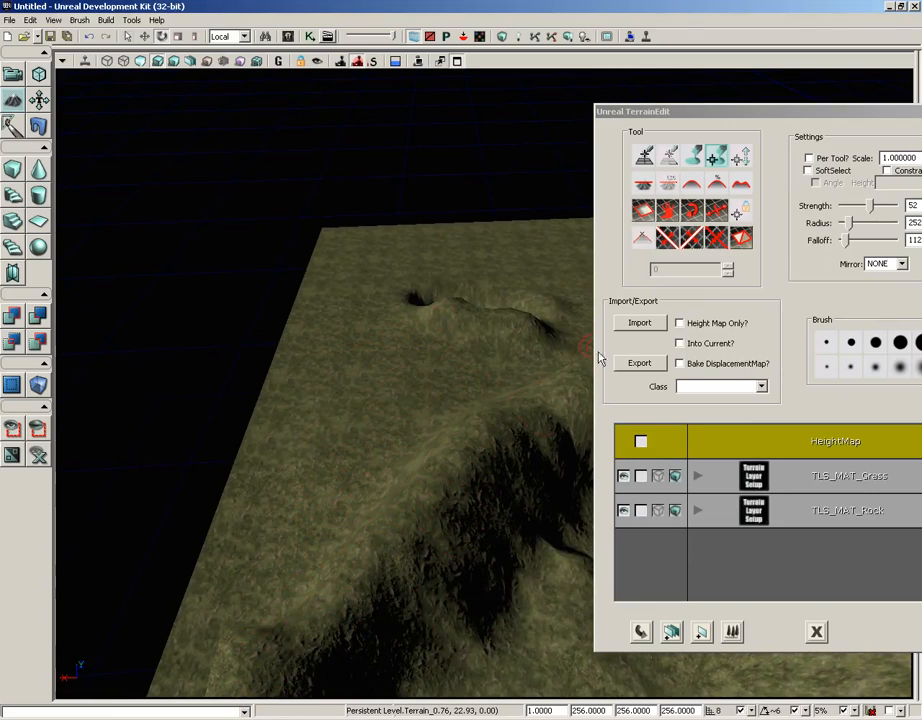
left_click(808, 170)
mouse_move(360, 460)
left_mouse_down("ctrl")
mouse_move(385, 403)
mouse_move(368, 433)
left_mouse_up("ctrl")
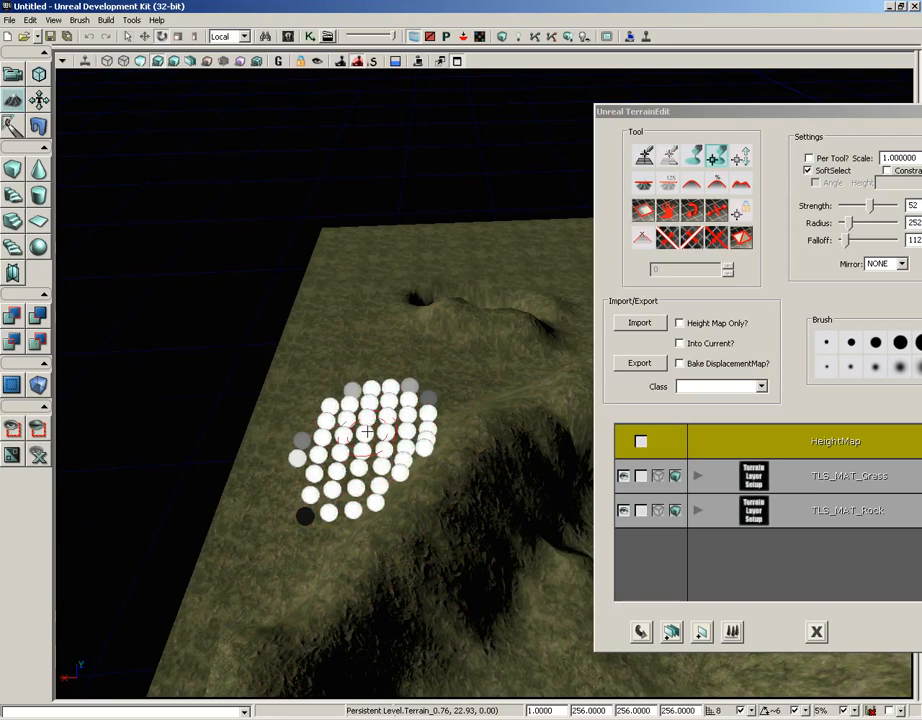
mouse_move(368, 433)
right_mouse_down("ctrl")
mouse_move(360, 406)
mouse_move(326, 446)
right_mouse_up("ctrl")
mouse_move(326, 446)
left_mouse_down("ctrl")
mouse_move(309, 490)
mouse_move(387, 422)
left_mouse_up("ctrl")
mouse_move(387, 422)
right_mouse_down("ctrl")
mouse_move(285, 428)
mouse_move(407, 412)
mouse_move(401, 457)
mouse_move(447, 428)
right_mouse_up("ctrl")
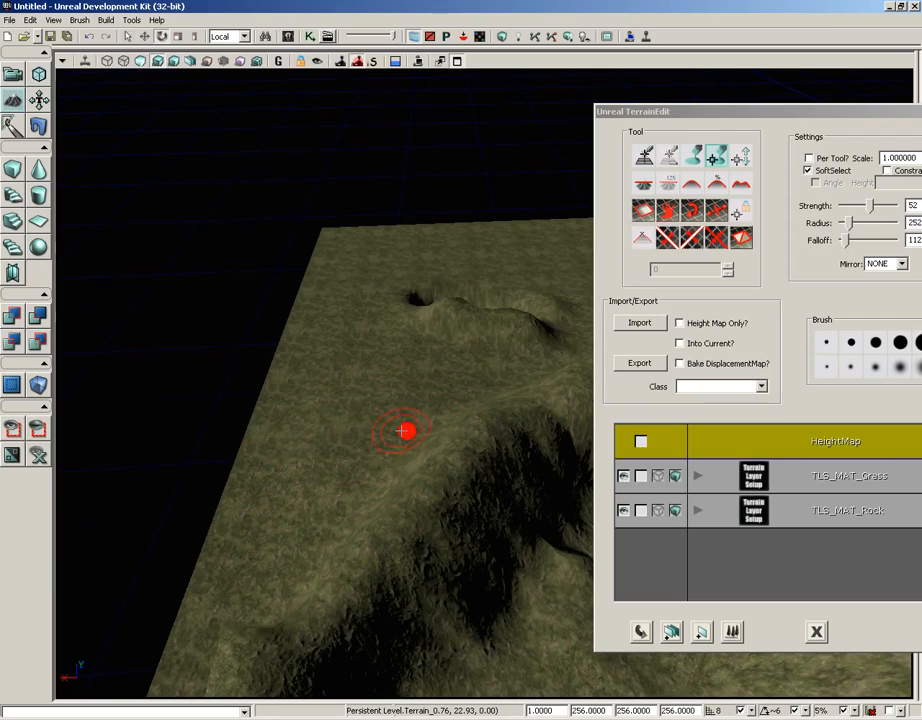
- Show the terrain wireframe, request a tessellation increase but decline it, and try the tessellation decrease option
left_click_drag(813, 109, 487, 95)
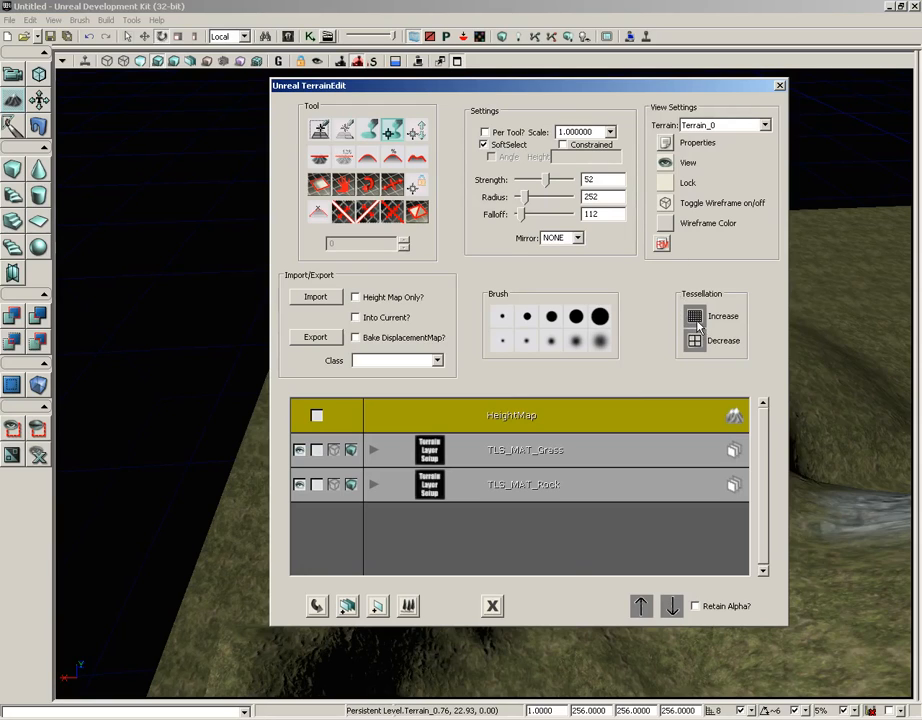
left_click_drag(705, 86, 523, 82)
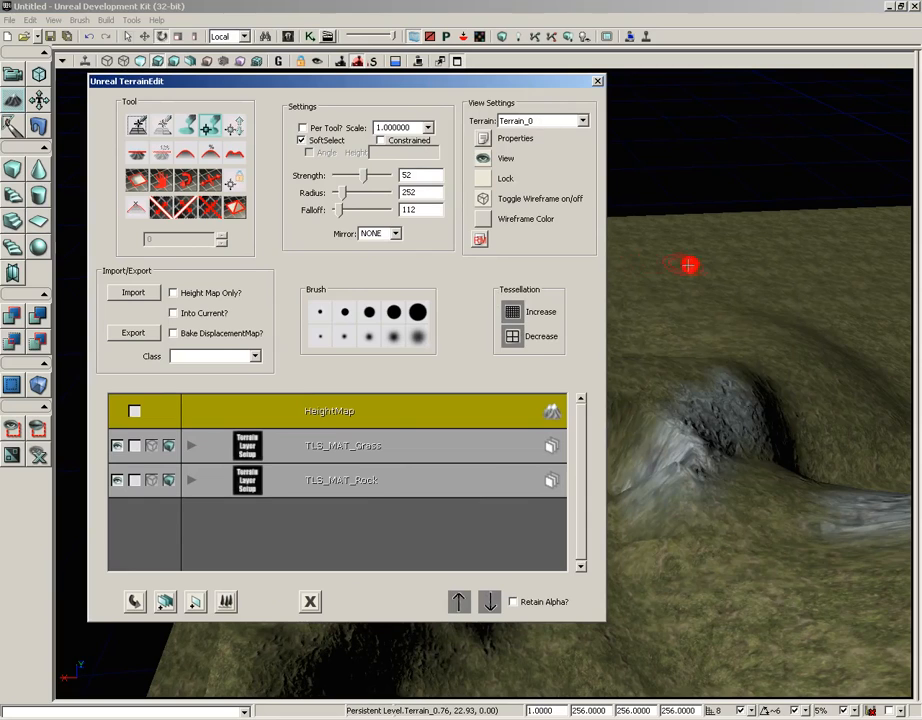
left_click(483, 199)
left_click(518, 313)
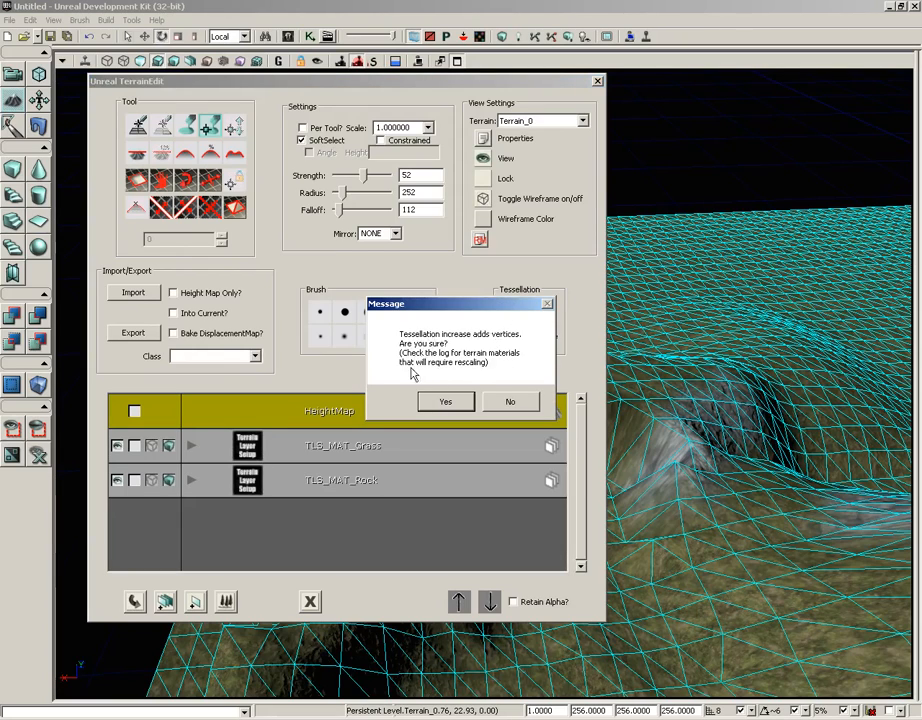
left_click(511, 402)
left_click(513, 336)
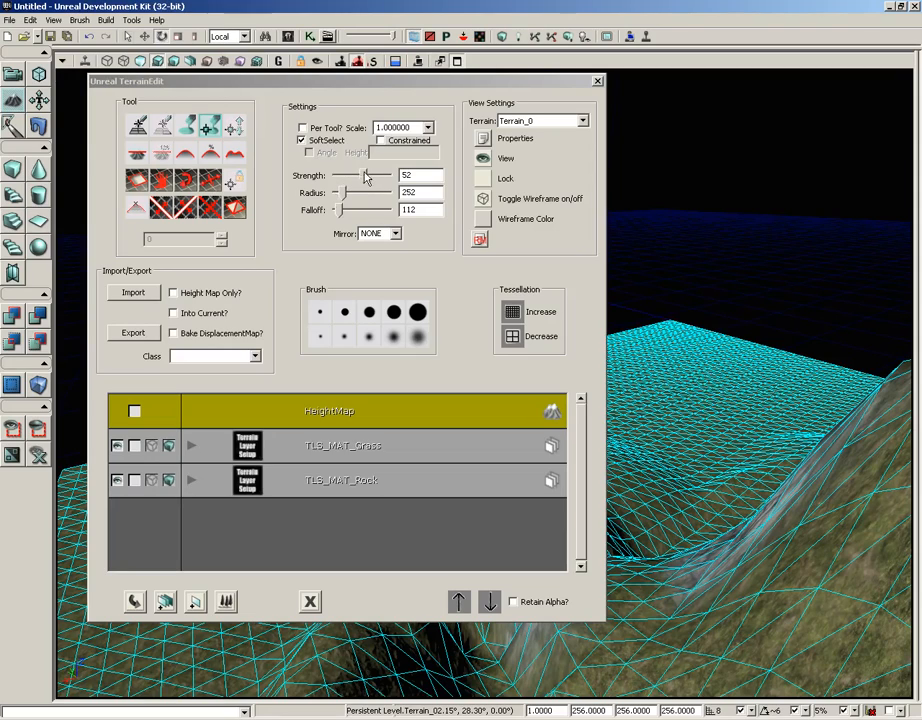
- Set Mirror to X and try the mirrored vertex editing tool on the flat part of the terrain
left_click(371, 233)
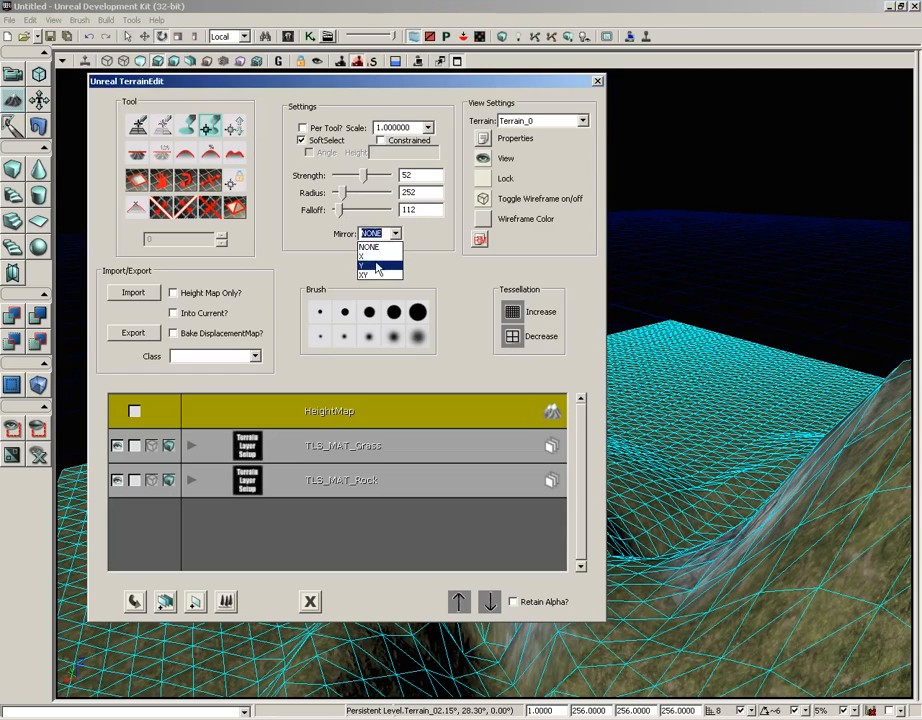
left_click(378, 258)
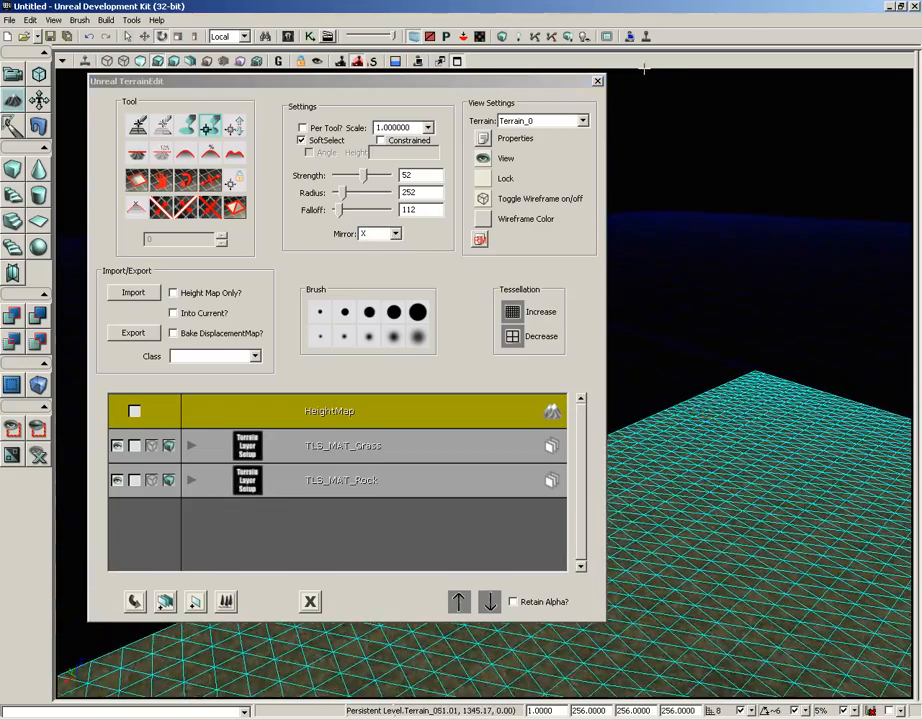
mouse_move(340, 81)
left_mouse_down()
mouse_move(350, 79)
mouse_move(62, 68)
left_mouse_up()
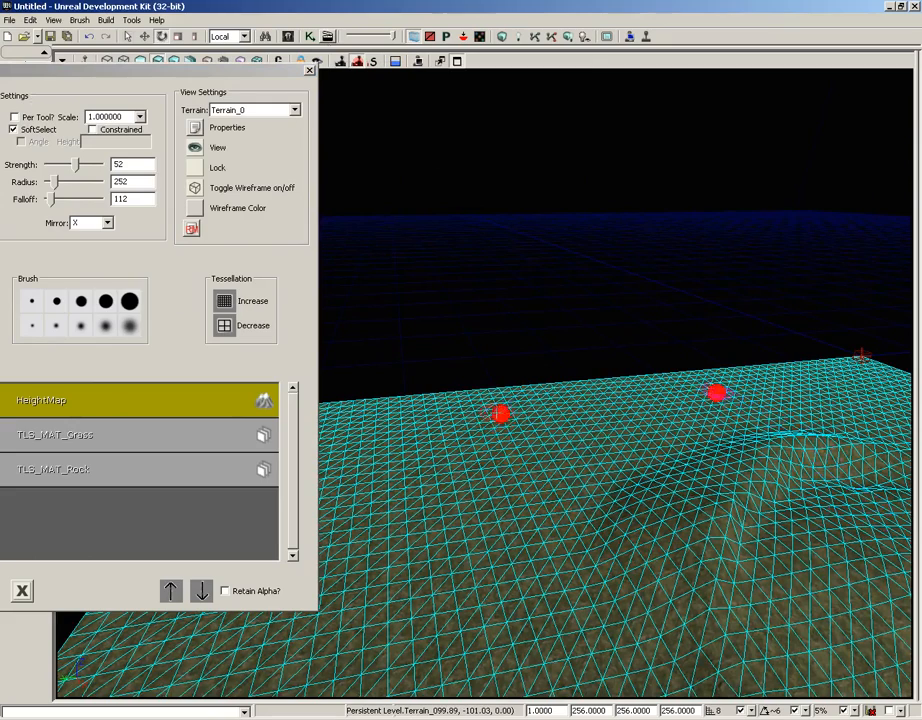
left_click_drag(509, 404, 505, 447, "ctrl+alt")
- Switch to the paint tool, set the brush radius to 786, and raise mirrored hills on the flat ground
left_click_drag(143, 70, 391, 143)
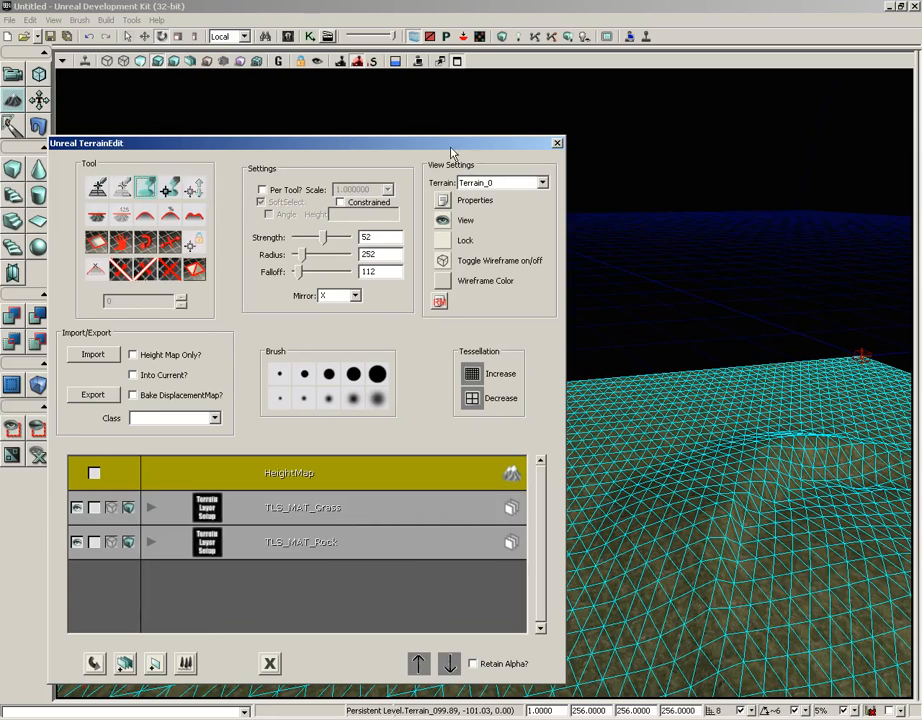
left_click_drag(298, 146, 134, 146)
left_click_drag(141, 256, 152, 256)
mouse_move(475, 441)
left_mouse_down("ctrl")
mouse_move(477, 502)
mouse_move(465, 410)
mouse_move(469, 545)
mouse_move(486, 504)
mouse_move(459, 411)
mouse_move(439, 385)
mouse_move(447, 515)
mouse_move(438, 449)
mouse_move(460, 365)
left_mouse_up("ctrl")
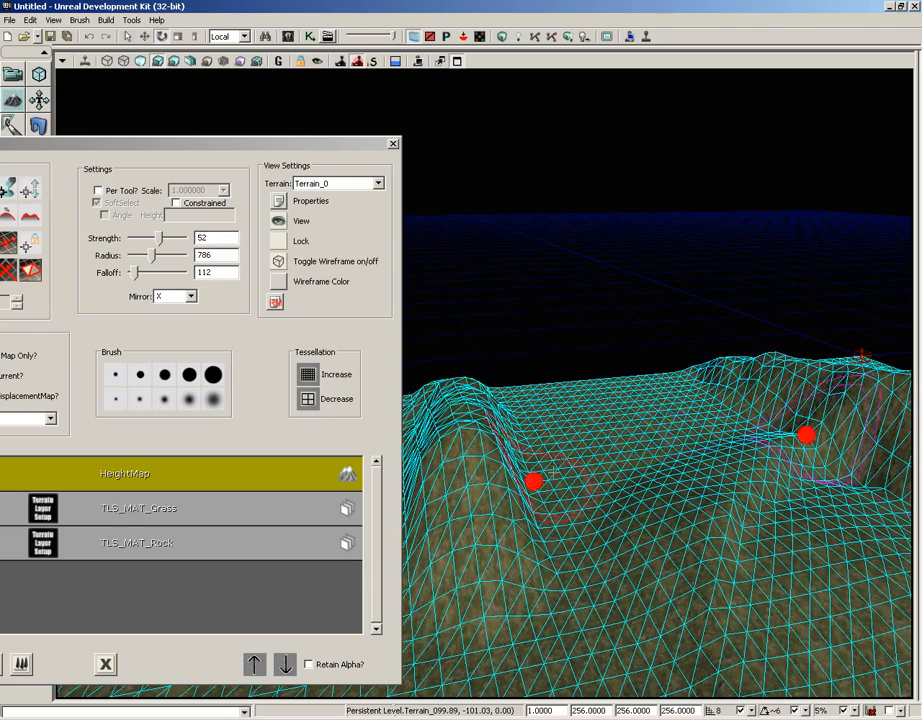
left_click_drag(220, 144, 397, 66)
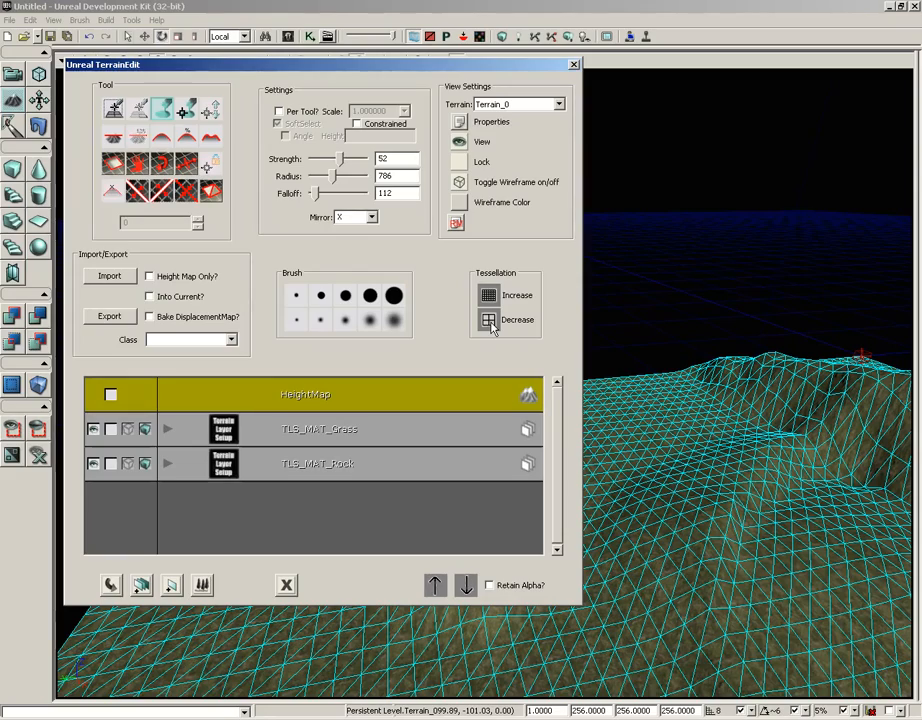
- Decrease the terrain tessellation by one level and increase it by two levels, accepting each confirmation
left_click(490, 322)
left_click(464, 406)
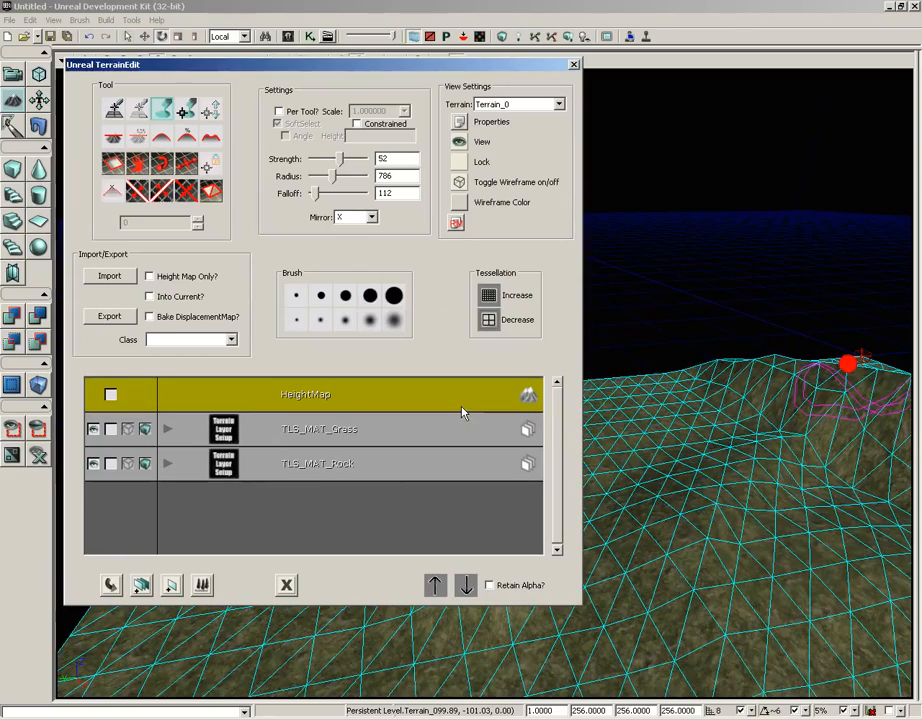
left_click_drag(721, 508, 758, 432)
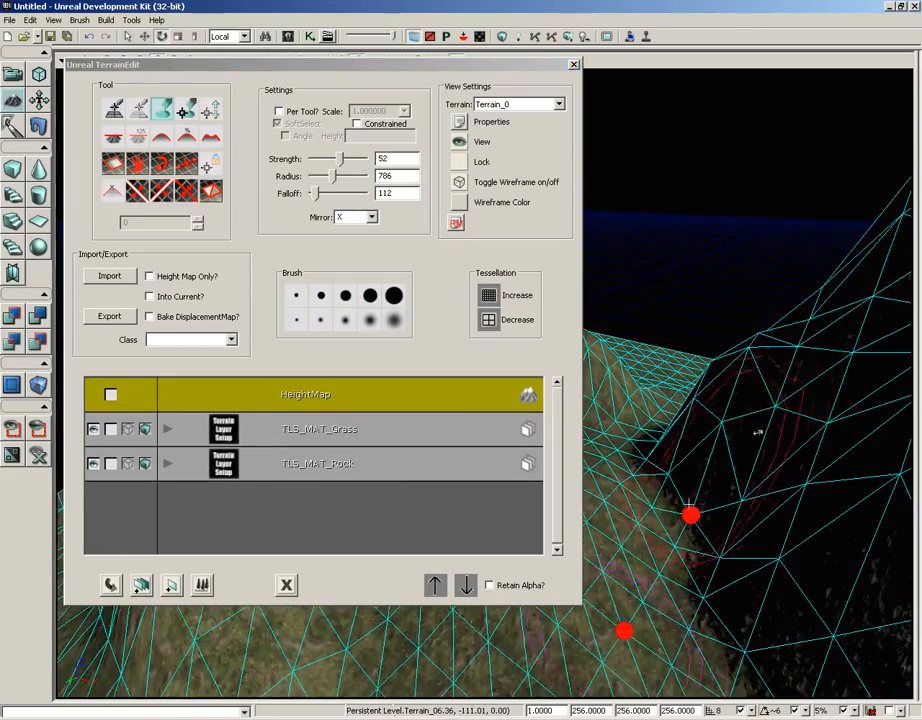
left_click(488, 295)
left_click(447, 344)
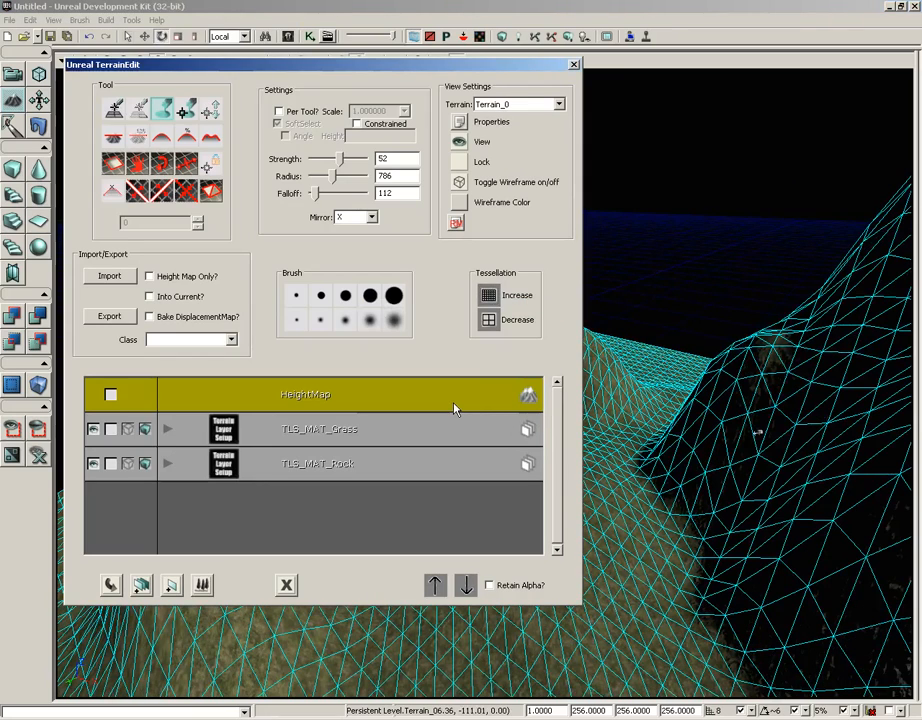
left_click(488, 295)
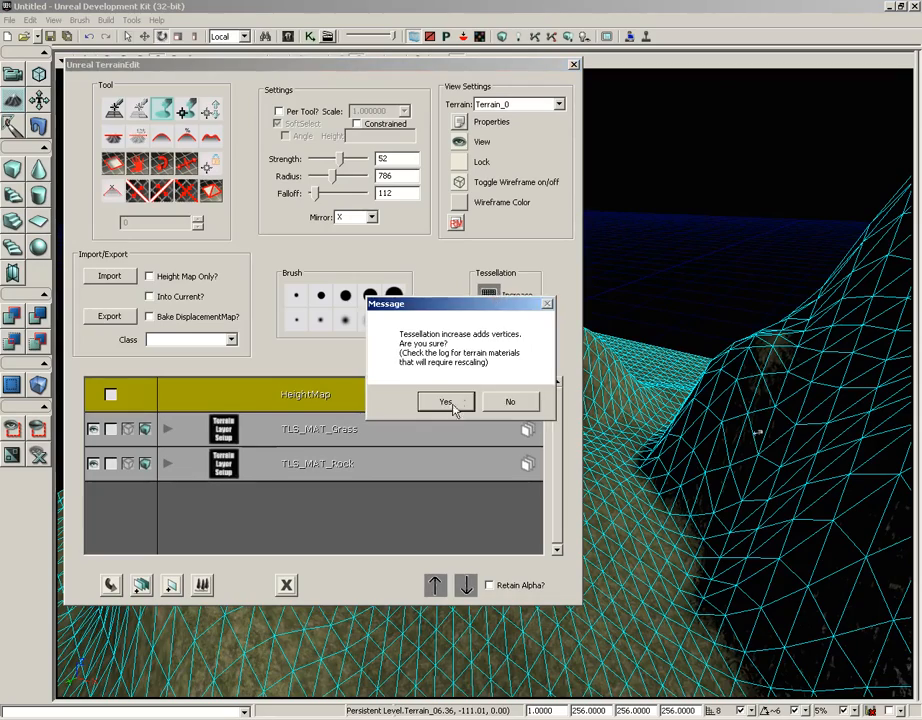
left_click(453, 406)
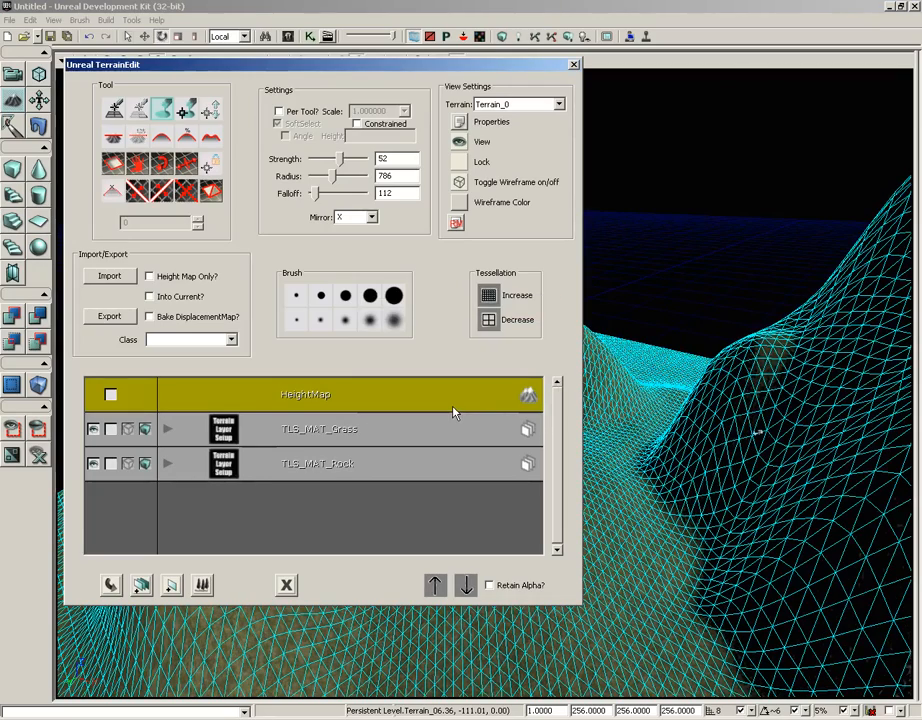
- Close the terrain editor and examine the denser terrain wireframe around the mountain, the hills and the flat ground
left_click(574, 66)
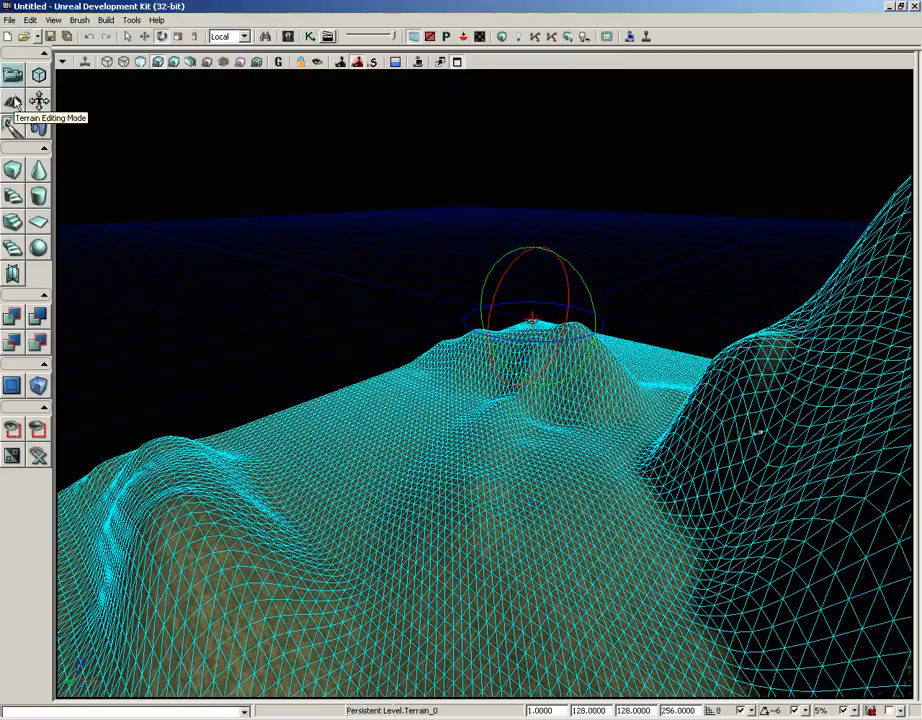
left_click_drag(645, 320, 905, 320)
middle_click_drag(905, 320, 910, 247)
right_click_drag(910, 247, 867, 300)
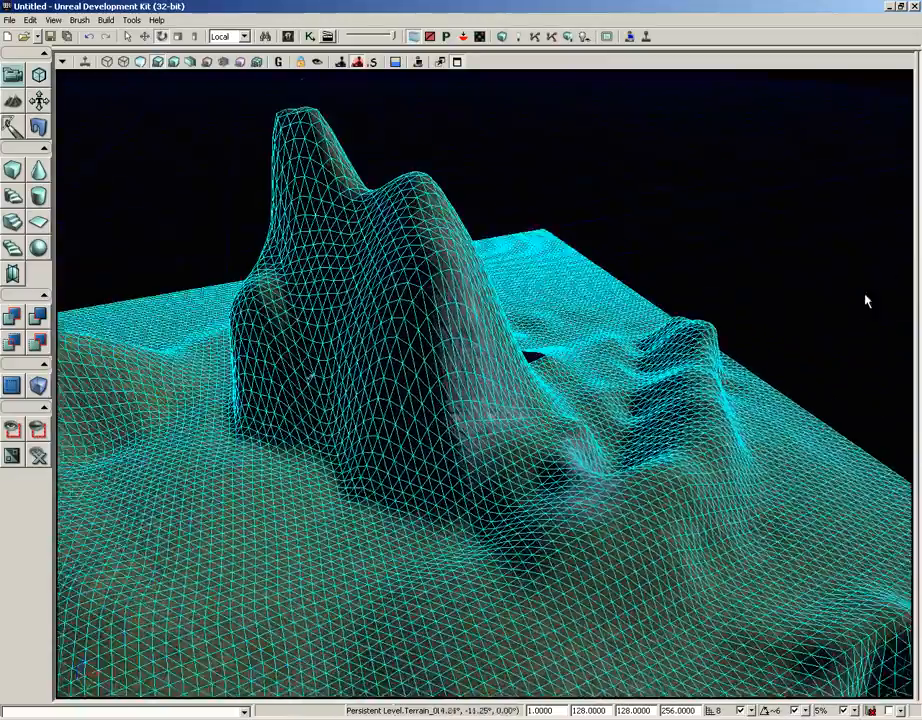
middle_click_drag(867, 300, 58, 321)
right_click_drag(58, 321, 103, 293)
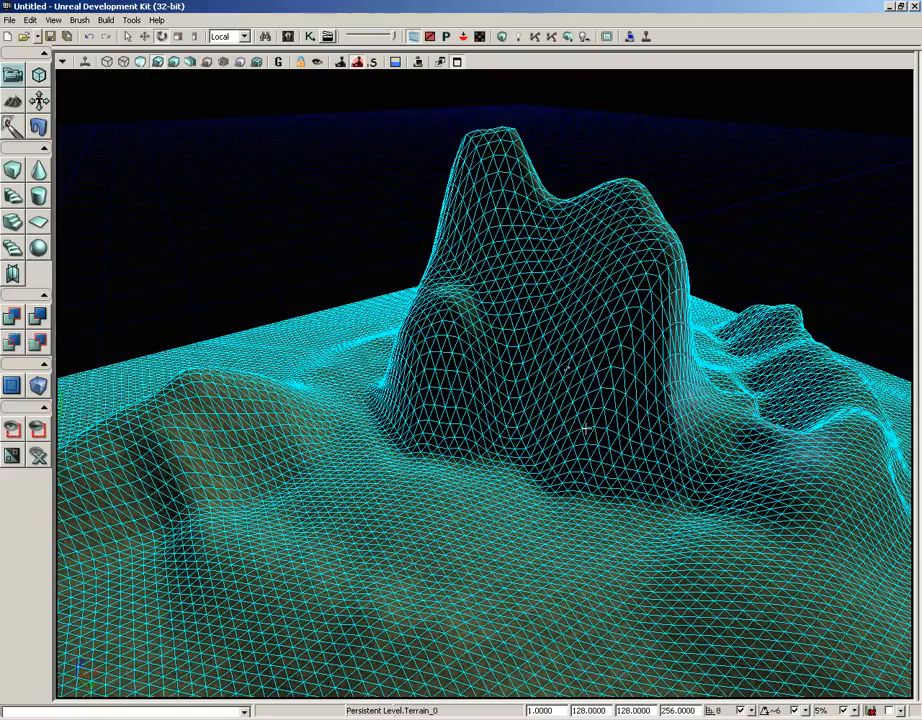
right_click_drag(589, 472, 547, 389)
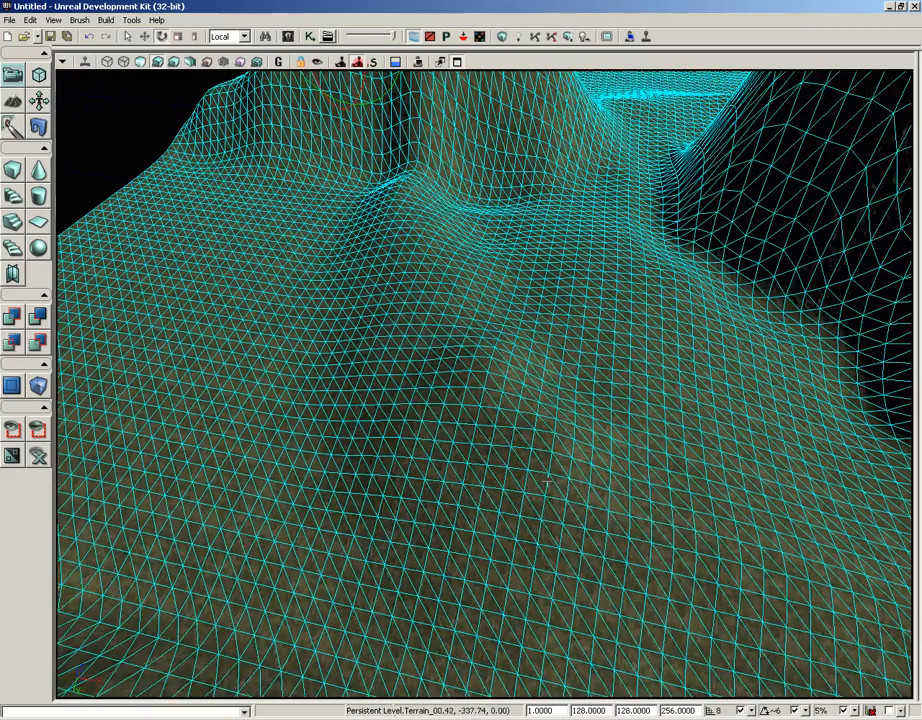
- Reopen the terrain editor, turn off the terrain wireframe and move the editor window aside to uncover the viewport
left_click(12, 100)
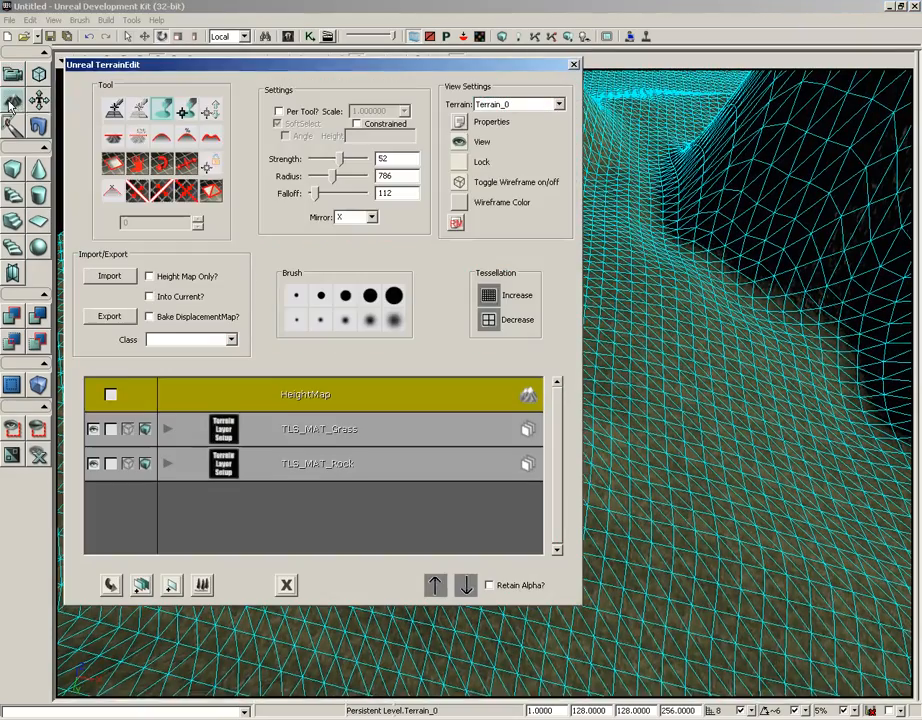
left_click(461, 184)
left_click_drag(458, 38, 789, 106)
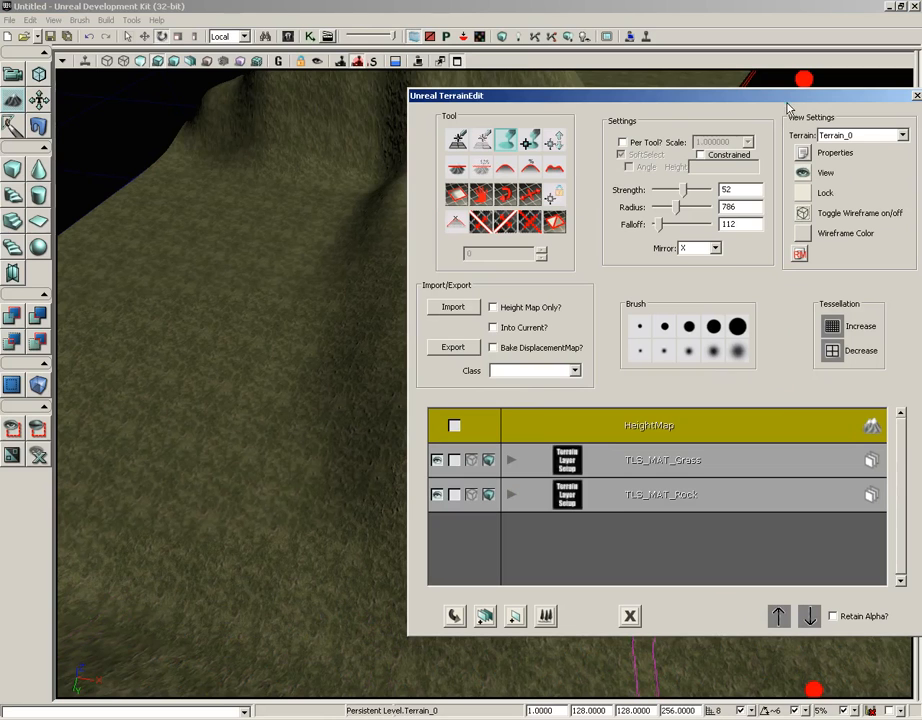
- Search all assets in the Content Browser for "burnt tree" and select the S_UN_Tree_SM_BurntTree01 static mesh
left_click(287, 37)
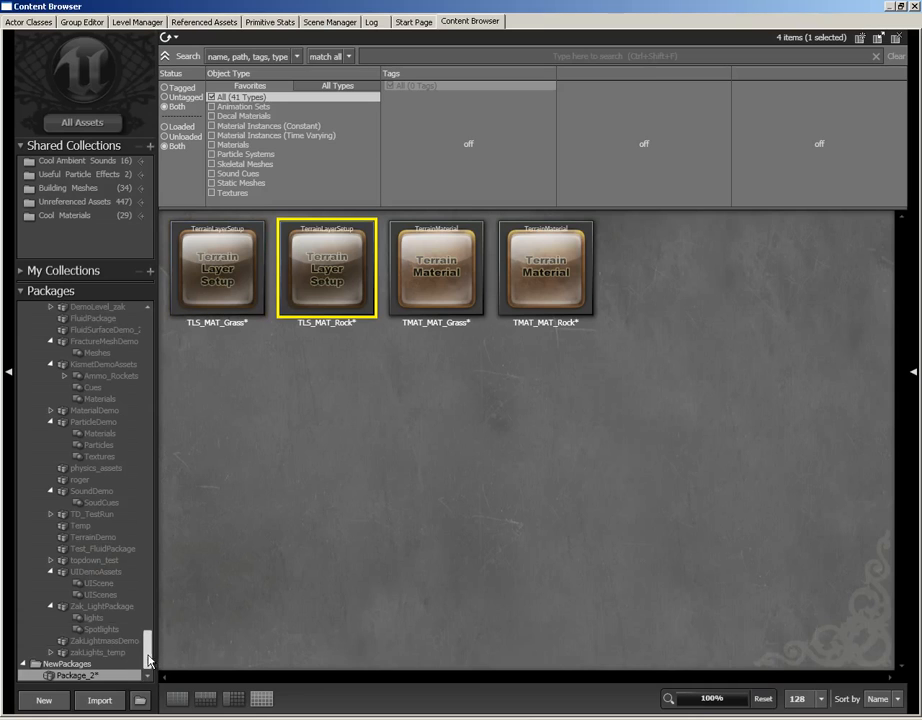
left_click_drag(148, 660, 147, 580)
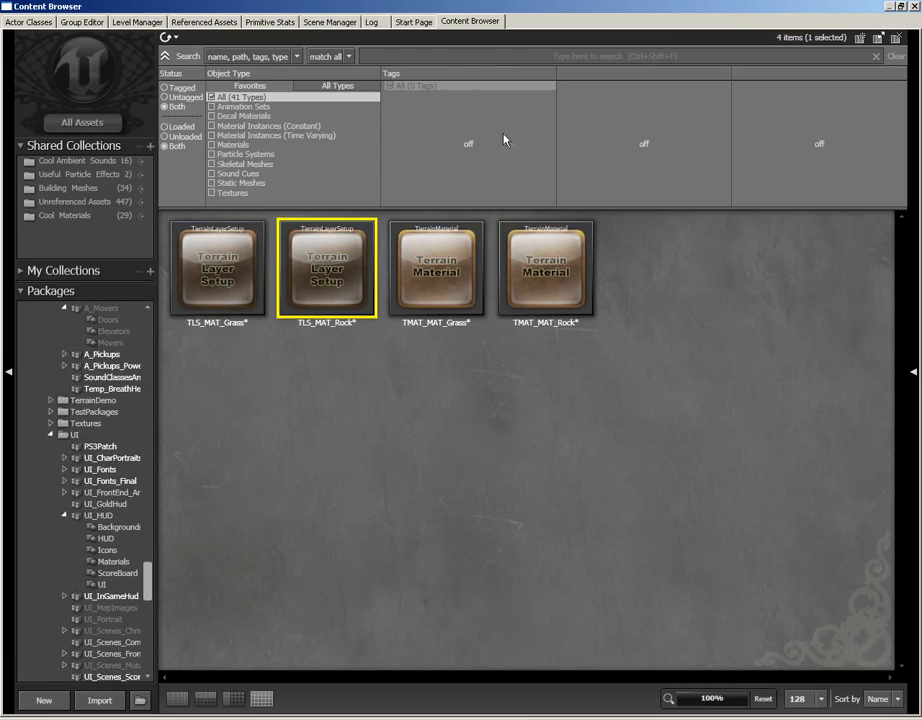
left_click(422, 52)
type("burnt tree")
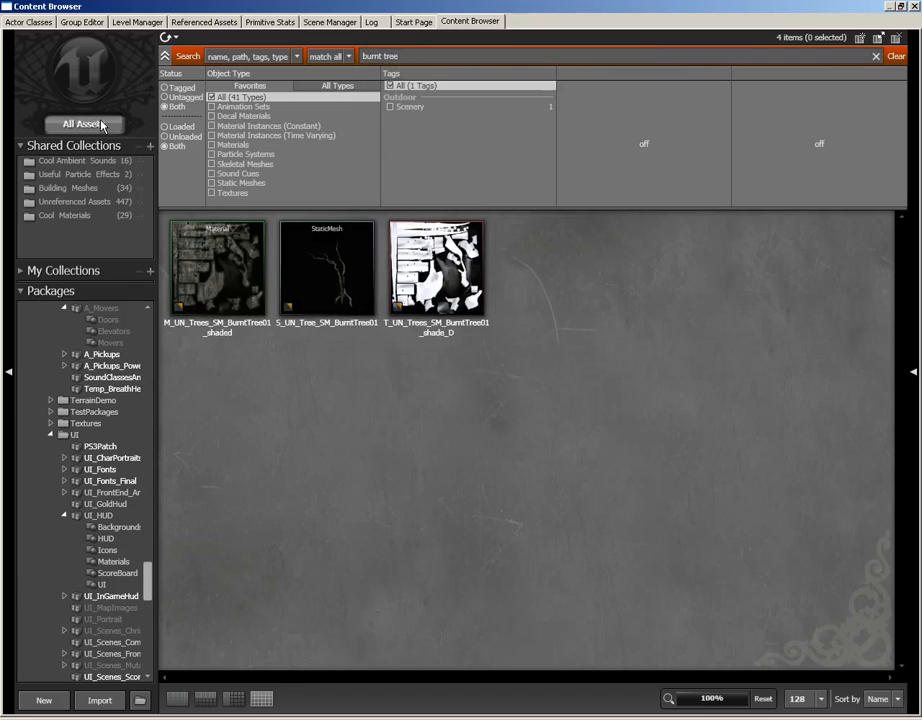
left_click(295, 301)
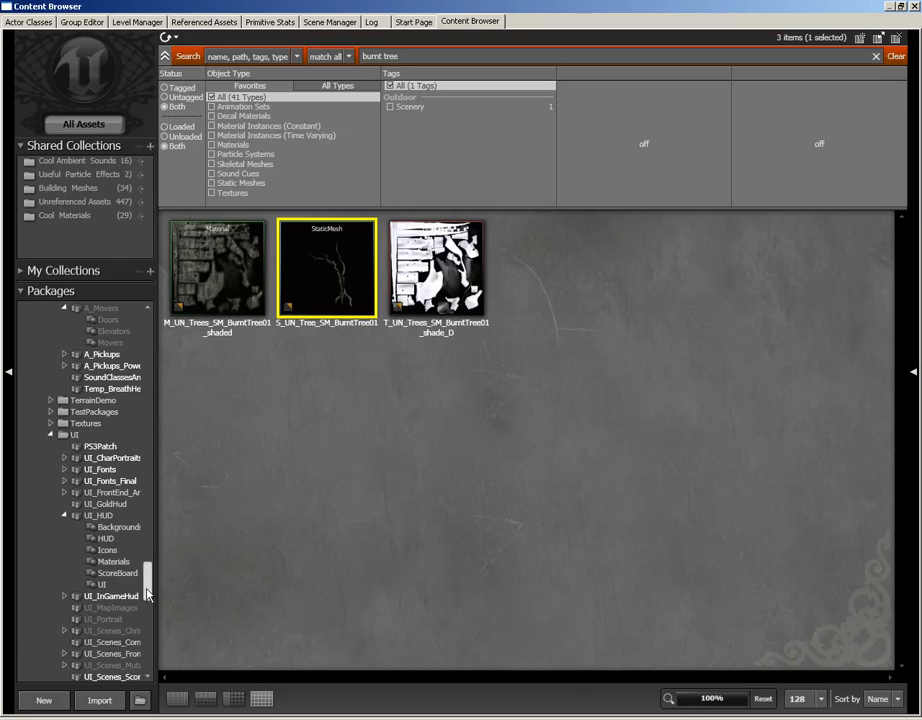
- Load the UN_Trees package, select the S_UN_Tree_SM_BurntTree01 static mesh again and close the Content Browser
scroll(147, 620, "down", 9)
left_click_drag(147, 622, 146, 500)
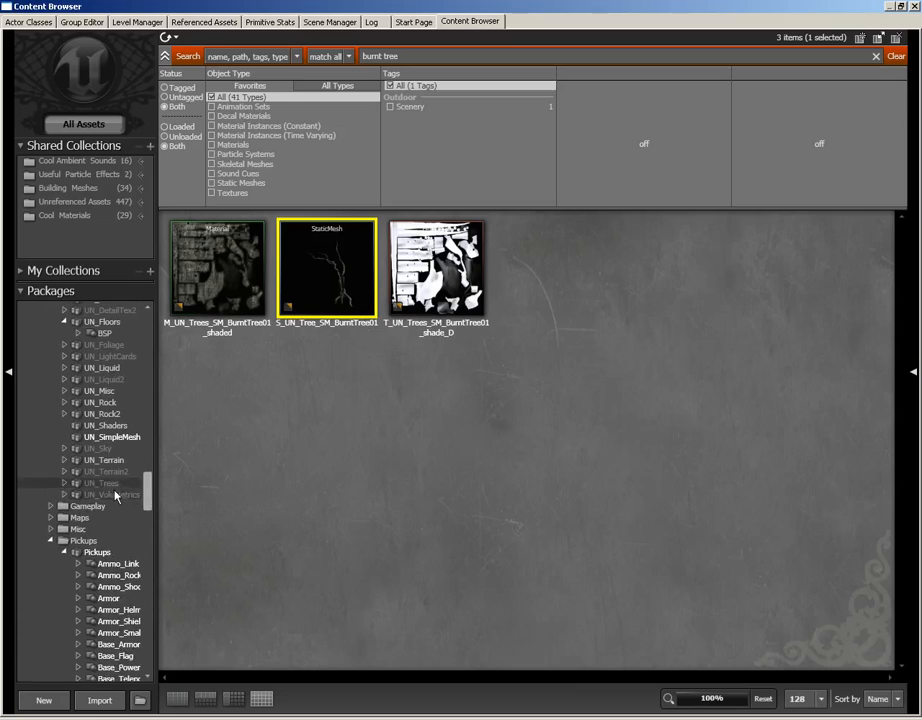
left_click(113, 485)
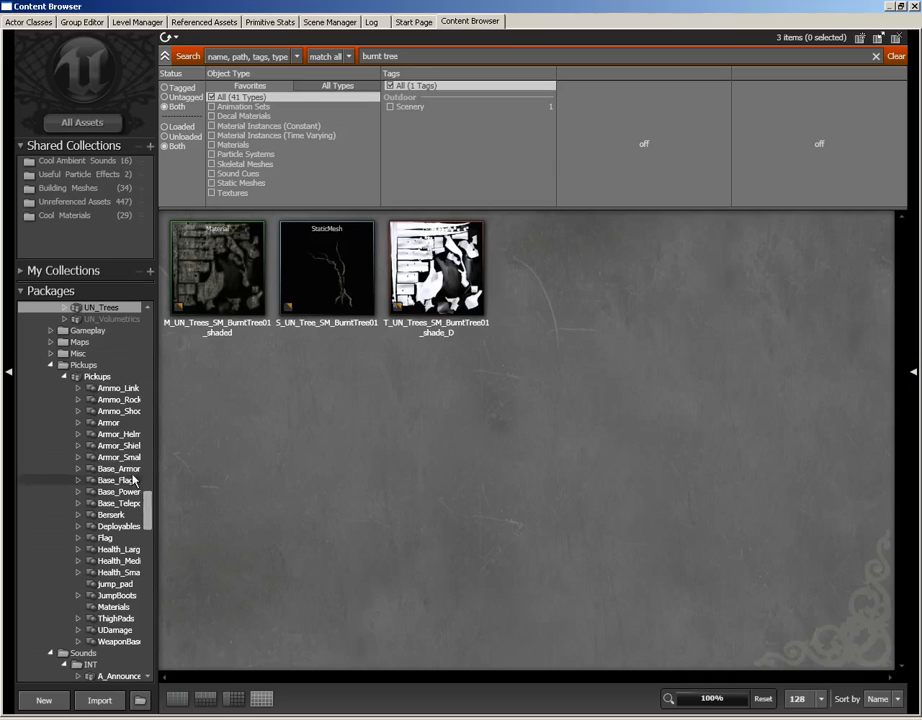
right_click(104, 308)
left_click(125, 331)
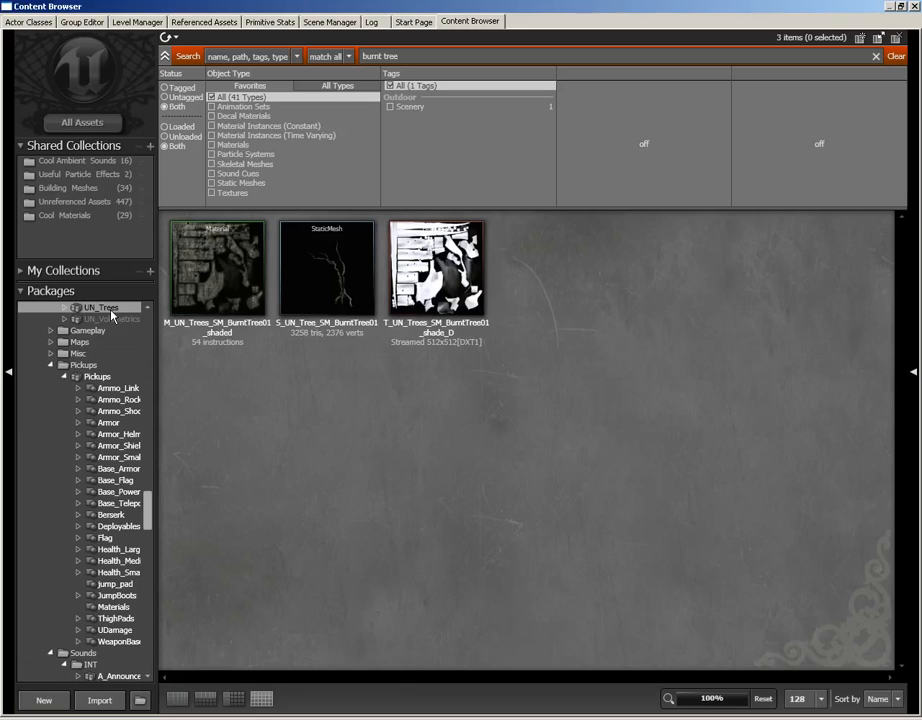
left_click(335, 265)
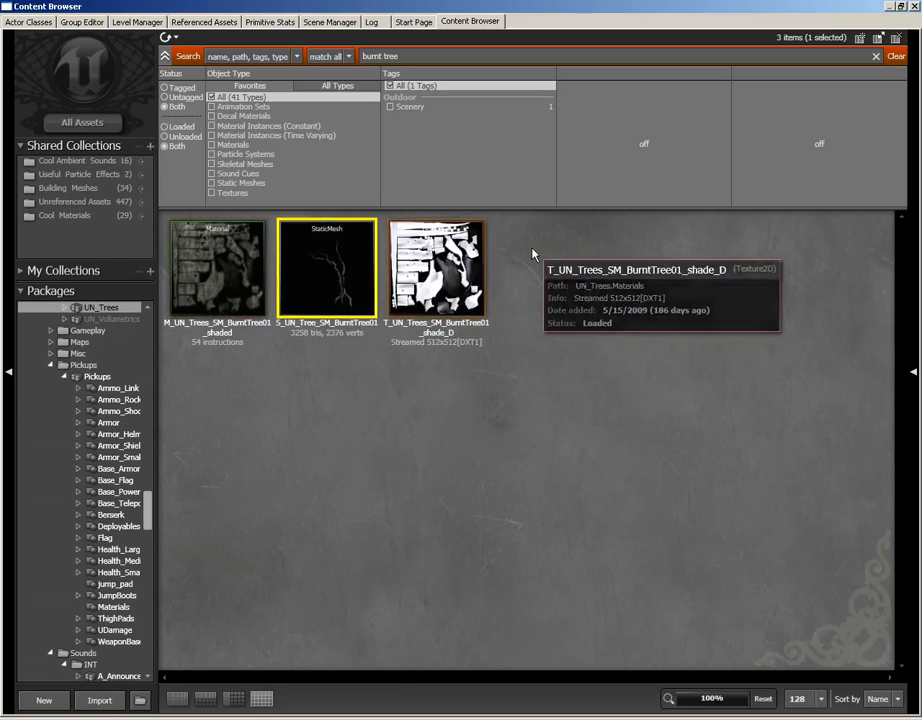
left_click(914, 7)
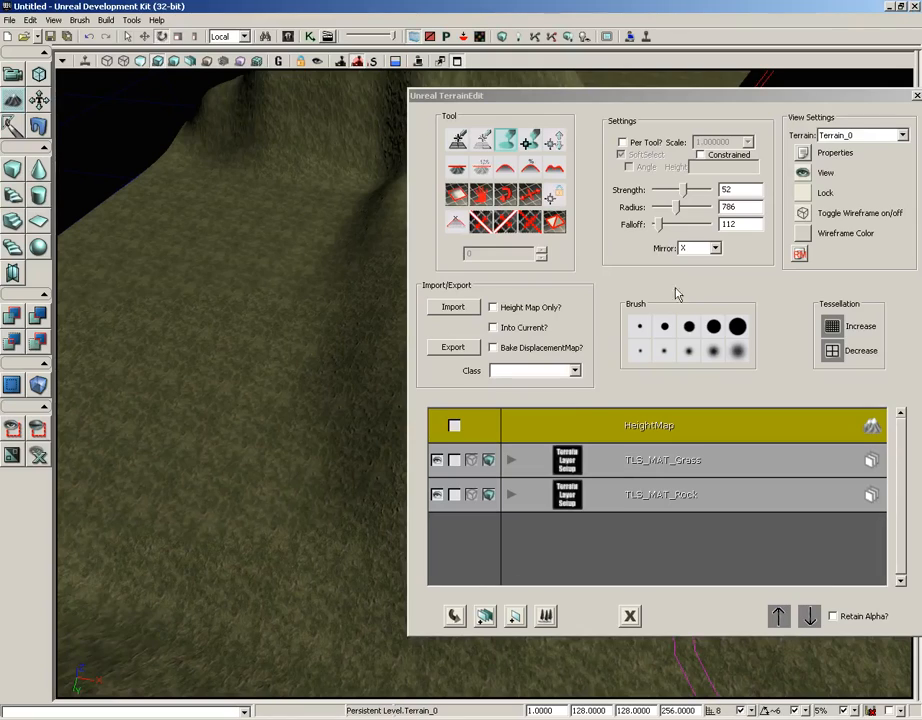
- Add a new decoration layer named Trees to the terrain's layer list
right_click(534, 529)
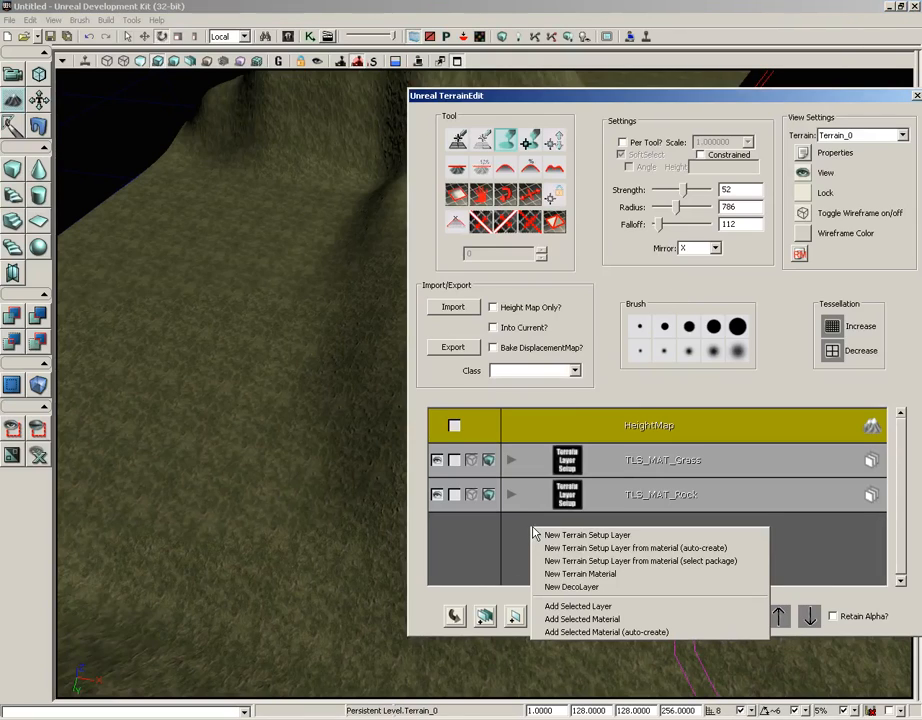
left_click(572, 587)
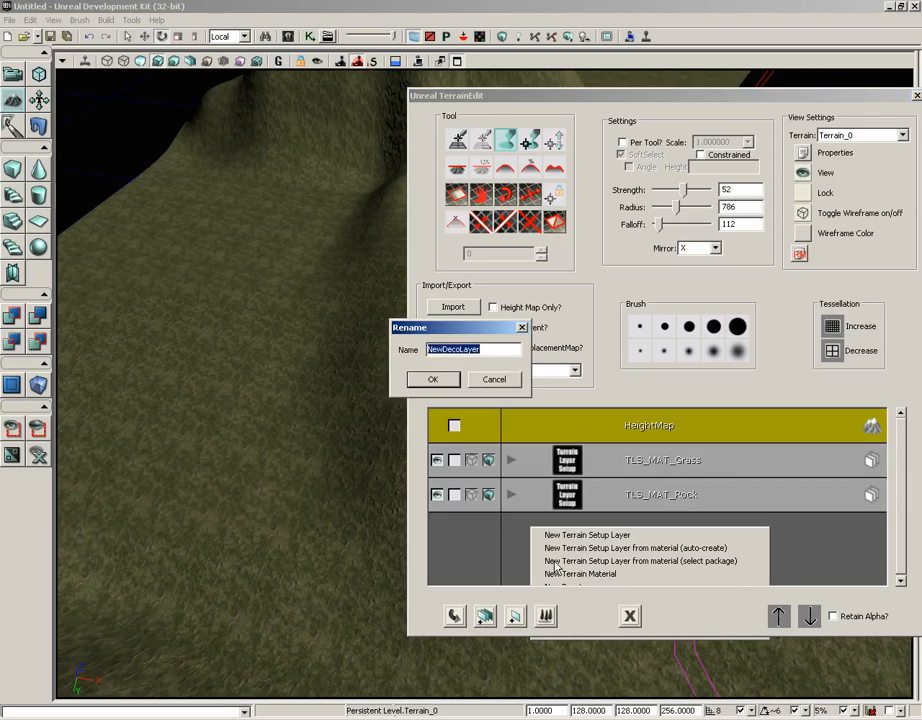
type("Trees")
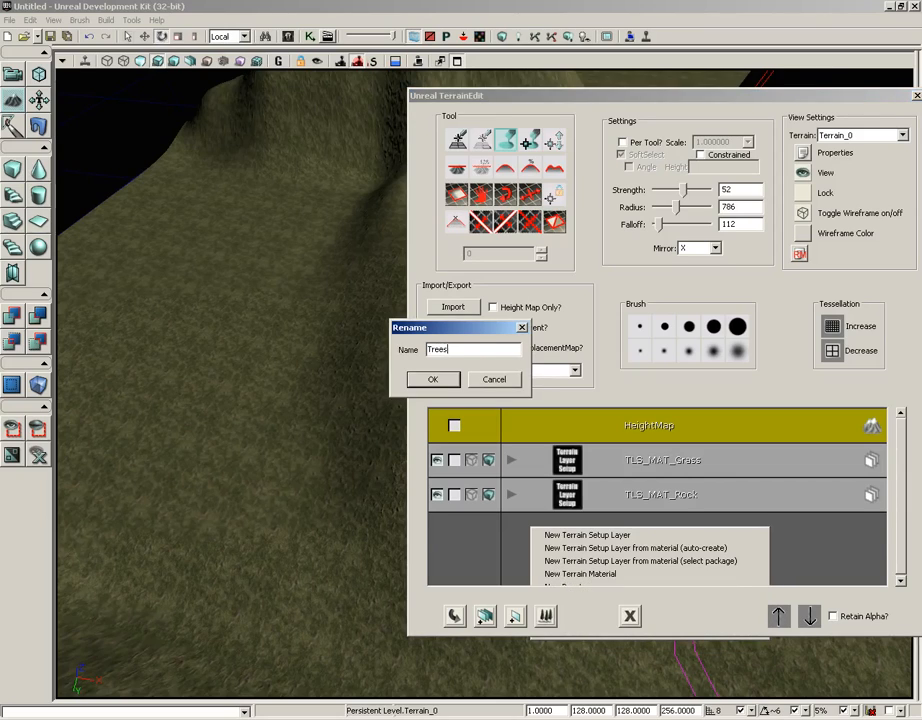
key("Return")
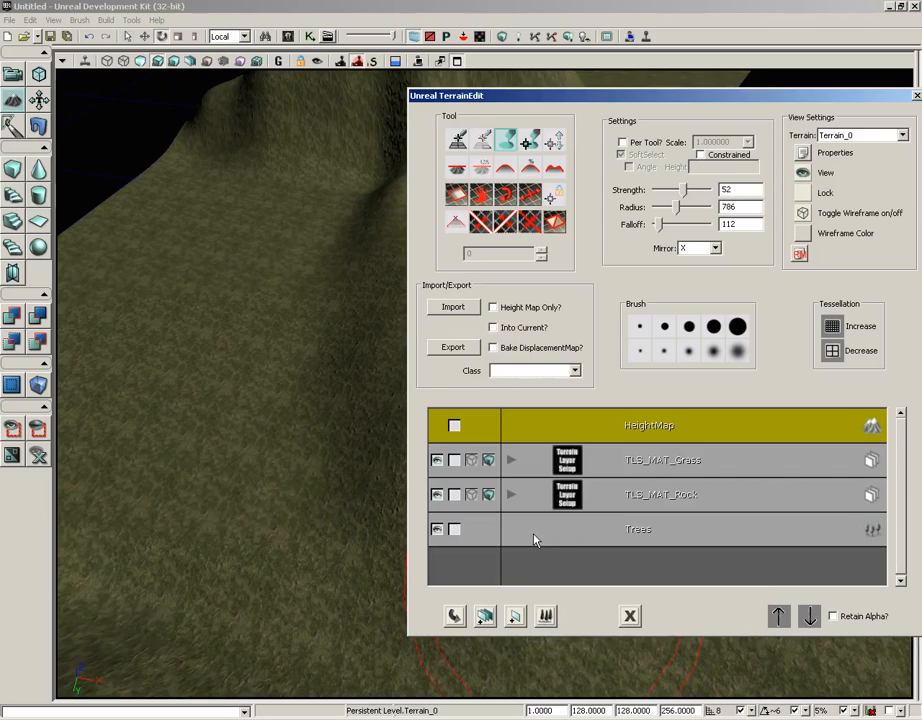
- Add the selected burnt tree mesh as a decoration to the Trees layer
left_click(532, 540)
right_click(533, 540)
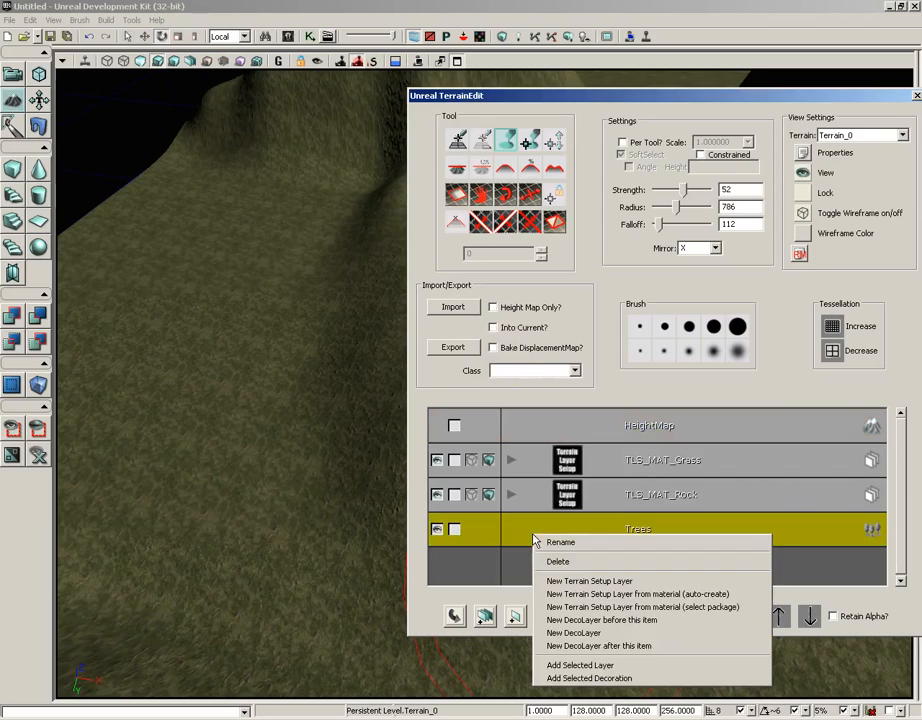
left_click(590, 678)
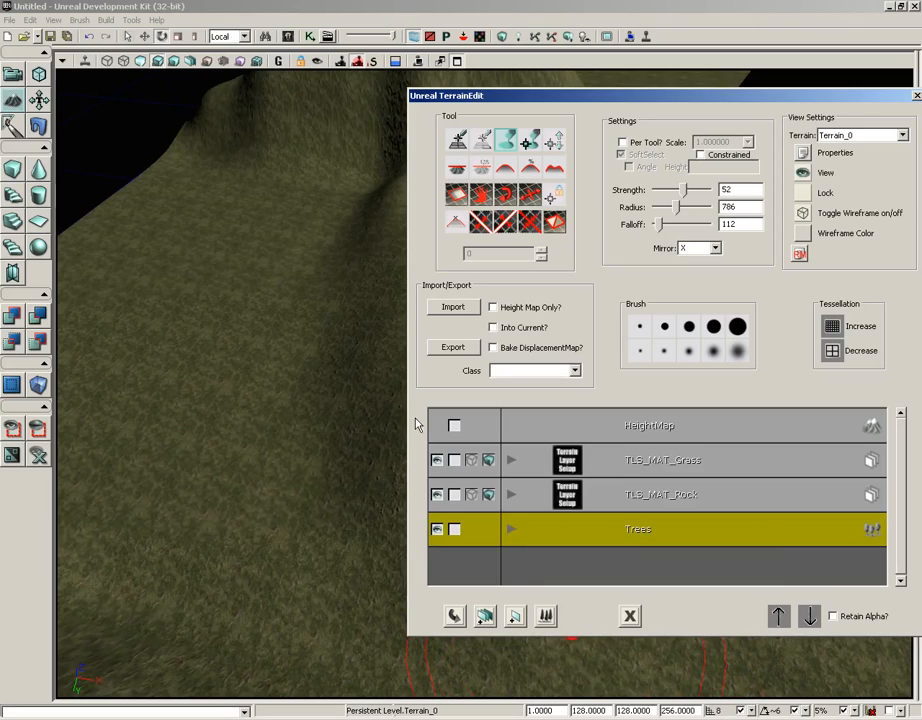
- Open the terrain's properties and expand the Trees deco layer's first decoration down to its factory's static mesh settings
left_click_drag(670, 100, 295, 73)
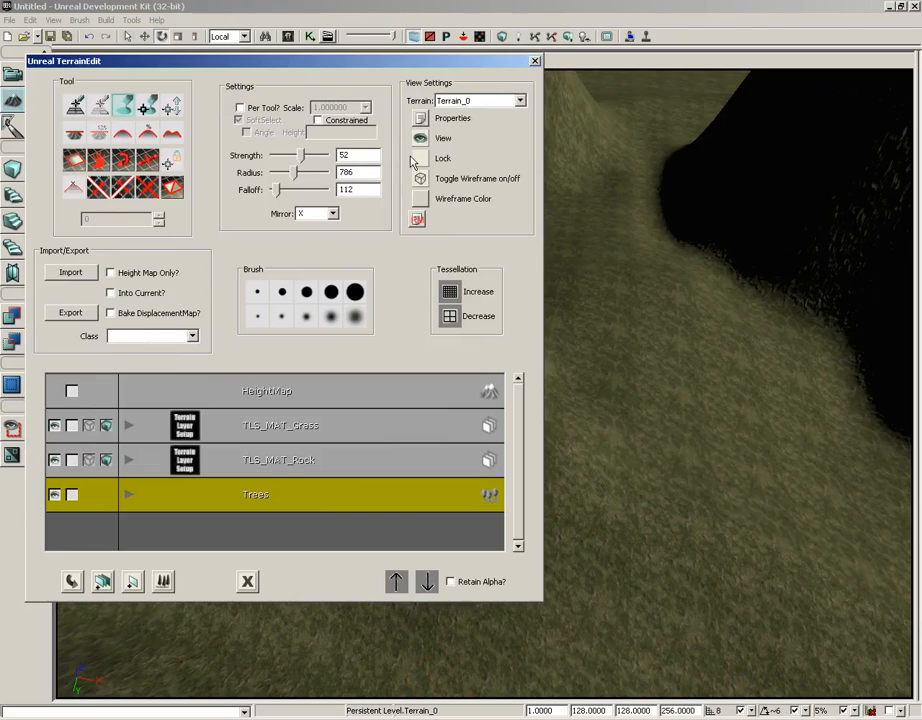
left_click(419, 120)
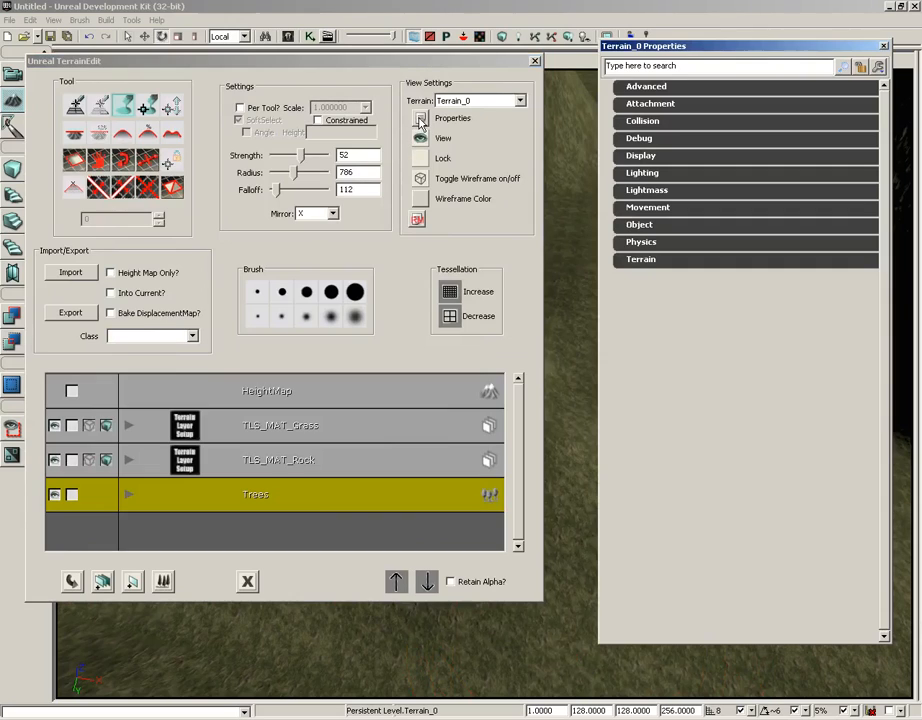
left_click(642, 262)
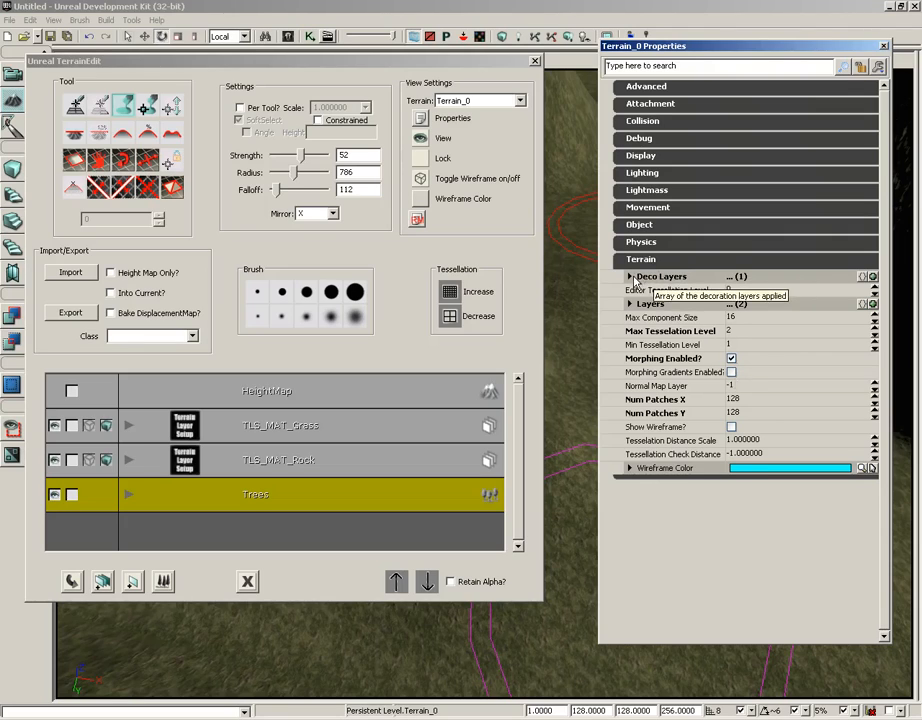
left_click(633, 279)
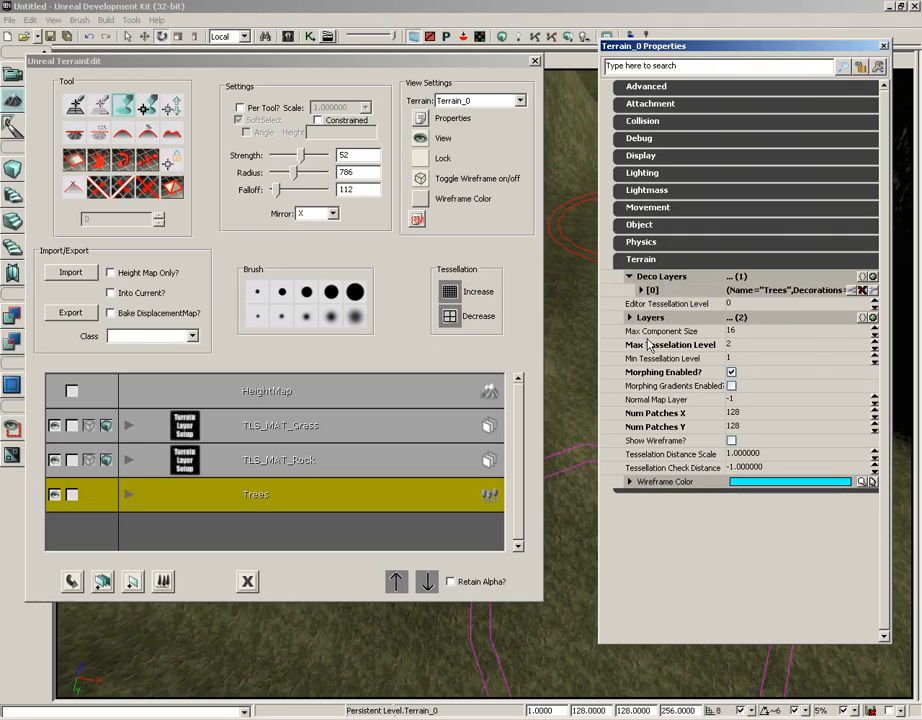
left_click(641, 290)
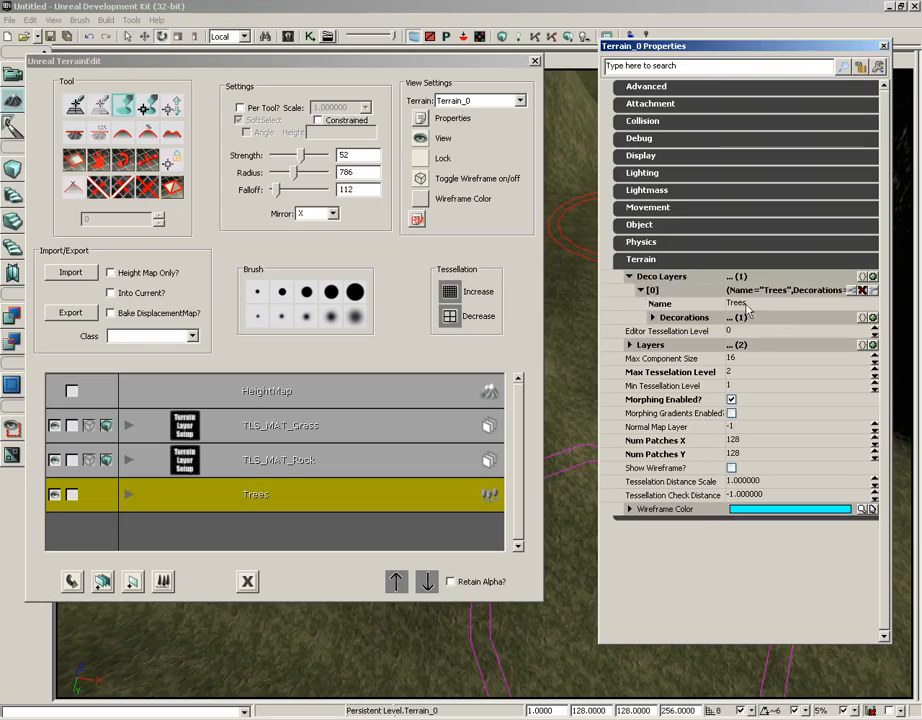
left_click(652, 317)
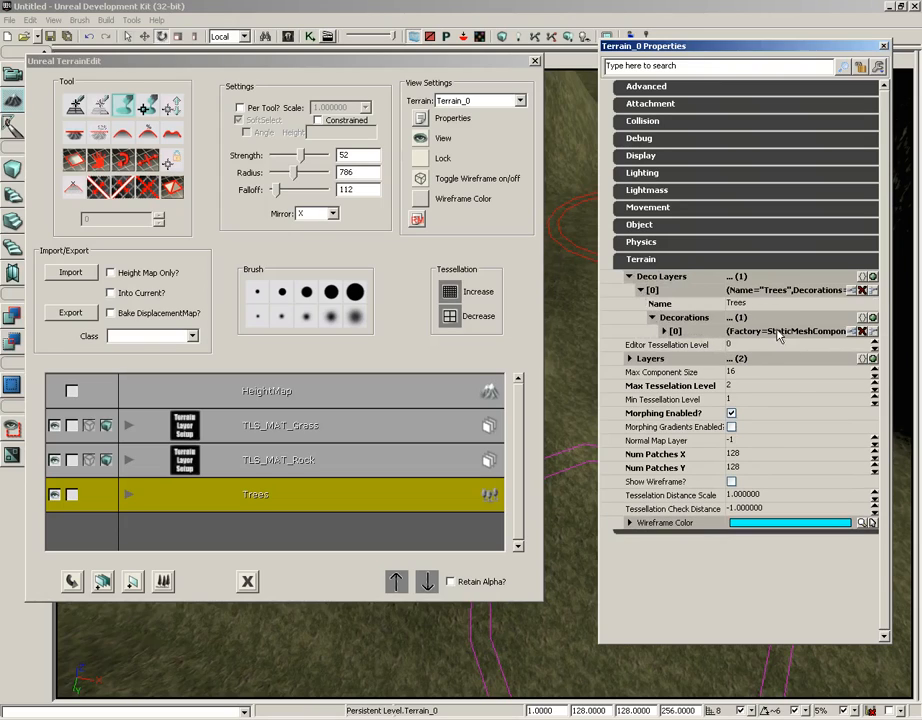
left_click(664, 331)
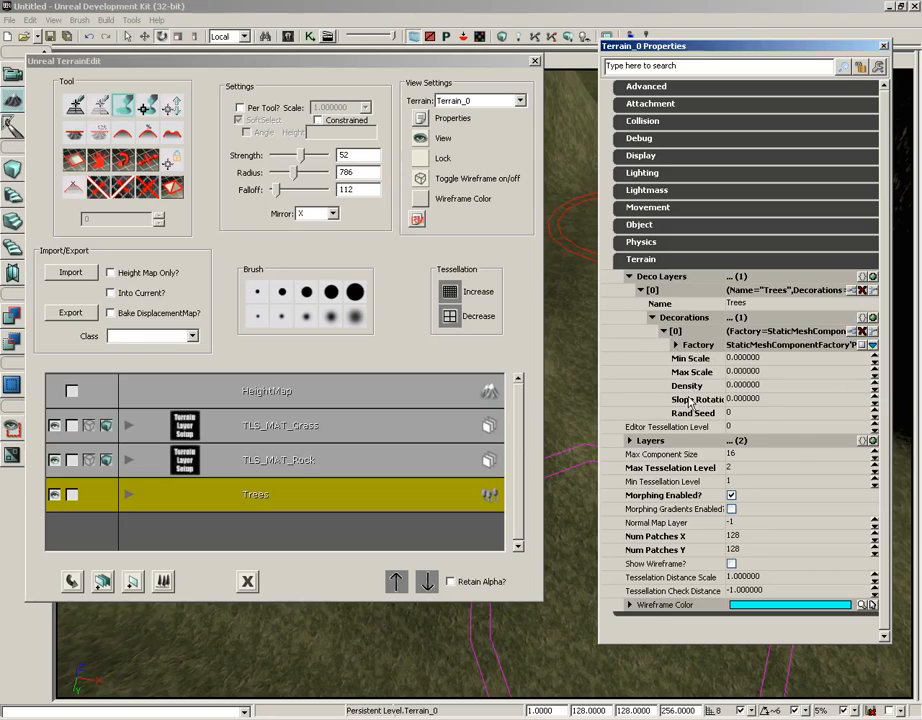
left_click(677, 345)
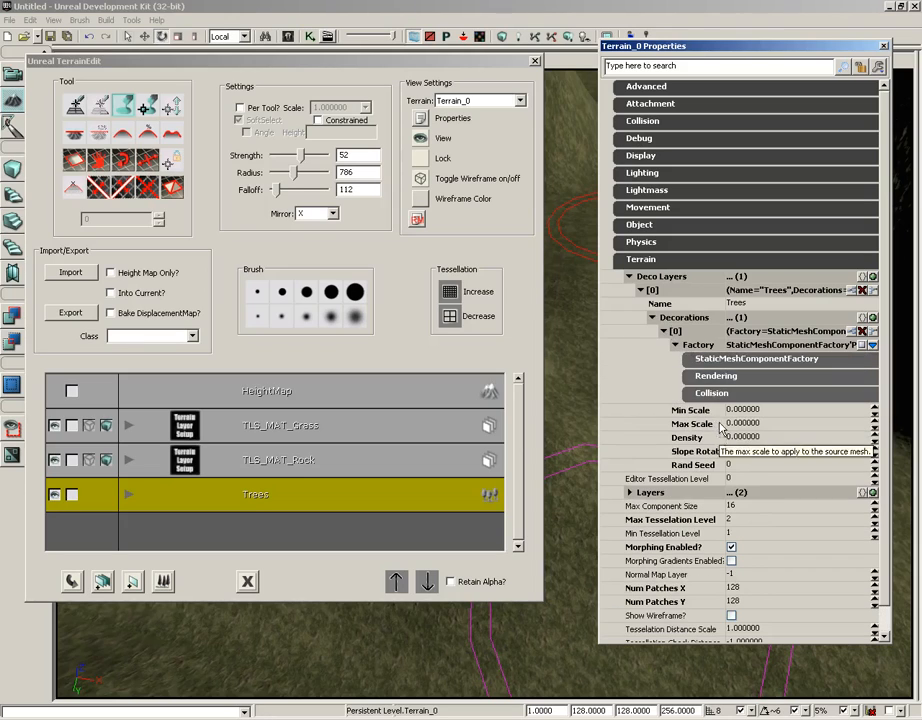
left_click(717, 362)
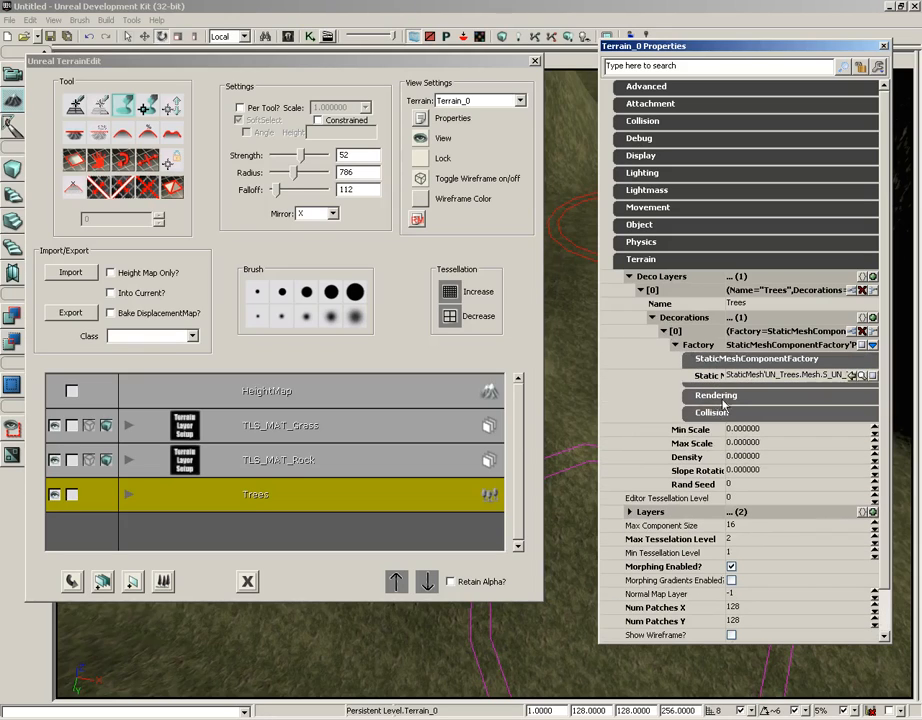
- Set the density of the Trees layer's burnt tree decoration to 1
left_click(812, 378)
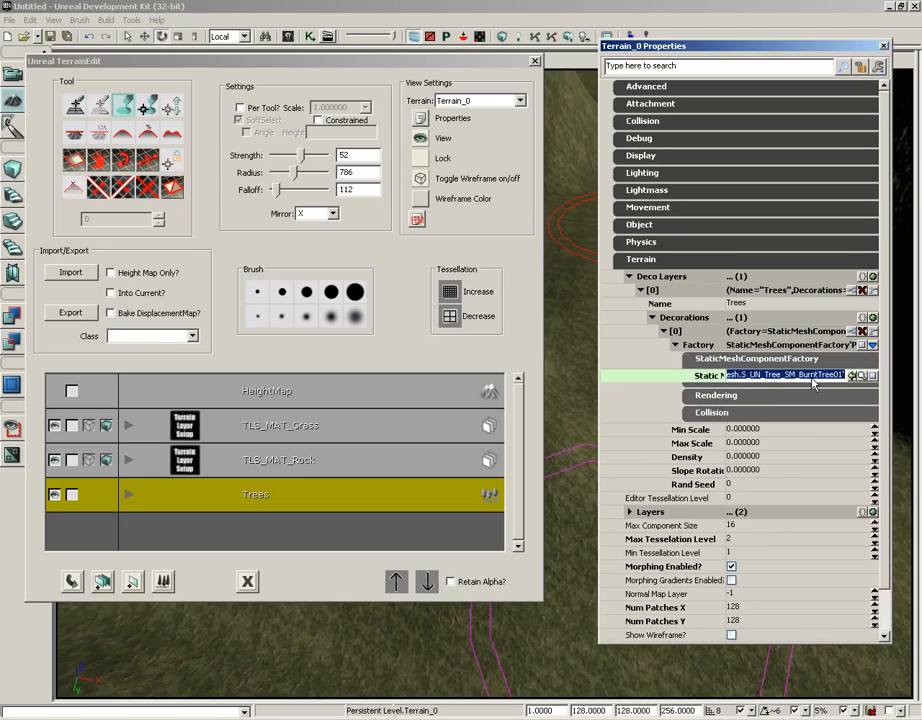
left_click(773, 459)
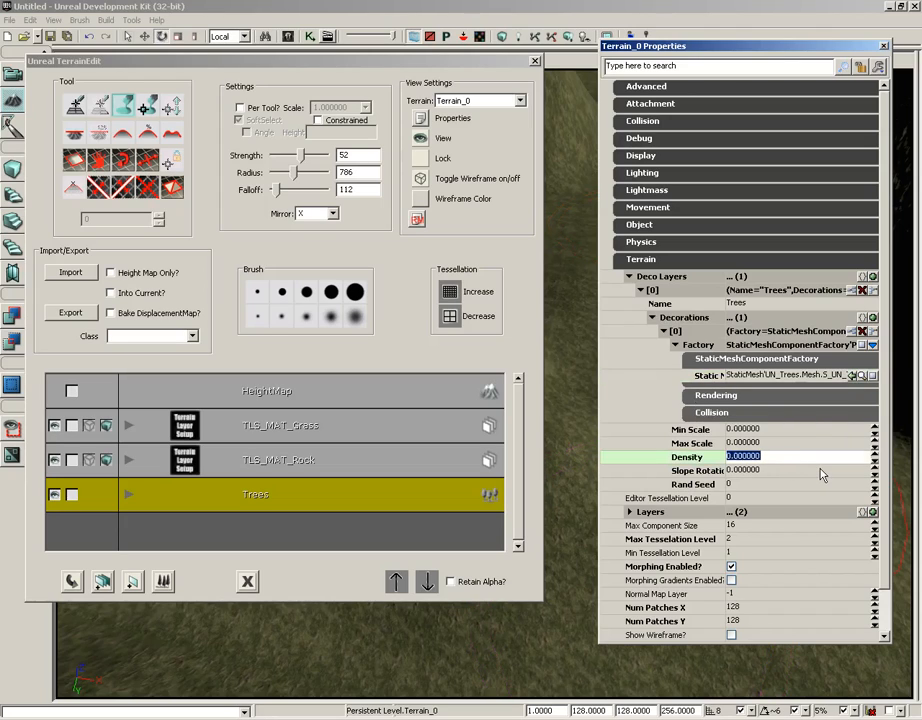
type("1")
key("Return")
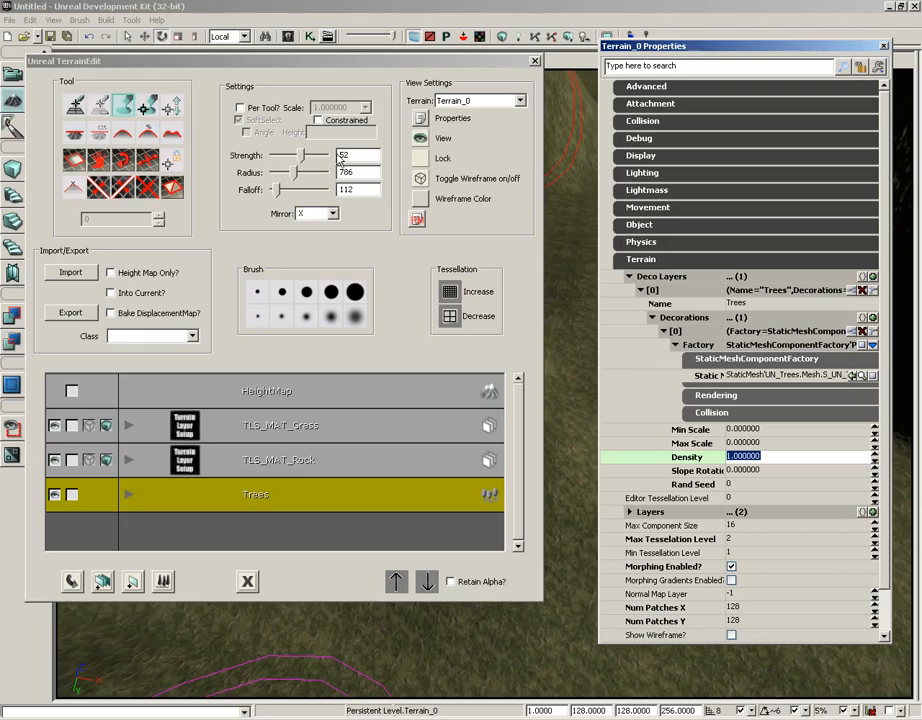
- Set the terrain brush to radius 533 and falloff 281, and switch mirroring to NONE
left_click_drag(293, 172, 284, 191)
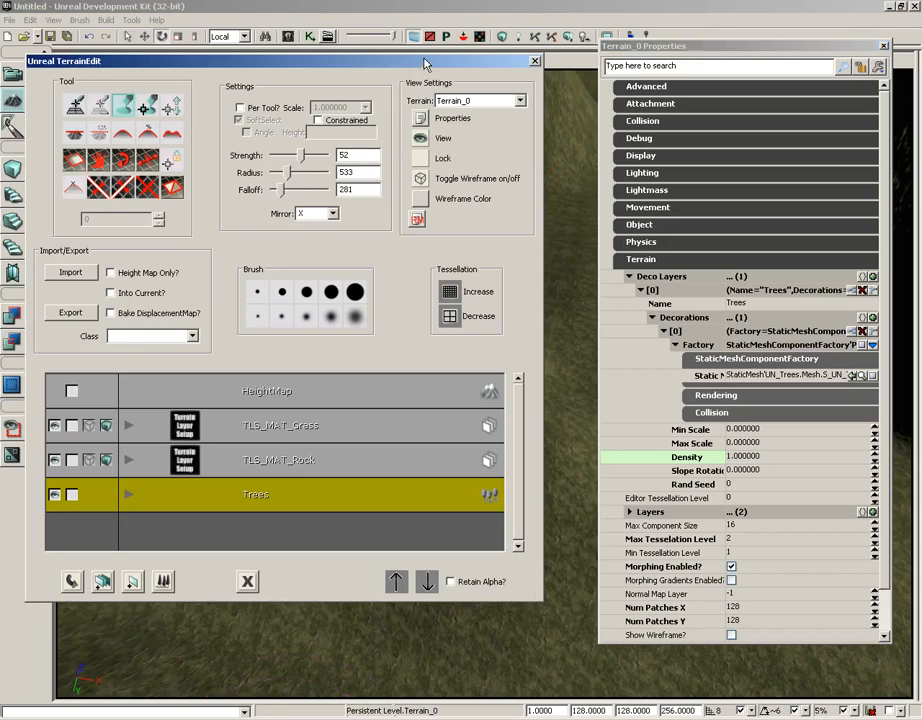
left_click_drag(425, 64, 244, 64)
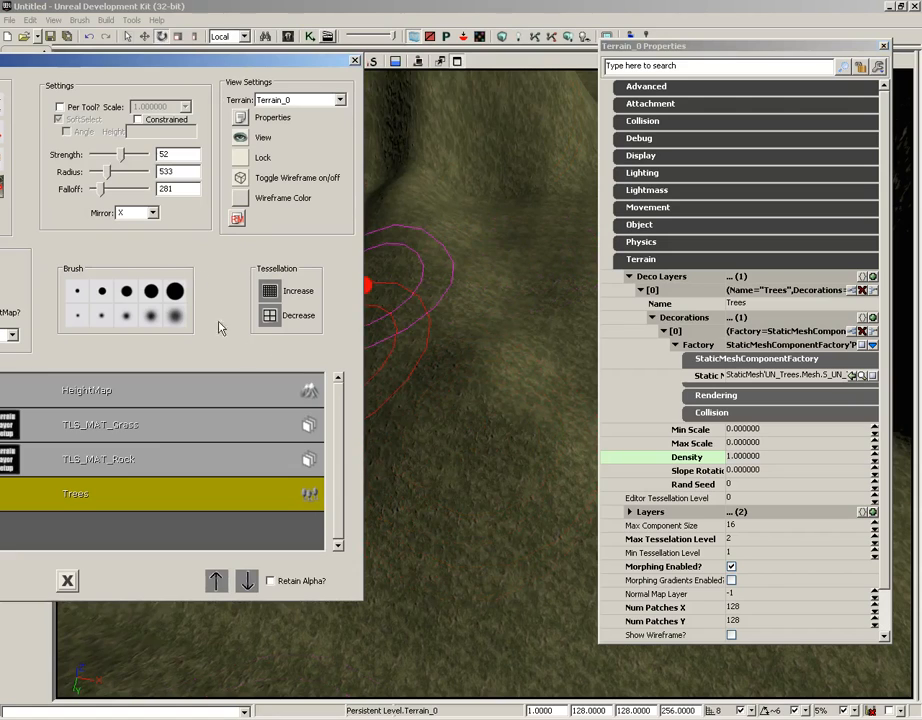
left_click(152, 213)
left_click(124, 223)
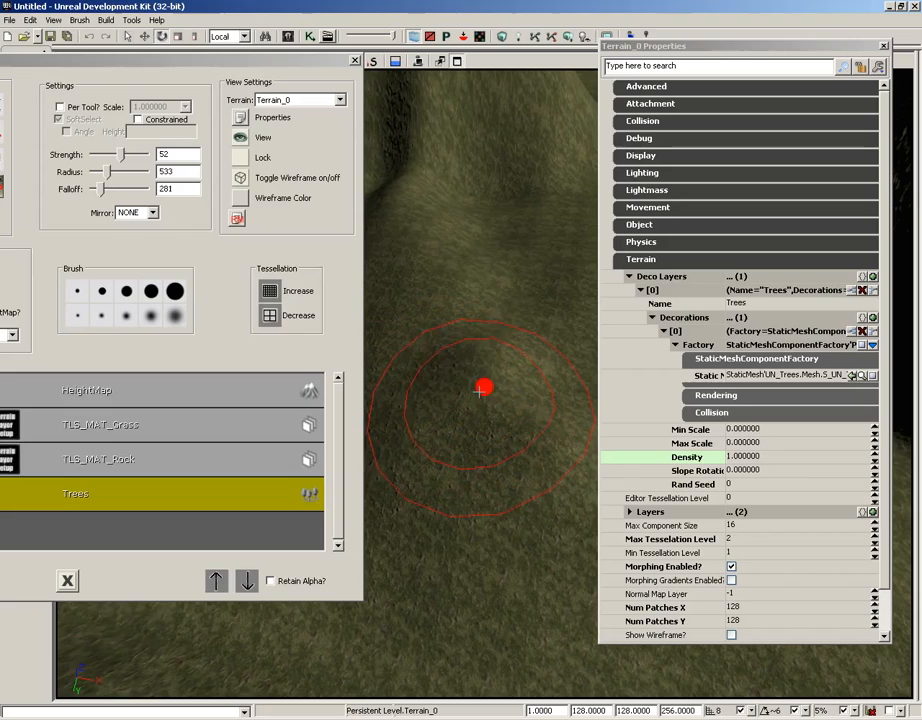
- Set both the minimum and maximum scale of the burnt tree decoration to 1
left_click(752, 431)
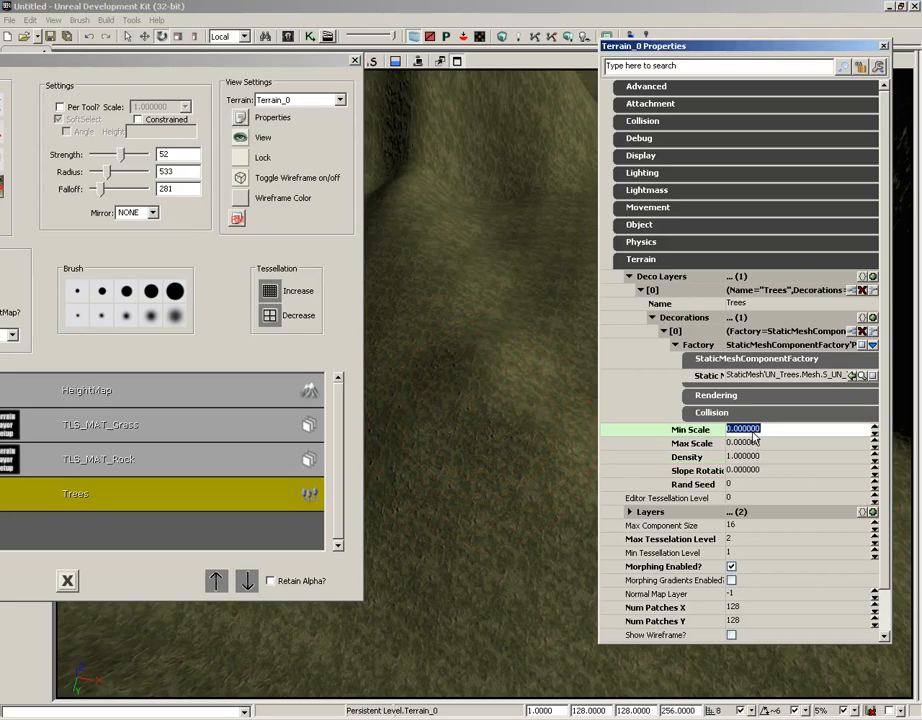
type("1")
key("Tab")
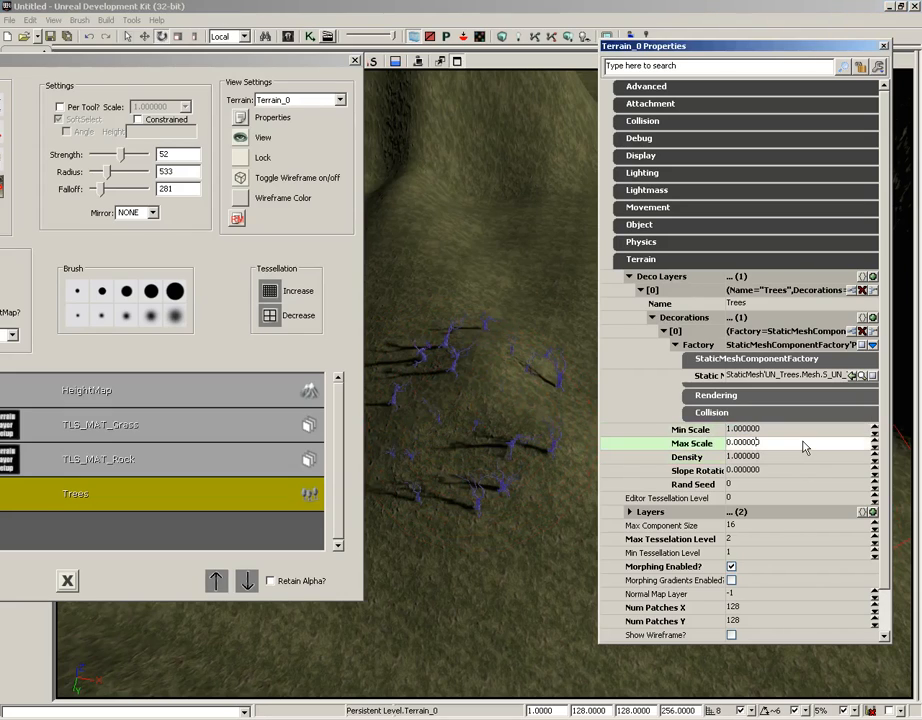
double_click(806, 447)
type("1")
key("Return")
- Paint burnt trees across the flat grassy ground between the hills on the Trees layer
left_click_drag(533, 492, 543, 457)
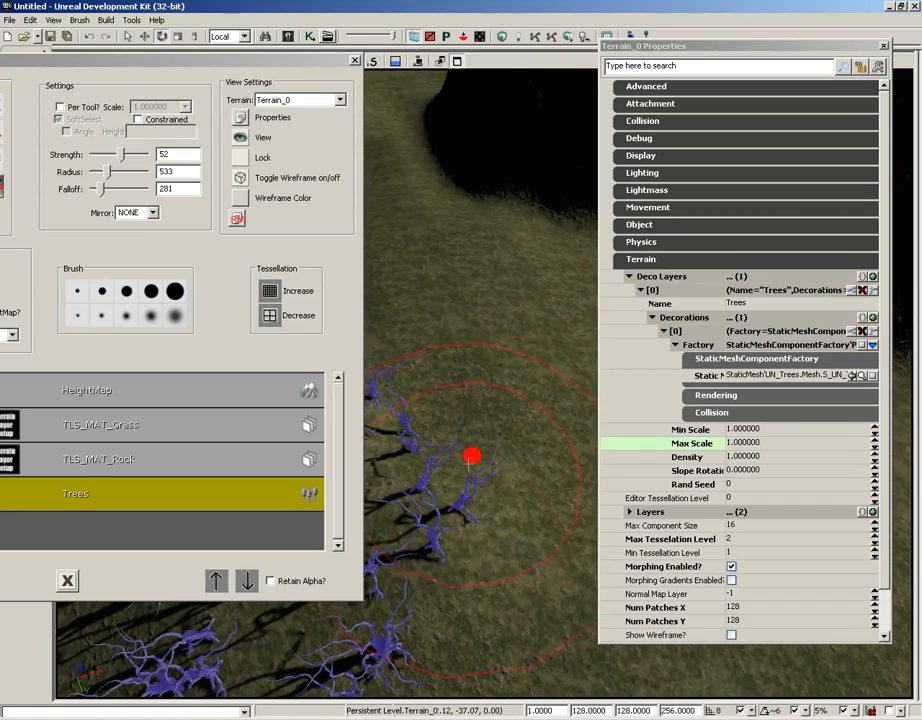
mouse_move(461, 438)
left_mouse_down("ctrl")
mouse_move(531, 358)
mouse_move(517, 258)
left_mouse_up("ctrl")
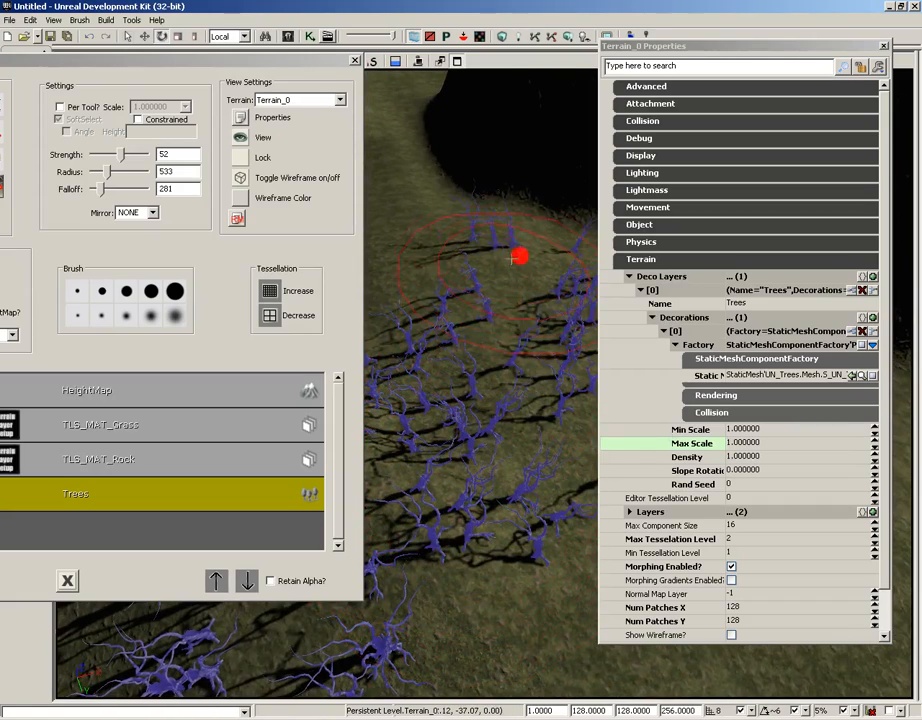
mouse_move(436, 457)
left_mouse_down()
mouse_move(432, 418)
mouse_move(530, 445)
left_mouse_up()
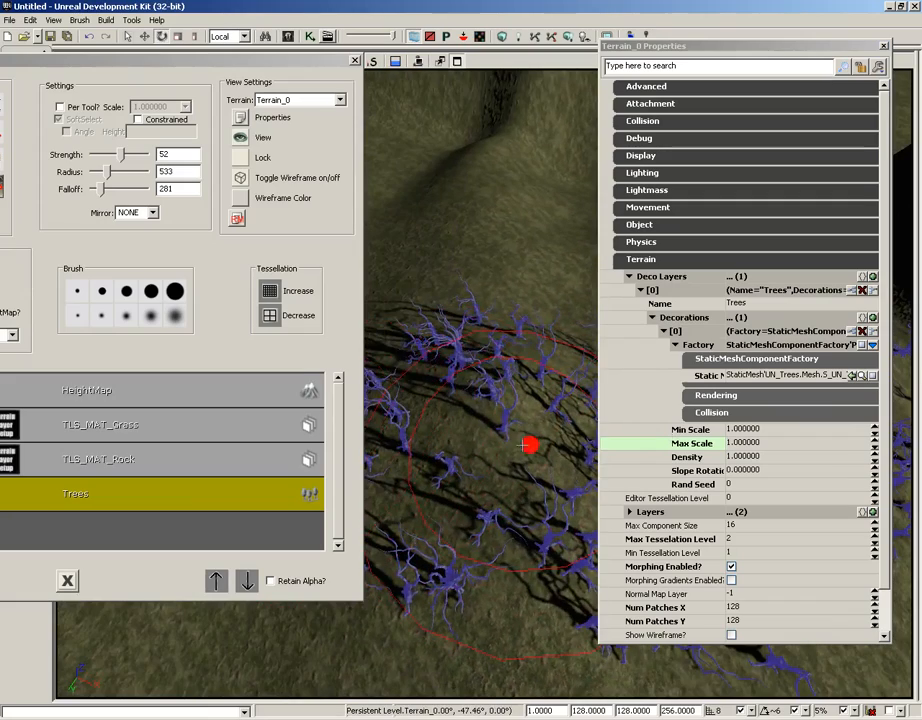
mouse_move(478, 414)
left_mouse_down("ctrl")
mouse_move(436, 340)
mouse_move(508, 432)
left_mouse_up("ctrl")
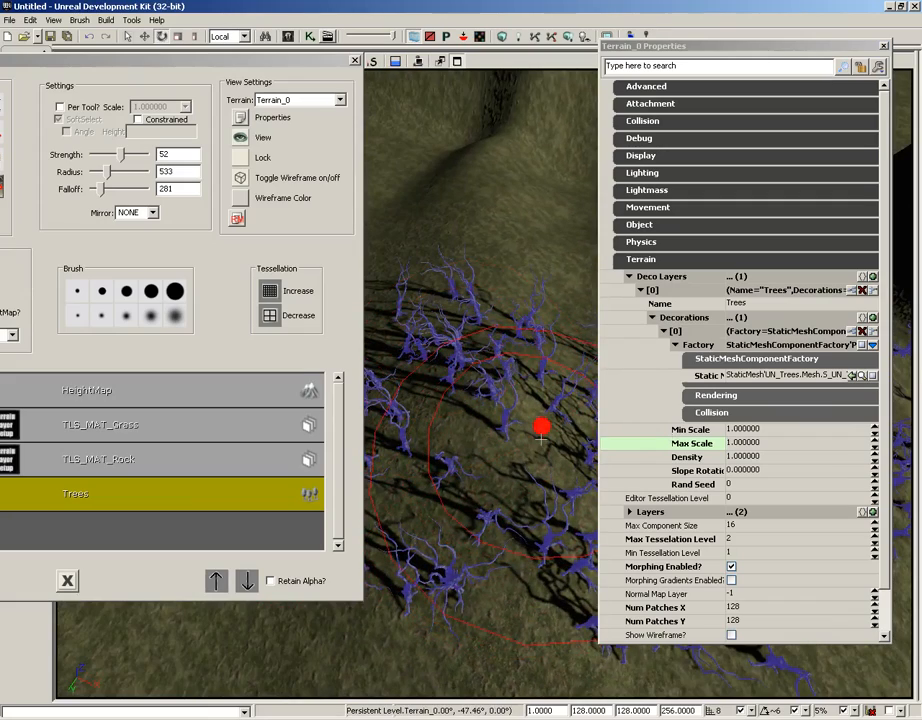
- Increase the burnt tree decoration's density to 1.5
left_click(768, 457)
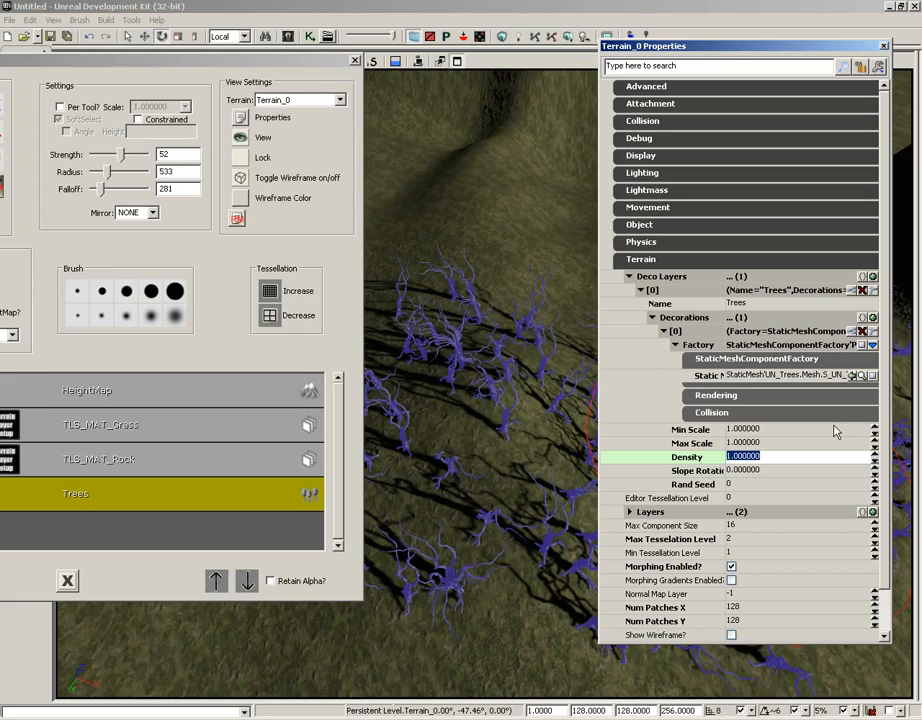
type("1.5")
key("Return")
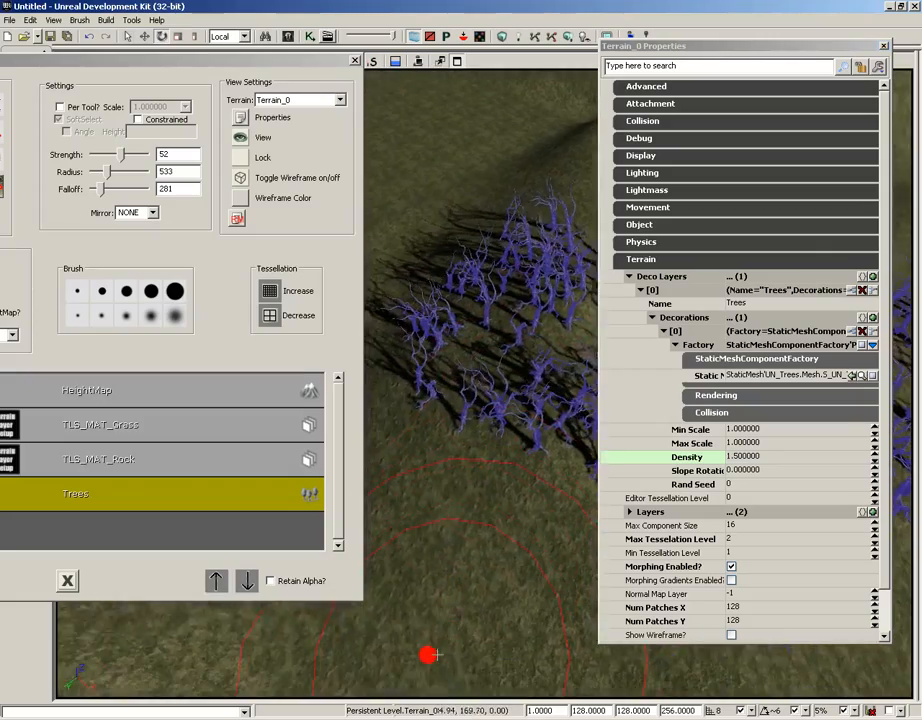
- Play the level from the ground beside the trees, walk through the burnt forest to inspect it, and end the play session
right_click(441, 520)
left_click(466, 512)
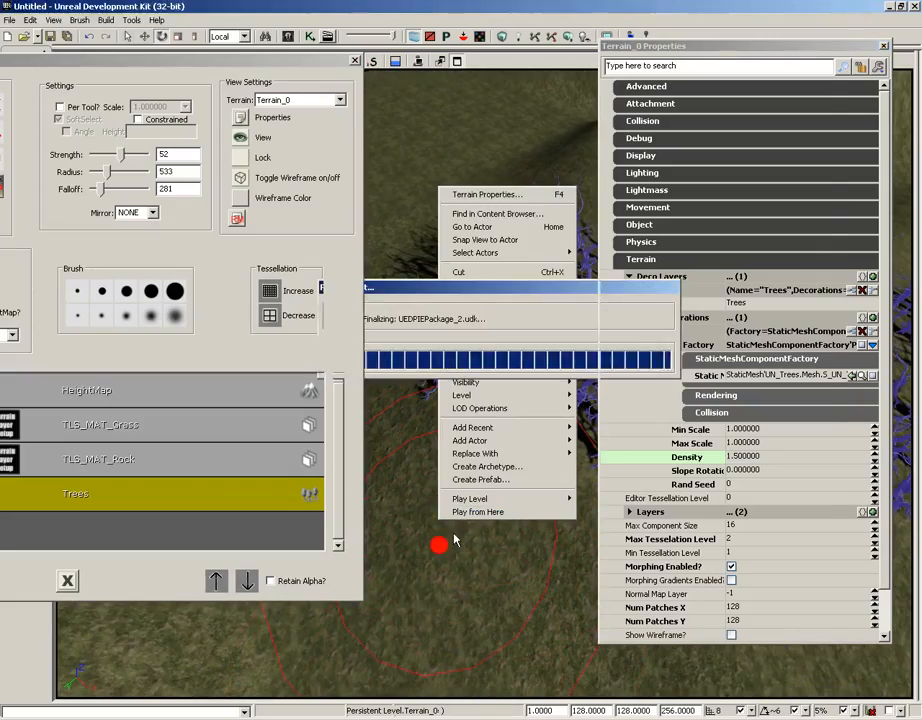
key("w")
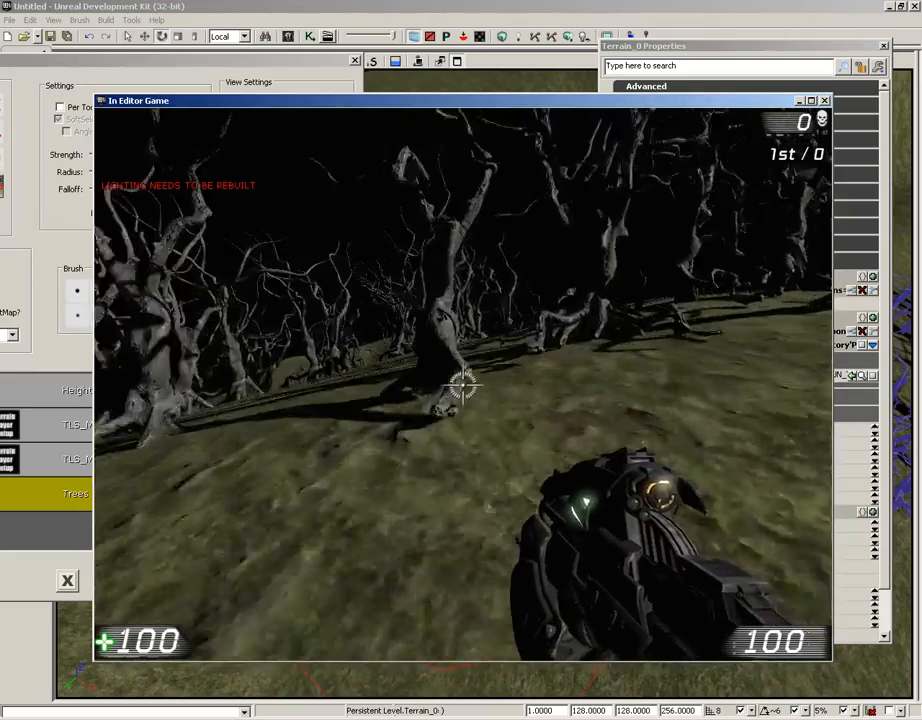
key("w")
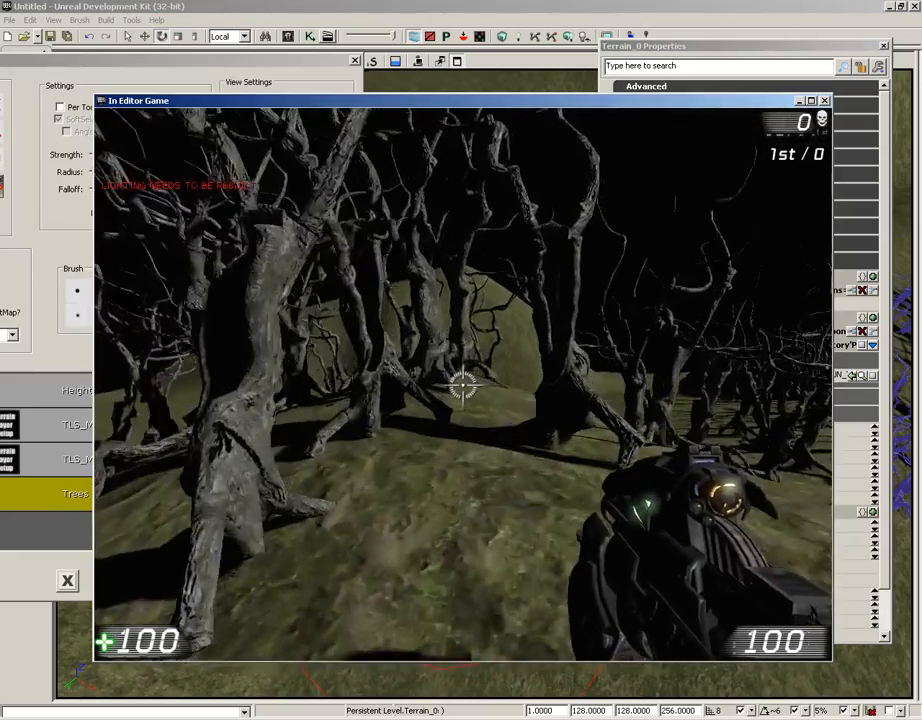
key("w")
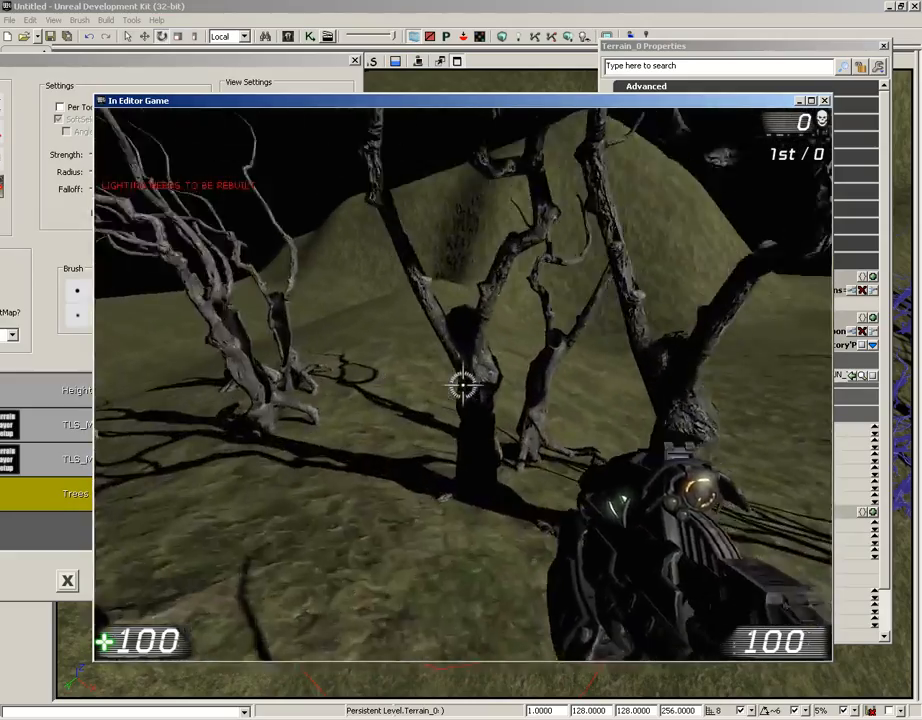
key("w")
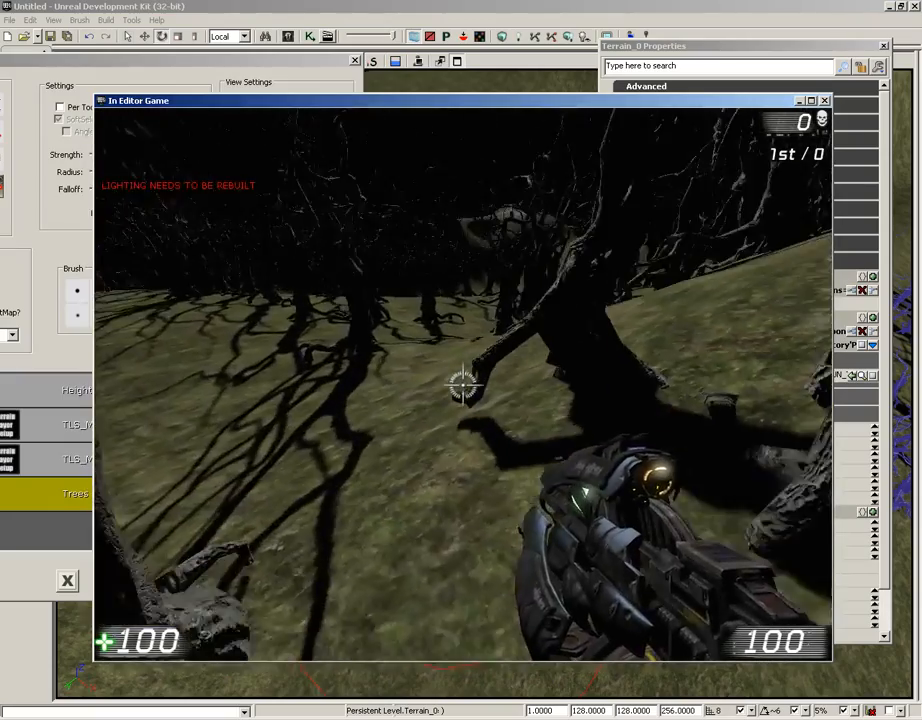
key("w")
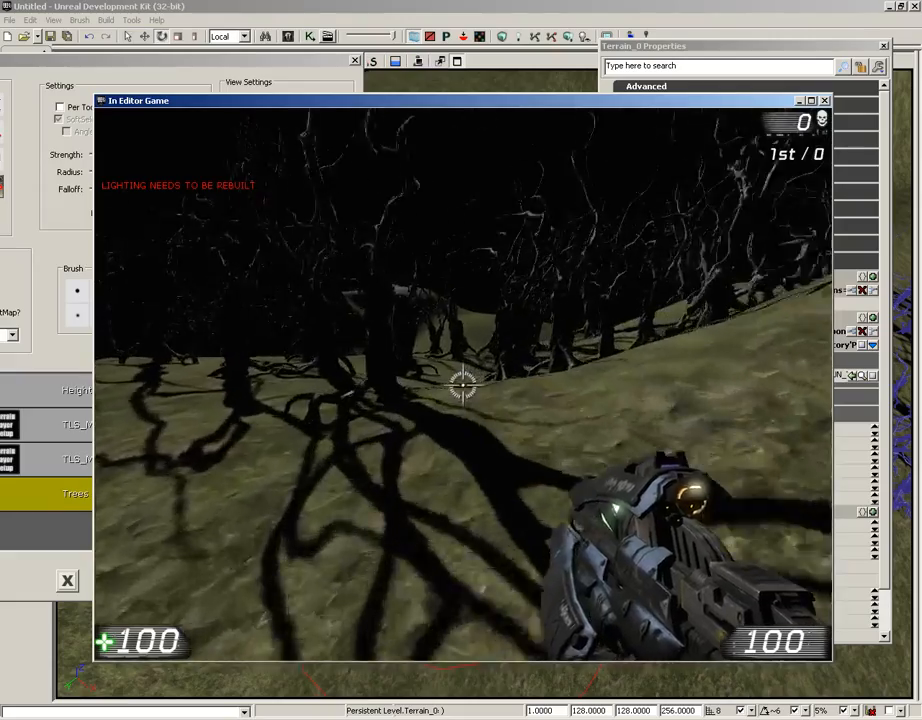
key("w")
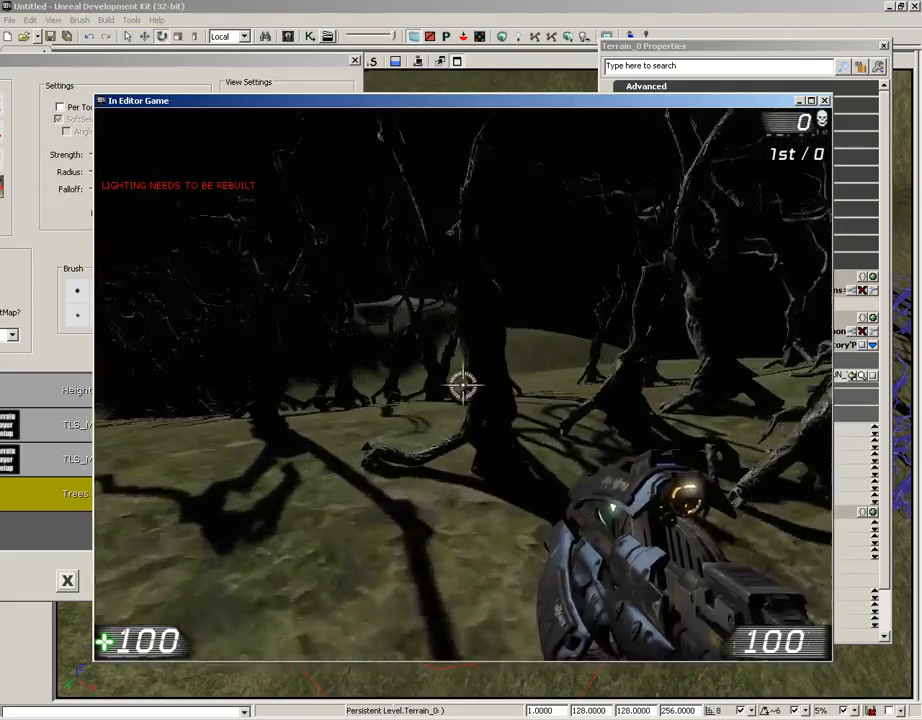
key("w")
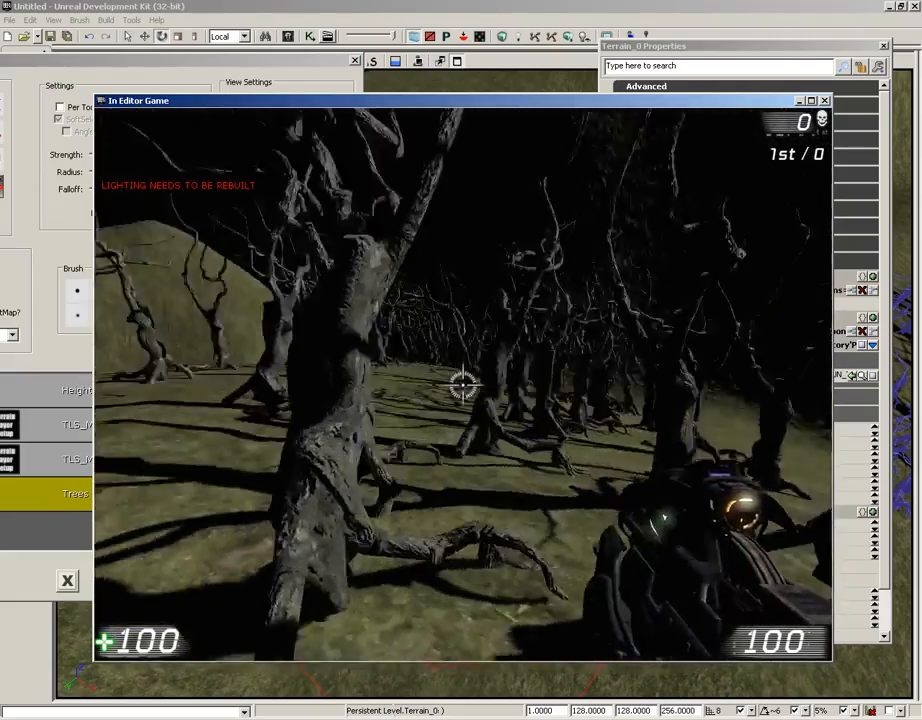
key("Escape")
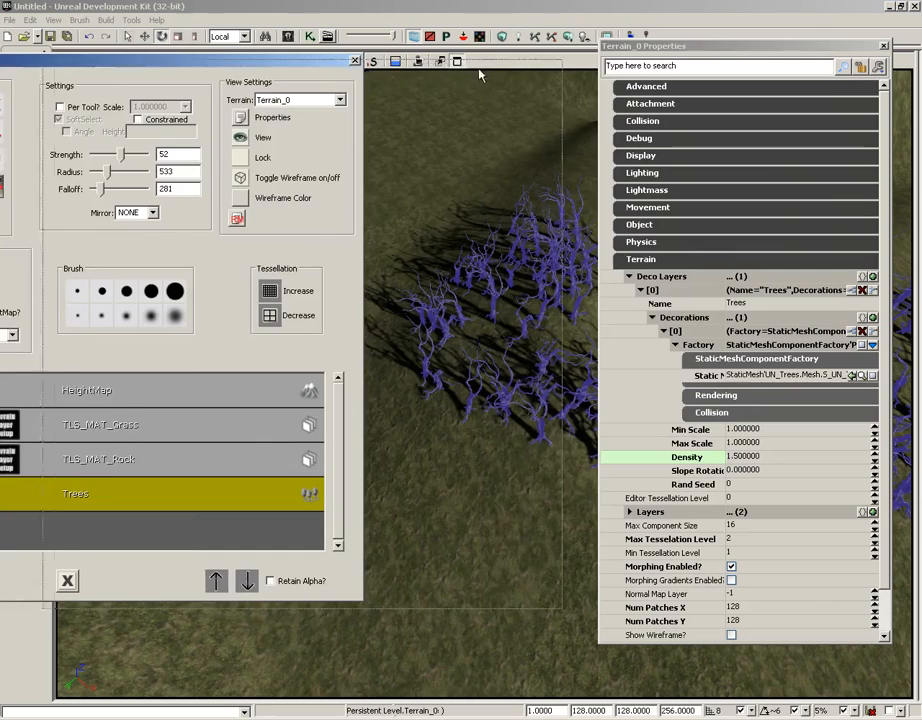
- Close the terrain editing and terrain properties windows
left_click_drag(284, 66, 524, 75)
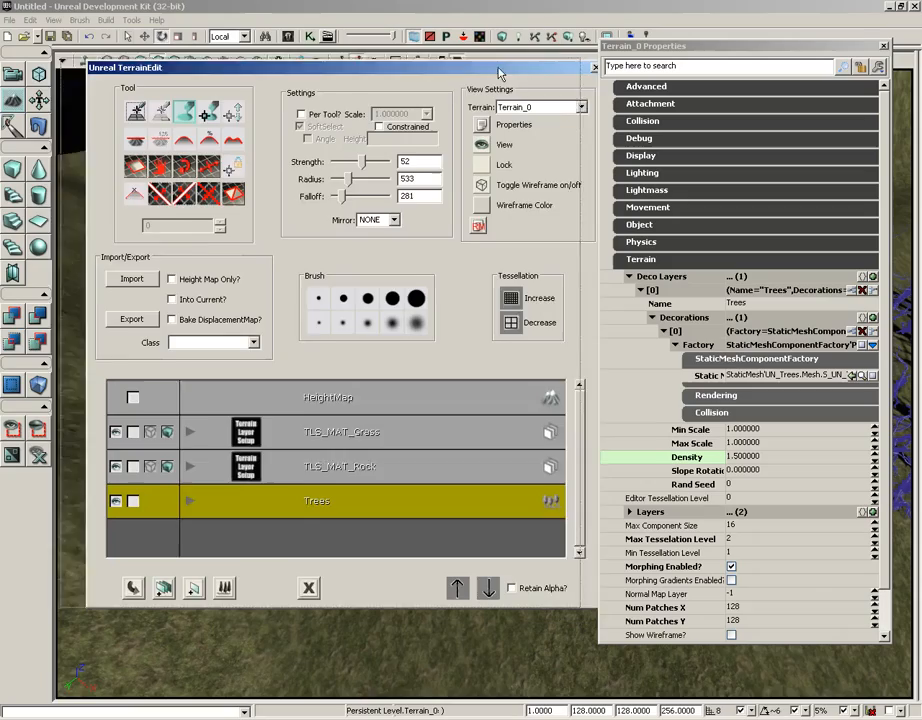
left_click(595, 68)
left_click(885, 46)
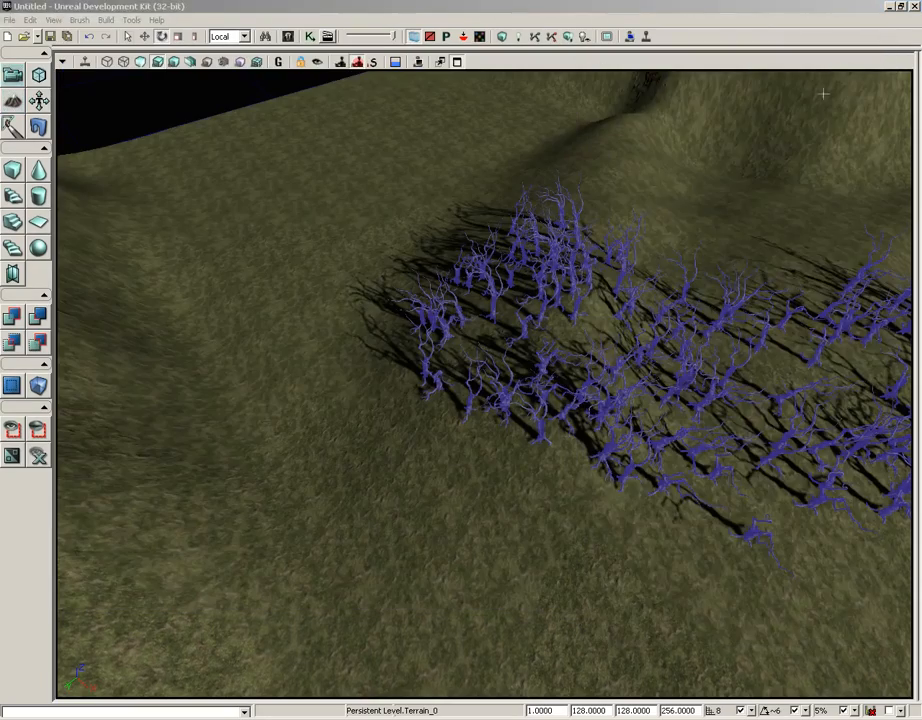
- Add a UTVehicleFactory_Scorpion actor from the vehicle factory classes to the open ground beside the burnt trees
right_click_drag(390, 228, 371, 252)
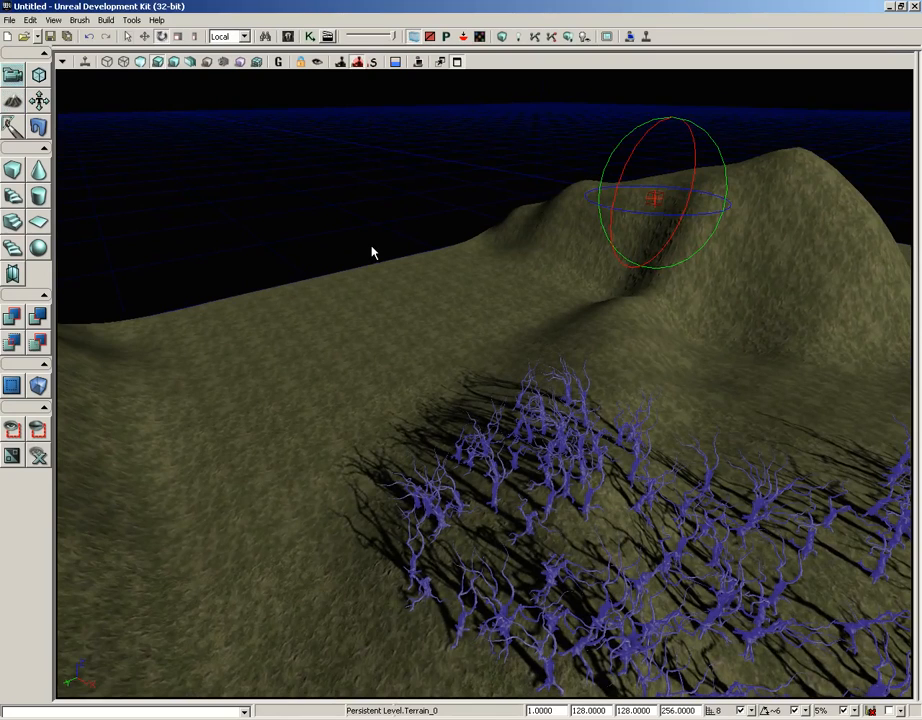
left_click(288, 37)
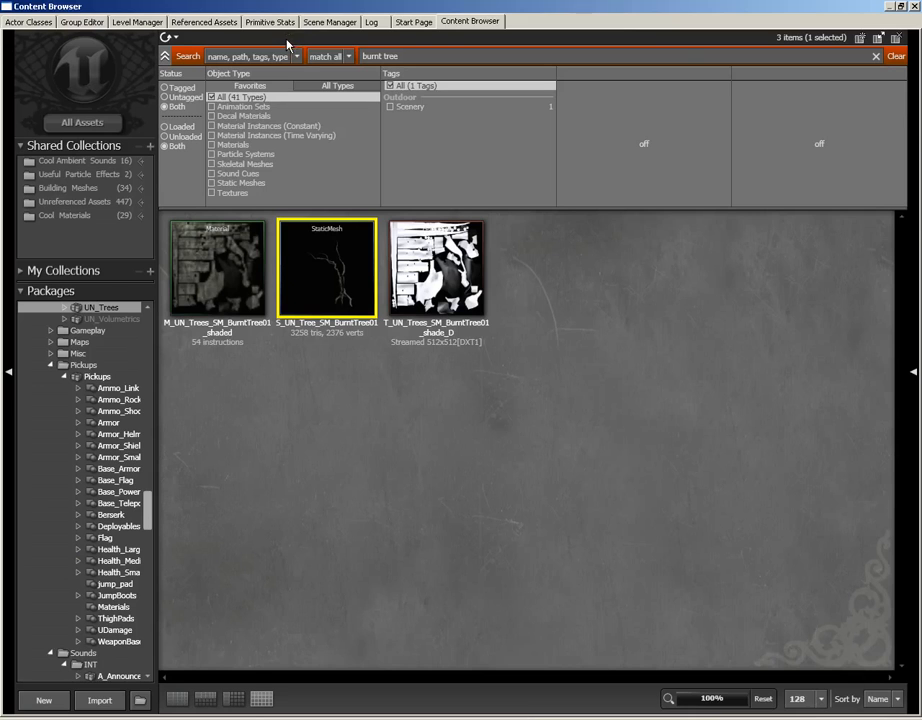
left_click(30, 22)
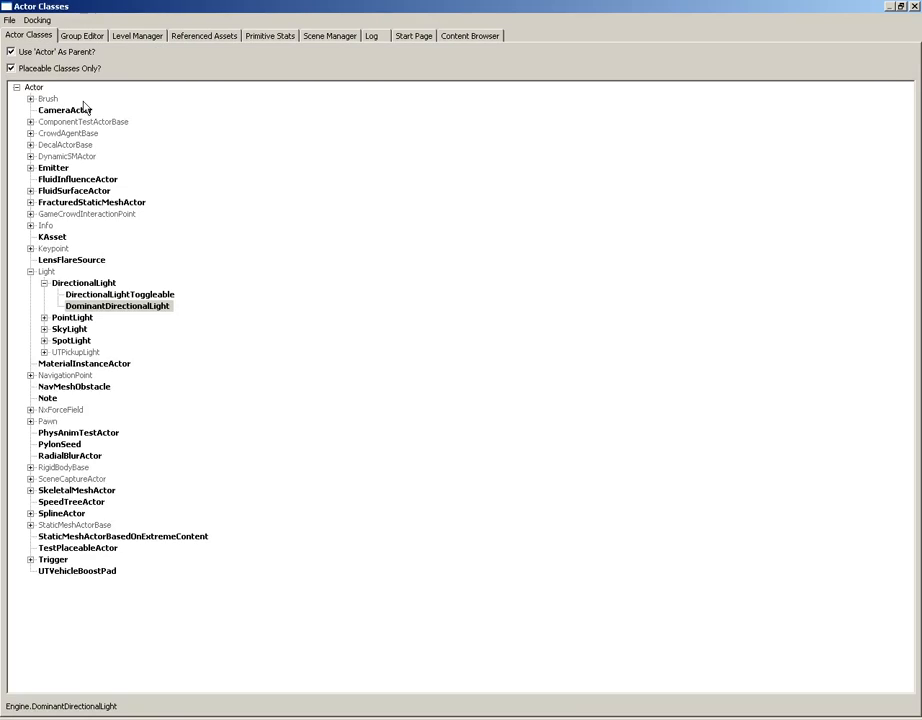
left_click(30, 376)
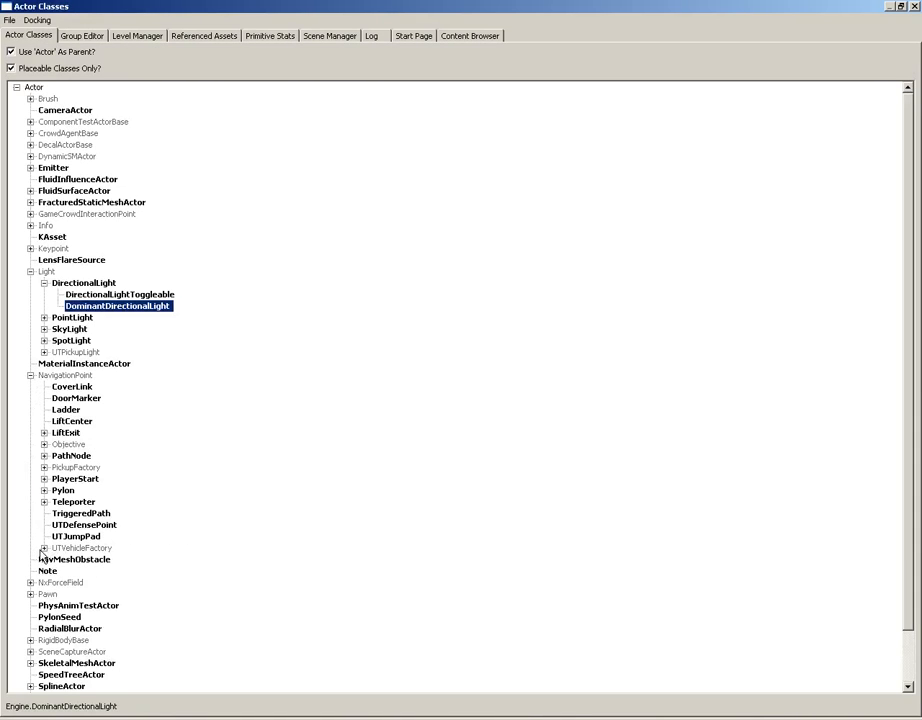
left_click(43, 548)
left_click(134, 582)
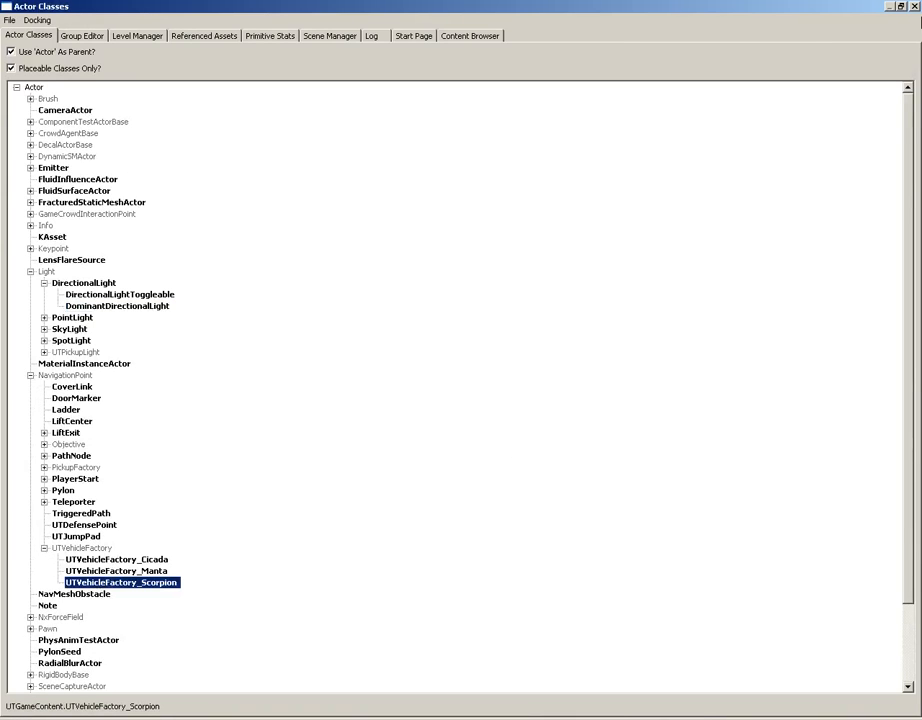
left_click(914, 7)
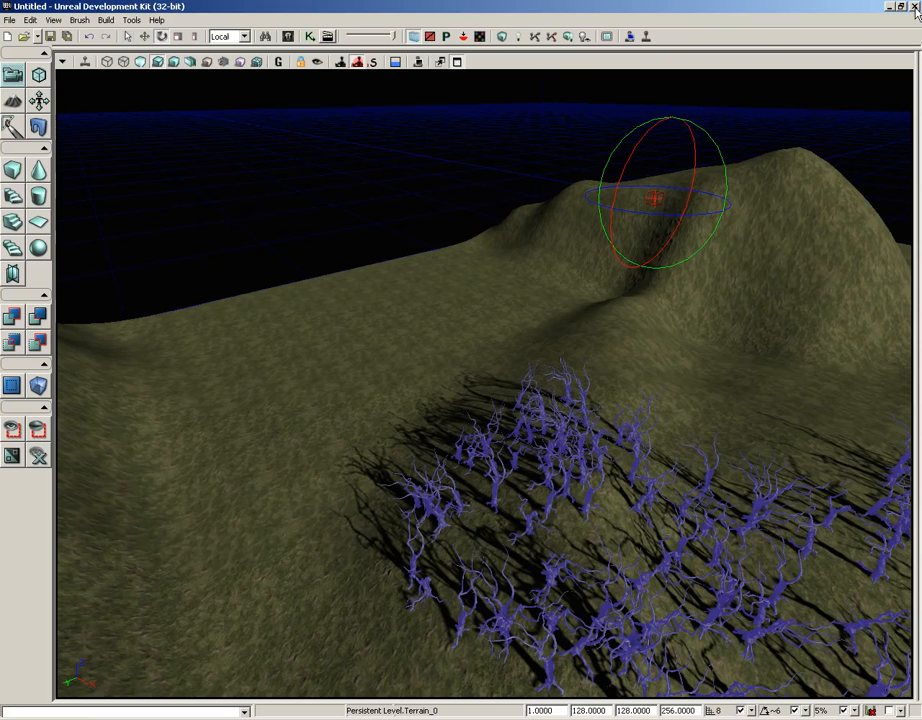
right_click(226, 530)
left_click(305, 398)
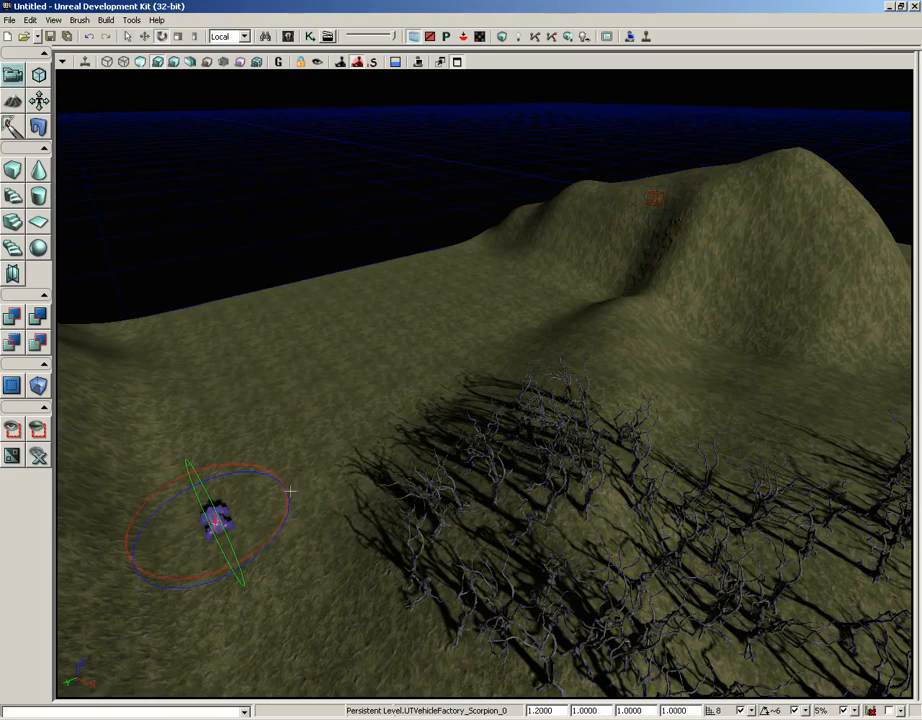
- Play the level from beside the Scorpion, enter and drive it over the terrain, and end the play session
right_click(260, 500)
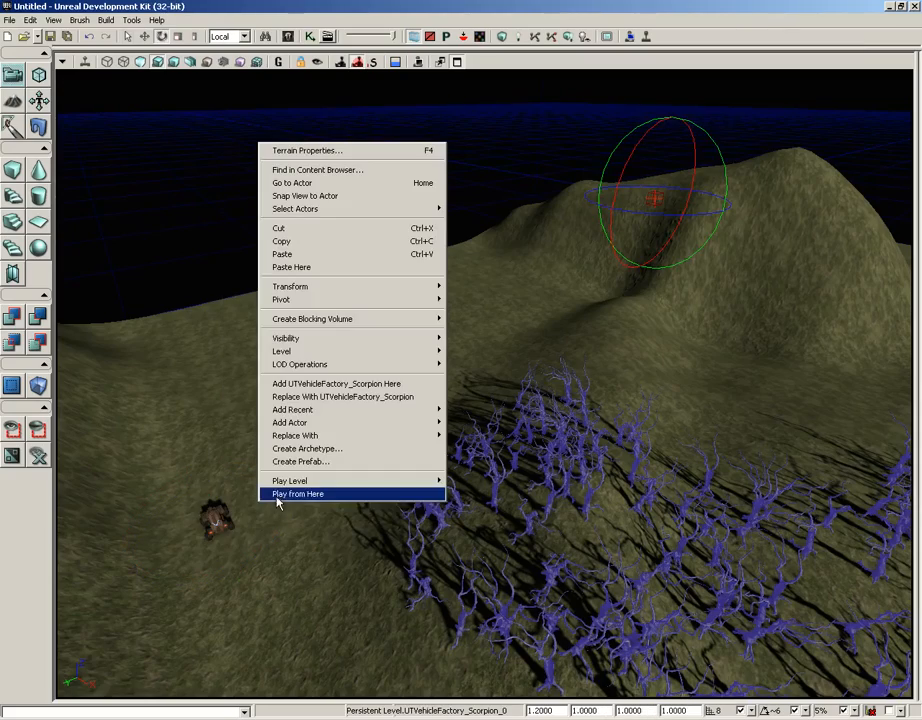
left_click(278, 496)
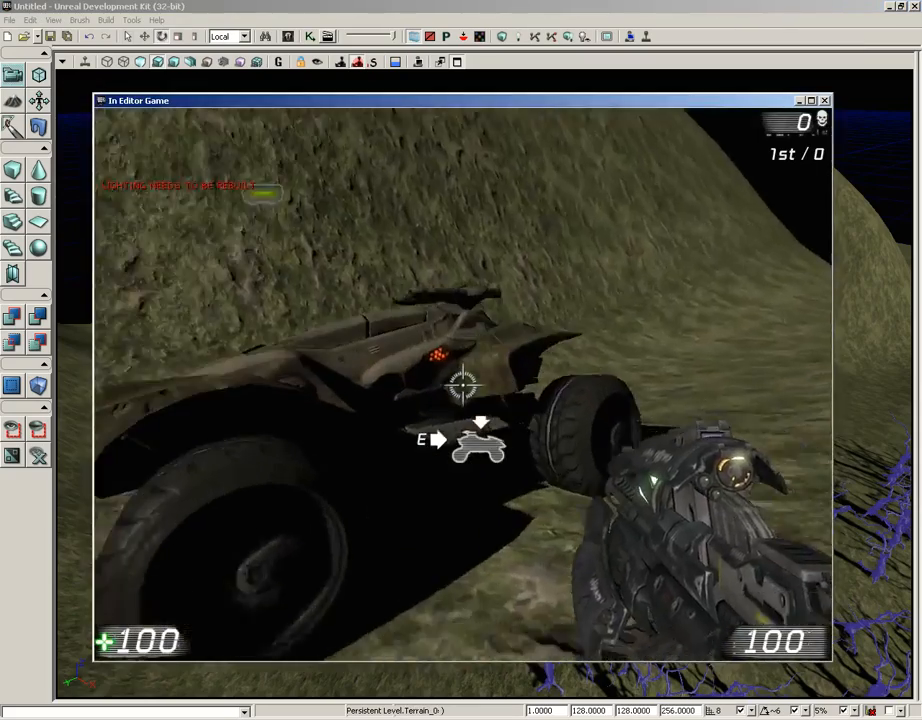
key("w")
key("e")
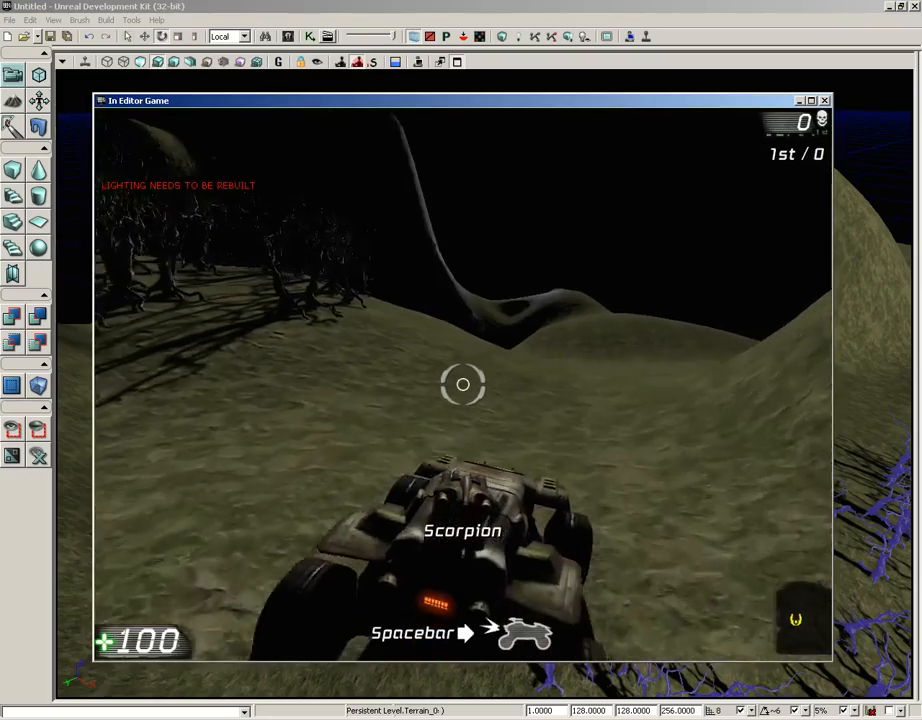
key("w")
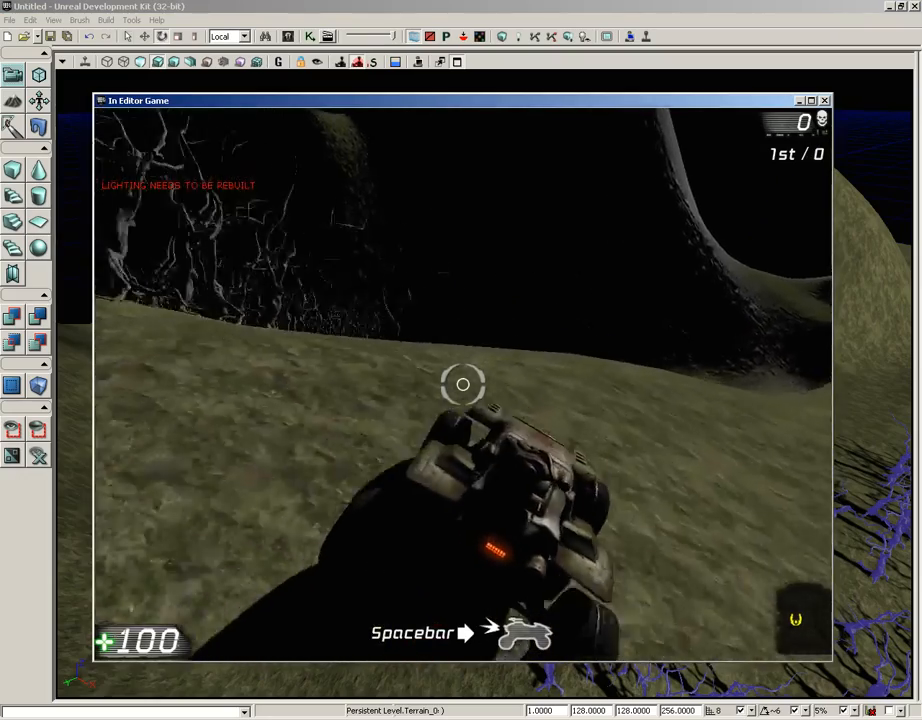
key("w")
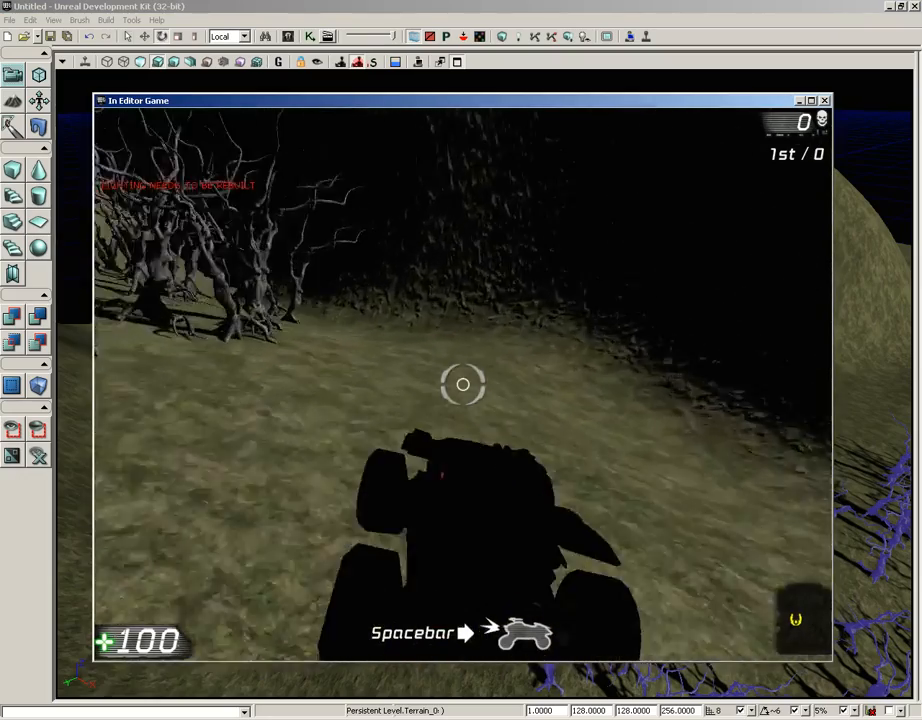
key("w")
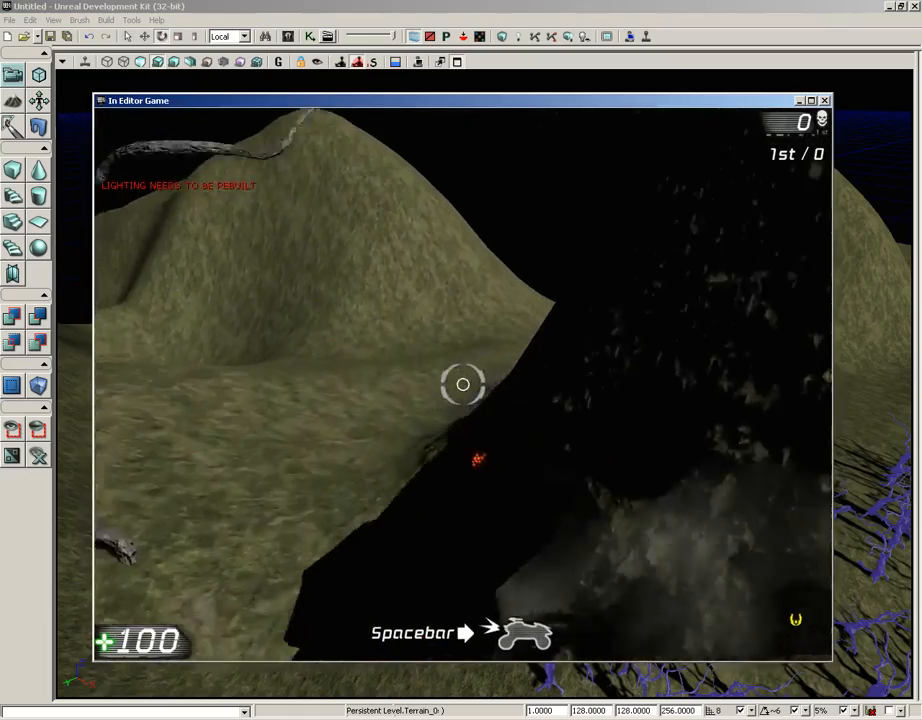
key("Escape")
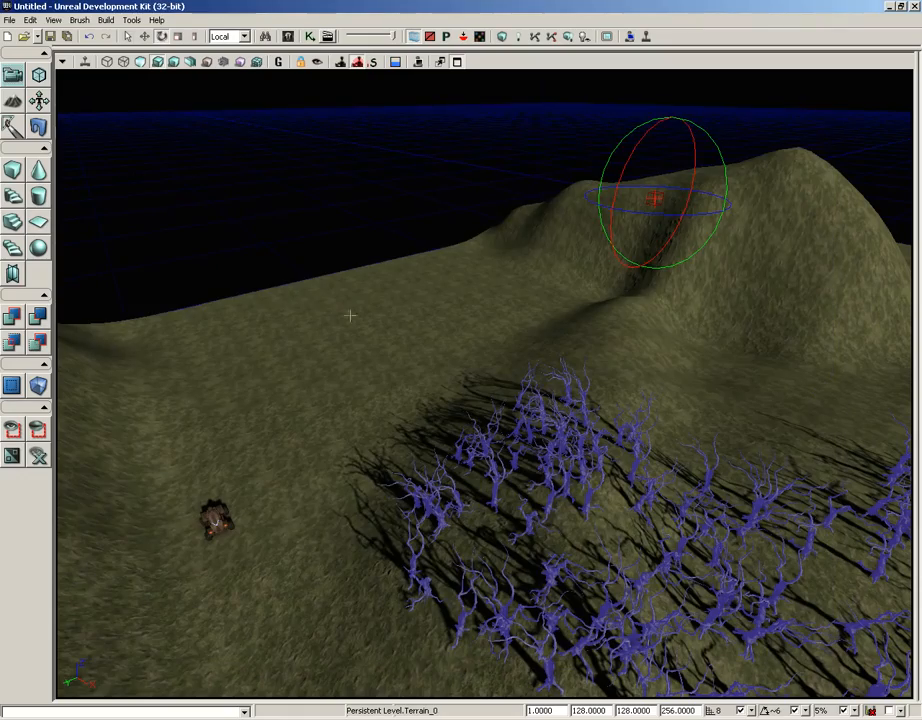